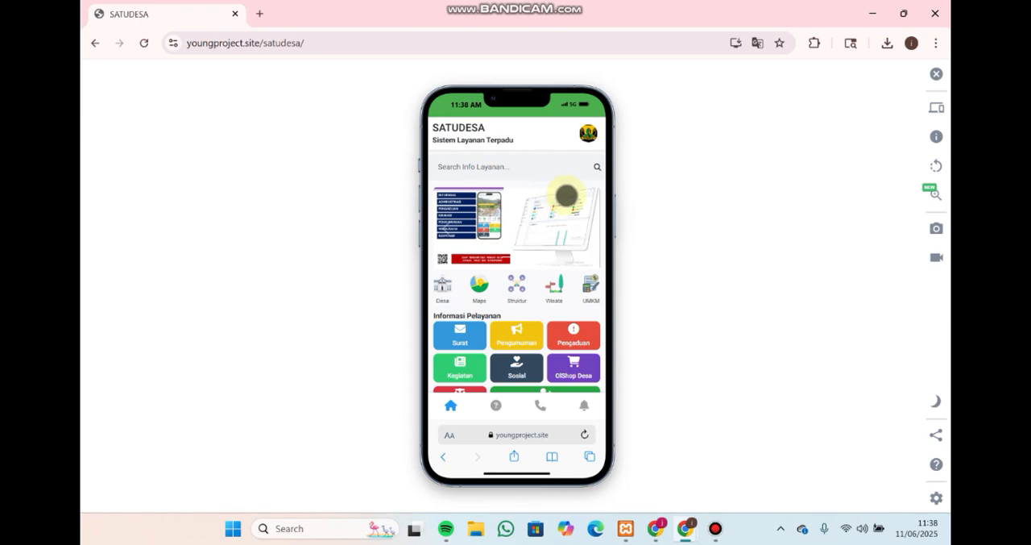
Highlight the full SATUDESA site address, youngproject.site/satudesa/, and return focus to the home page
left_click_drag(318, 43, 170, 42)
left_click(321, 45)
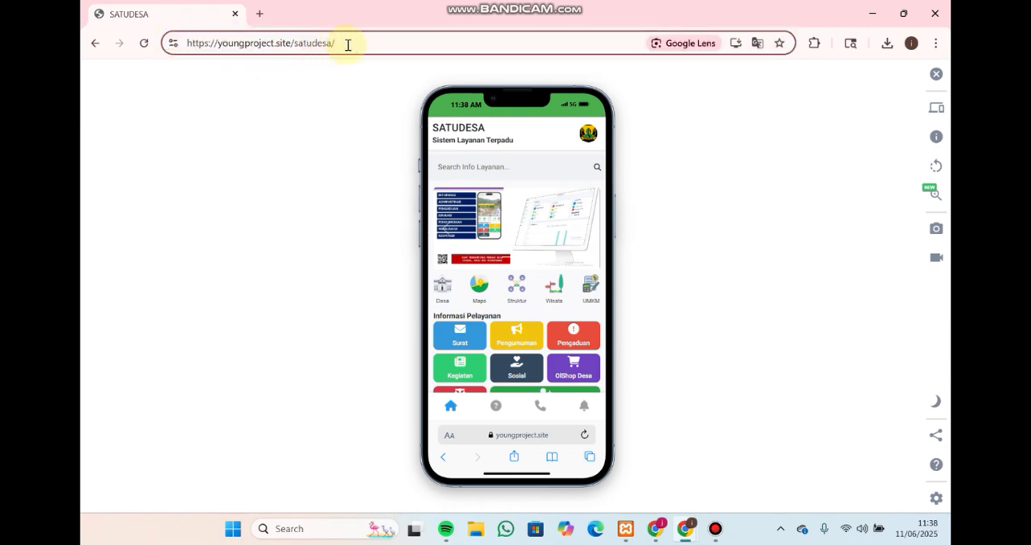
left_click_drag(348, 46, 190, 45)
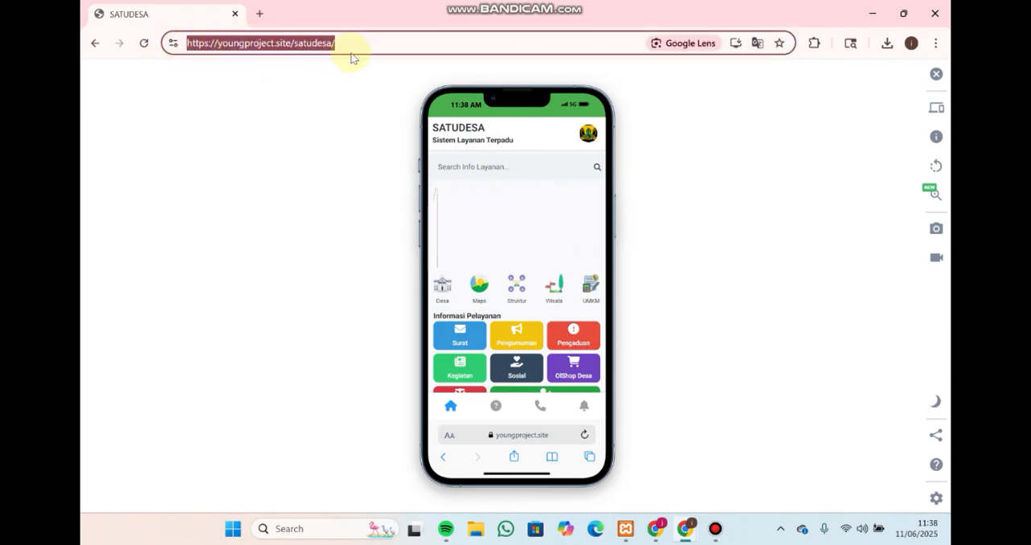
left_click_drag(353, 36, 184, 40)
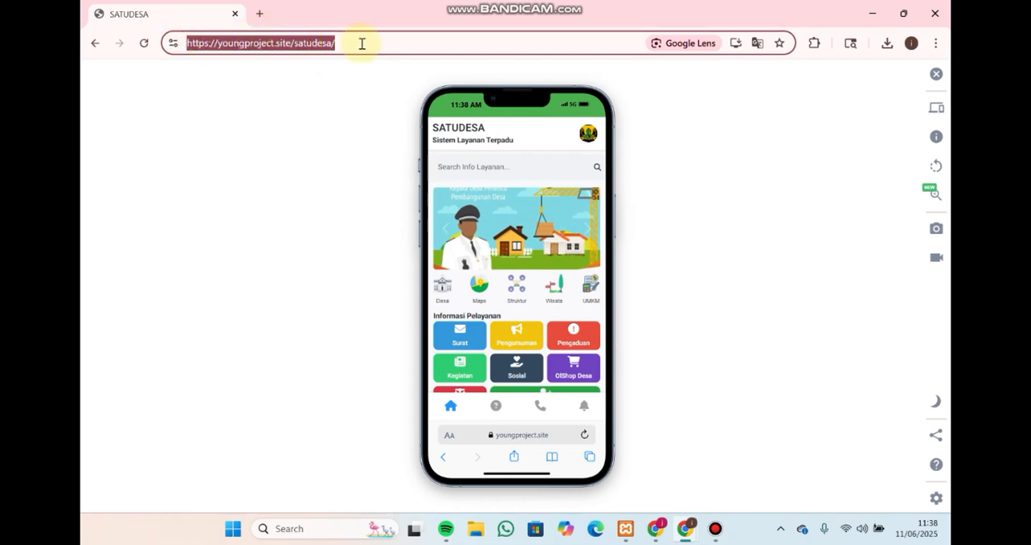
left_click(562, 229)
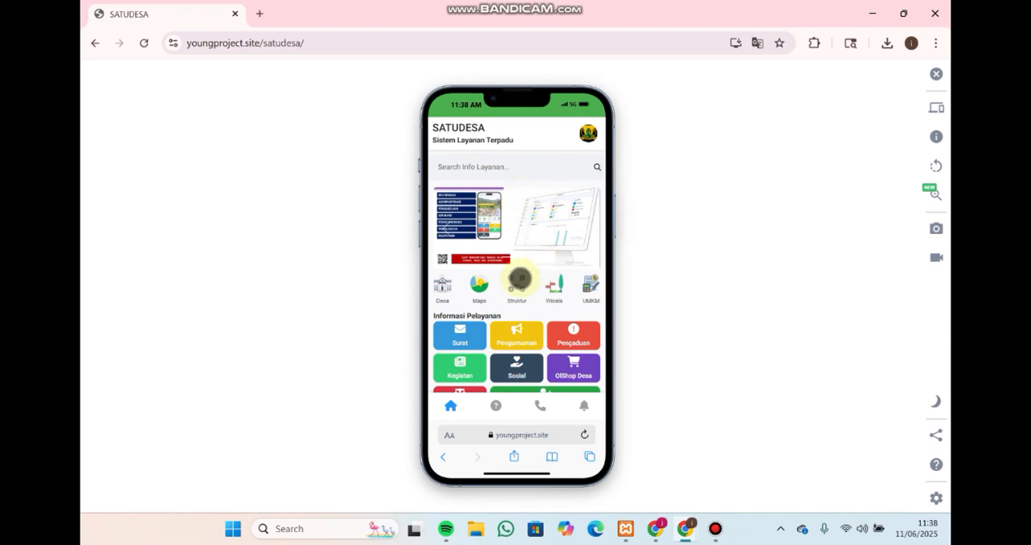
Look over the home page, review the Desa page's village description and contact section, and return home
scroll(518, 278, "down", 1)
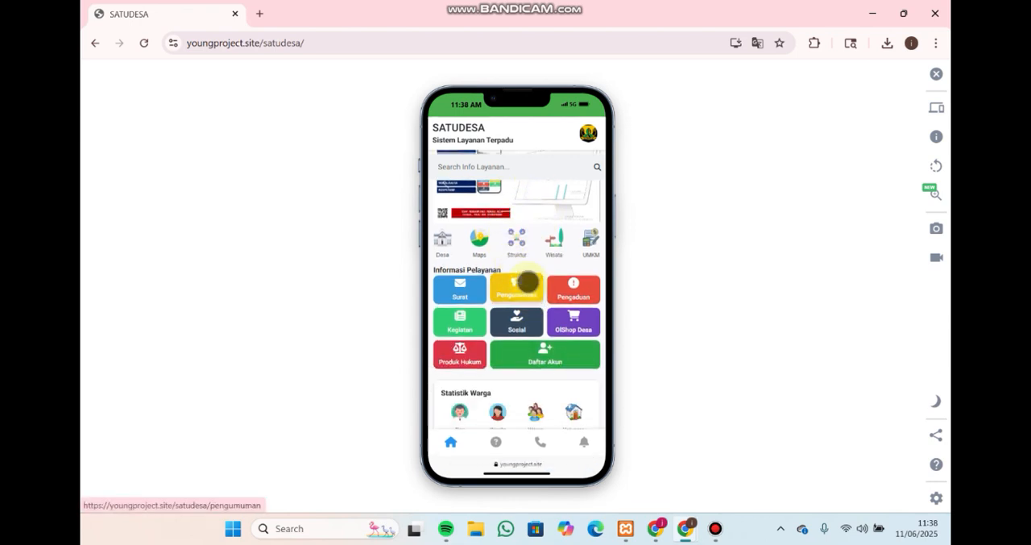
scroll(521, 282, "up", 1)
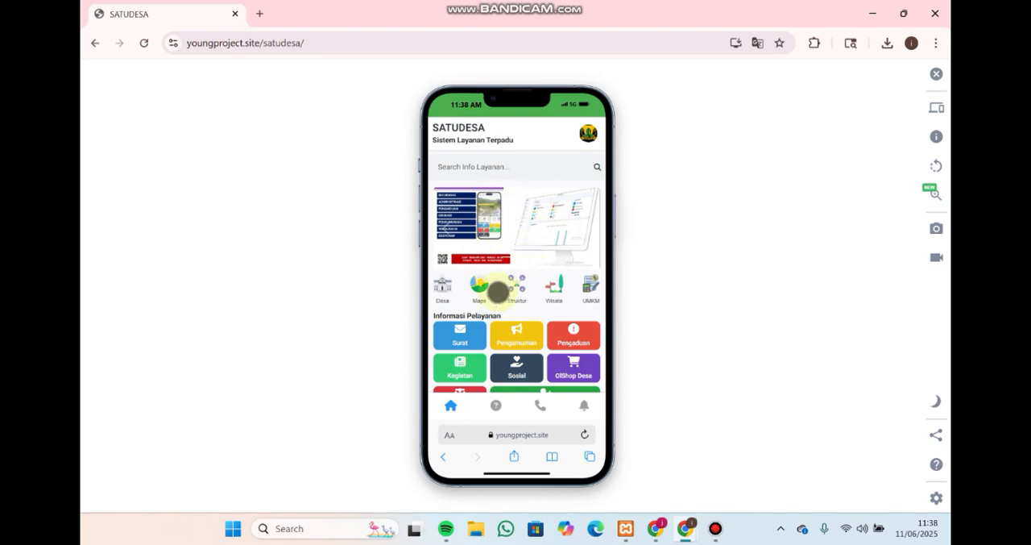
left_click(442, 284)
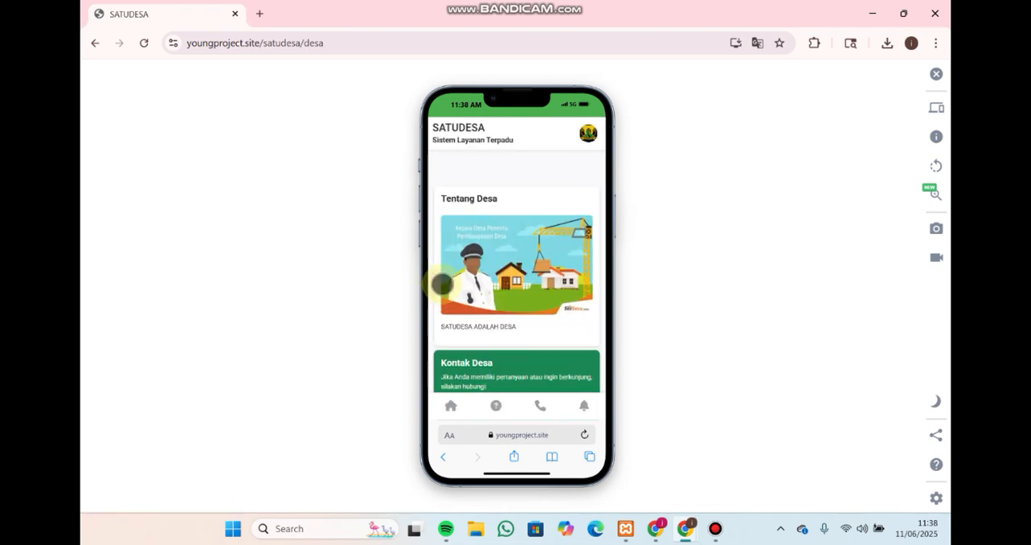
scroll(516, 314, "down", 2)
scroll(524, 331, "up", 2)
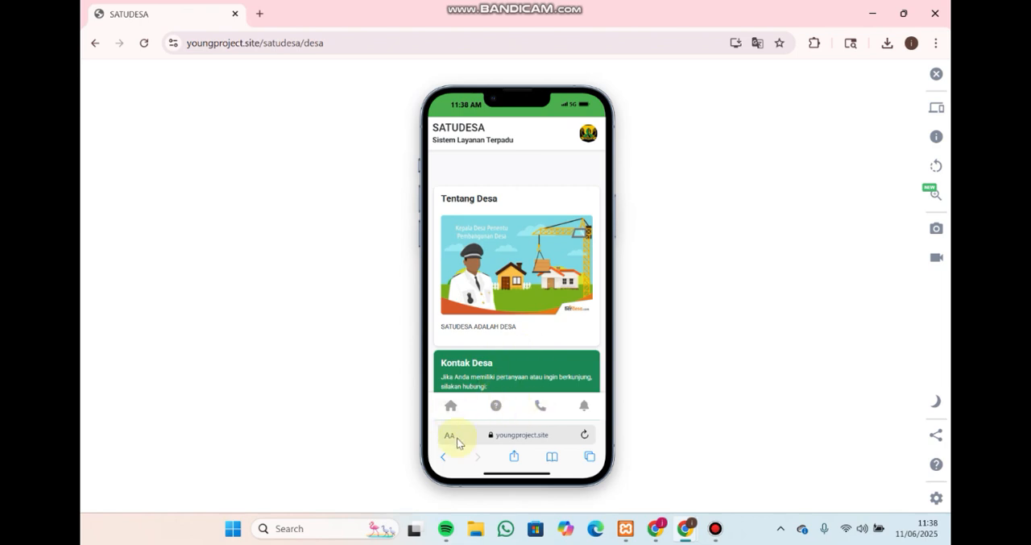
left_click(445, 457)
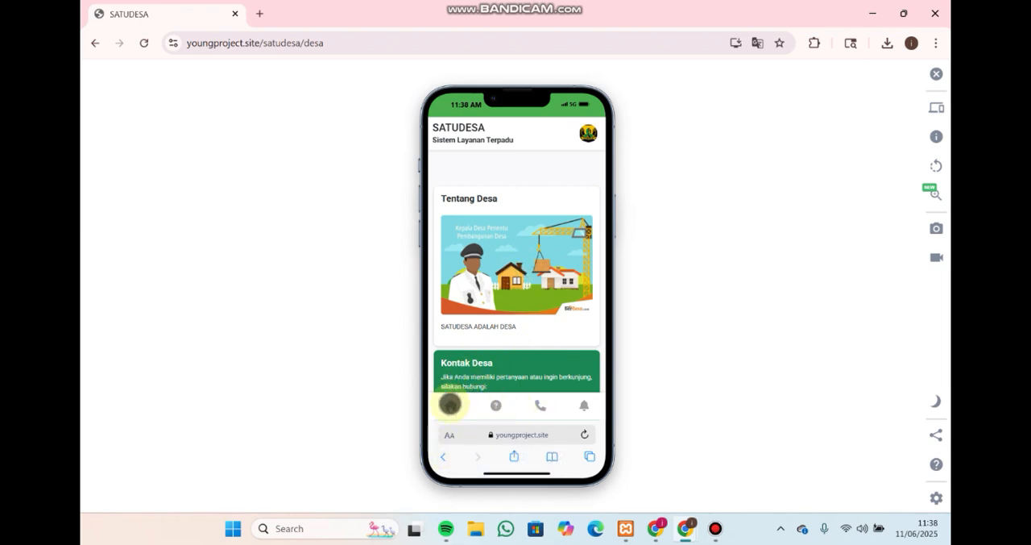
left_click(451, 404)
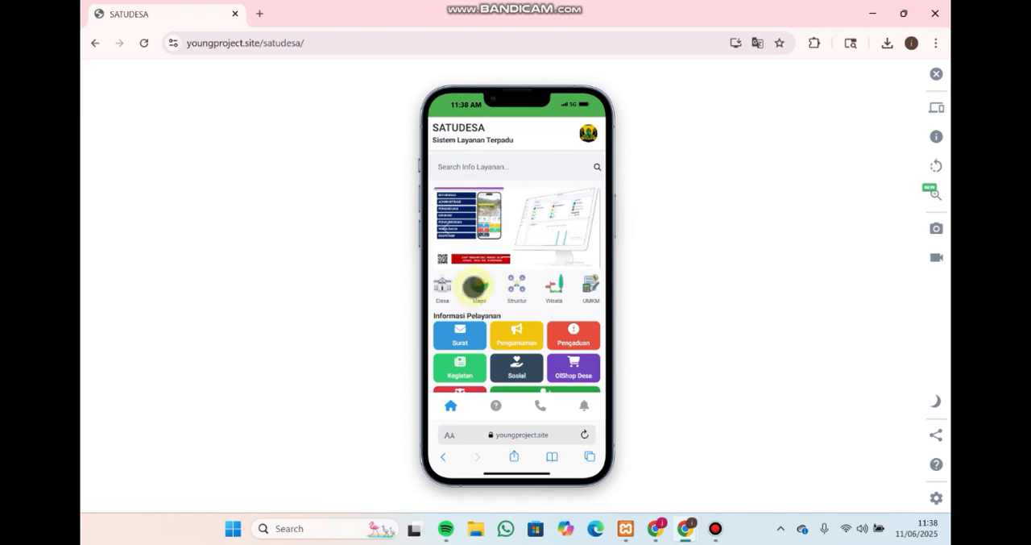
View the Maps page, and read the organisation structure, vision and mission on the Struktur page, returning home after each
left_click(478, 285)
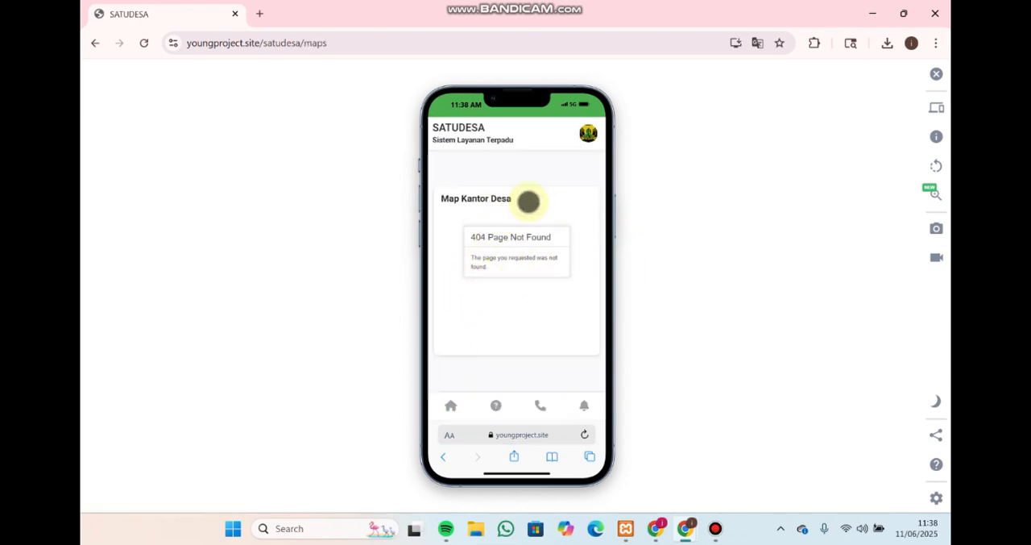
left_click(452, 405)
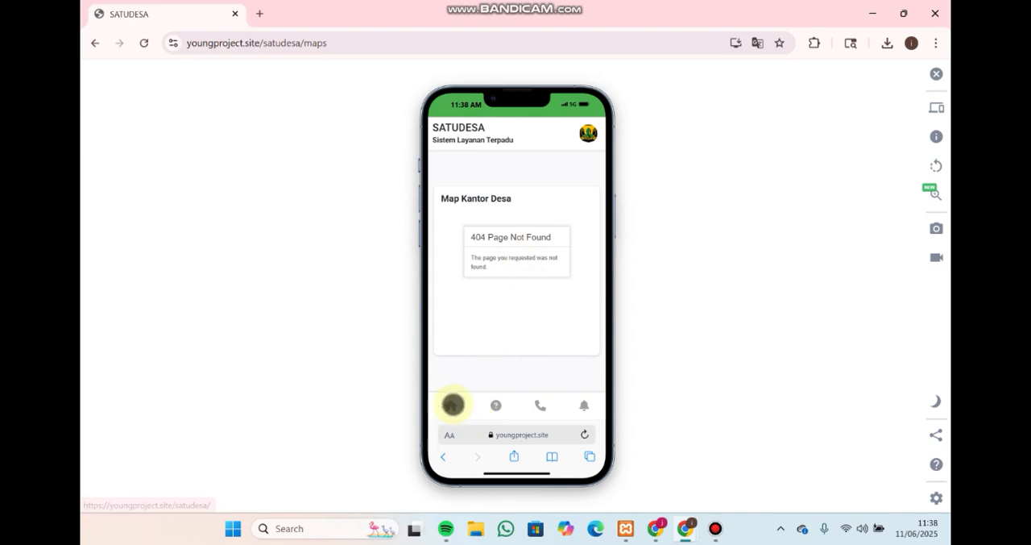
left_click(517, 285)
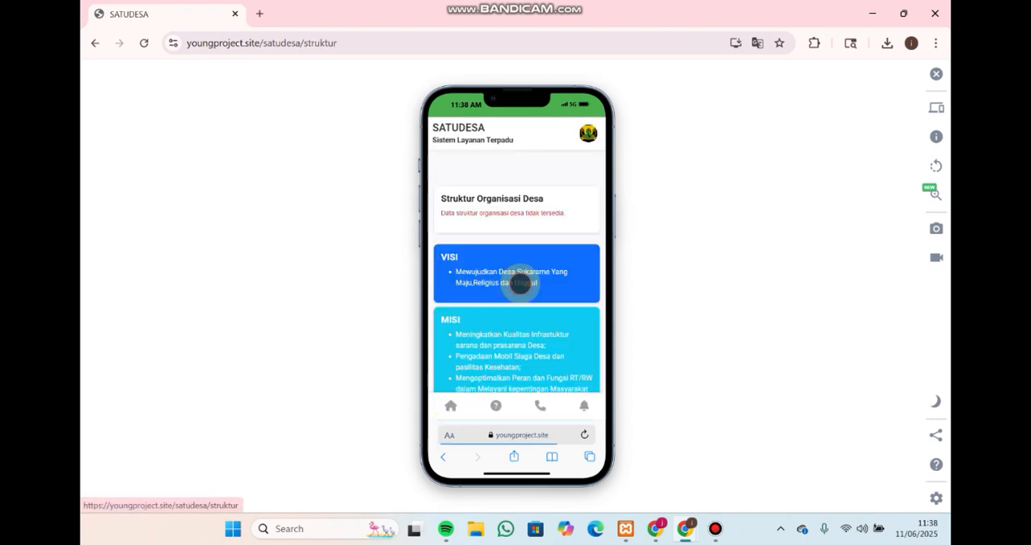
left_click_drag(441, 211, 568, 213)
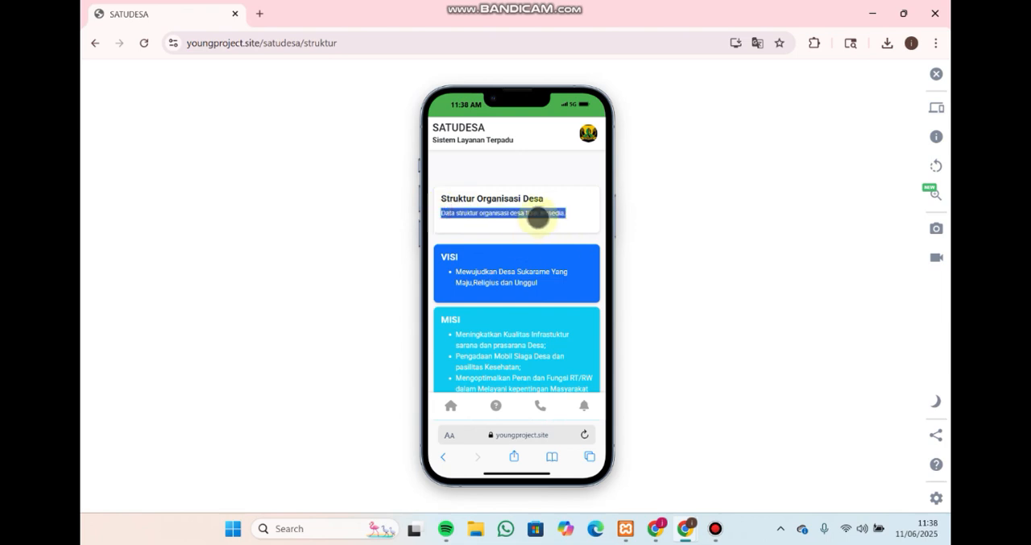
scroll(531, 276, "down", 2)
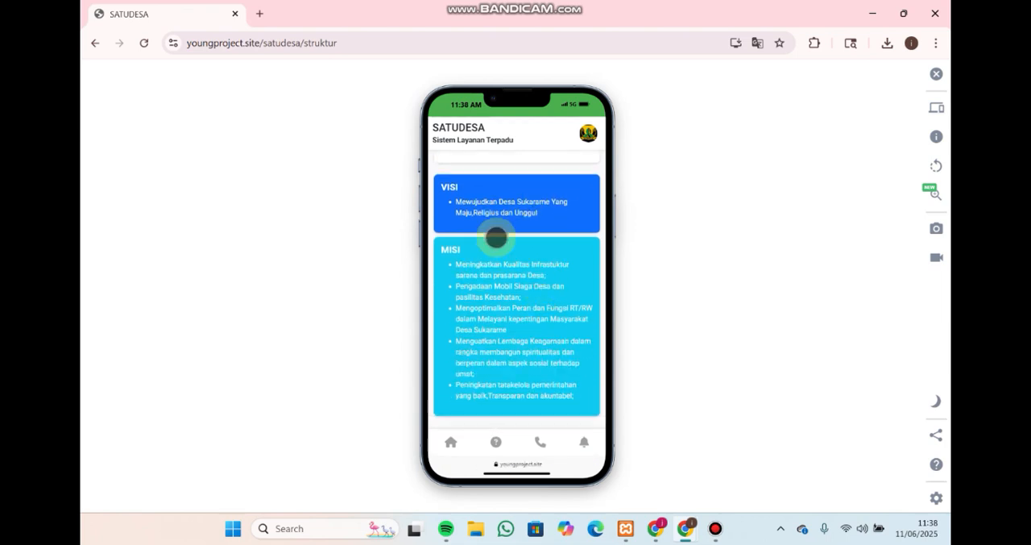
scroll(496, 236, "up", 1)
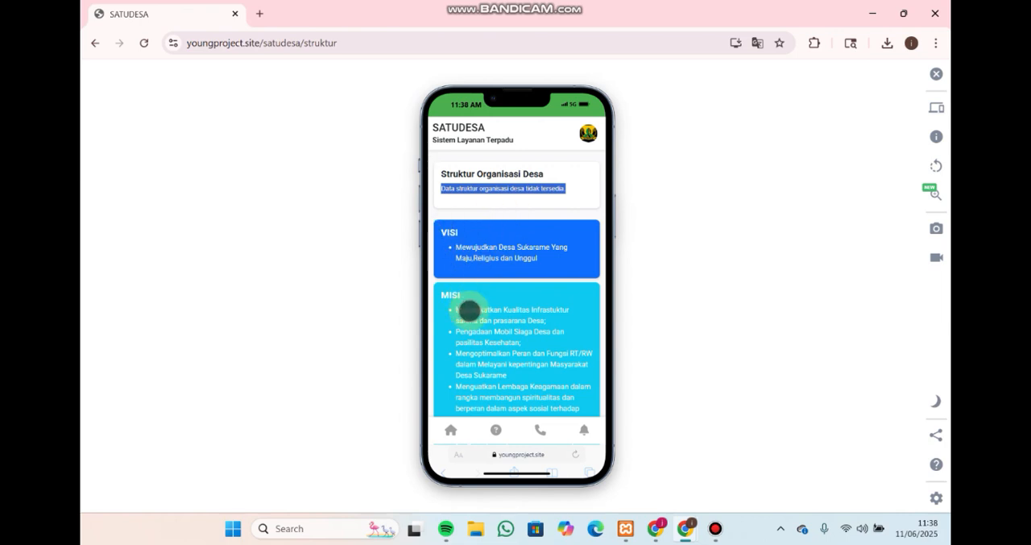
left_click(454, 433)
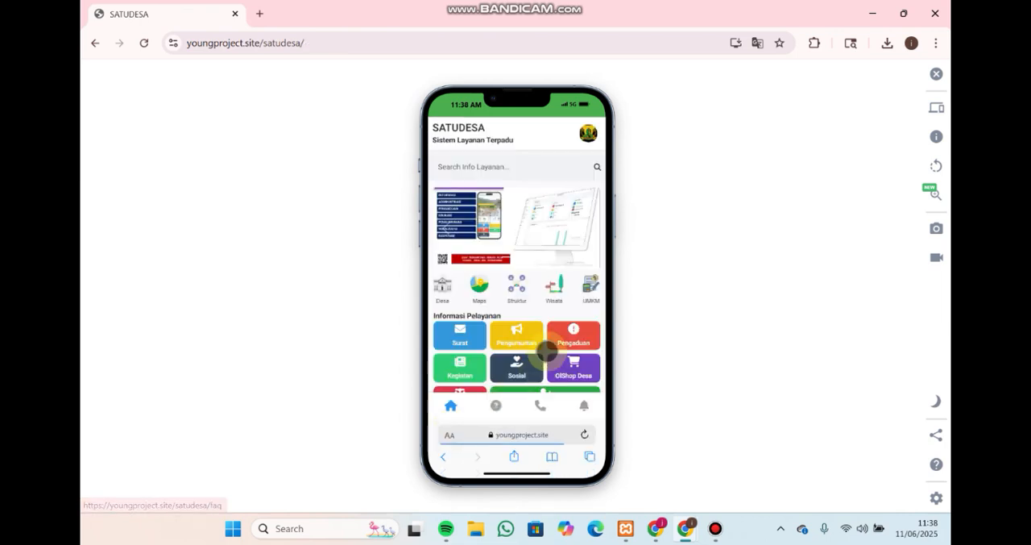
View the Wisata tourism page and the UMKM business list, returning to the home page after each
left_click(564, 300)
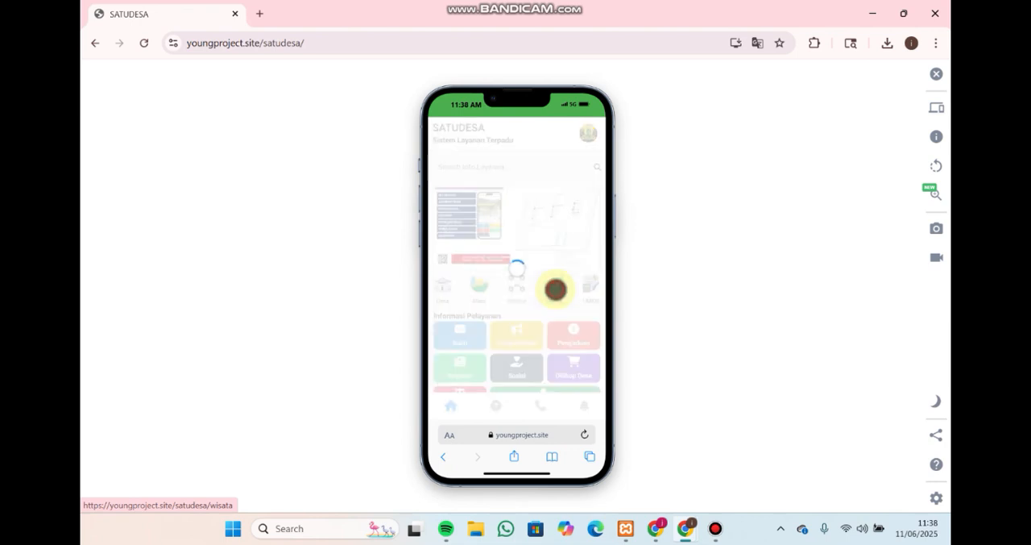
left_click(453, 407)
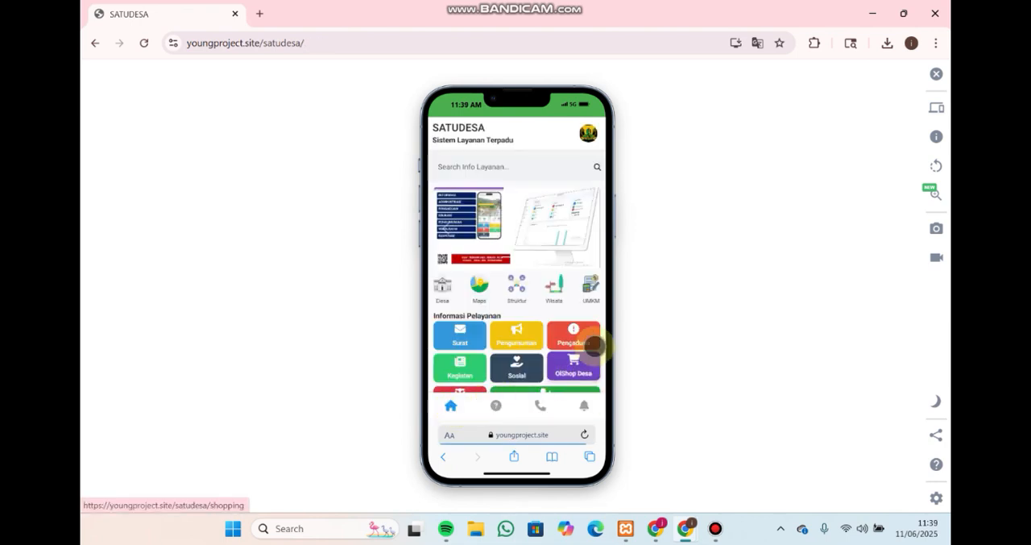
left_click(592, 282)
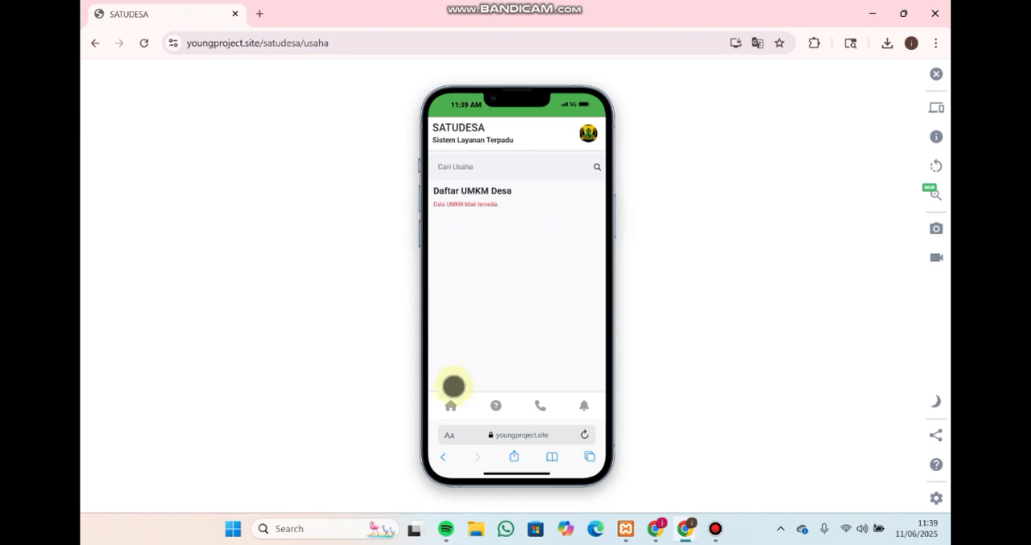
left_click(452, 405)
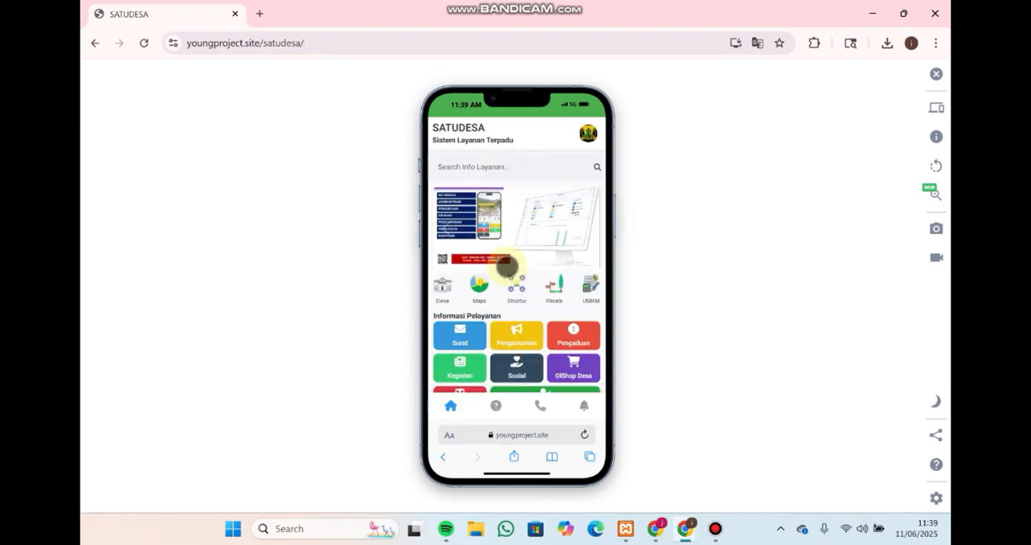
Examine the home page's Informasi Pelayanan services, Statistik Warga figures and Warga Dusun chart
scroll(504, 286, "down", 1)
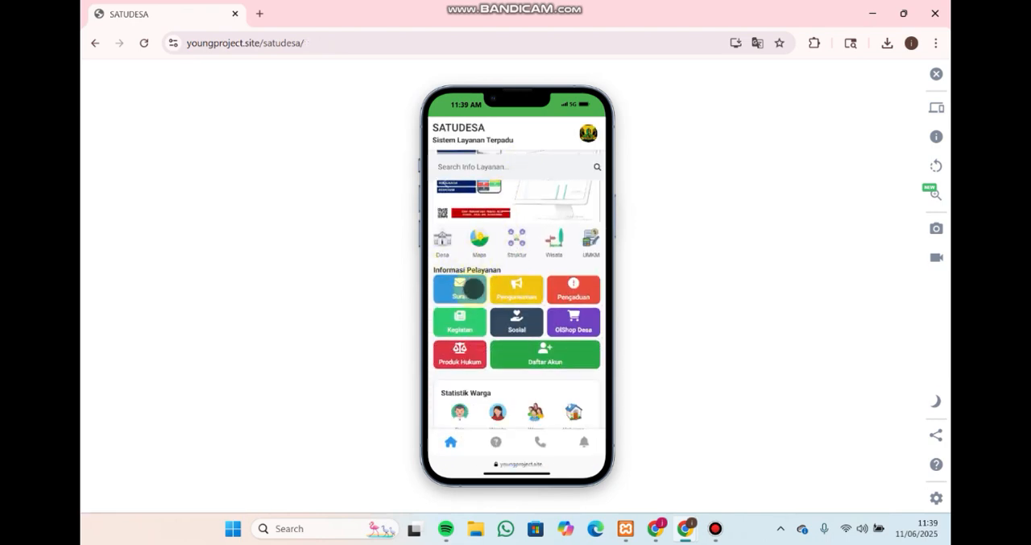
scroll(477, 316, "down", 2)
scroll(463, 242, "up", 1)
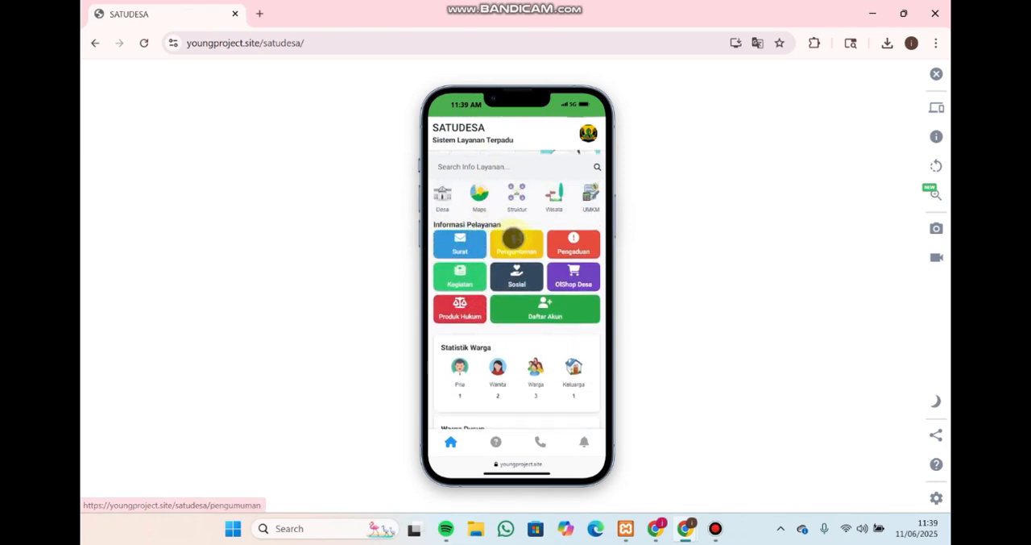
scroll(502, 249, "down", 2)
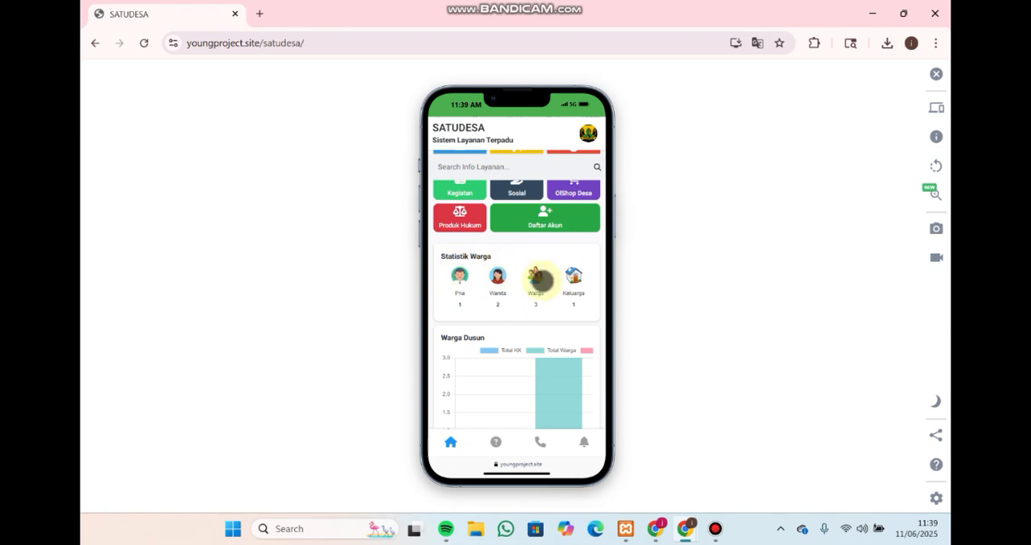
scroll(516, 307, "down", 2)
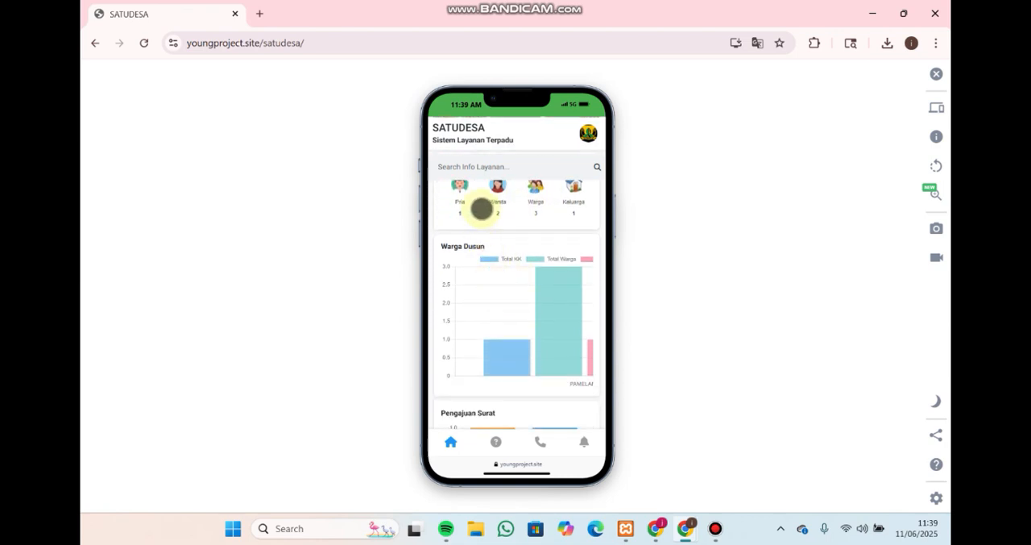
scroll(516, 231, "up", 2)
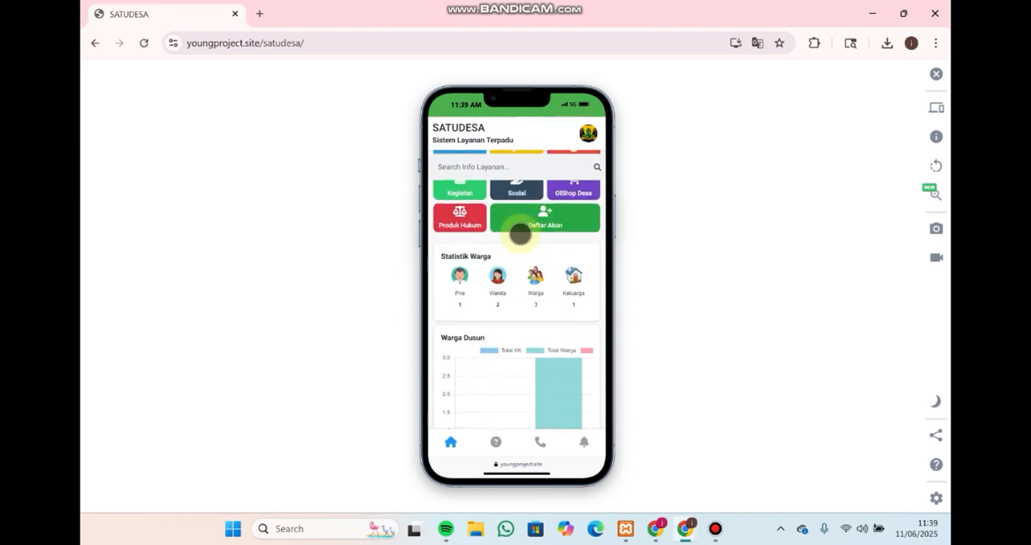
scroll(542, 328, "up", 3)
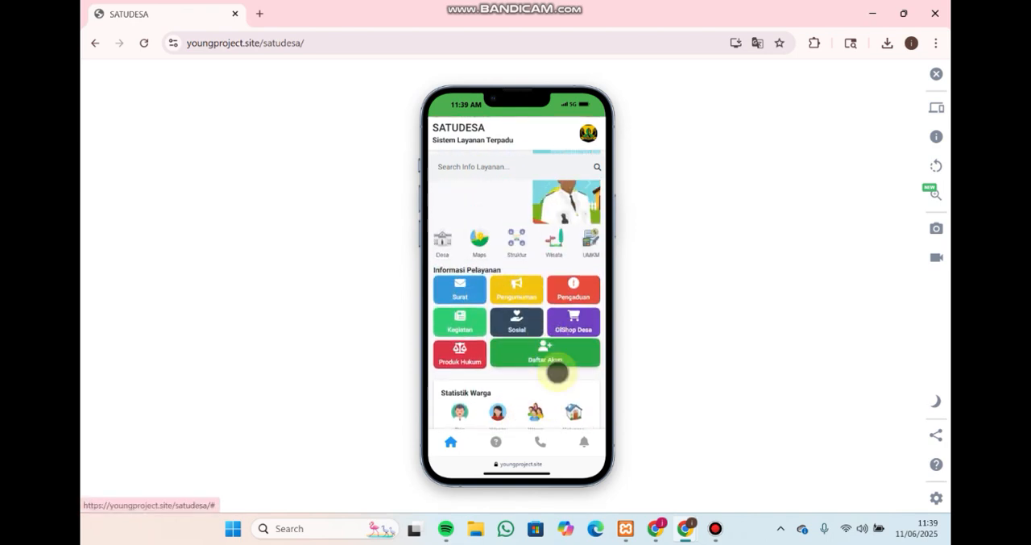
On the Surat page, expand the regulations for Surat Keterangan Tidak Mampu, highlight its description and requirements, and return home
left_click(460, 289)
left_click(574, 213)
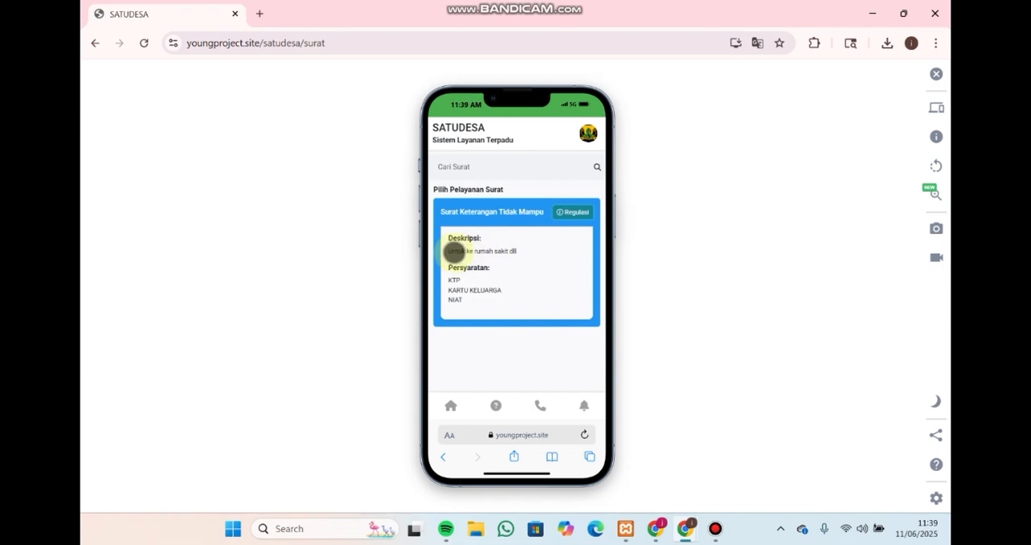
left_click_drag(452, 251, 452, 277)
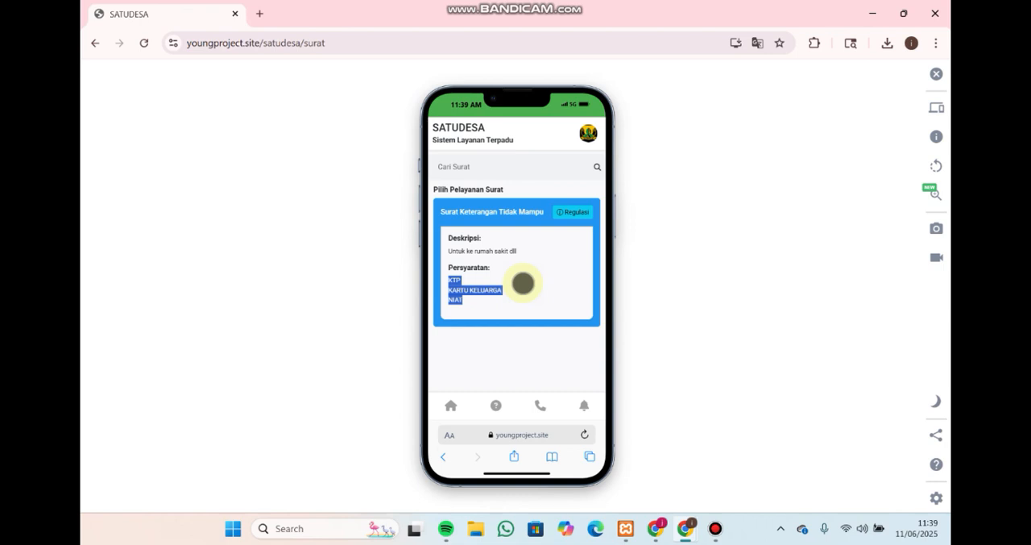
left_click(523, 283)
left_click_drag(476, 302, 447, 242)
left_click(480, 260)
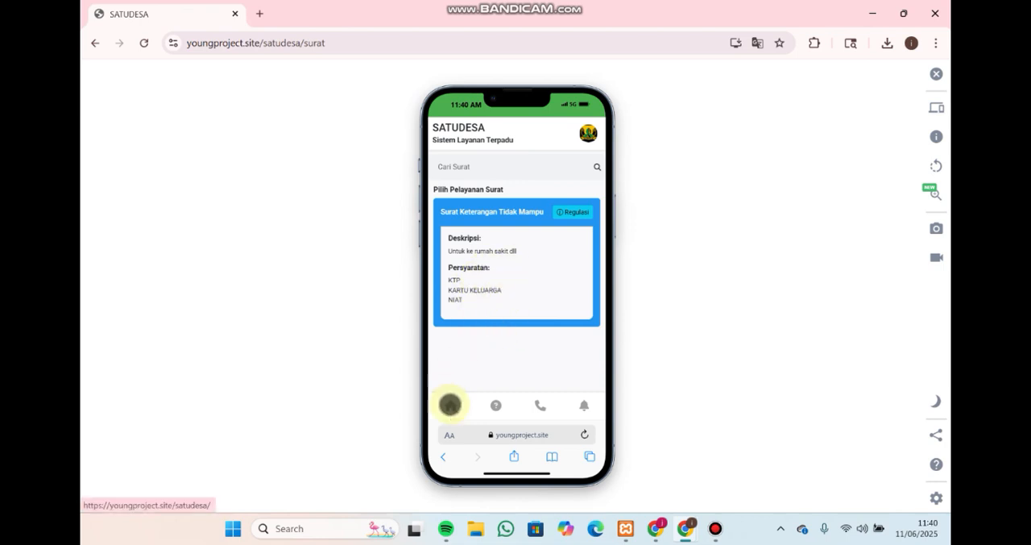
left_click(449, 405)
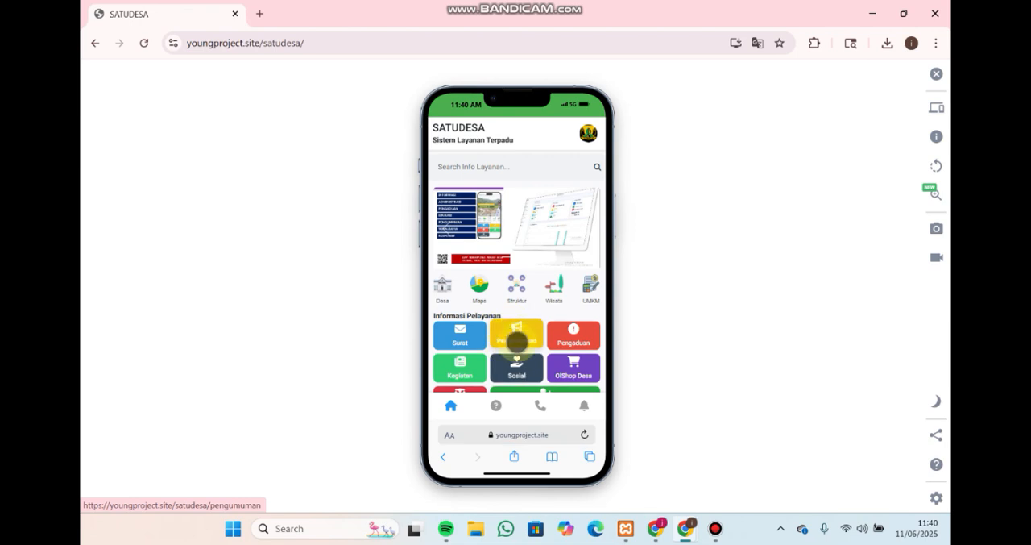
On the Pengumuman page, expand the HIMBAUAN CUACA EKSTRIM announcement, highlight its title and update line, and return to the home page services
left_click(521, 335)
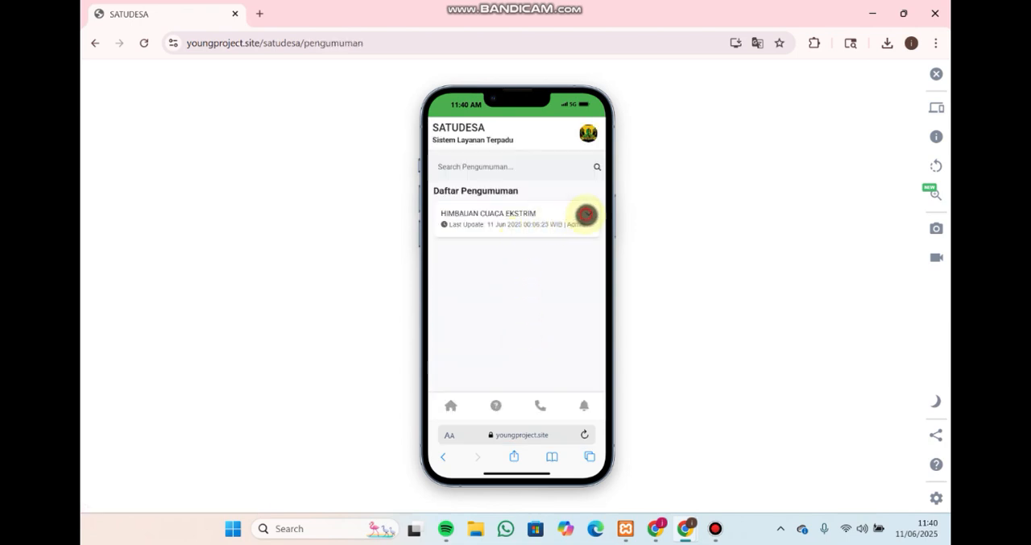
left_click(586, 214)
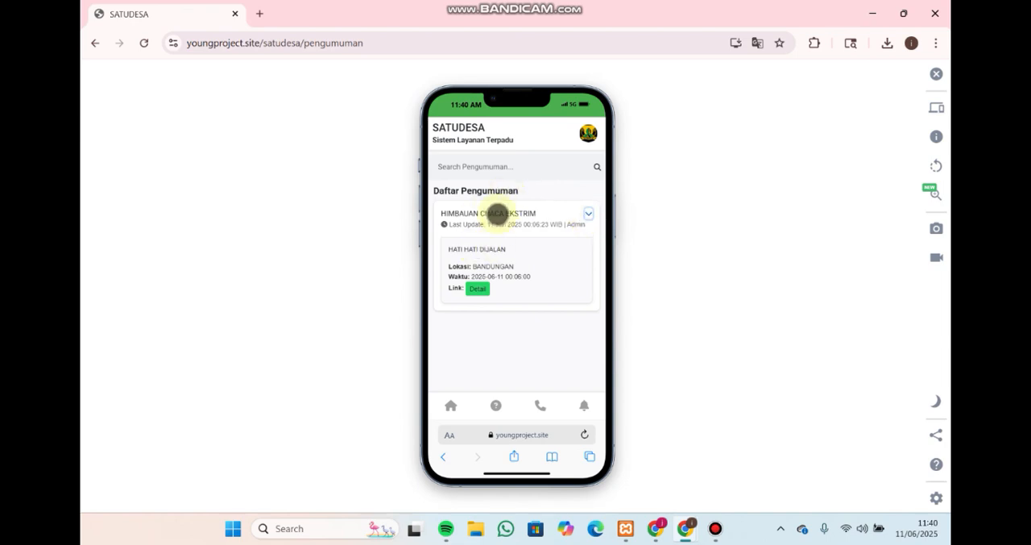
left_click_drag(442, 211, 585, 225)
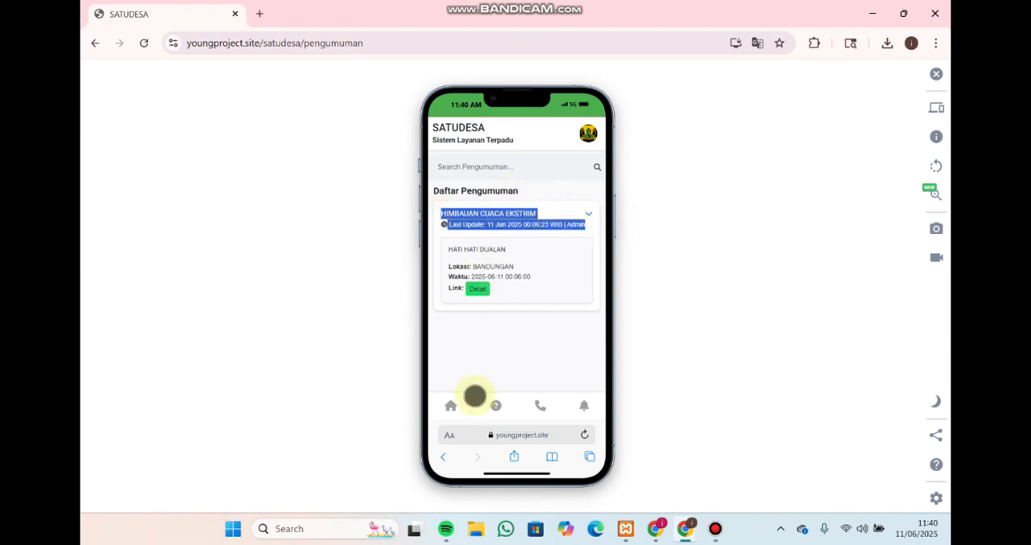
left_click(450, 406)
scroll(556, 322, "down", 1)
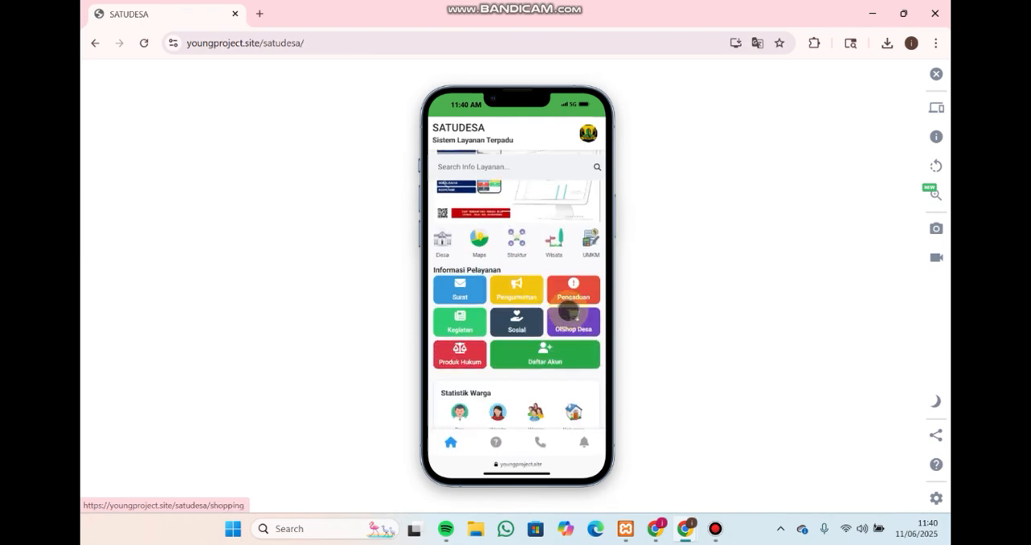
On the Pengaduan page, open the new complaint form, inspect the NIK field, enlarge the Isi Aduan box, close the form unsent and return home
left_click(566, 292)
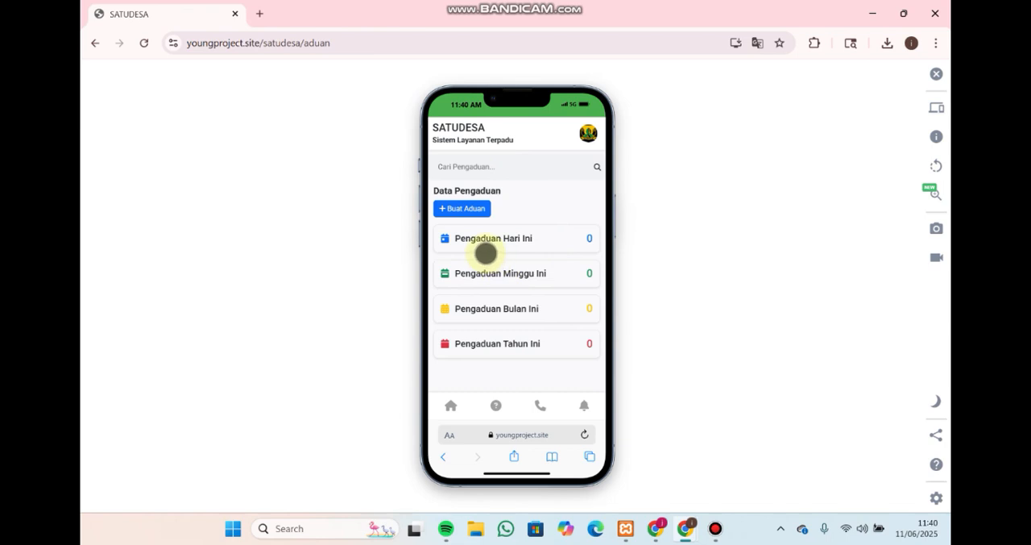
left_click(464, 209)
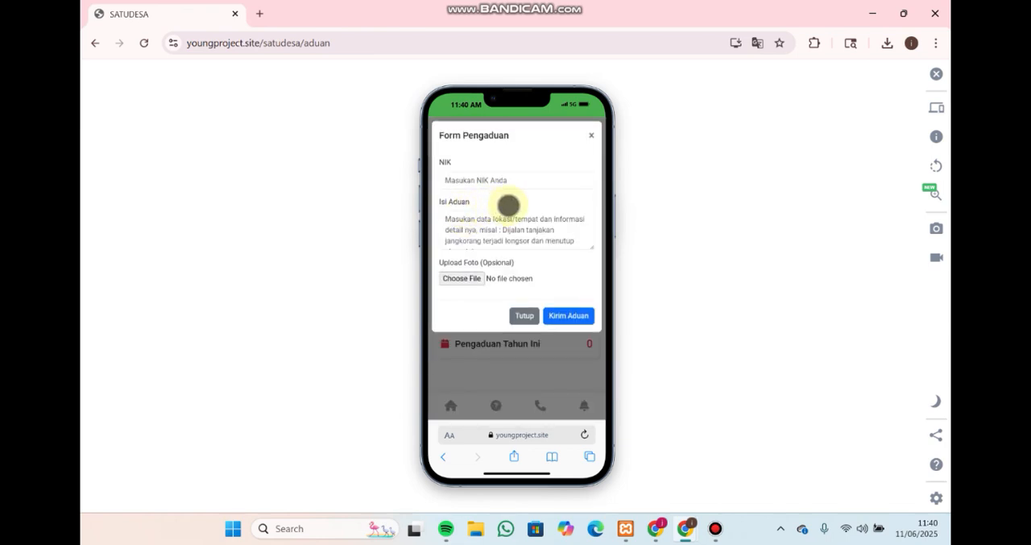
left_click(506, 187)
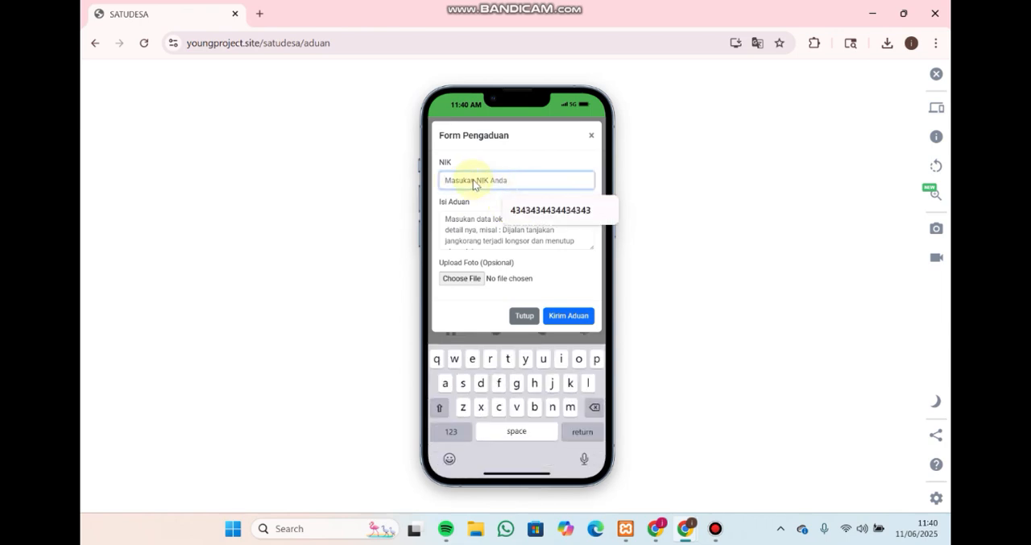
left_click(490, 237)
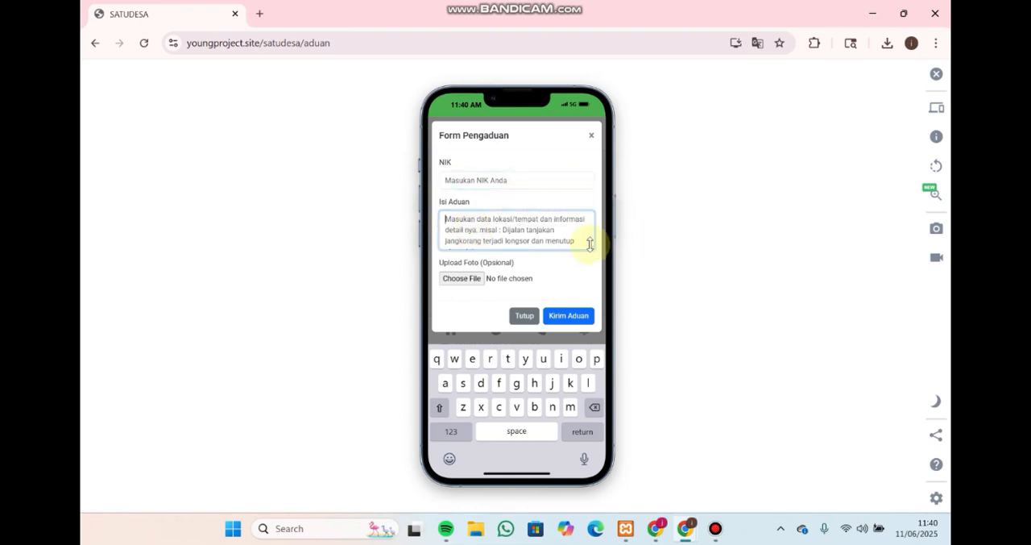
mouse_move(590, 244)
left_mouse_down()
mouse_move(589, 272)
mouse_move(589, 258)
left_mouse_up()
left_click(513, 229)
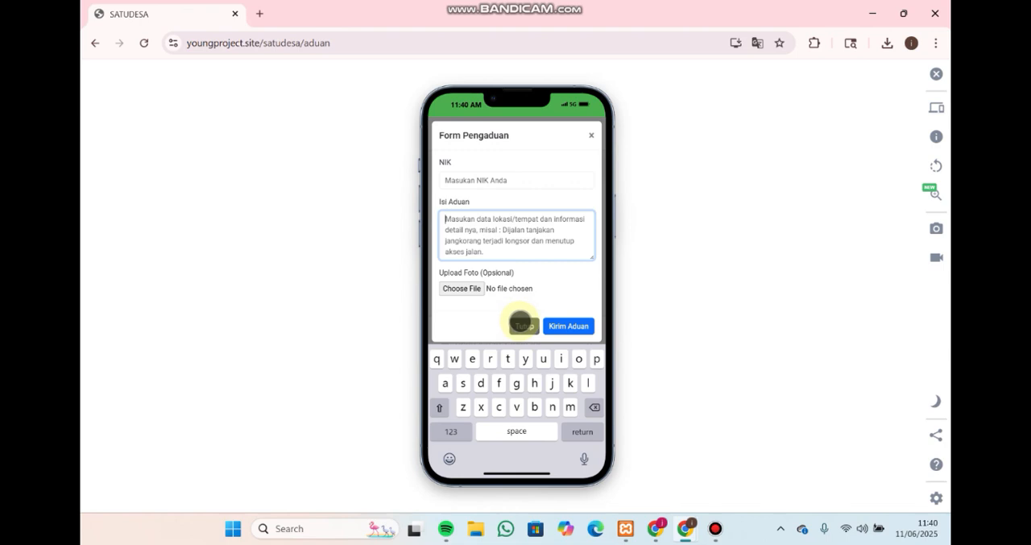
left_click(520, 323)
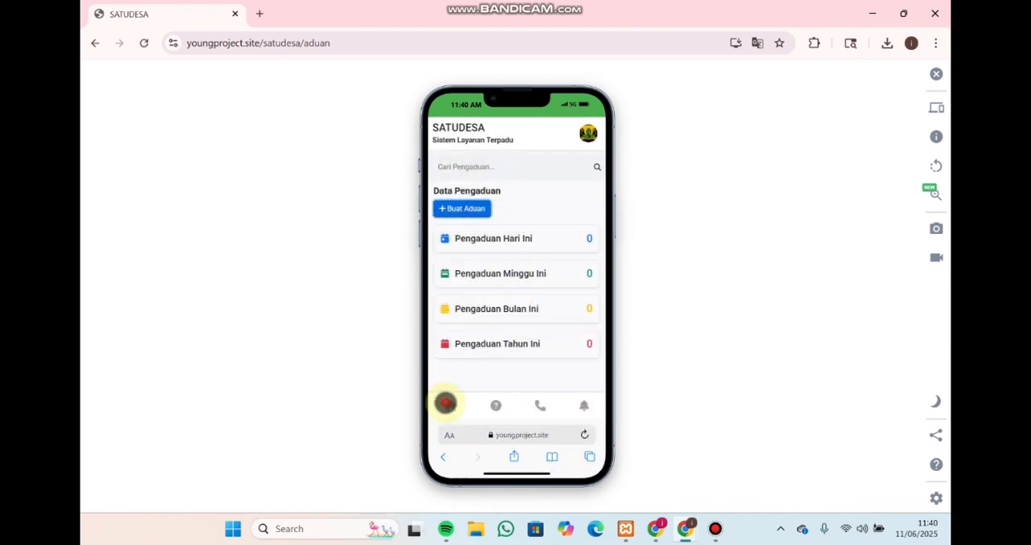
left_click(445, 403)
On the Kegiatan page, expand and collapse the KUNJUNGAN KEKORBAN BANJIR activity details, and return to the home page
scroll(483, 334, "down", 1)
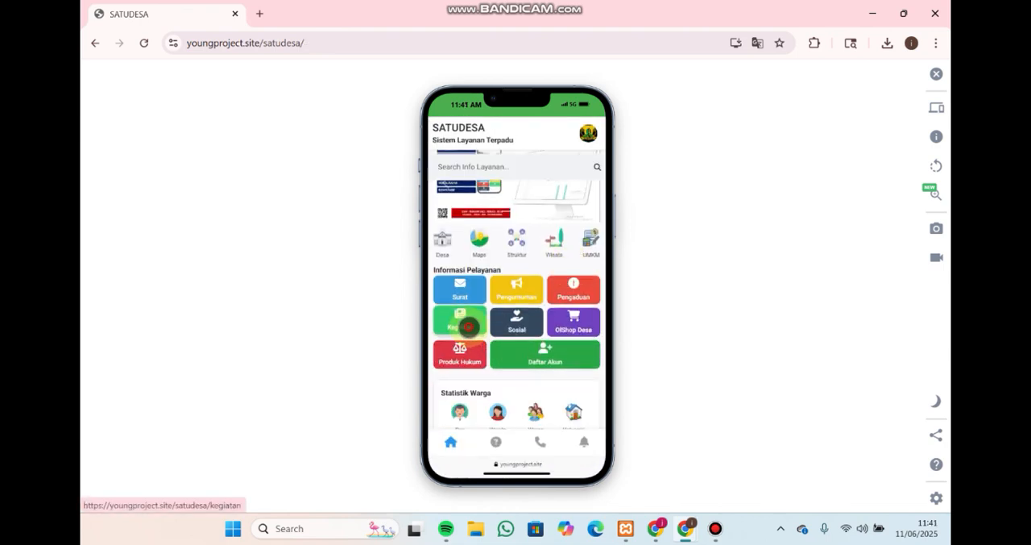
left_click(467, 327)
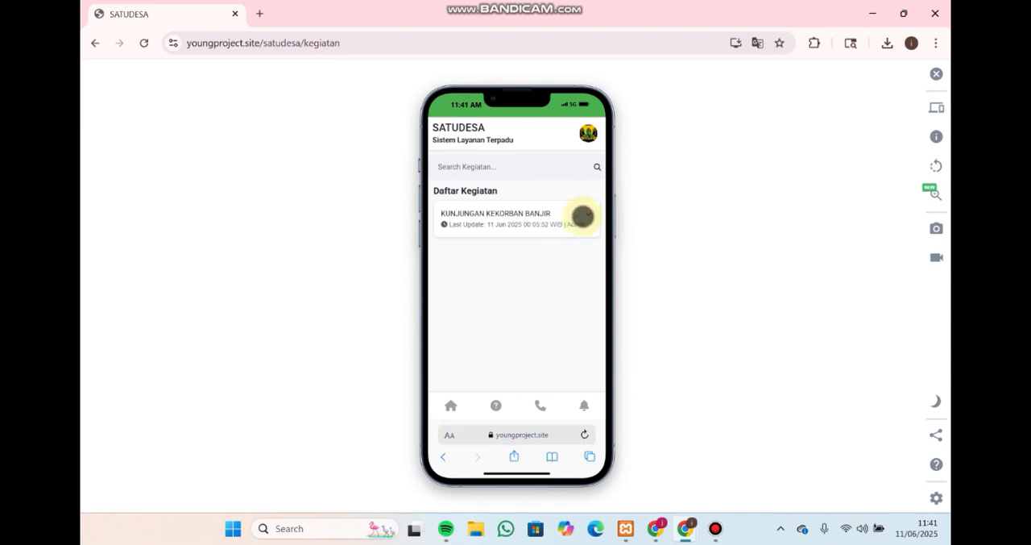
left_click(588, 213)
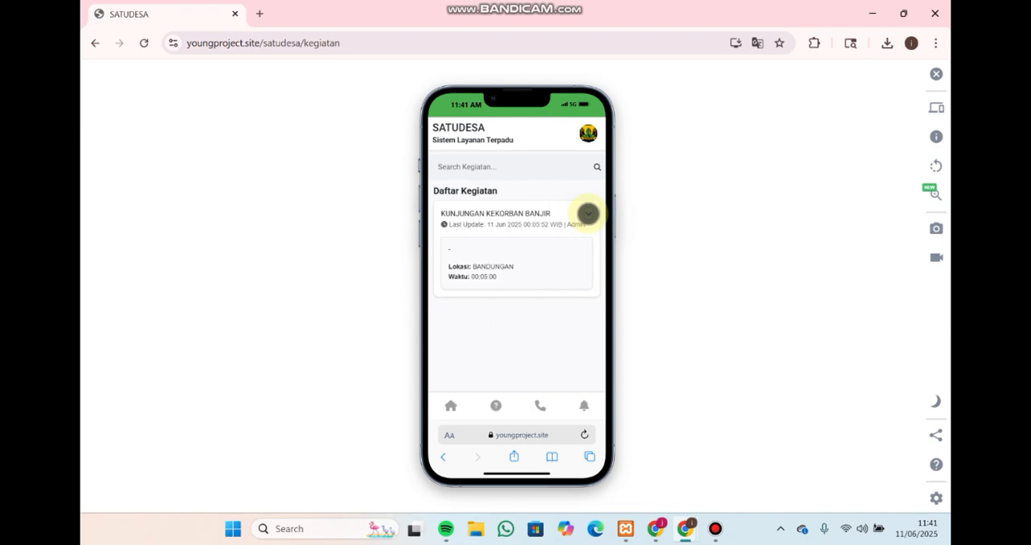
left_click(588, 213)
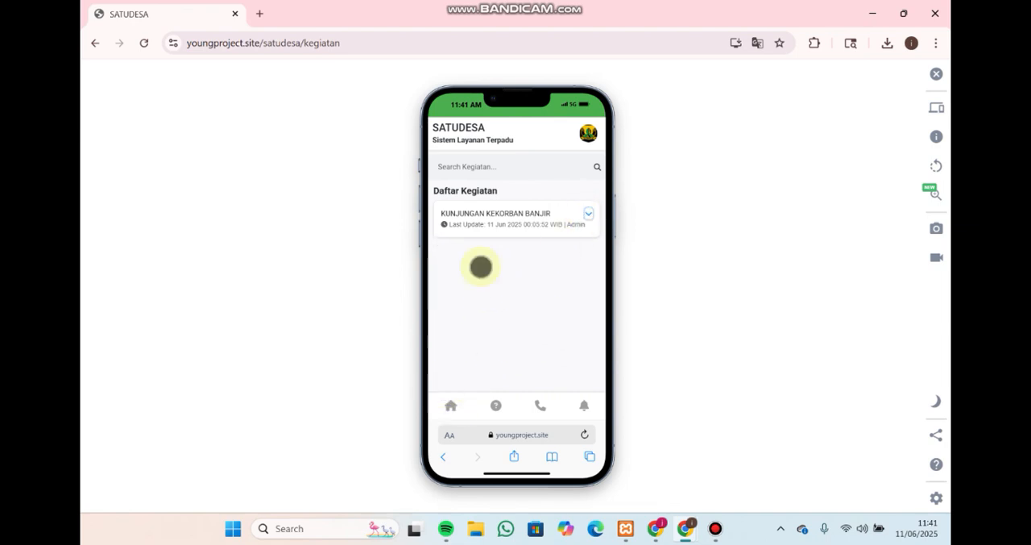
left_click(451, 403)
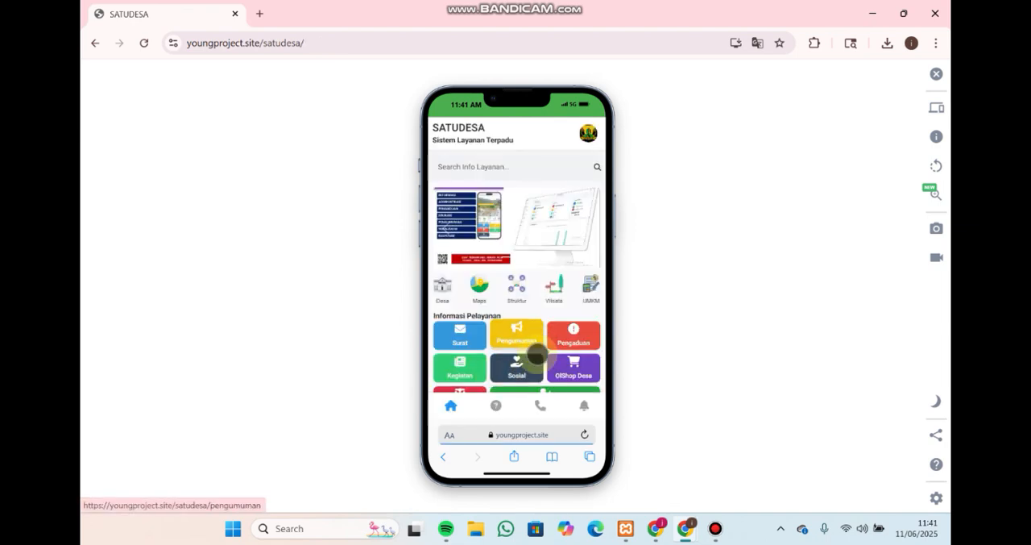
On the Sosial page, expand and collapse the PENYALURAN BANSOS entry, and return to the home page
left_click(529, 366)
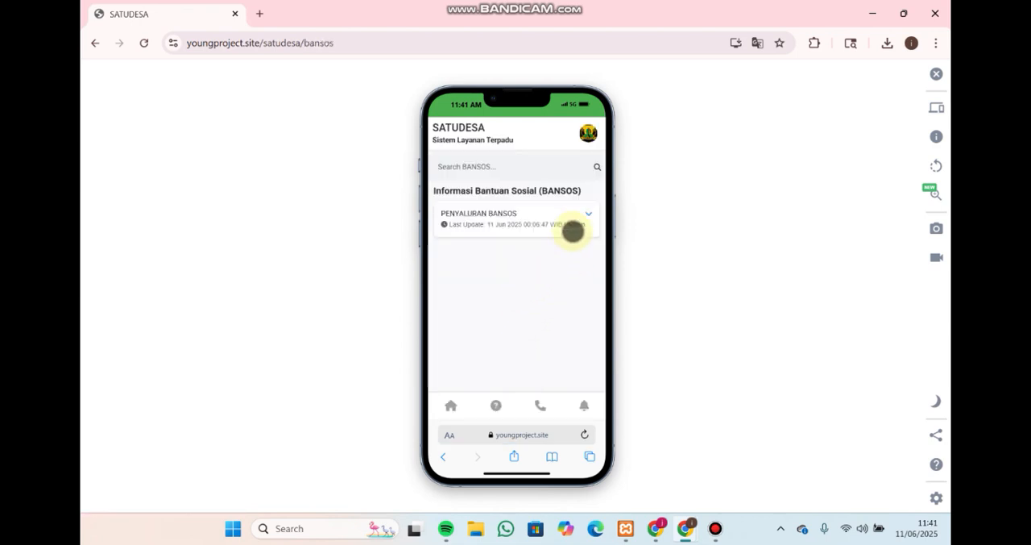
left_click(586, 216)
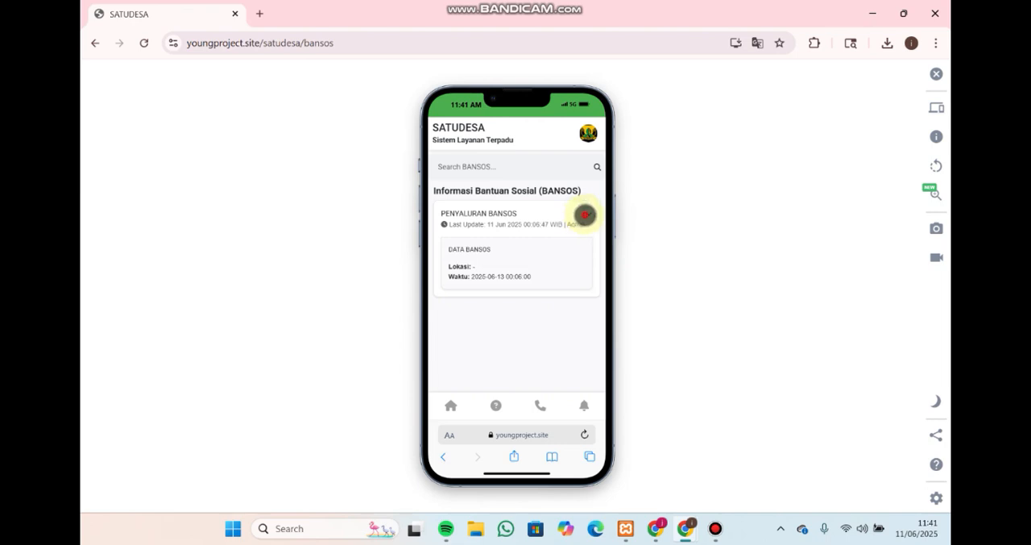
left_click(586, 214)
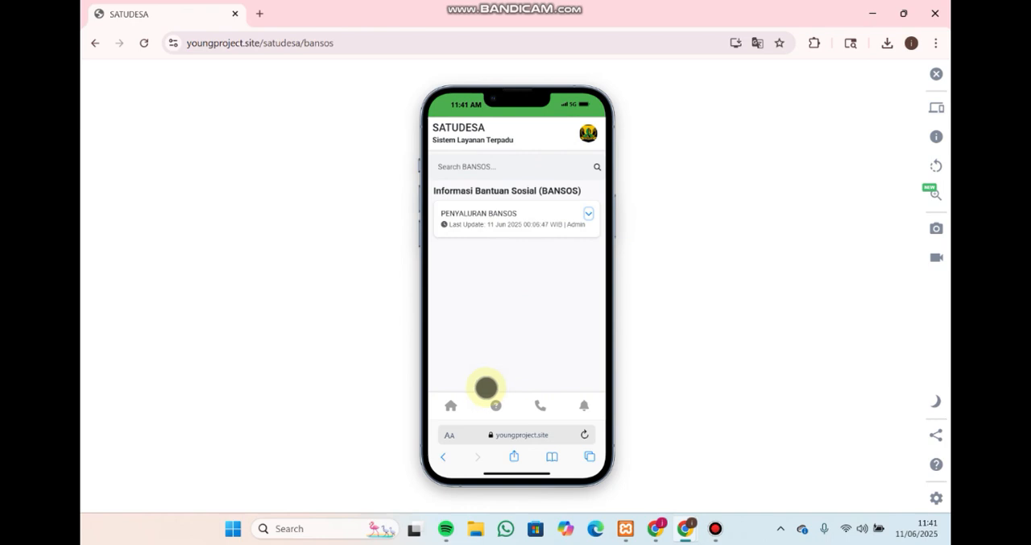
left_click(451, 406)
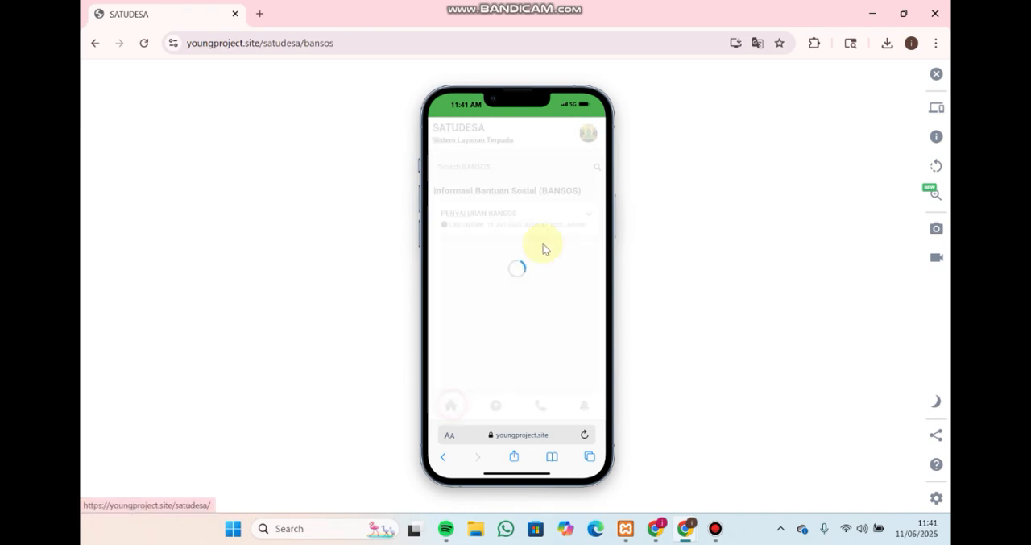
In OlShop Desa, view the product details of Beras Pandan Wangi, close them and return to the home page
scroll(522, 295, "down", 1)
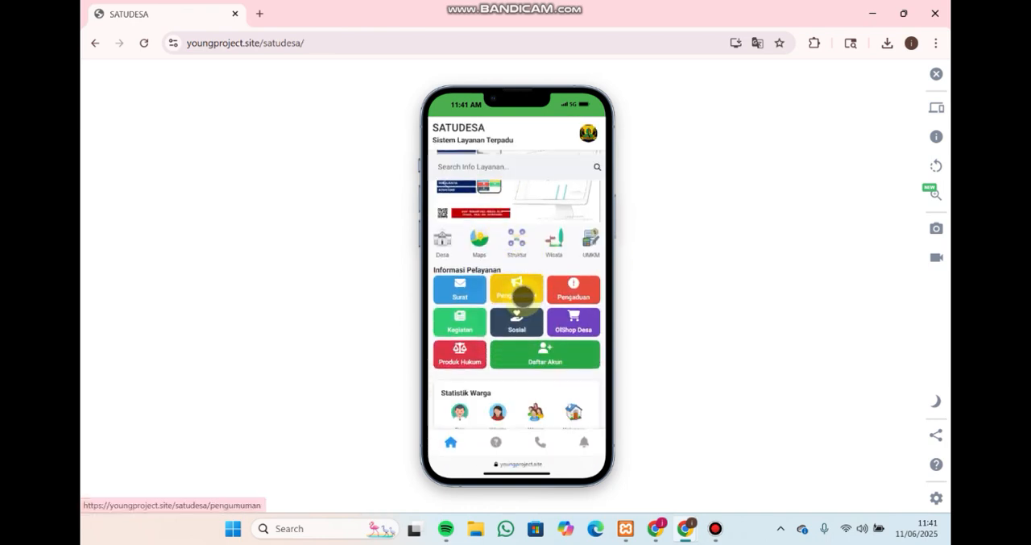
left_click(576, 326)
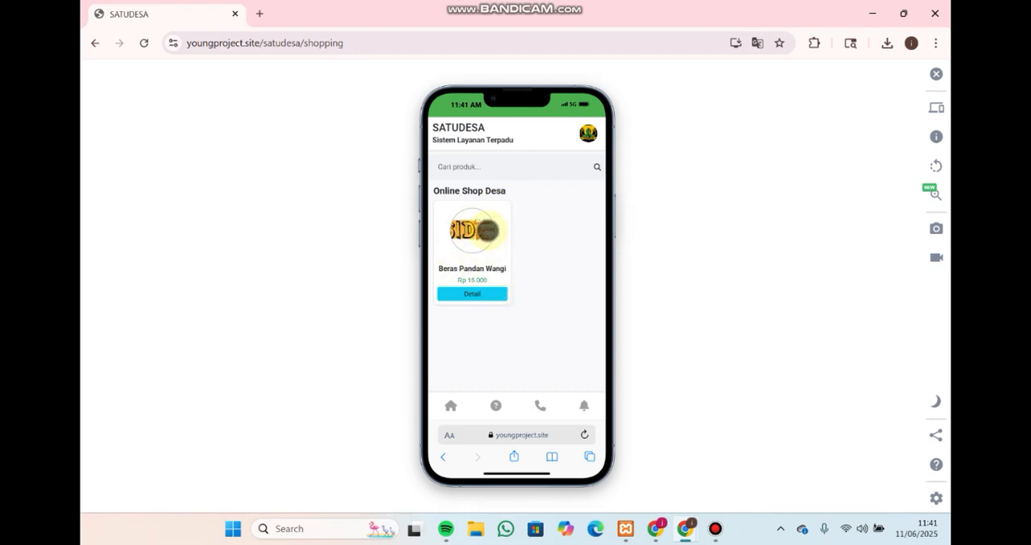
left_click(490, 294)
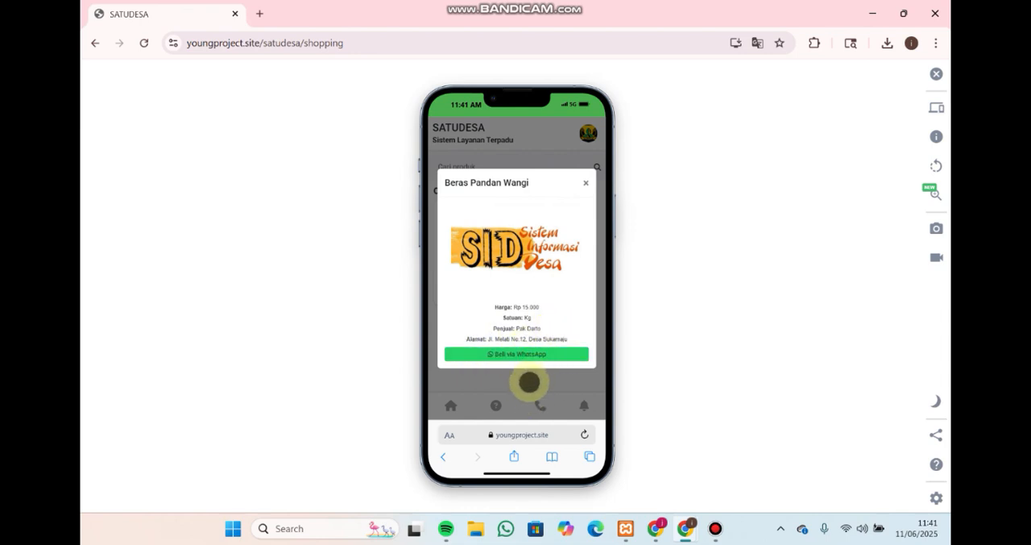
left_click(587, 184)
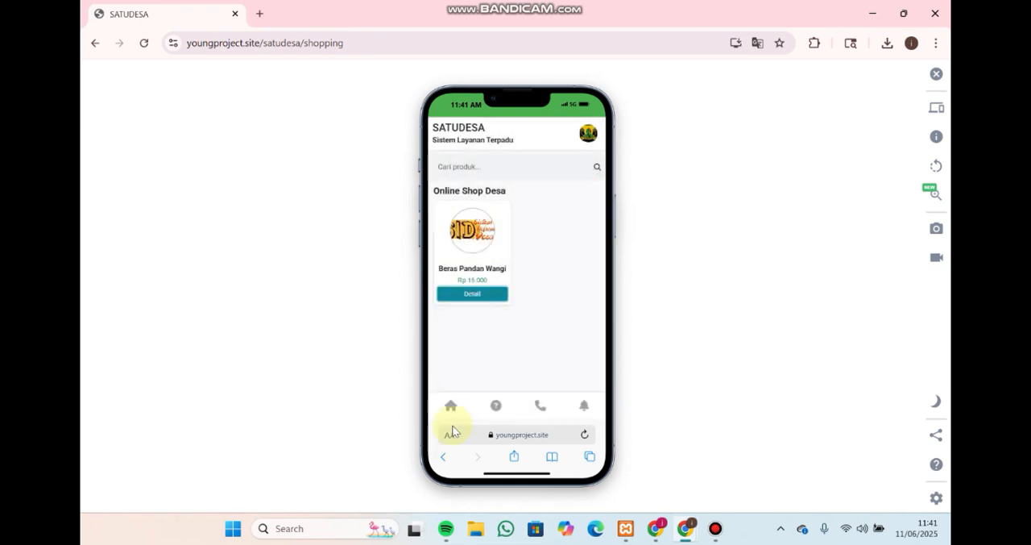
left_click(451, 415)
Review the remaining Informasi Pelayanan services and the Statistik Warga figures on the home page, down to the Warga Dusun chart
scroll(511, 339, "down", 2)
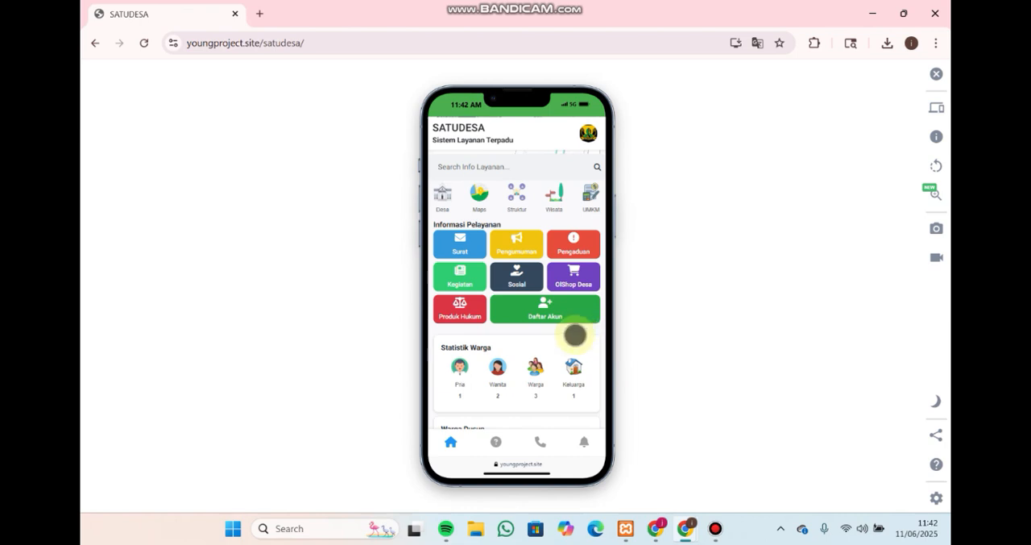
scroll(534, 346, "down", 1)
scroll(480, 317, "up", 2)
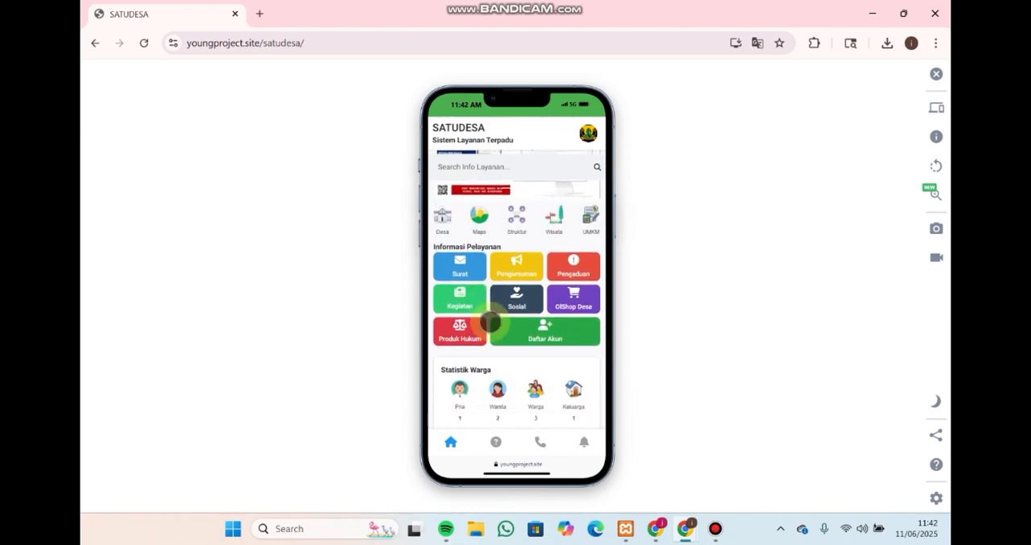
scroll(490, 320, "down", 1)
scroll(515, 286, "down", 1)
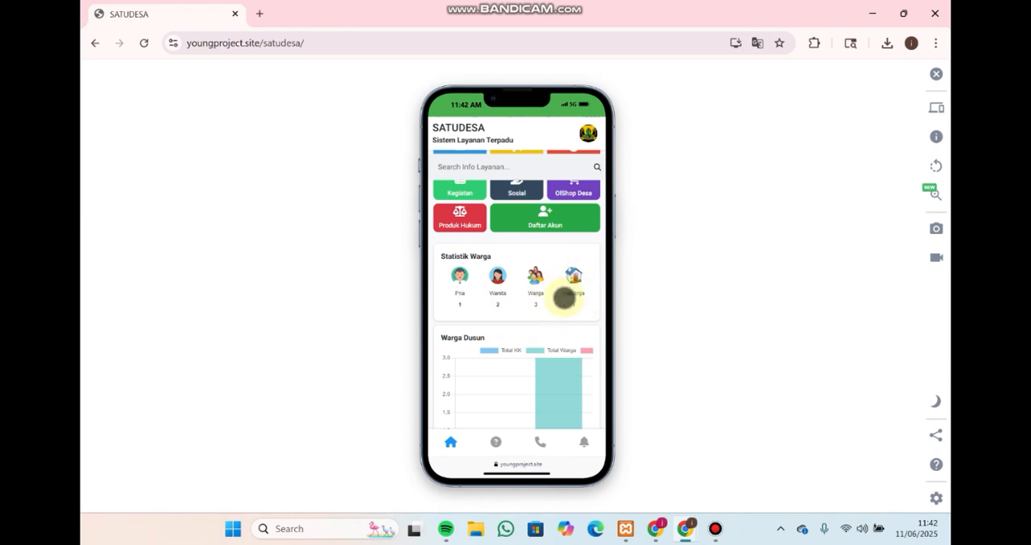
scroll(558, 297, "down", 1)
scroll(551, 299, "down", 1)
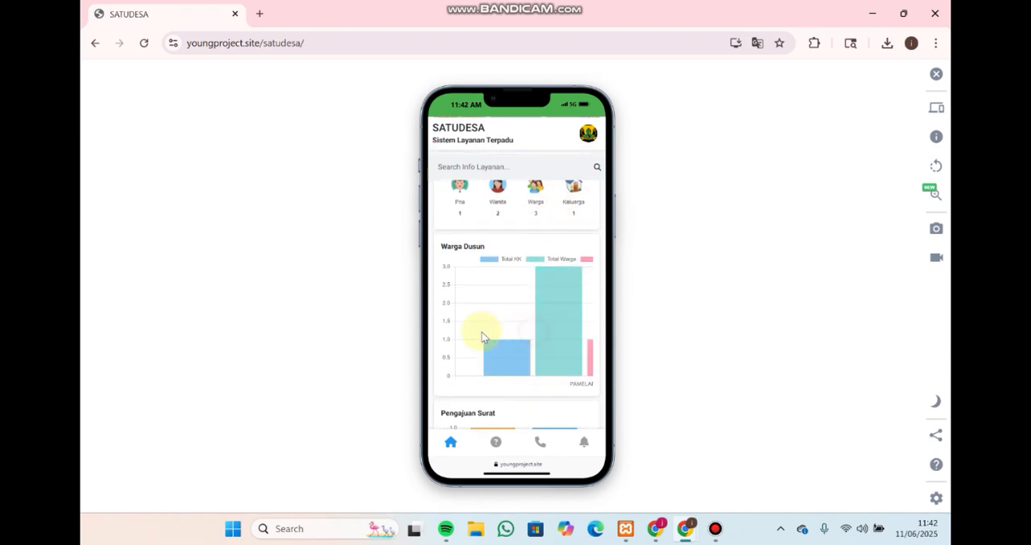
Inspect the Warga Dusun chart across its full width, including the Laki-laki and Perempuan bars, and the Offline and Online bars of Pengajuan Surat
scroll(484, 332, "right", 1)
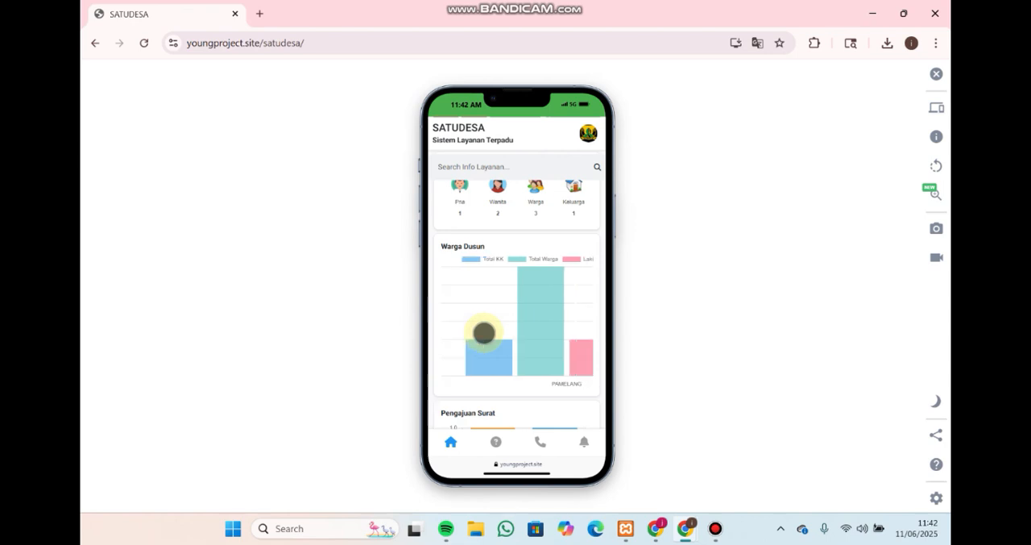
scroll(483, 333, "right", 3)
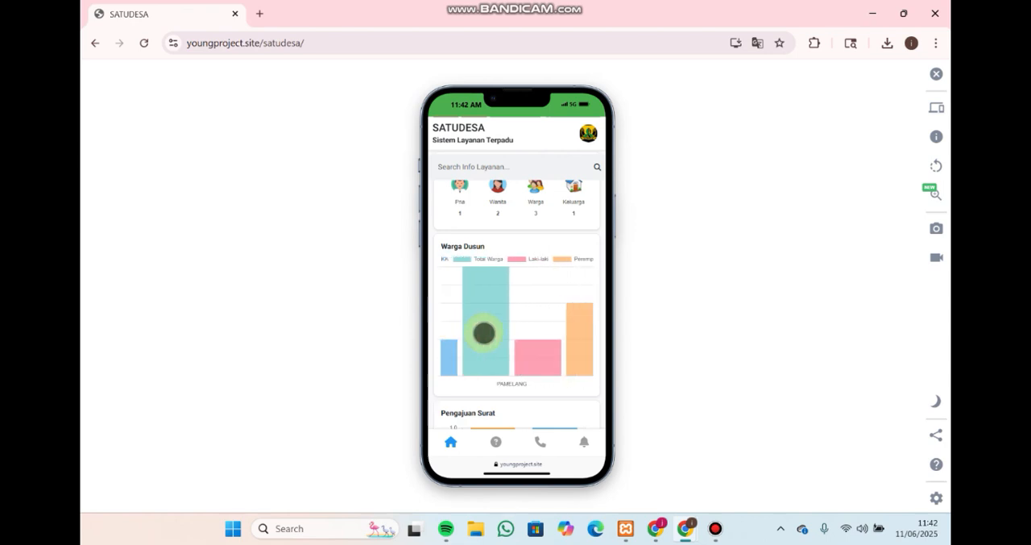
scroll(483, 333, "right", 3)
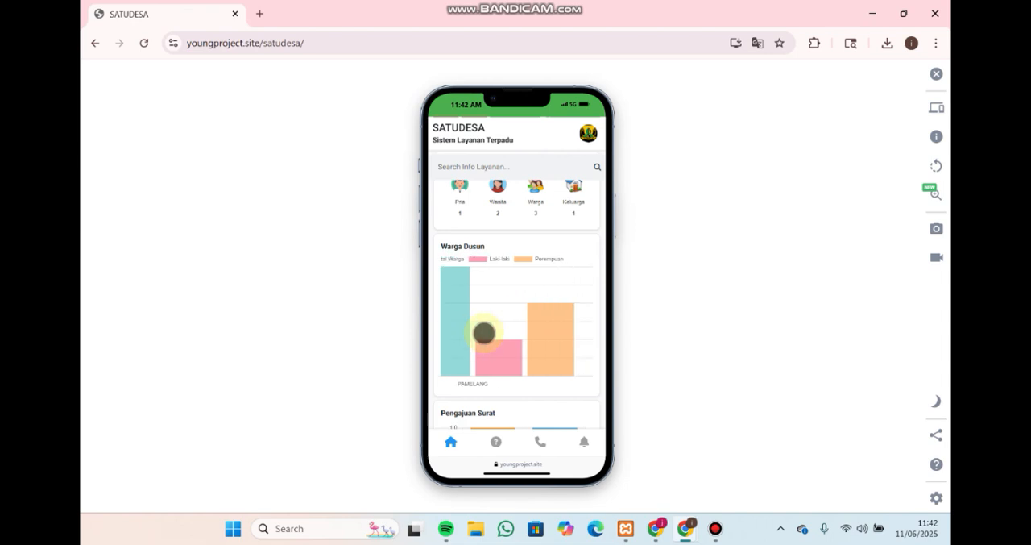
scroll(483, 333, "left", 5)
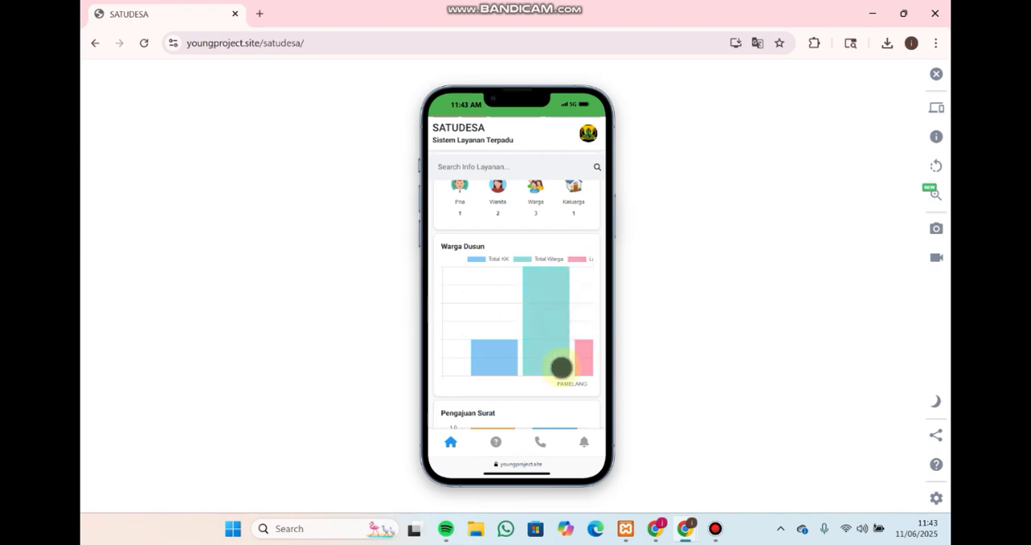
scroll(545, 349, "right", 5)
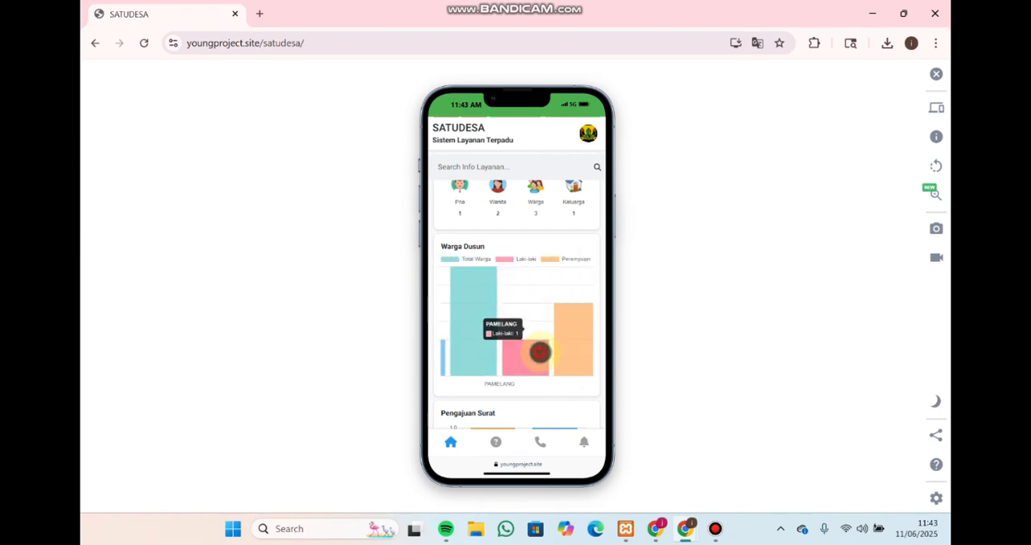
mouse_move(588, 341)
scroll(573, 342, "down", 1)
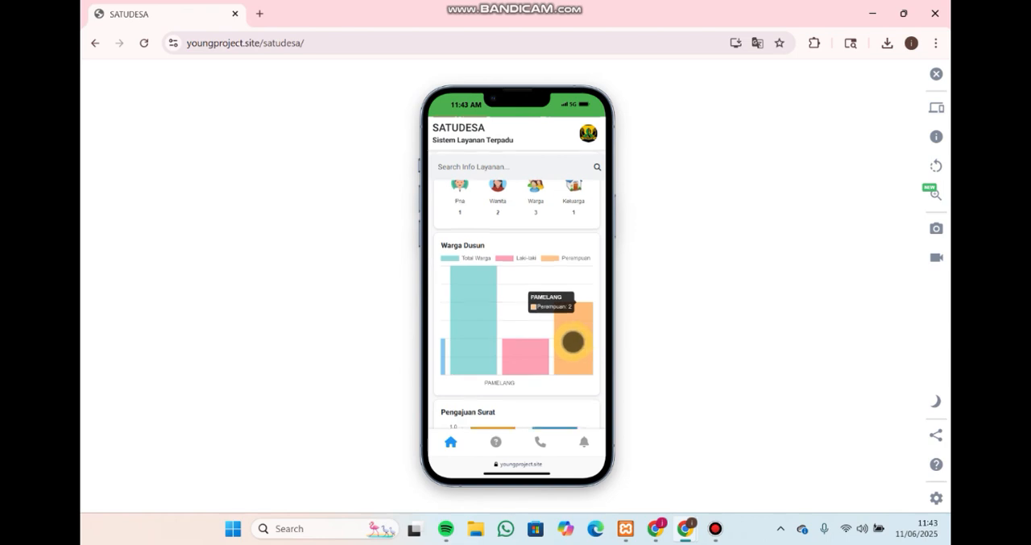
scroll(573, 342, "down", 3)
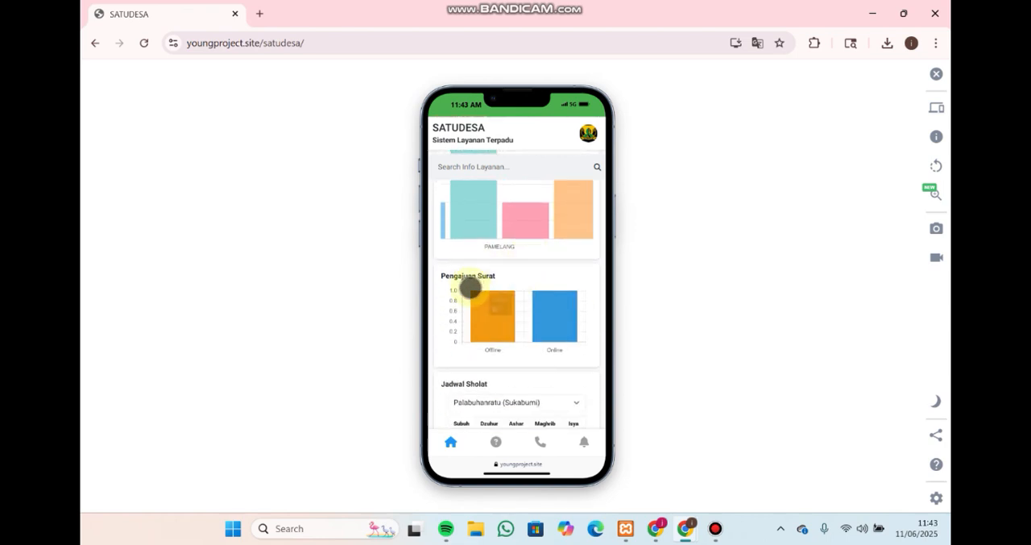
mouse_move(493, 310)
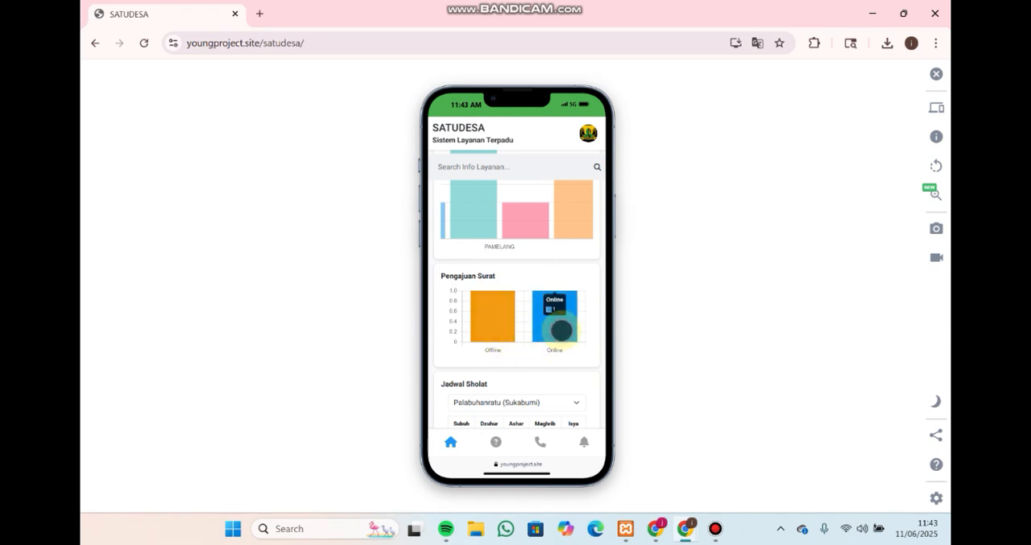
In Jadwal Sholat on the home page, view the prayer times for Jakarta, Surabaya and Bandung in turn
scroll(531, 374, "down", 1)
scroll(531, 374, "down", 2)
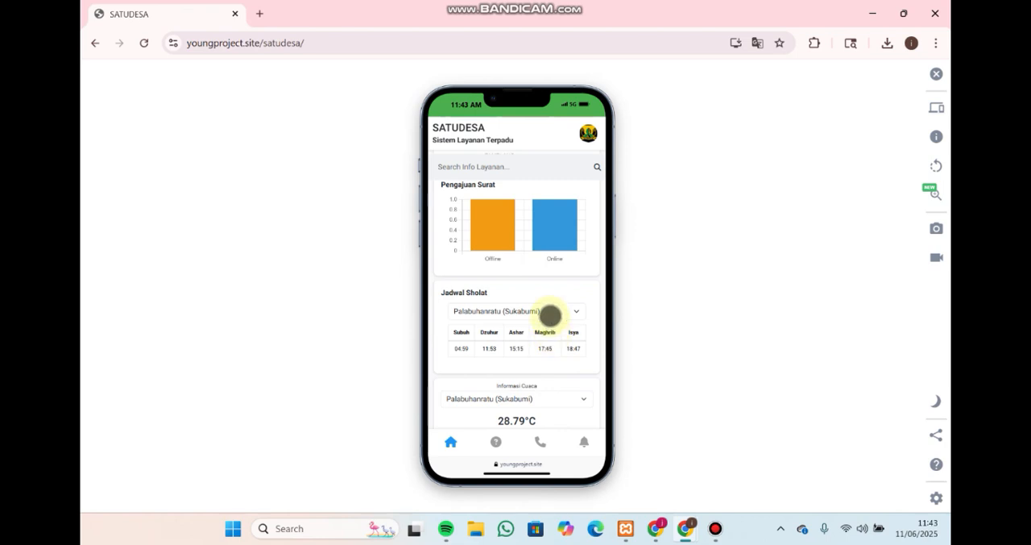
left_click(550, 312)
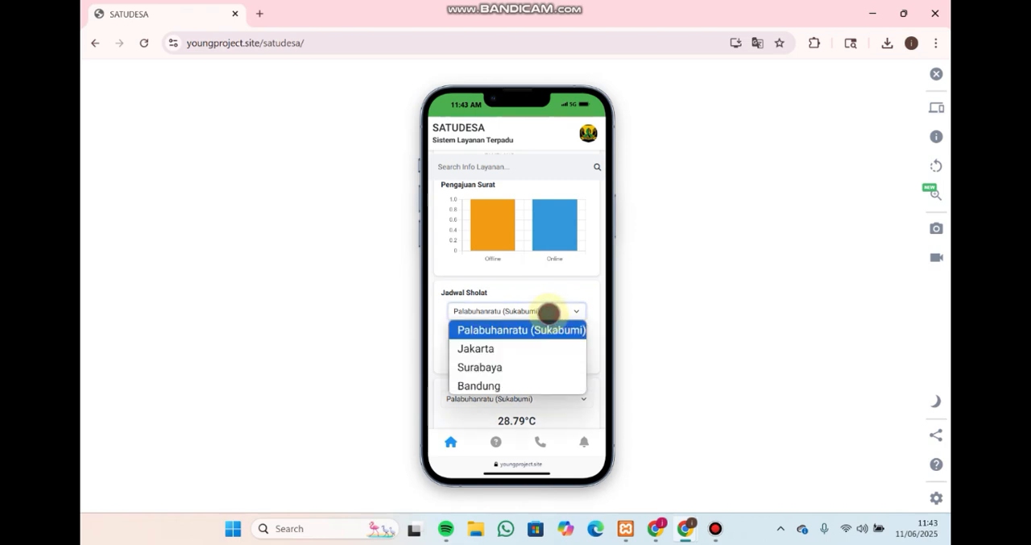
left_click(509, 348)
left_click(554, 310)
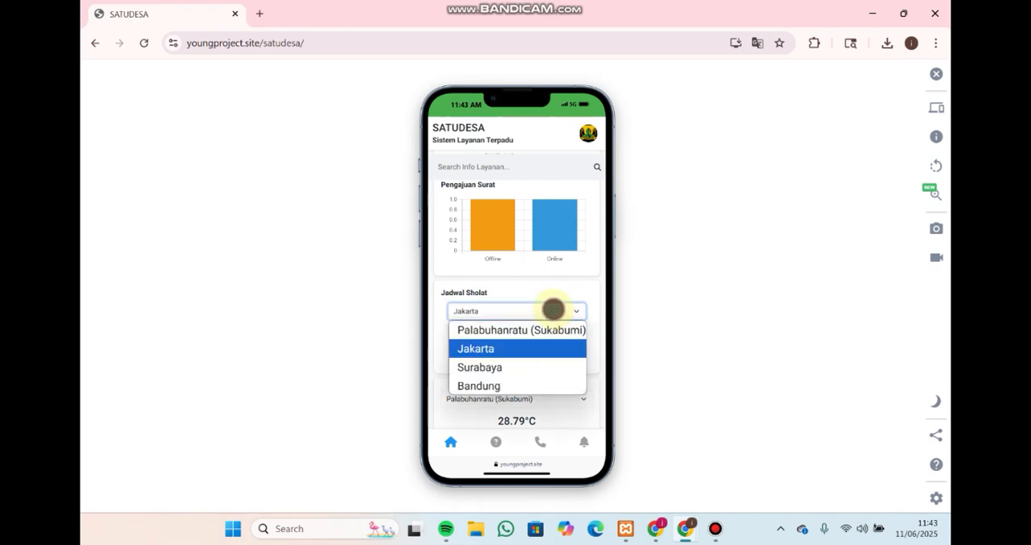
left_click(505, 372)
left_click(558, 312)
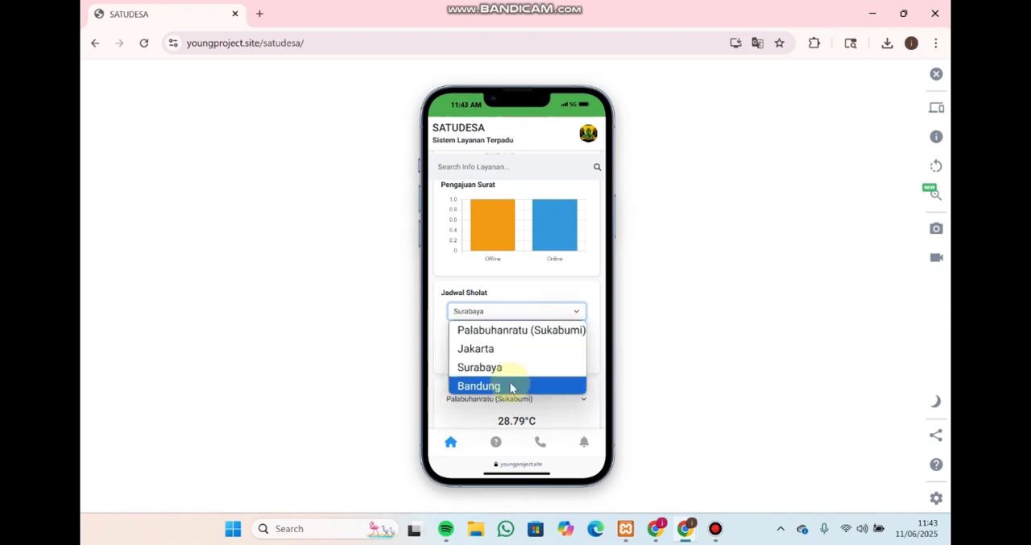
left_click(510, 384)
Switch the Jadwal Sholat city to Surabaya again and leave it set to Jakarta
left_click(527, 314)
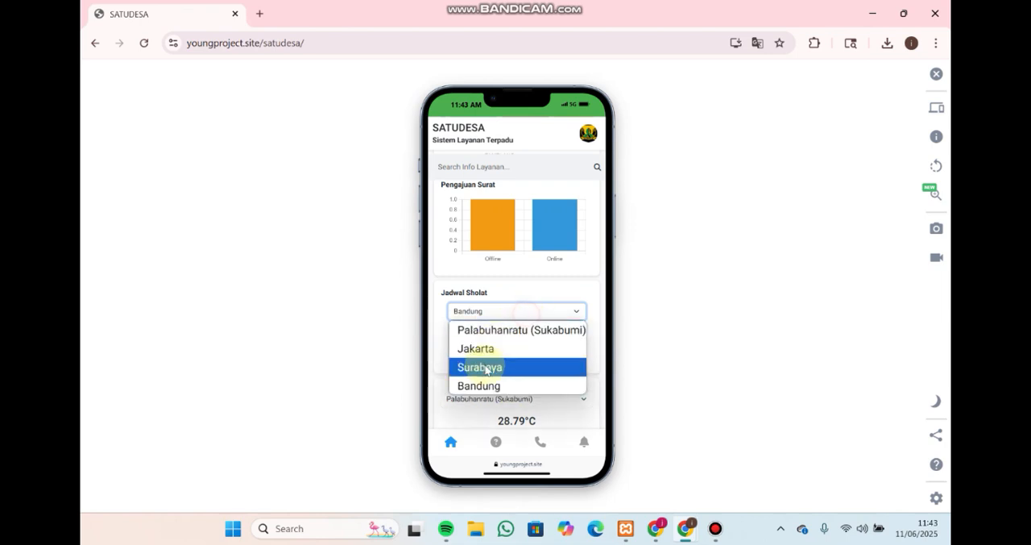
left_click(485, 368)
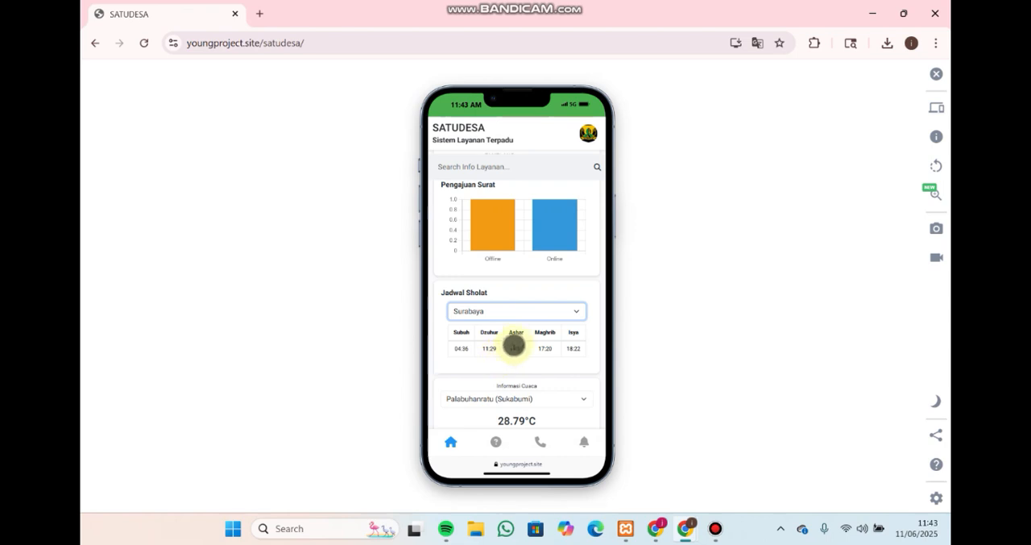
left_click(541, 317)
left_click(472, 349)
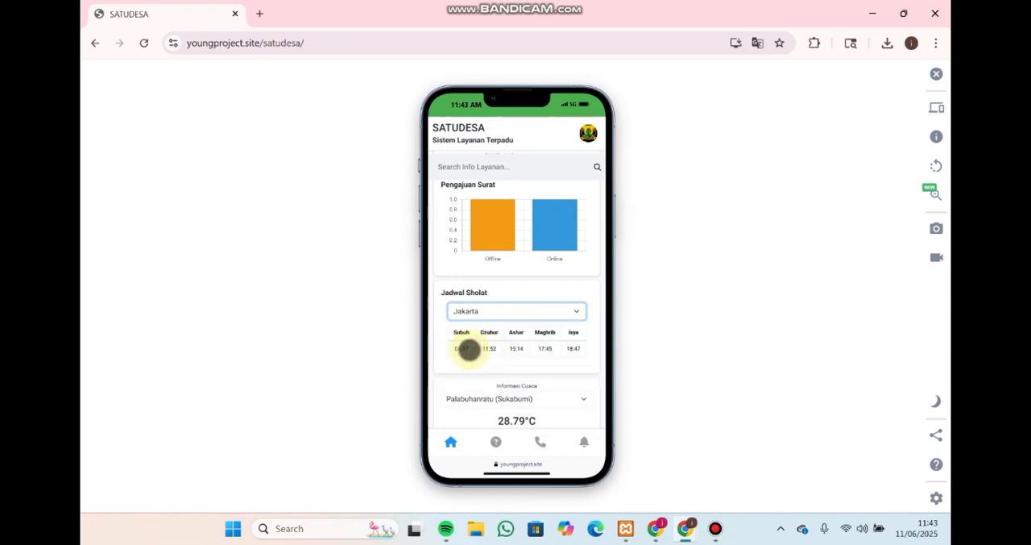
In Informasi Cuaca, view the weather for Jakarta, Surabaya and Bandung in turn
scroll(502, 304, "down", 2)
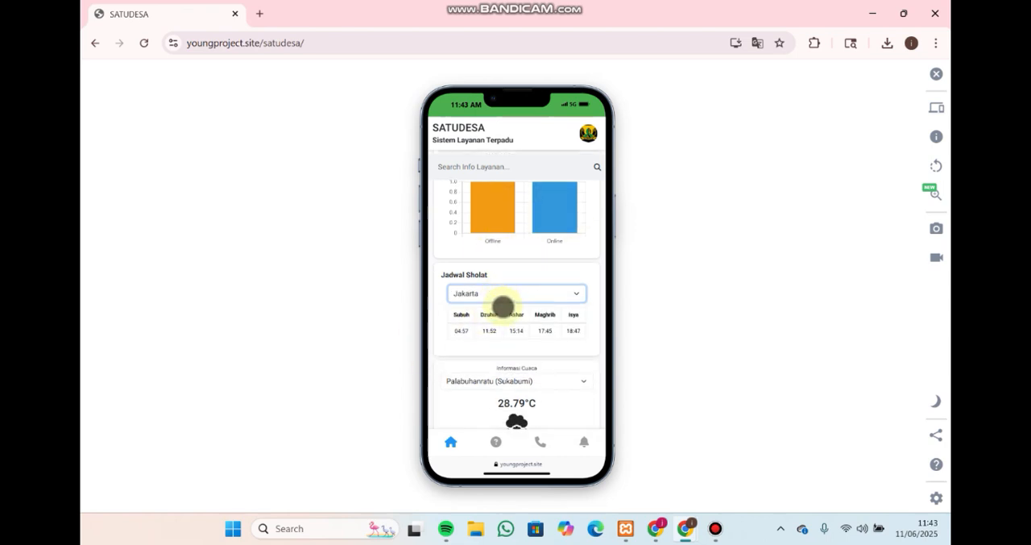
scroll(457, 314, "down", 1)
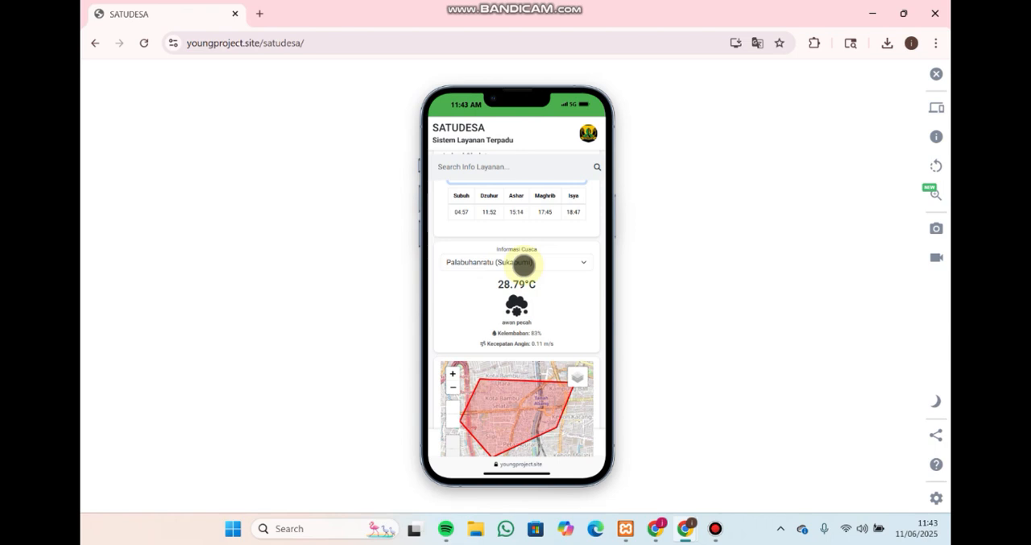
left_click(569, 264)
left_click(511, 307)
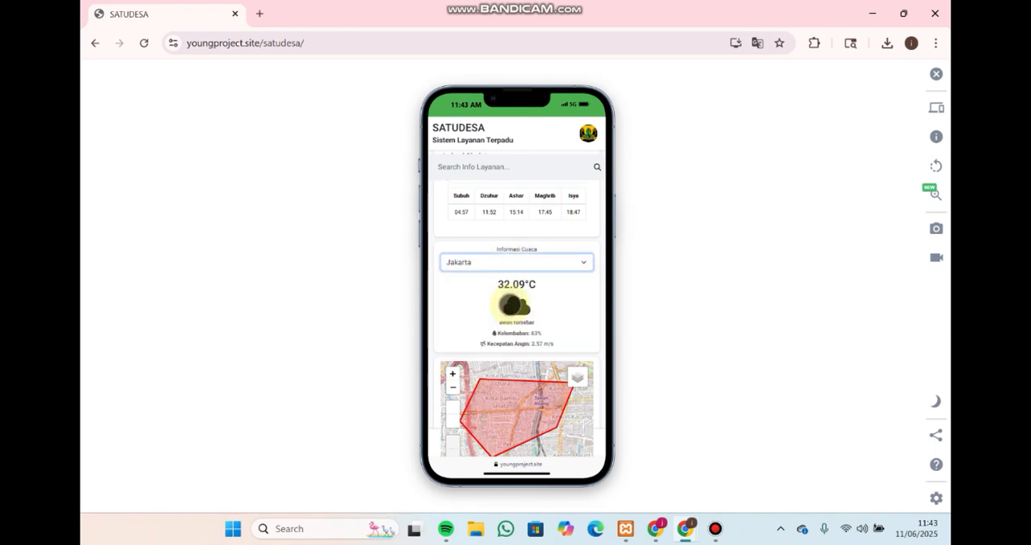
left_click(529, 264)
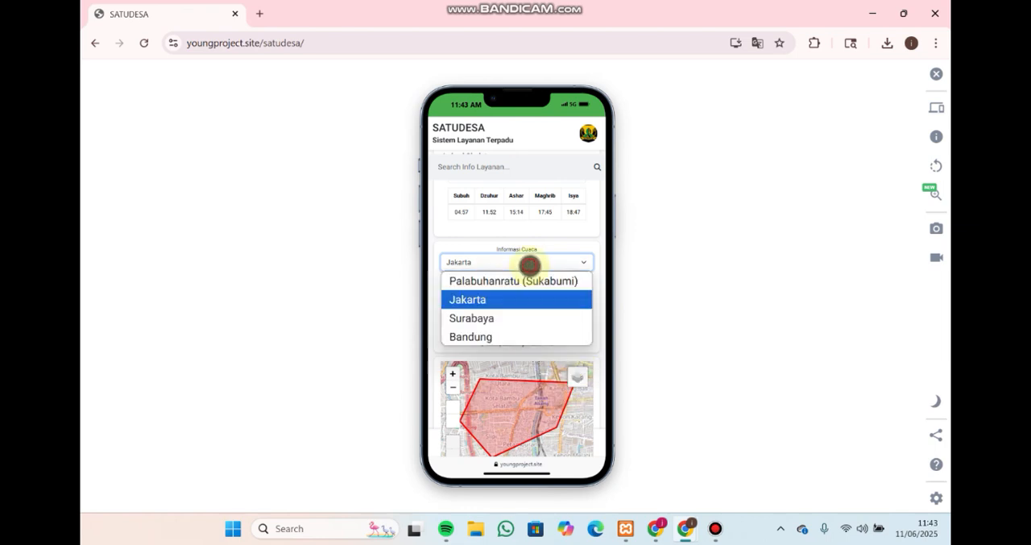
left_click(484, 320)
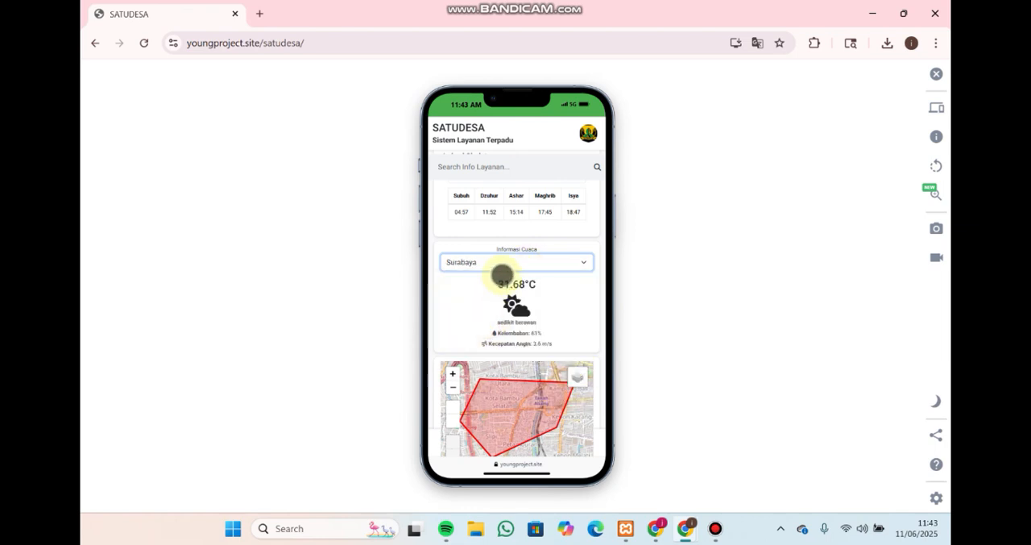
left_click(502, 266)
left_click(483, 338)
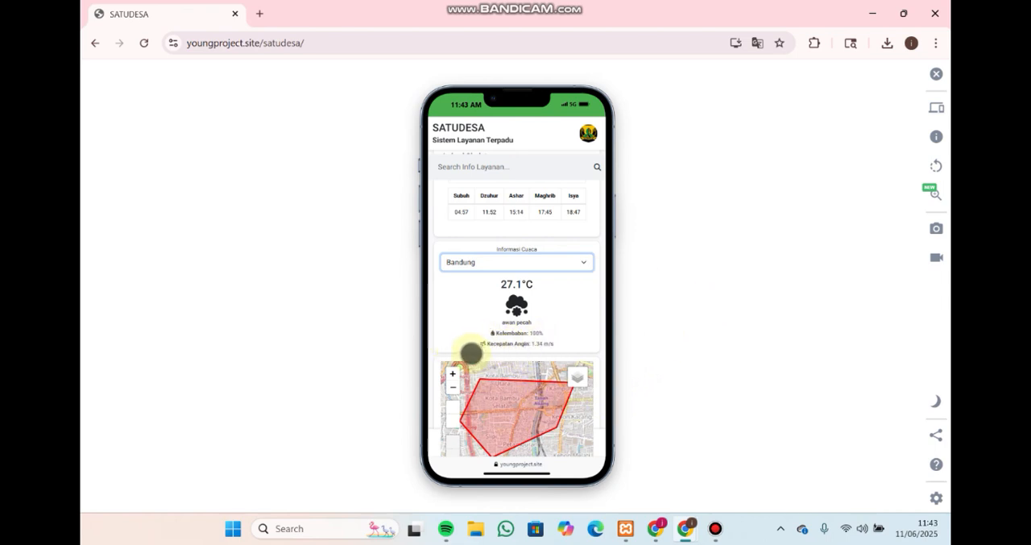
Set the Informasi Cuaca location back to Palabuhanratu (Sukabumi) and look over the available cities
left_click(556, 262)
left_click(498, 278)
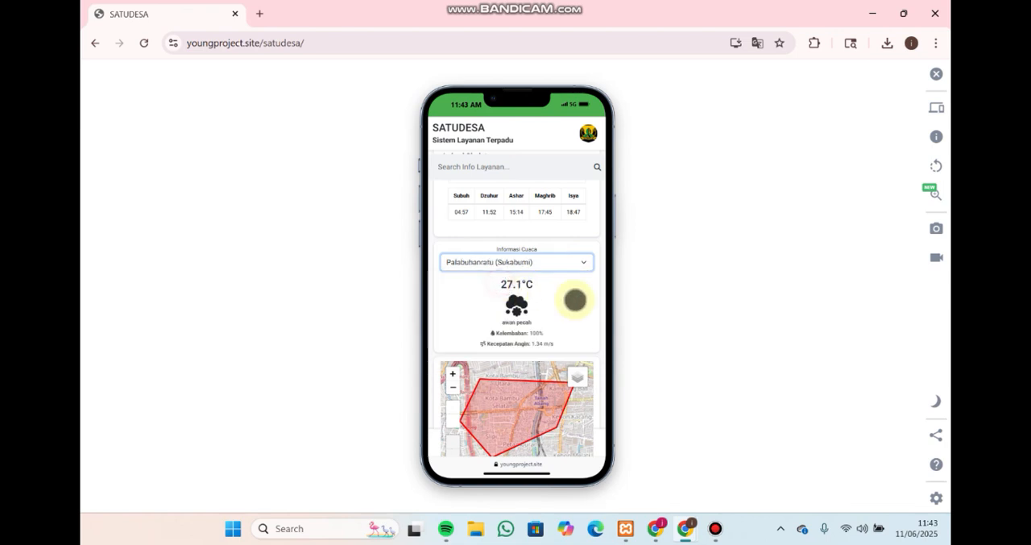
scroll(469, 232, "down", 1)
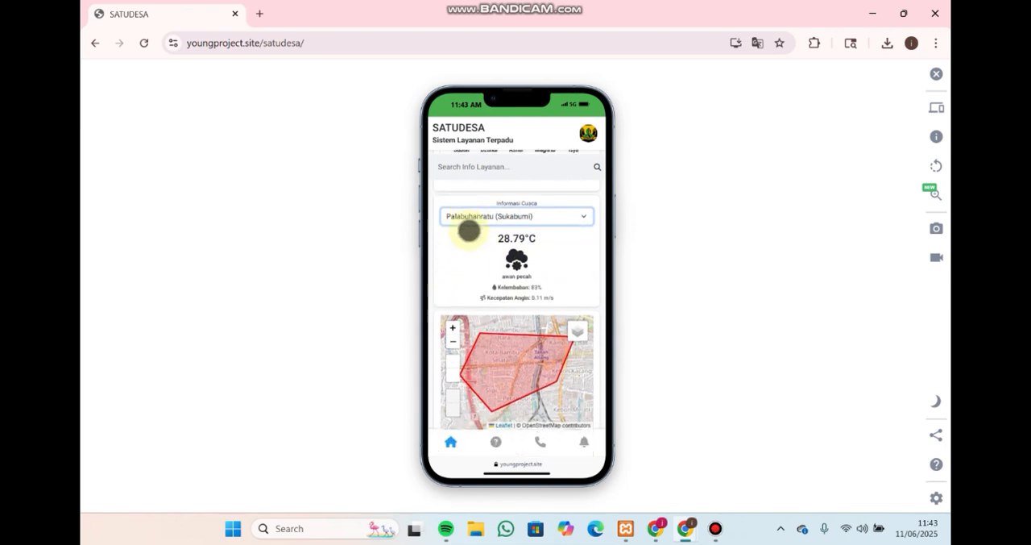
left_click(537, 214)
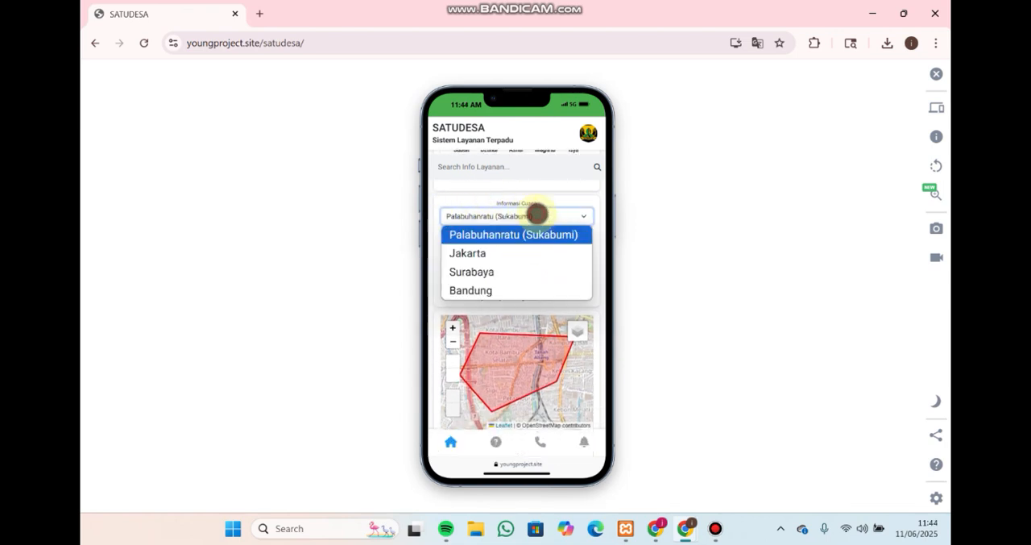
left_click(537, 214)
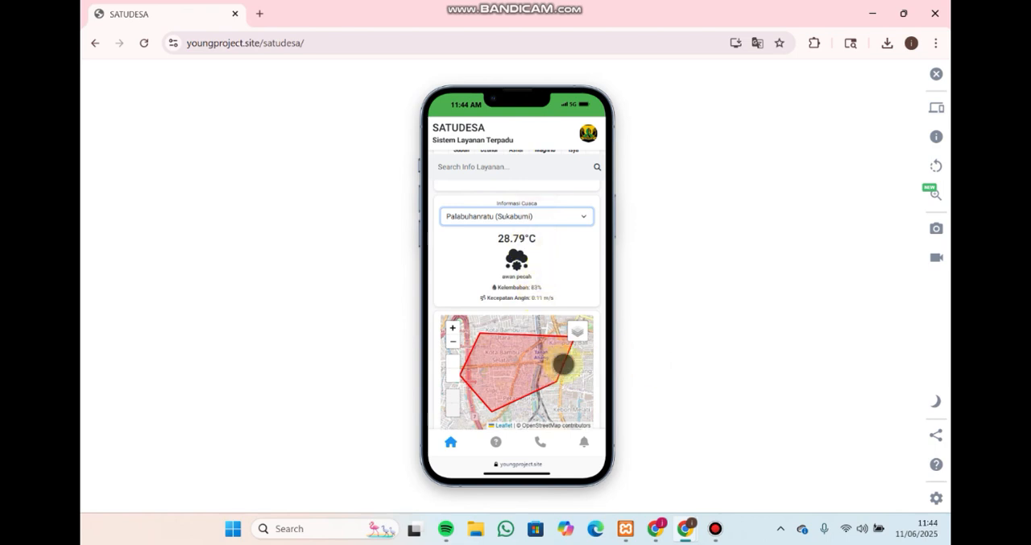
Examine the village area map below the weather card, zooming out and in around the red boundary
scroll(552, 315, "down", 1)
scroll(577, 282, "down", 1)
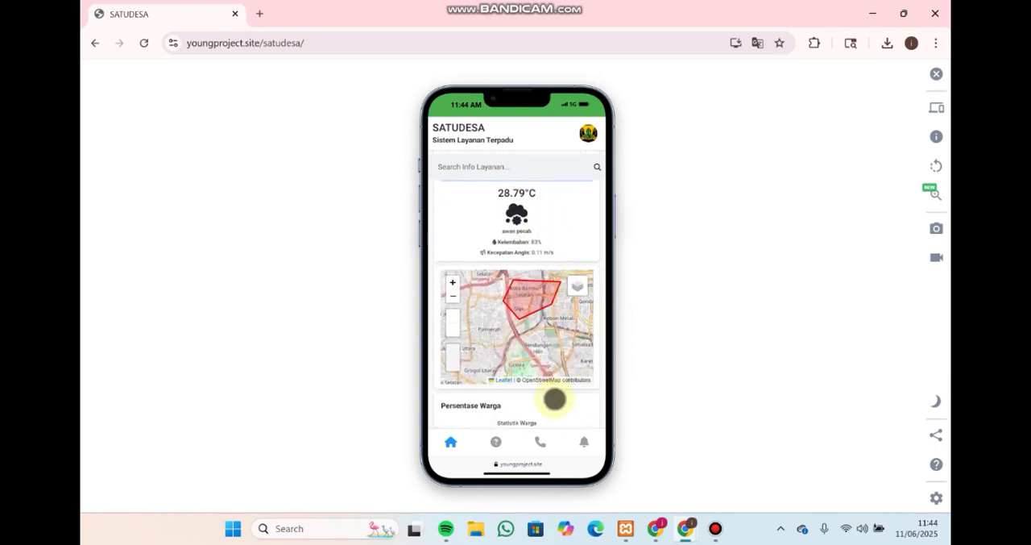
scroll(554, 398, "down", 1)
scroll(531, 281, "up", 2)
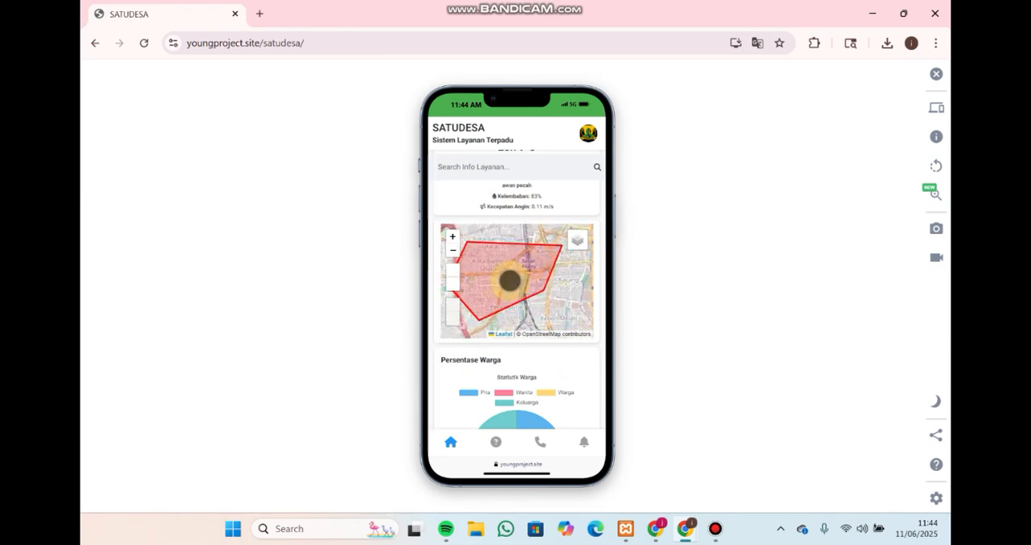
scroll(511, 287, "down", 1)
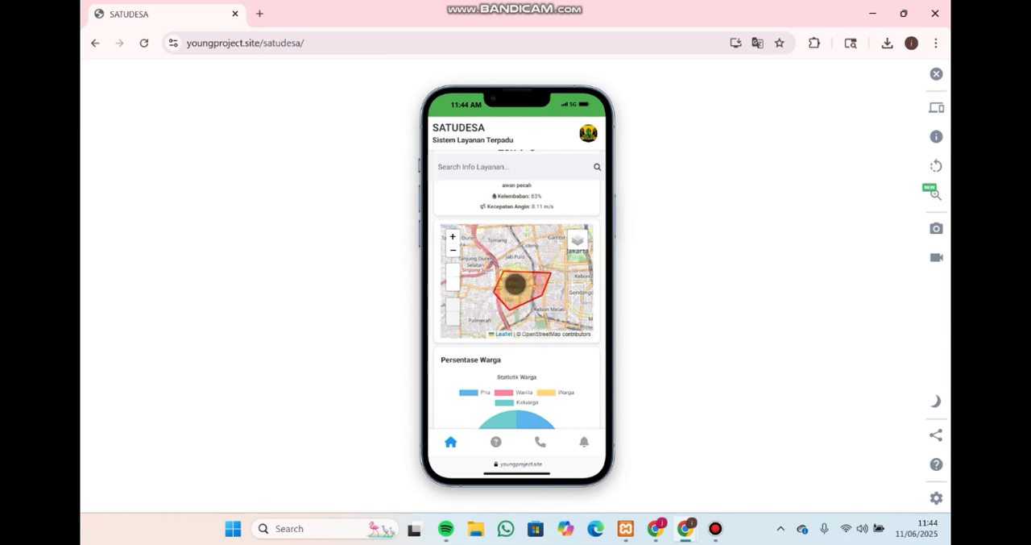
Inspect the Warga, Keluarga and Pria segments of the Persentase Warga doughnut chart
scroll(532, 352, "down", 2)
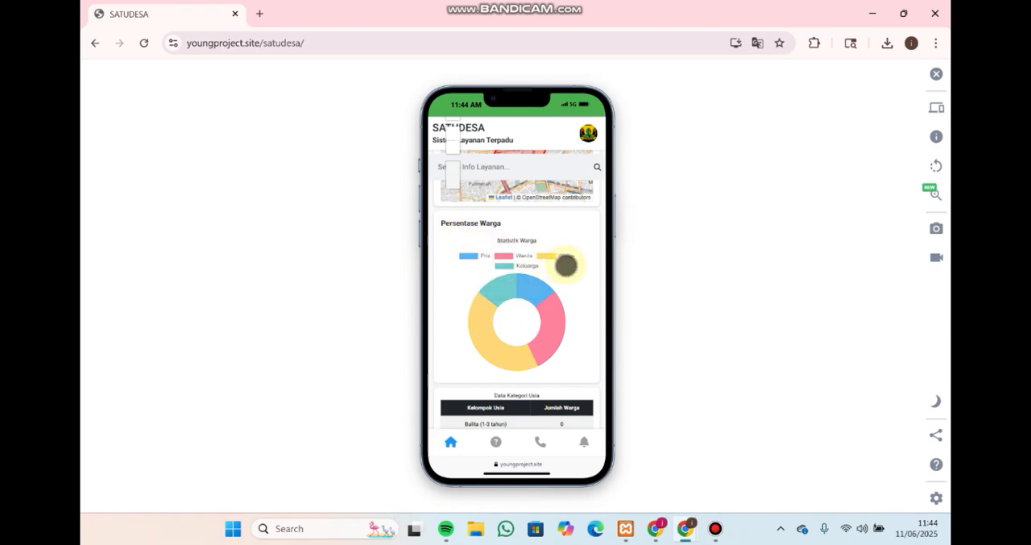
mouse_move(505, 349)
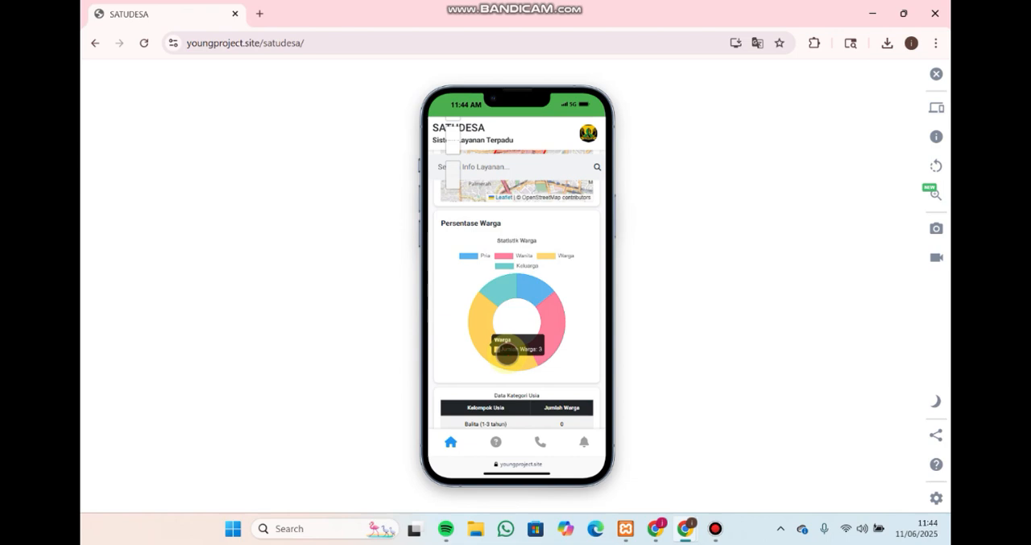
mouse_move(496, 290)
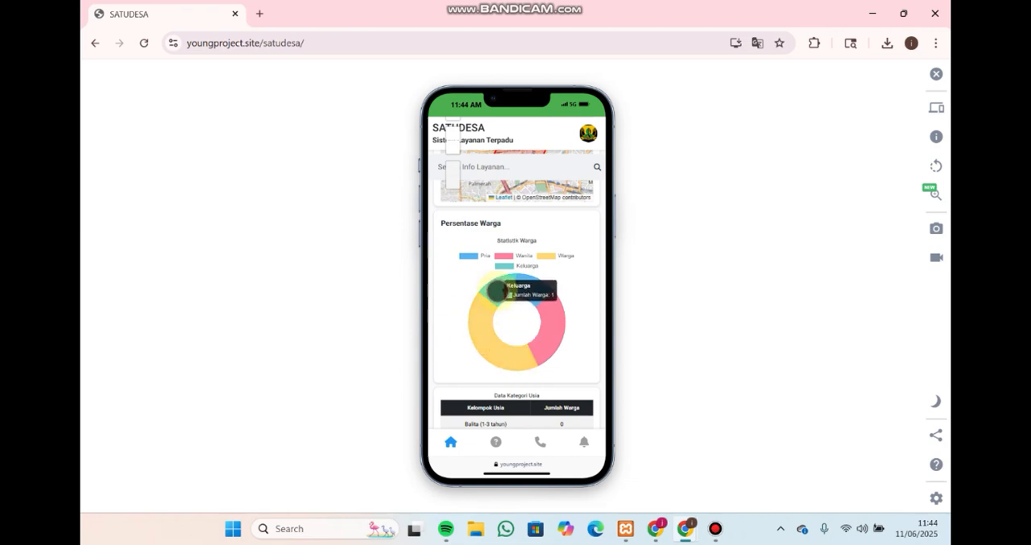
mouse_move(536, 288)
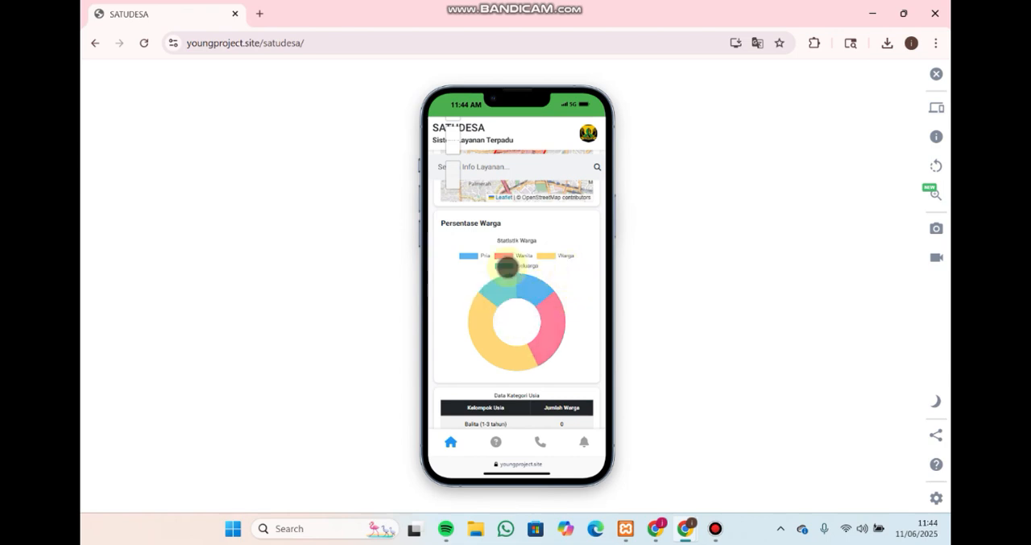
Review the age groups in the Data Kategori Usia table, from Balita to Lansia, highlighting its rows
scroll(600, 274, "up", 3)
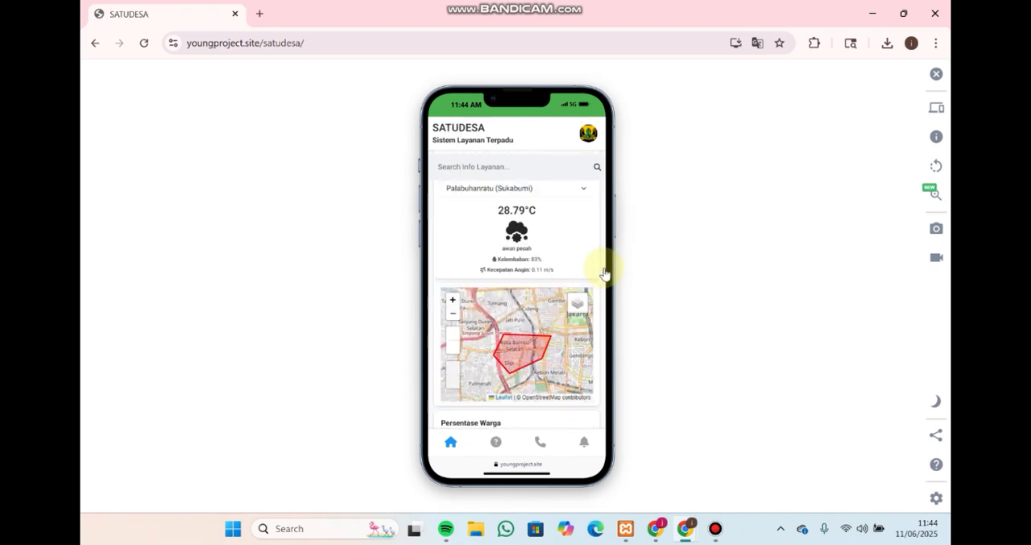
scroll(592, 226, "up", 3)
scroll(607, 295, "down", 5)
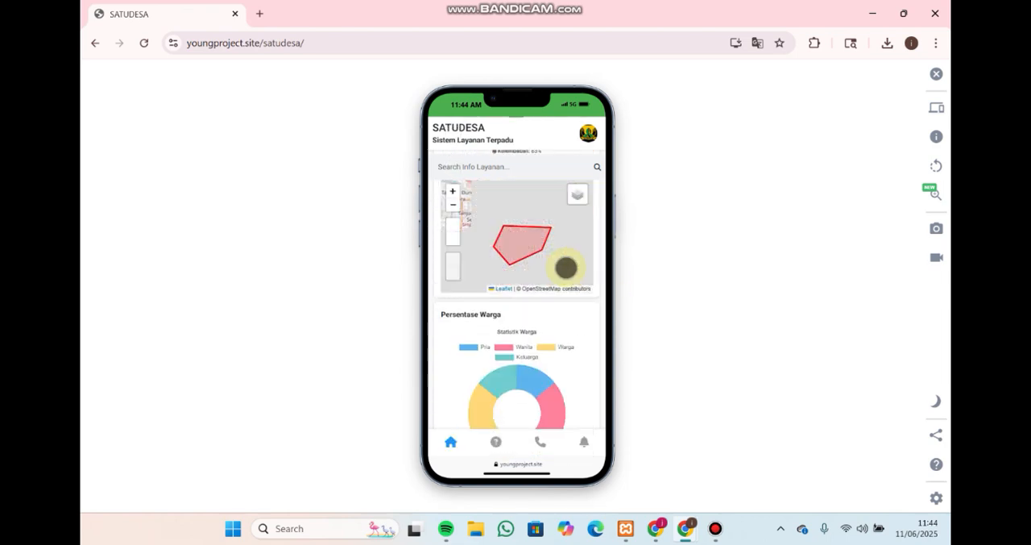
scroll(568, 282, "down", 8)
scroll(548, 298, "up", 2)
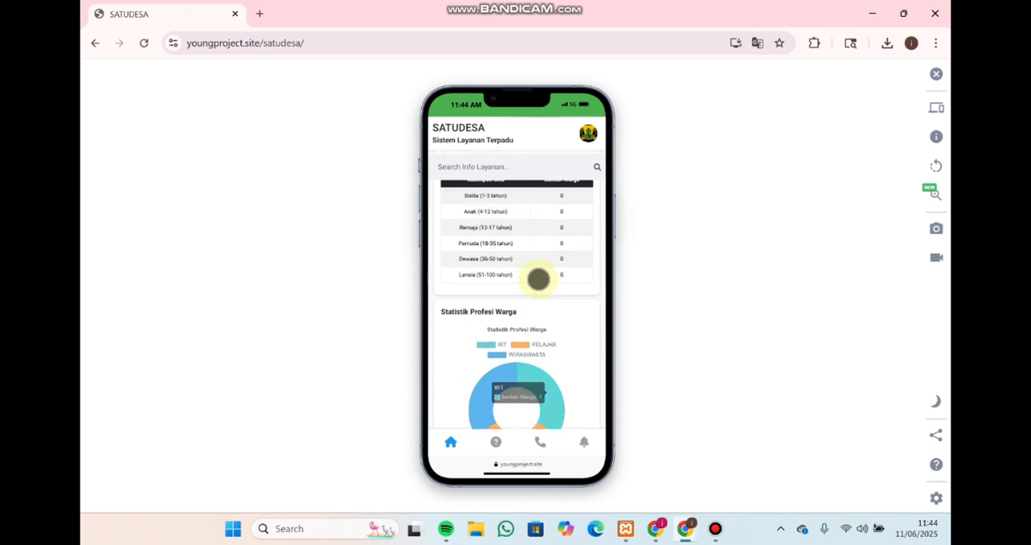
scroll(538, 278, "up", 2)
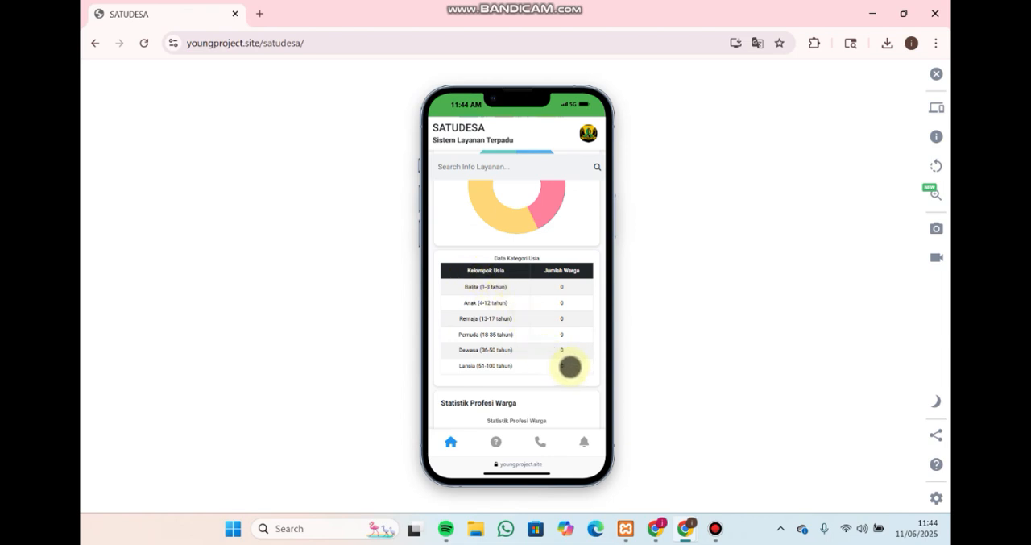
left_click_drag(569, 366, 516, 336)
left_click(510, 346)
left_click(500, 336)
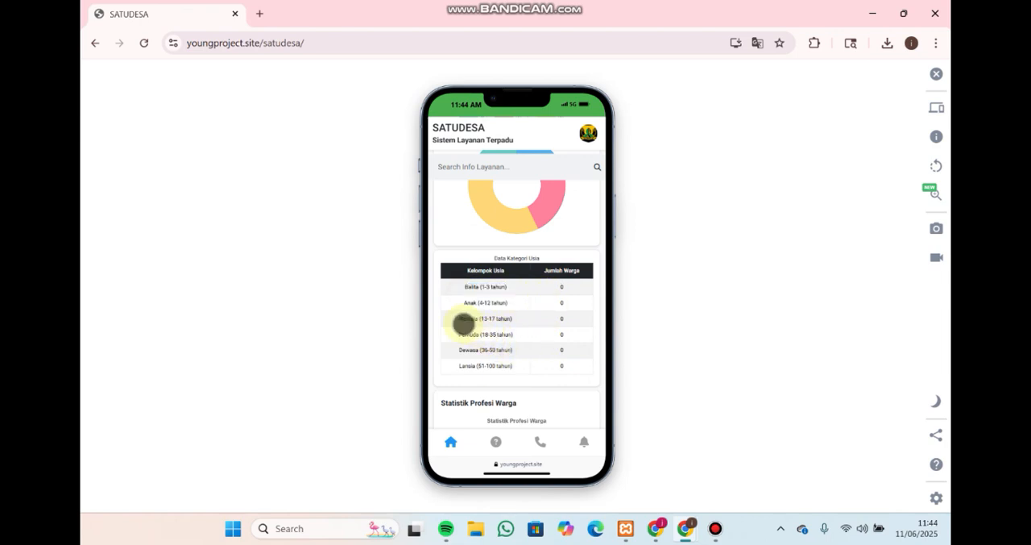
left_click_drag(452, 320, 538, 337)
left_click(497, 350)
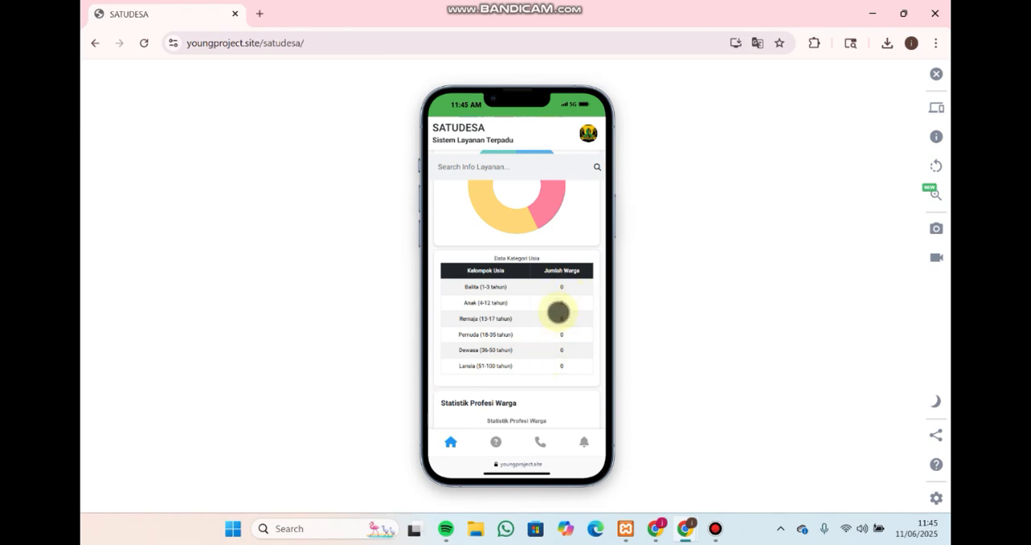
Inspect the Statistik Profesi Warga chart and highlight the Statistik Pengunjung visitor figures at the end of the home page
scroll(571, 356, "down", 1)
scroll(572, 355, "down", 3)
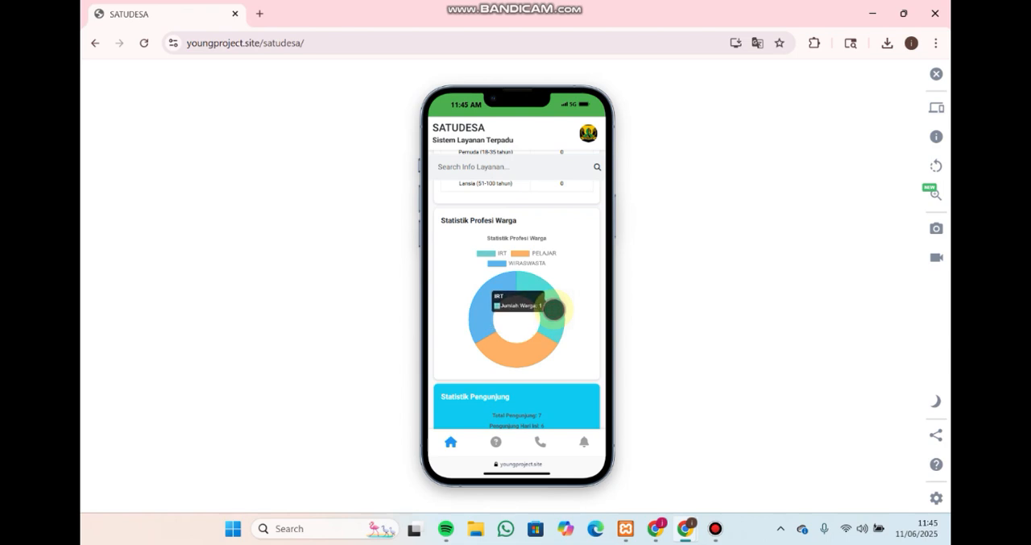
scroll(591, 344, "down", 1)
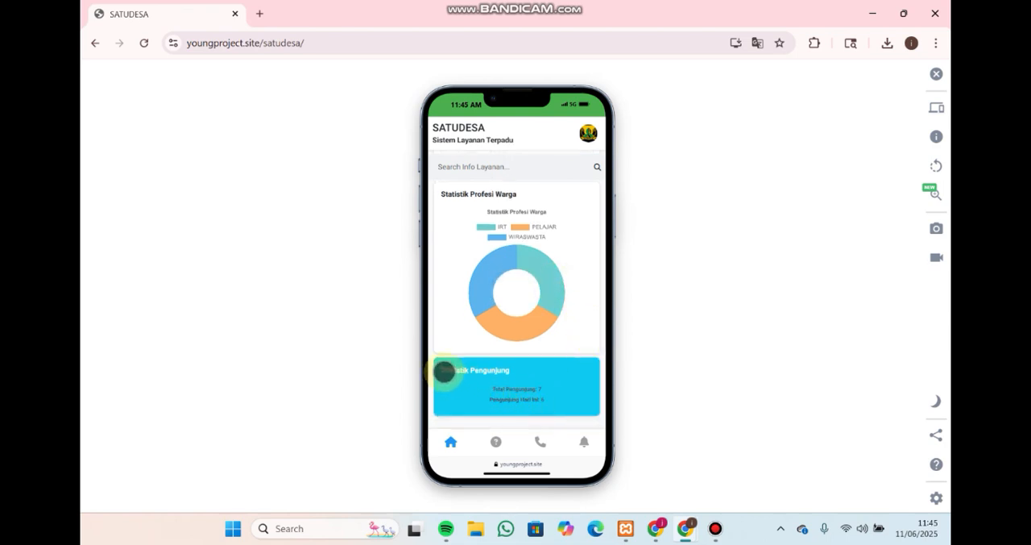
left_click_drag(444, 370, 566, 399)
left_click(558, 389)
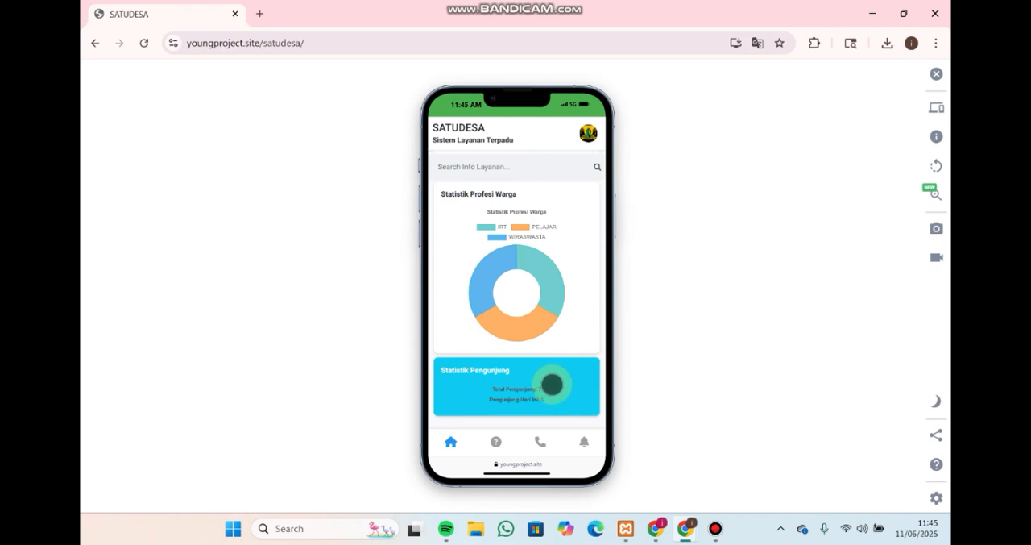
Open the FAQ (Tanya Jawab) page and expand the NANYA APA question
left_click(496, 443)
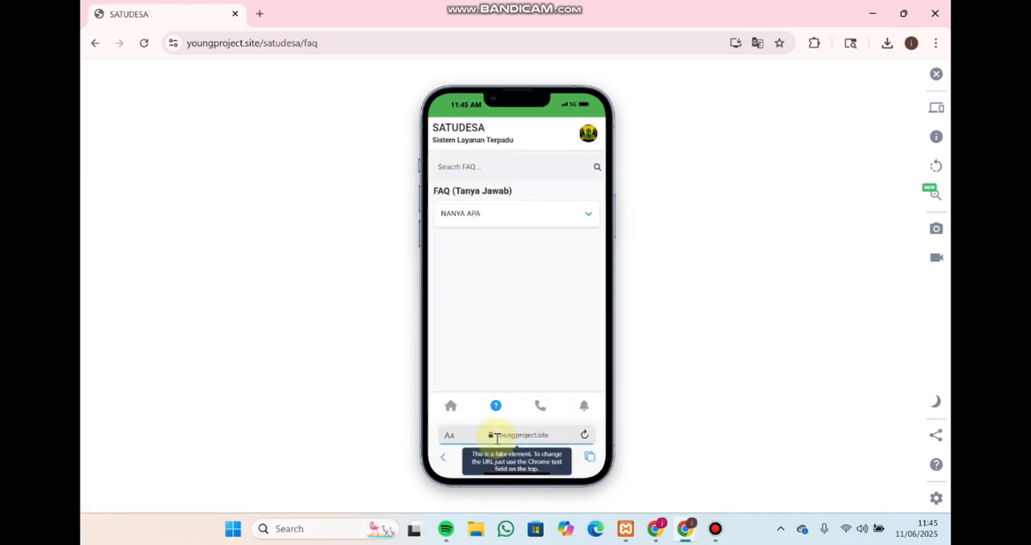
left_click(589, 212)
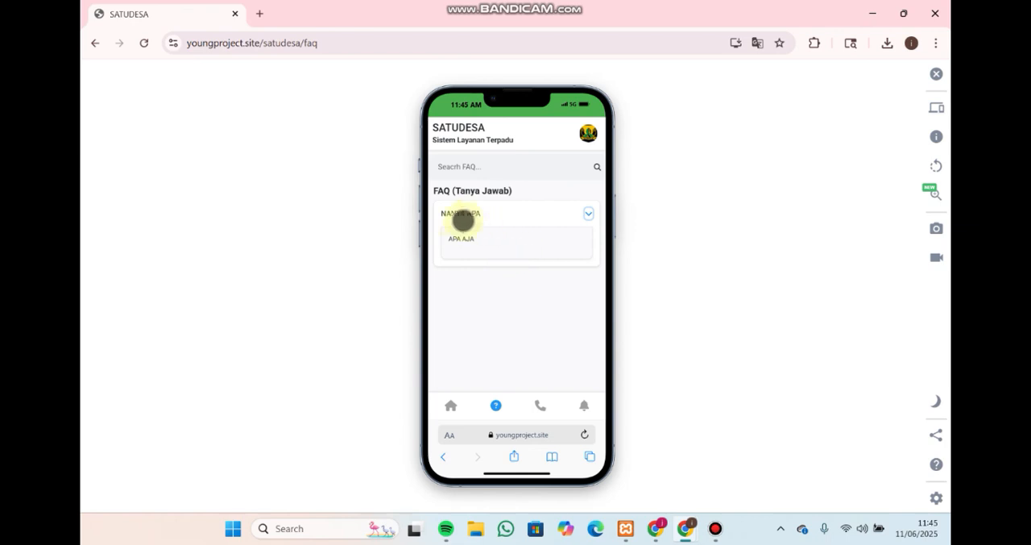
Highlight the NANYA APA question and its APA AJA answer on the FAQ page
left_click_drag(444, 213, 481, 244)
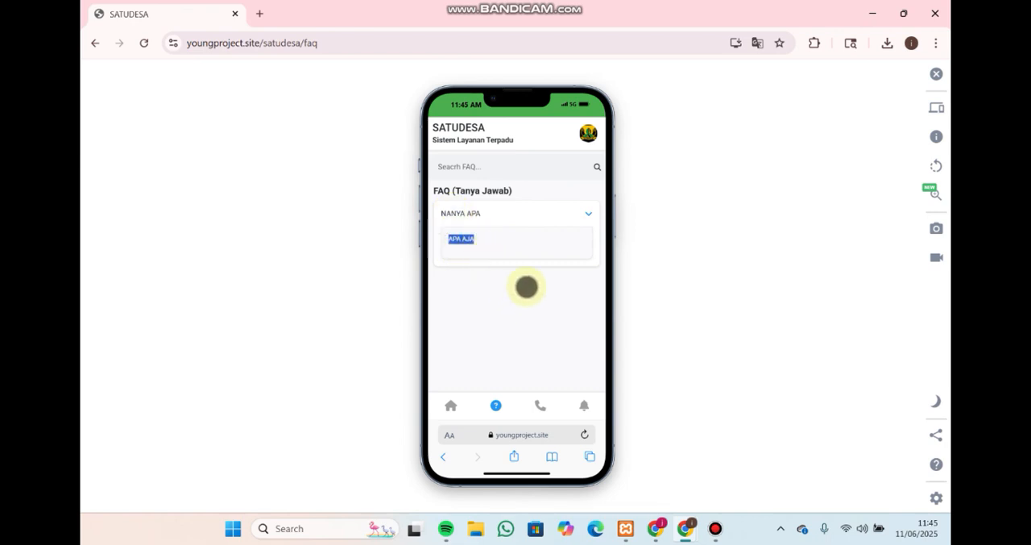
left_click_drag(481, 213, 444, 213)
left_click_drag(477, 244, 452, 239)
Open the Kontak Pelayanan page and highlight the ADMIN contact's role text
left_click(548, 405)
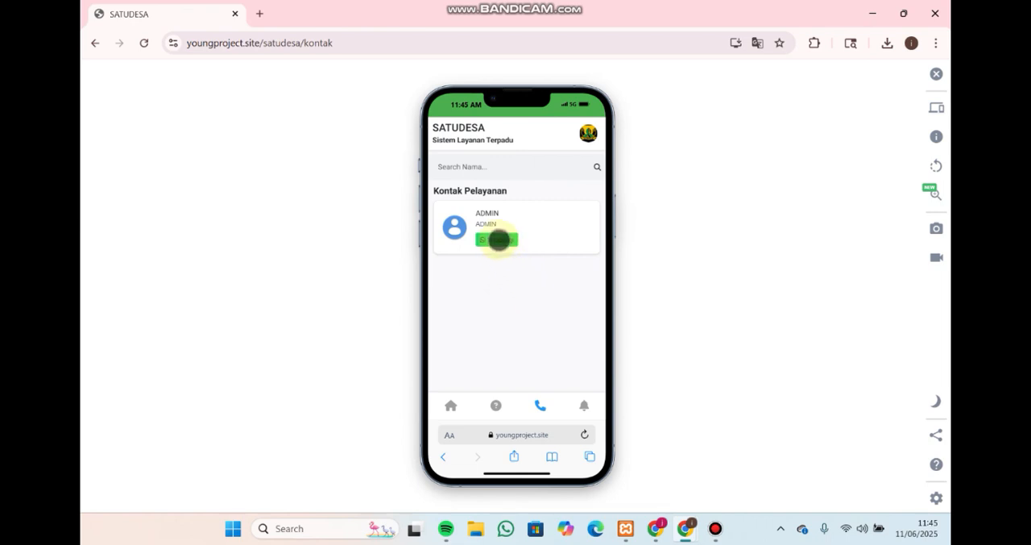
left_click_drag(479, 223, 498, 223)
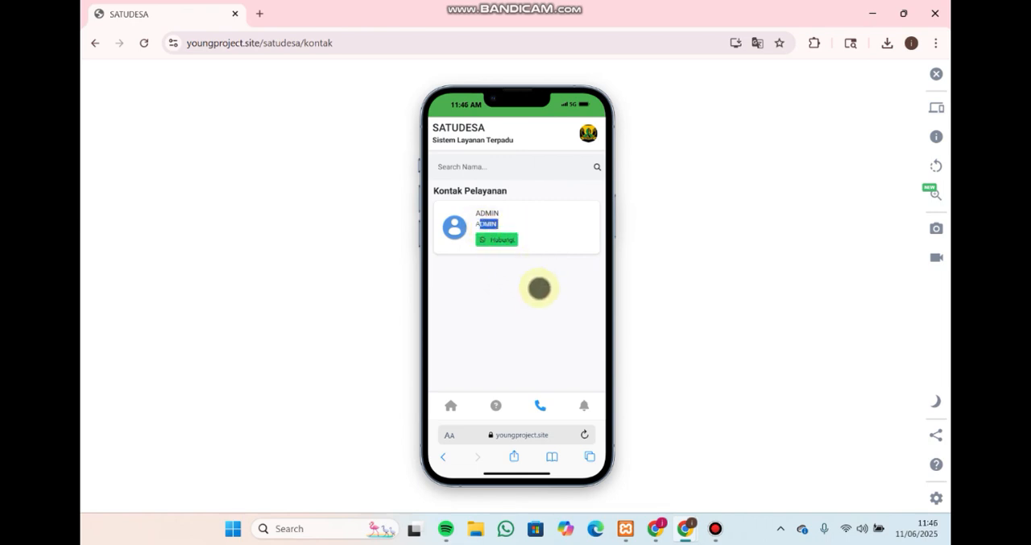
left_click(539, 230)
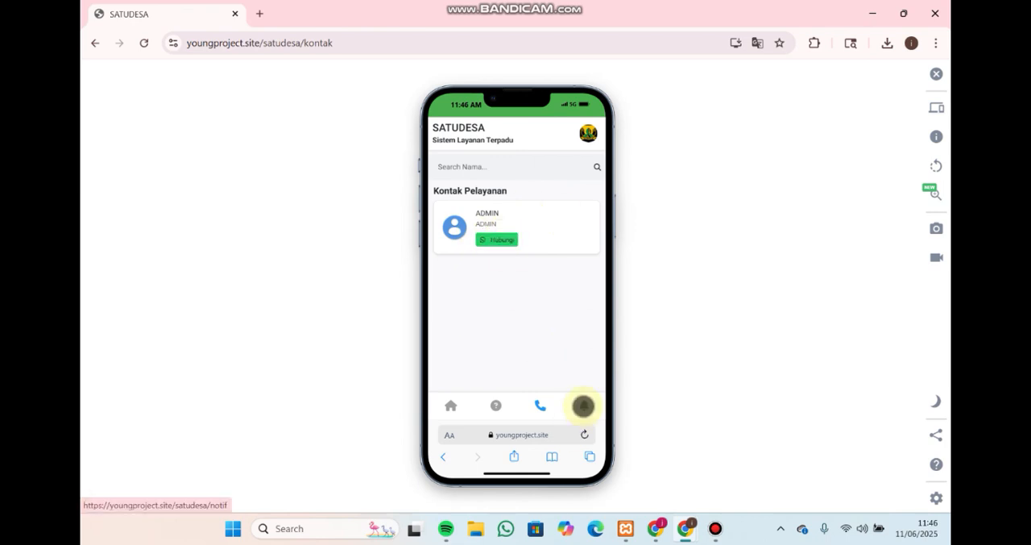
Open the Notifikasi Update Fitur page, expand and collapse the Menu Sistem and Menu Umum entries, and look through the remaining updates
left_click(583, 406)
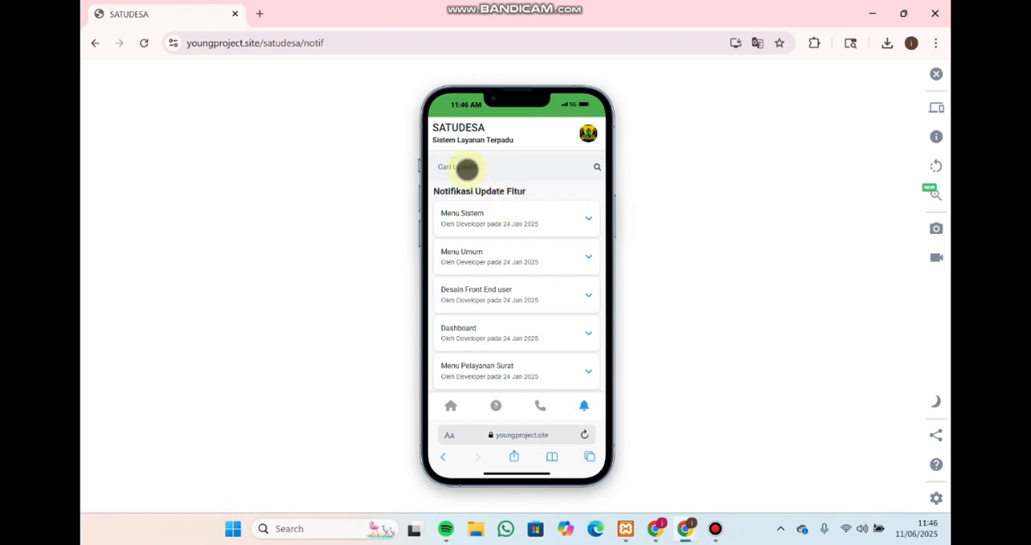
left_click(588, 219)
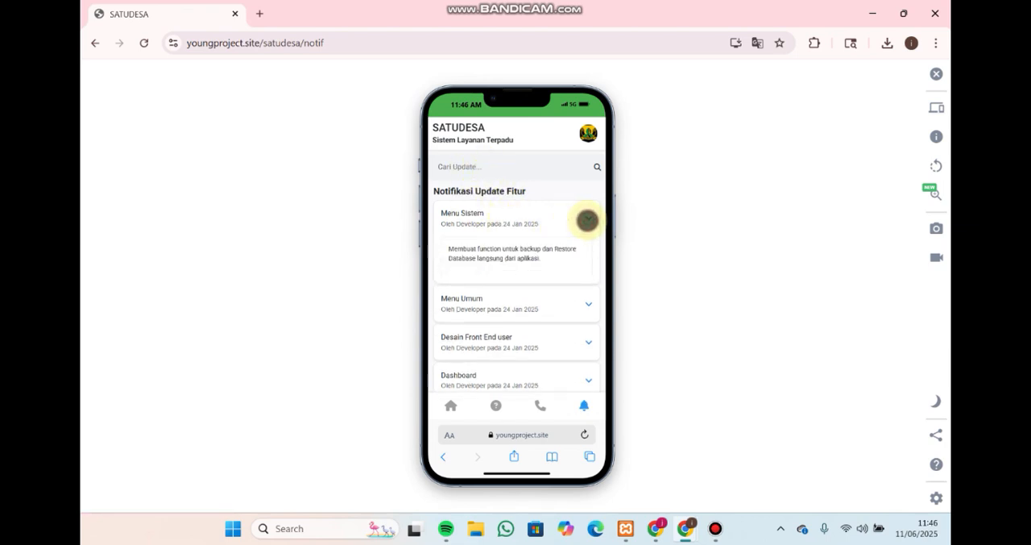
left_click(588, 219)
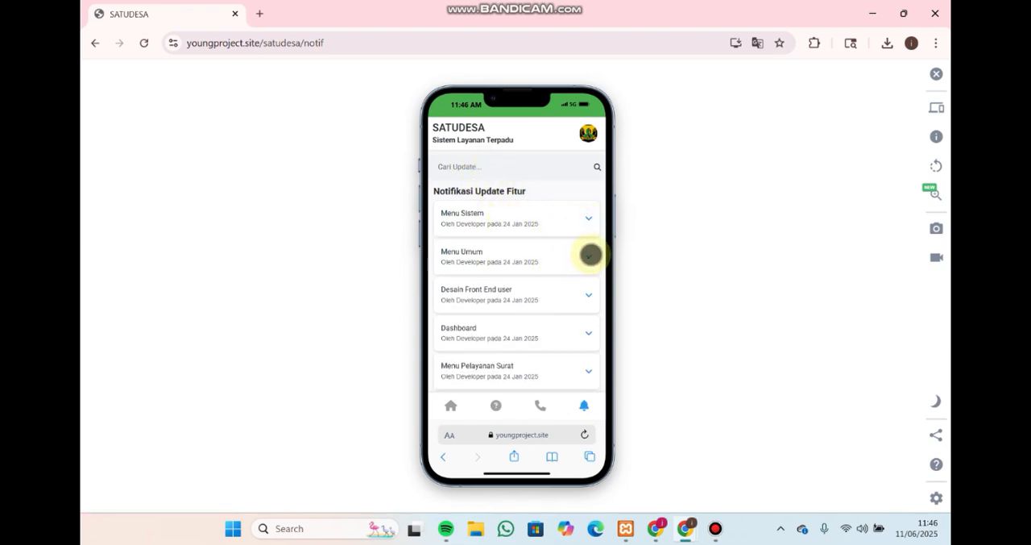
left_click(589, 256)
left_click(591, 254)
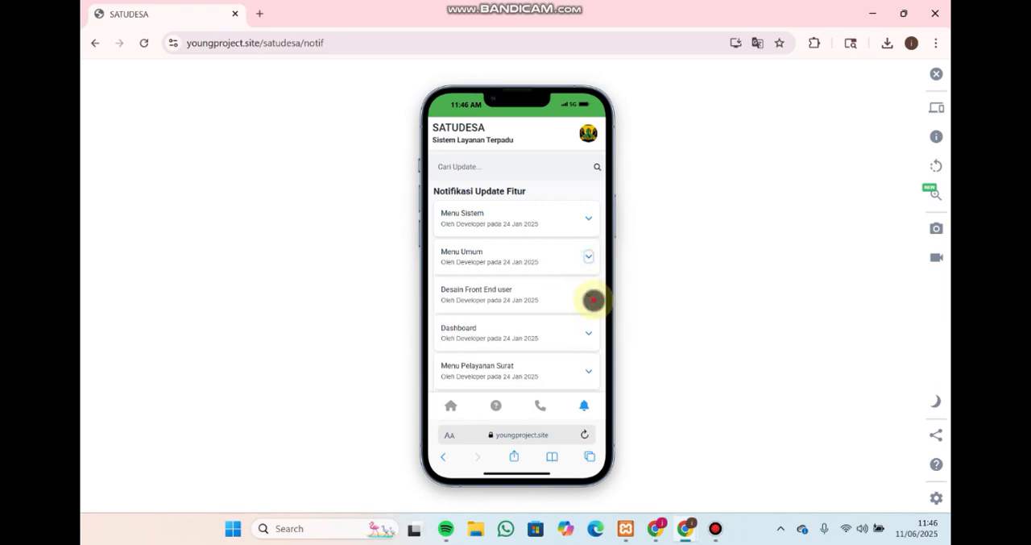
left_click(583, 287)
scroll(556, 315, "down", 3)
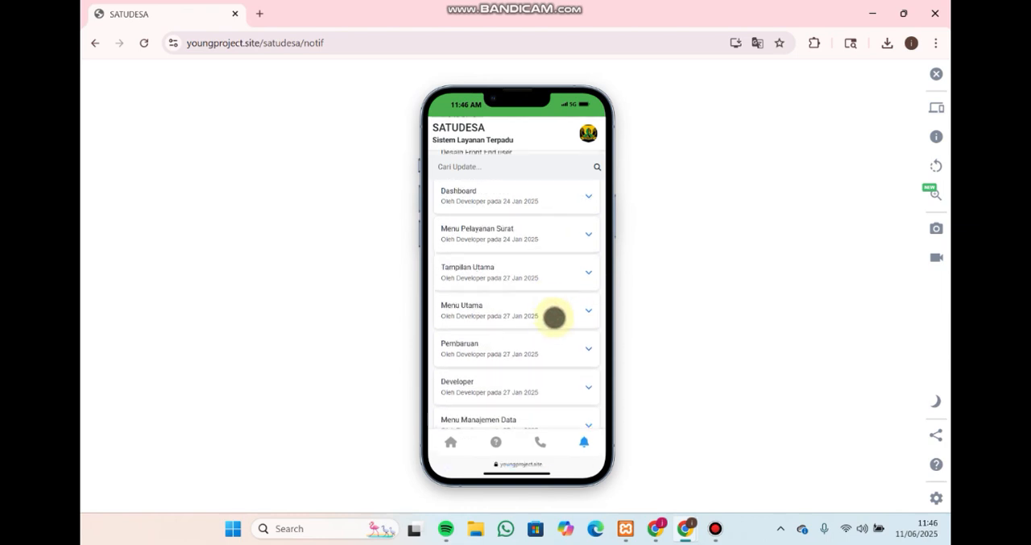
scroll(552, 335, "up", 3)
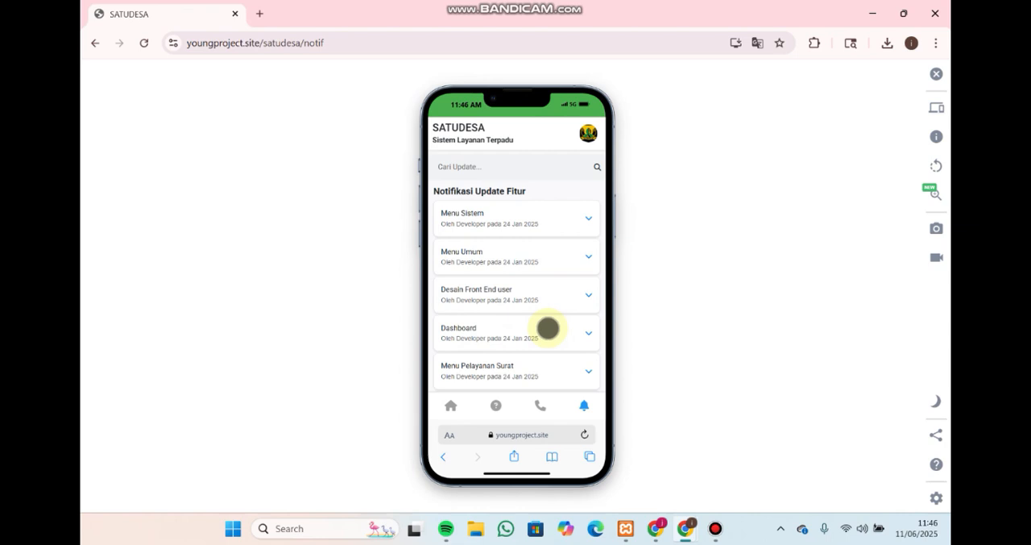
scroll(545, 258, "down", 3)
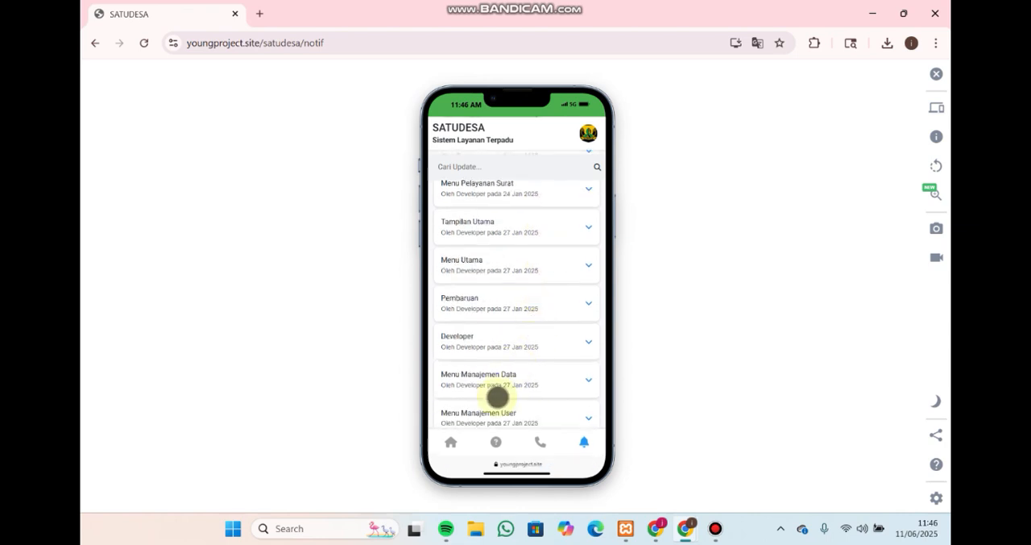
Return to the home page and review its service tiles, resident statistics, prayer schedule, weather, map and age category sections
left_click(449, 440)
scroll(532, 287, "down", 10)
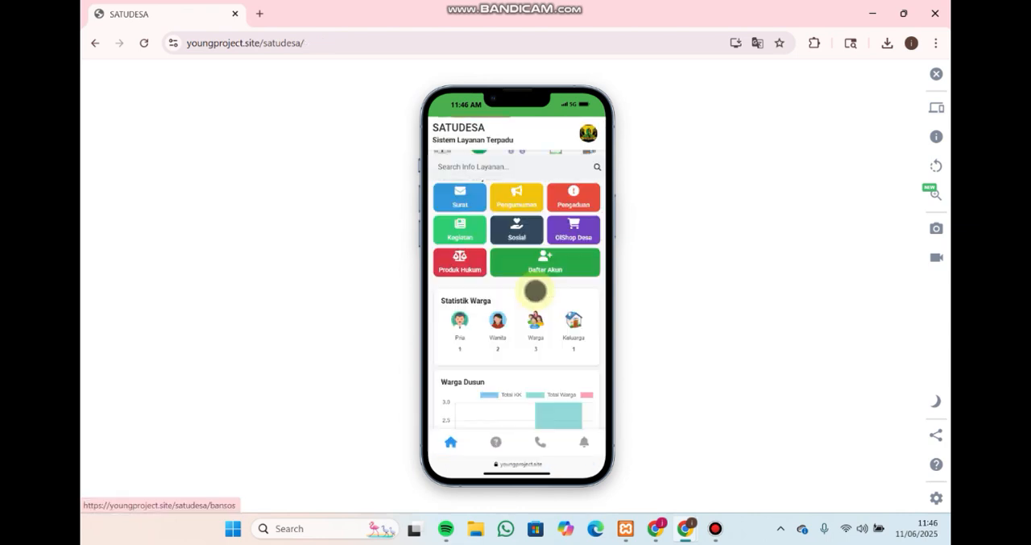
scroll(553, 308, "down", 3)
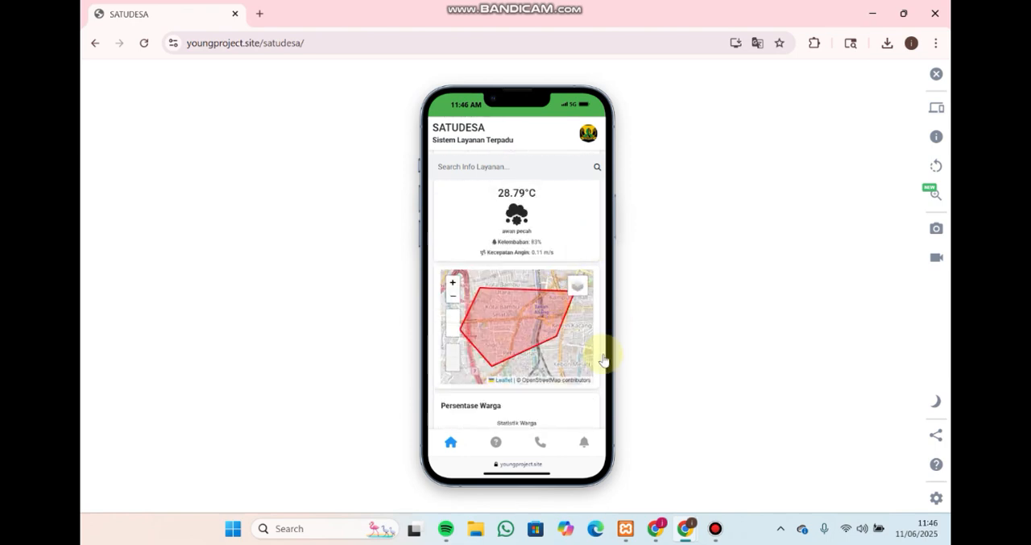
scroll(592, 359, "down", 2)
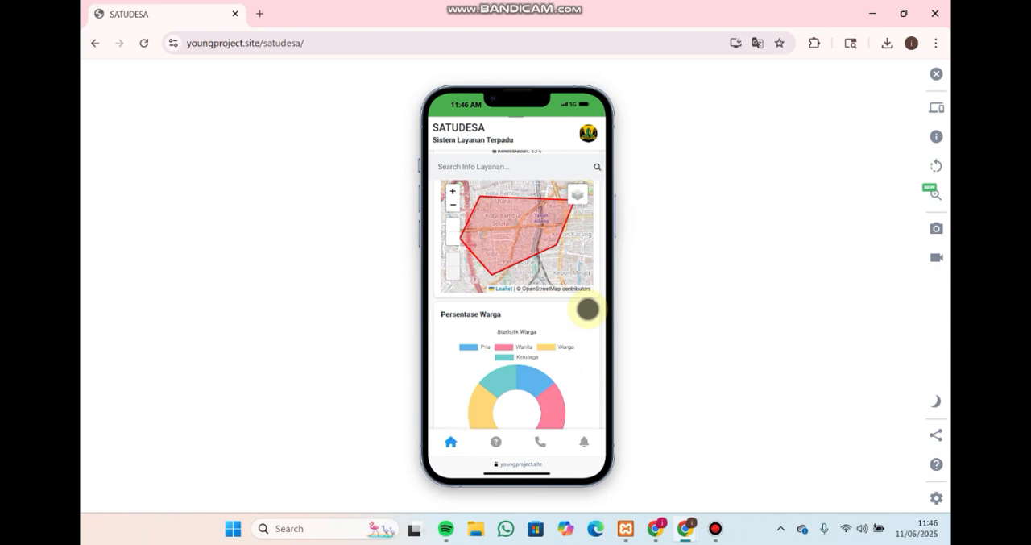
scroll(588, 309, "down", 2)
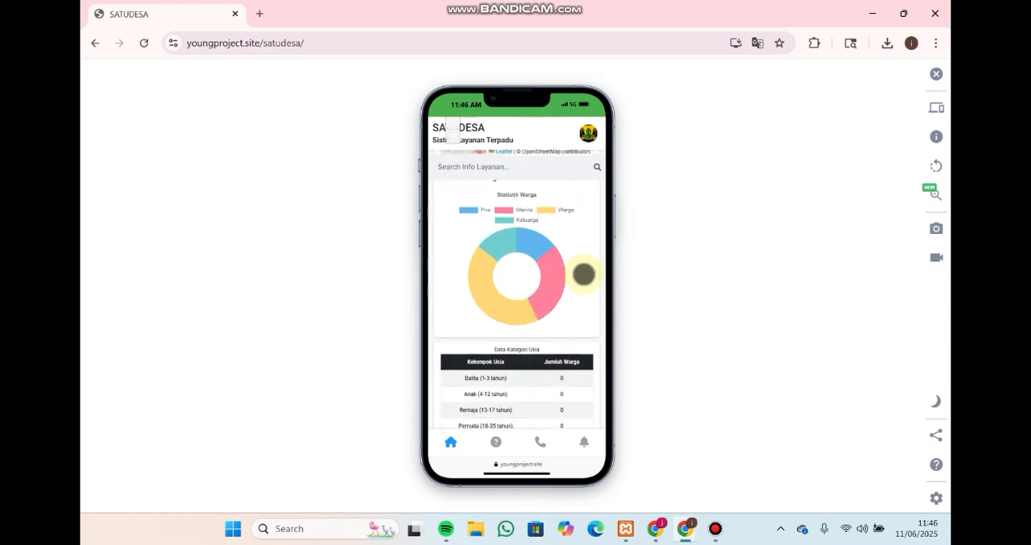
scroll(583, 270, "up", 4)
scroll(584, 224, "up", 8)
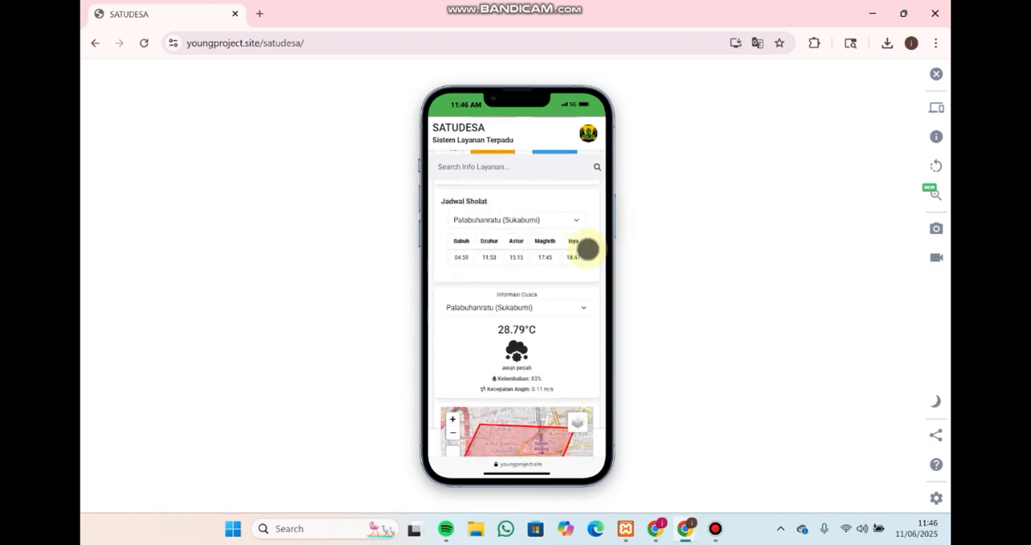
scroll(580, 247, "up", 5)
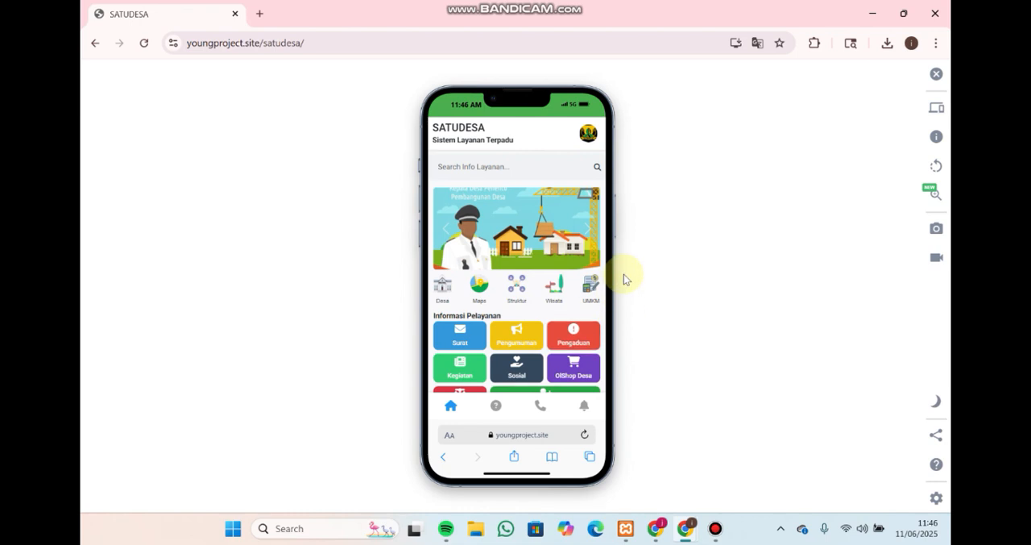
left_click(572, 321)
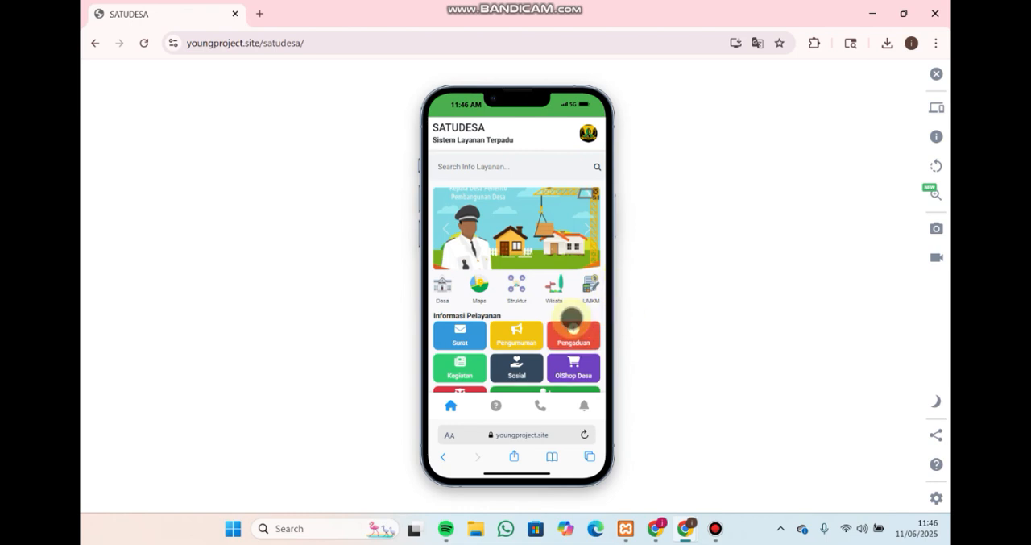
scroll(563, 332, "down", 2)
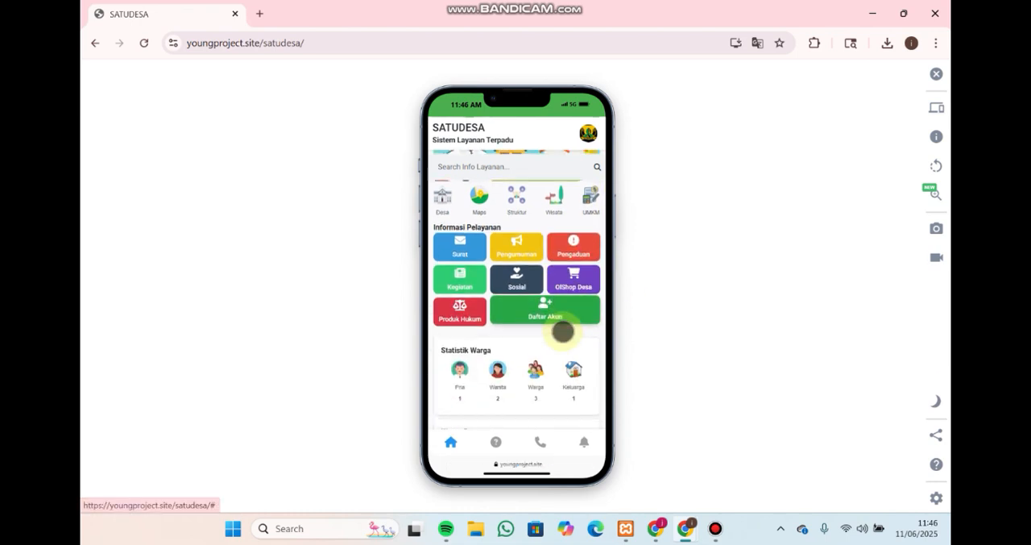
scroll(563, 330, "up", 2)
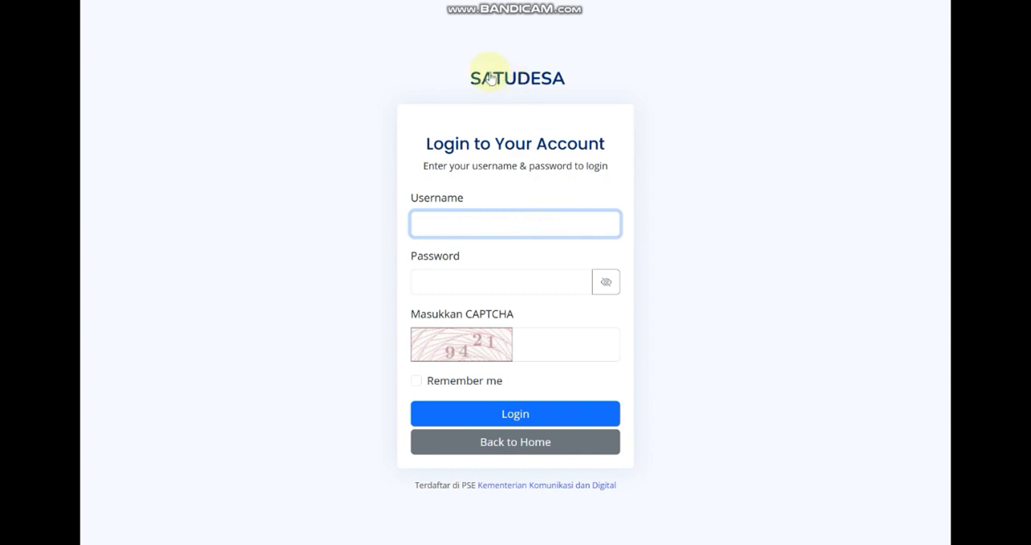
Log in to the superadmin account, filling in the username, the account password and the CAPTCHA code
left_click(564, 228)
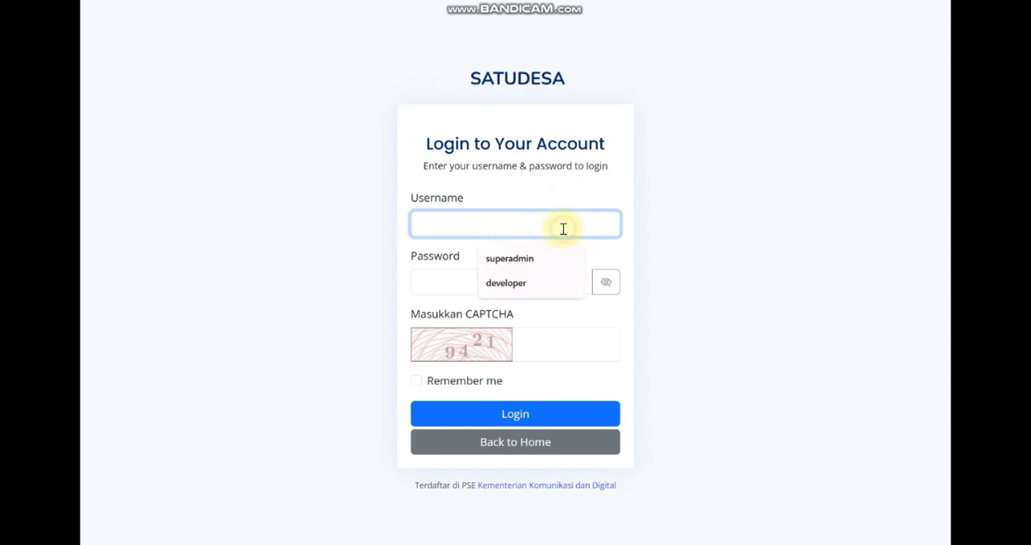
left_click(530, 257)
double_click(500, 222)
left_click(495, 278)
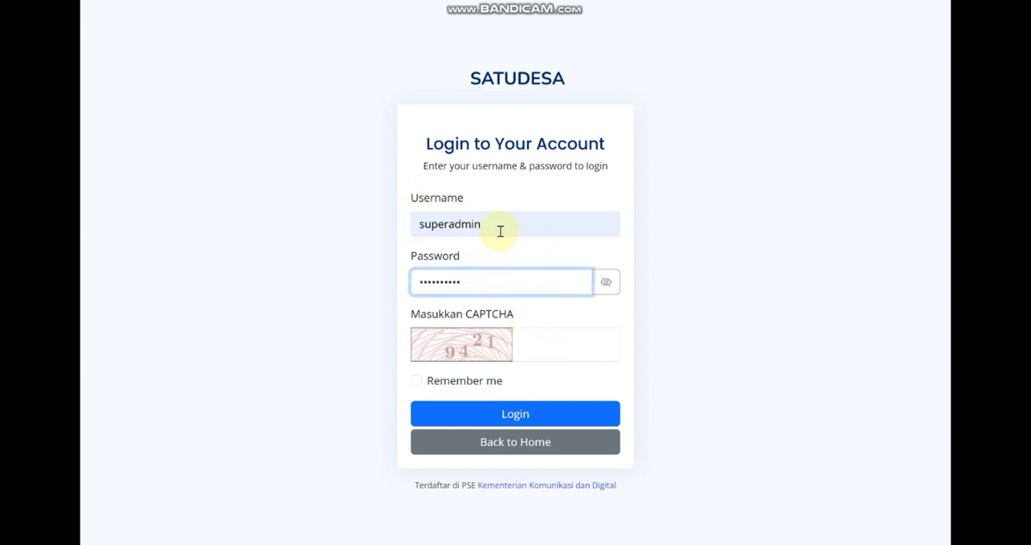
left_click_drag(500, 232, 419, 219)
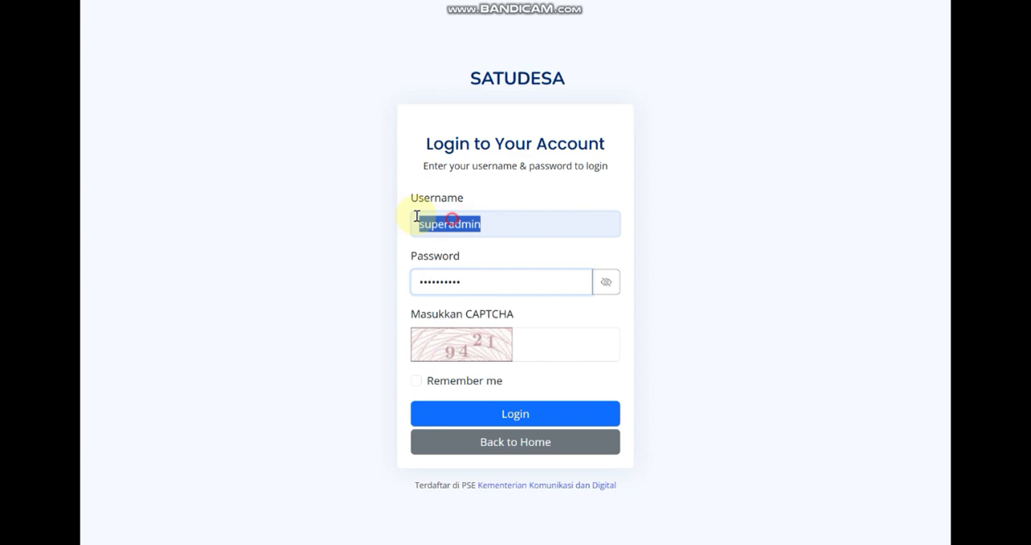
left_click(544, 351)
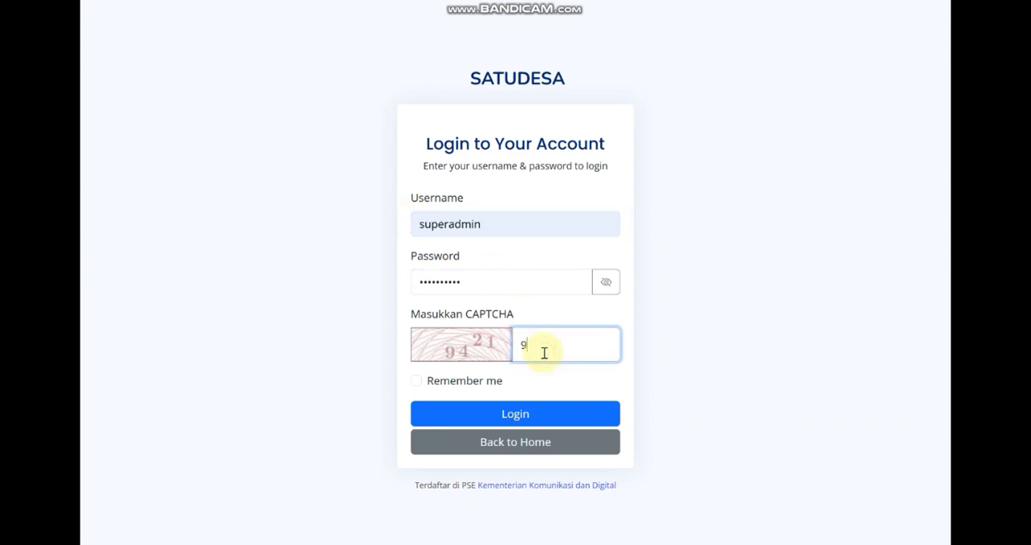
left_click(539, 421)
left_click(633, 177)
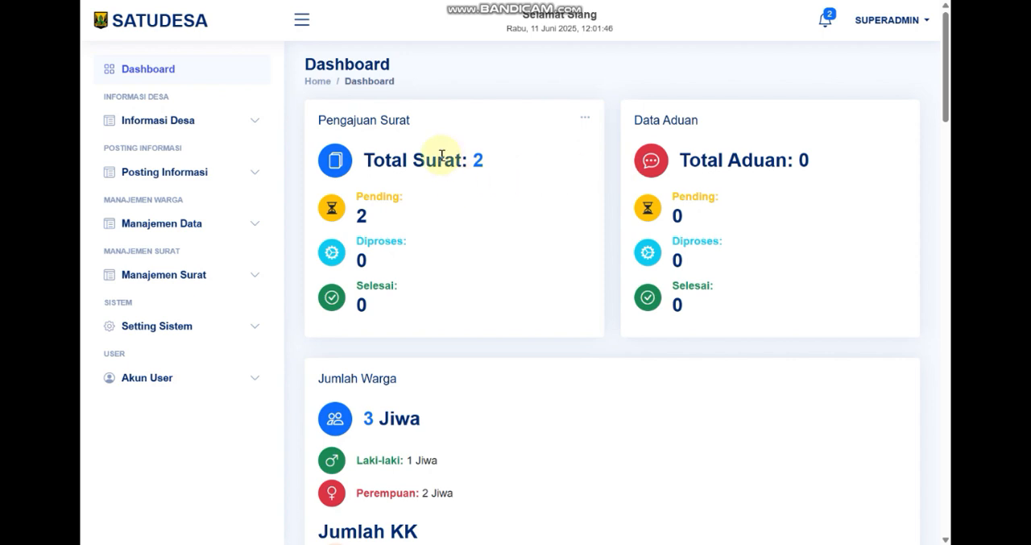
Highlight the Pengajuan Surat, Data Aduan and Jumlah Warga card headings on the admin dashboard
left_click_drag(314, 119, 462, 127)
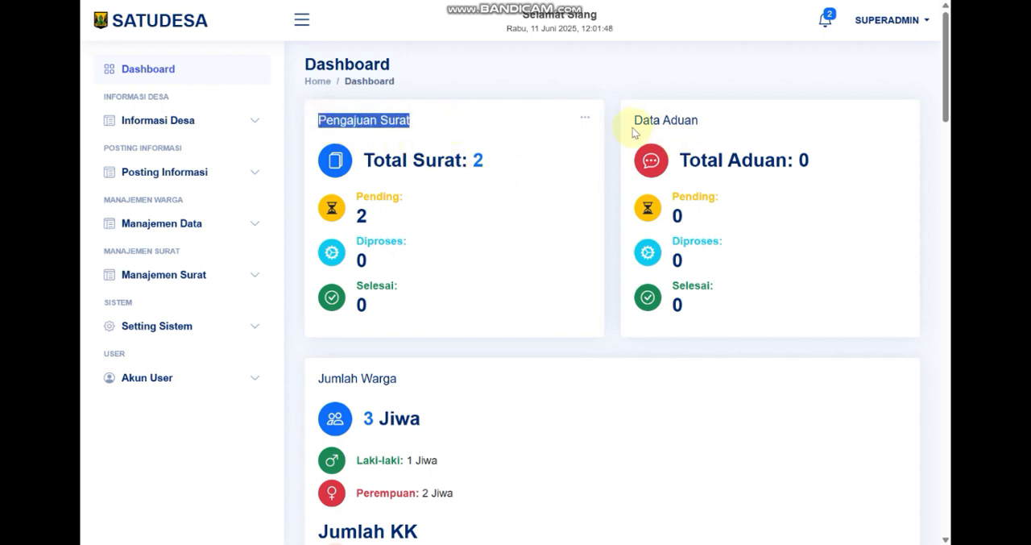
left_click_drag(634, 123, 711, 124)
scroll(577, 187, "down", 1)
scroll(577, 187, "down", 2)
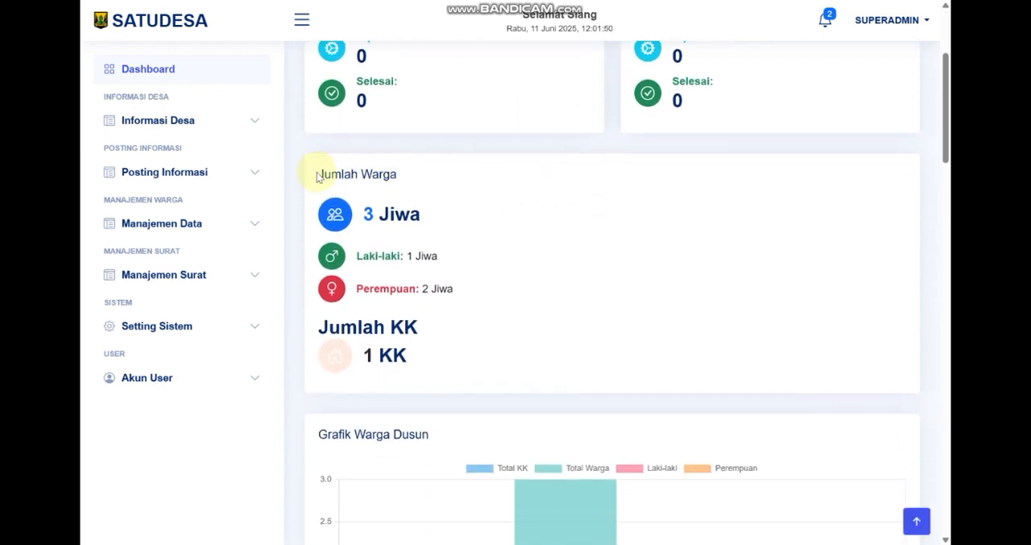
left_click_drag(317, 175, 399, 176)
Highlight the Grafik Warga Dusun heading and inspect the chart's Total Warga bar for PAMELANG
scroll(484, 212, "down", 3)
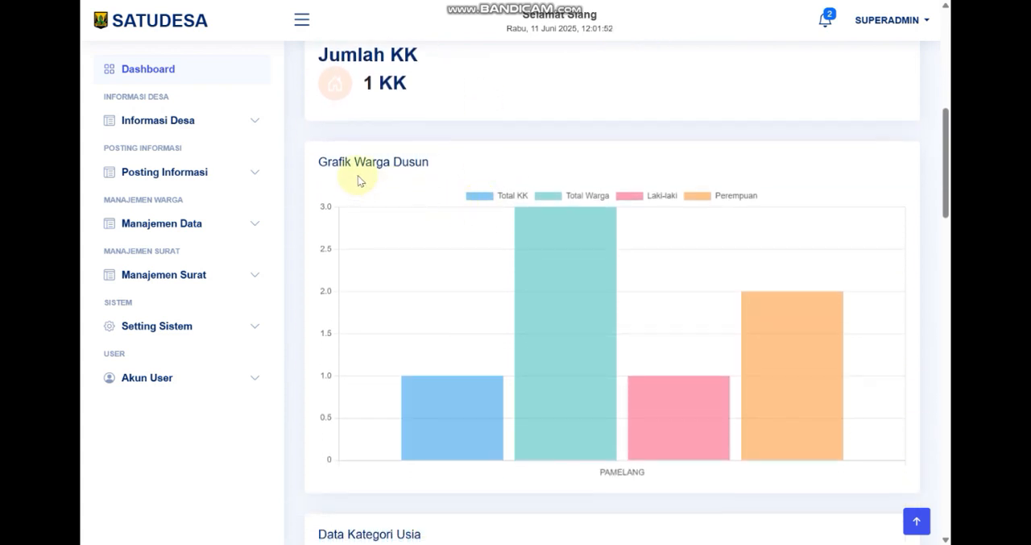
left_click_drag(316, 161, 500, 159)
left_click(499, 157)
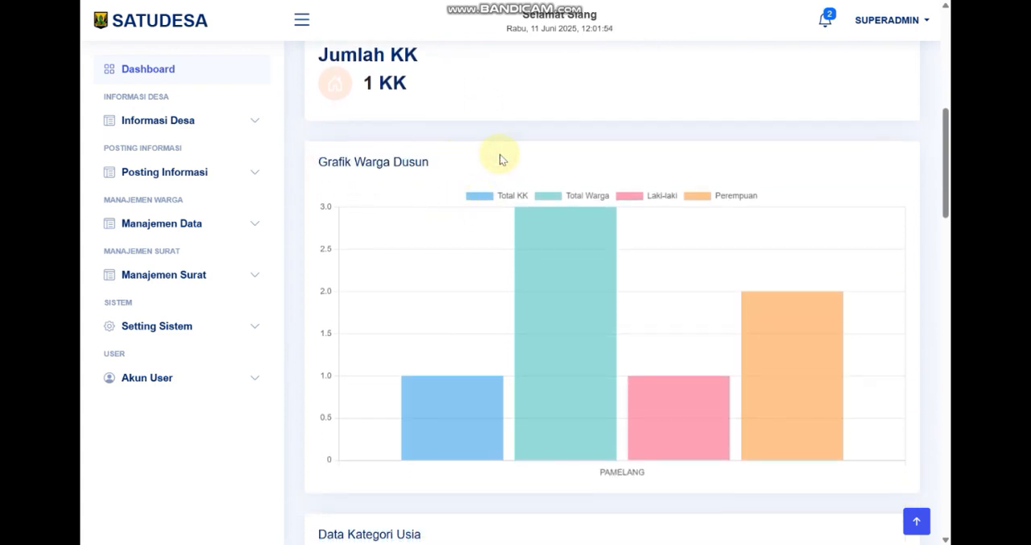
scroll(497, 156, "down", 2)
scroll(600, 197, "up", 2)
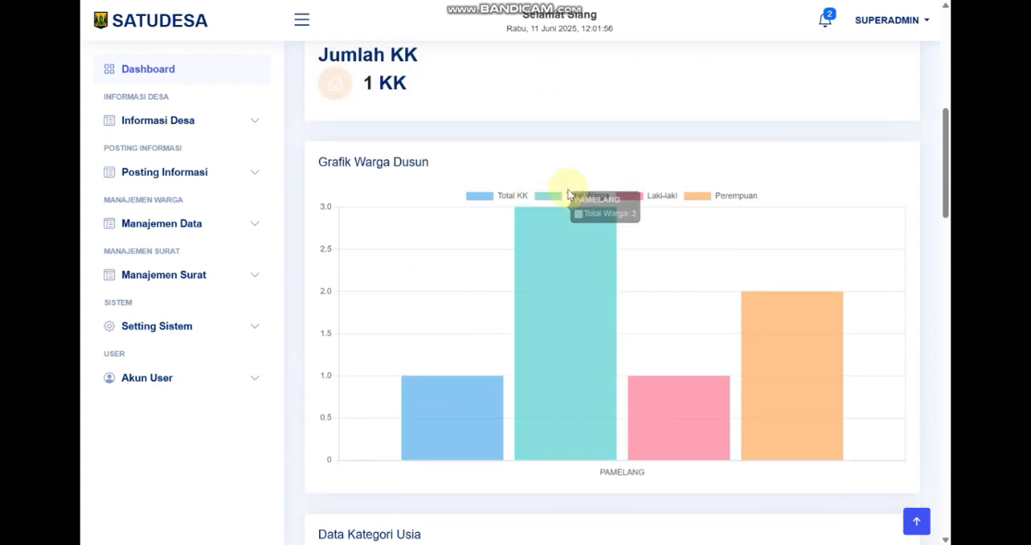
Review the Data Kategori Usia table and highlight the Surat Keterangan Domisili and Usaha rows in the Data Pengajuan Surat table
scroll(484, 153, "down", 4)
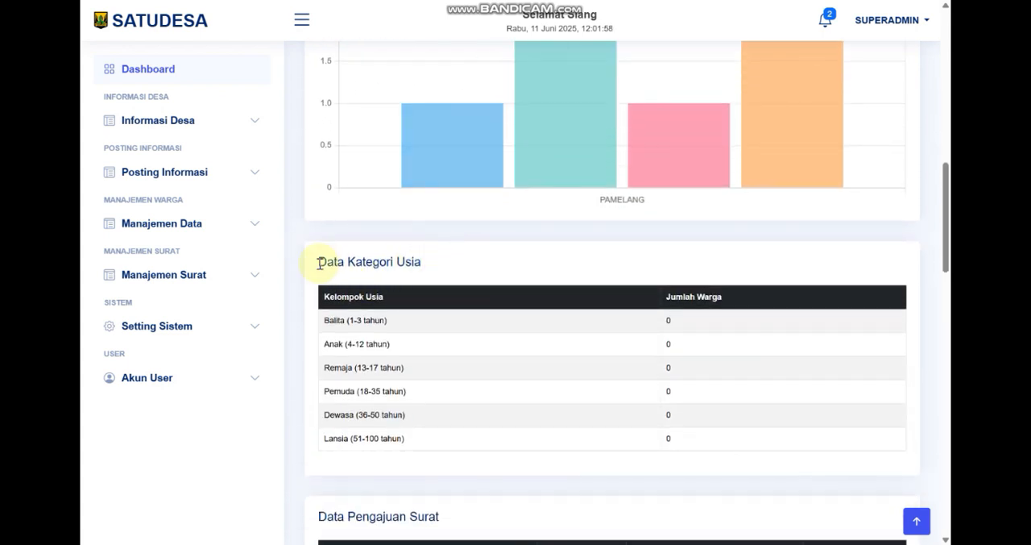
right_click(456, 324)
scroll(419, 325, "down", 2)
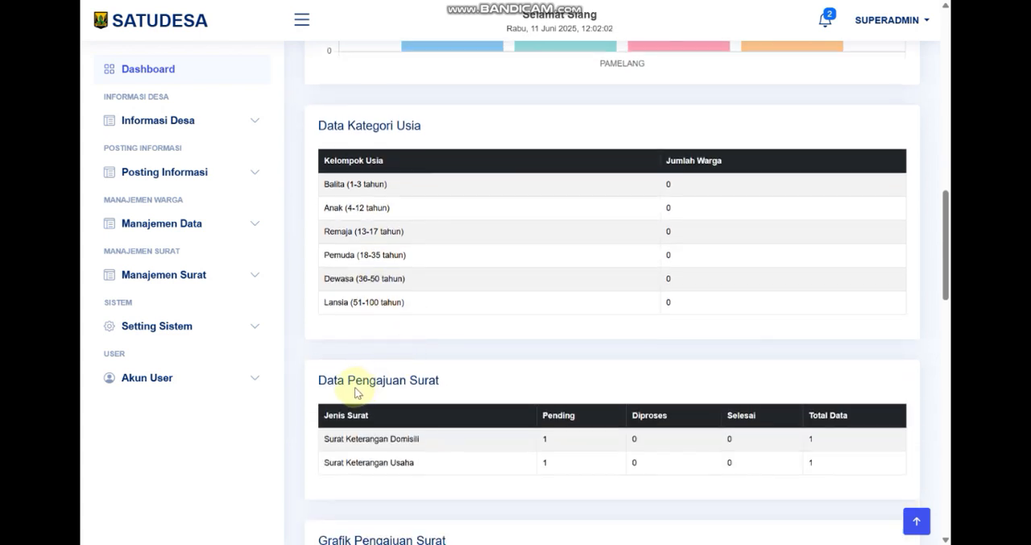
scroll(412, 372, "down", 2)
left_click_drag(324, 302, 827, 325)
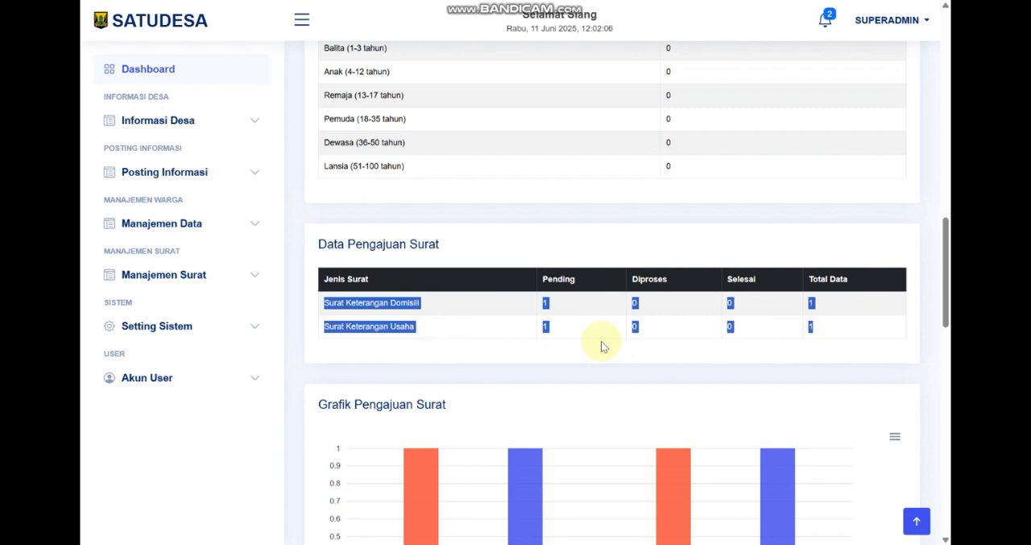
left_click(418, 328)
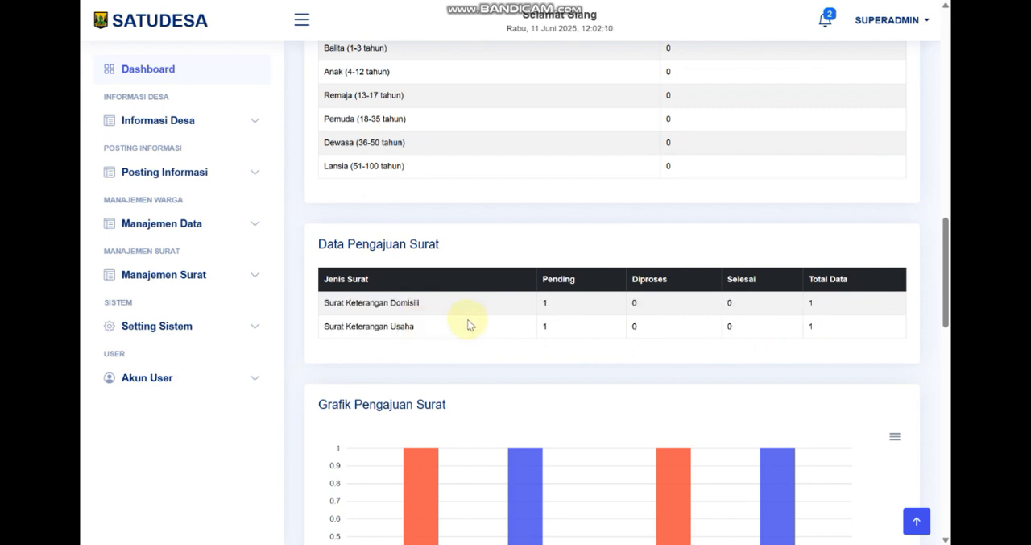
scroll(471, 325, "down", 2)
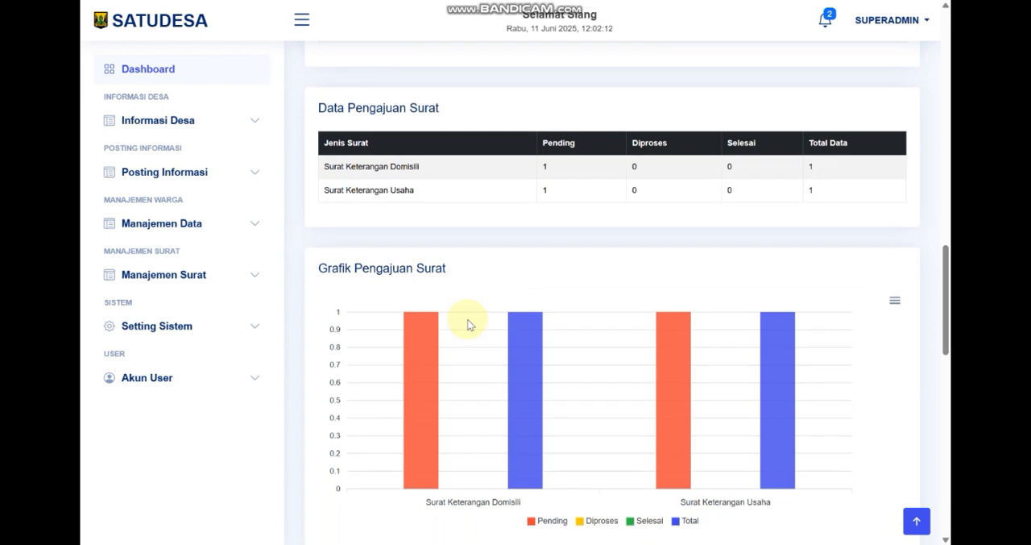
Examine the Pending and Total bars for each letter type in the Grafik Pengajuan Surat chart
mouse_move(537, 353)
scroll(564, 508, "down", 1)
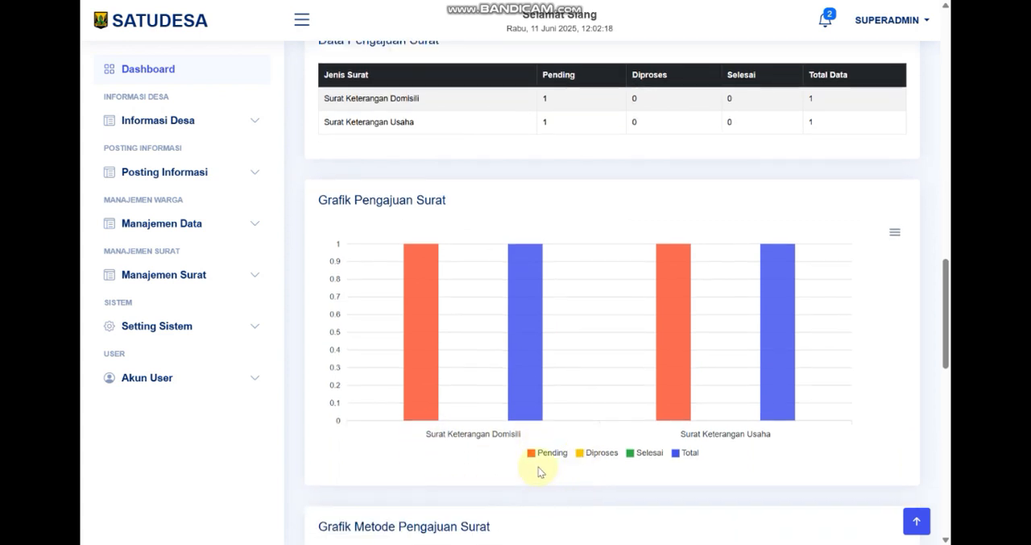
mouse_move(427, 305)
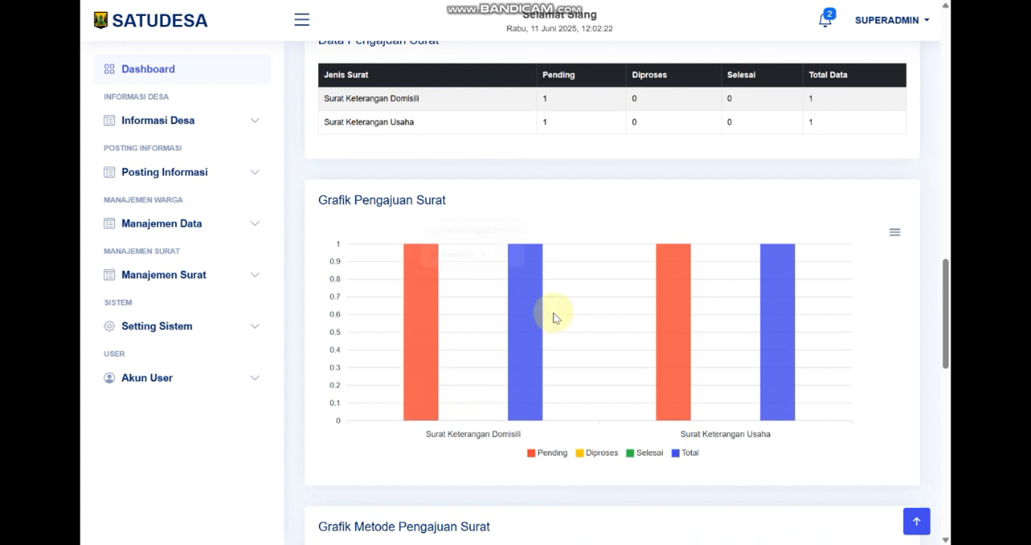
mouse_move(539, 308)
scroll(589, 353, "down", 3)
scroll(610, 324, "up", 2)
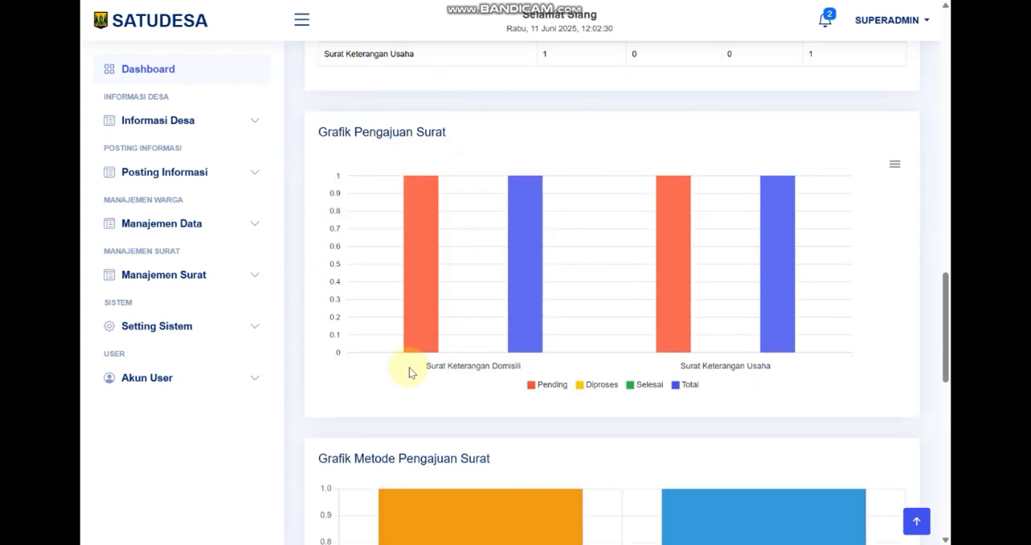
Highlight the Grafik Metode Pengajuan Surat heading and inspect the chart's Offline and Online bars
scroll(505, 282, "down", 4)
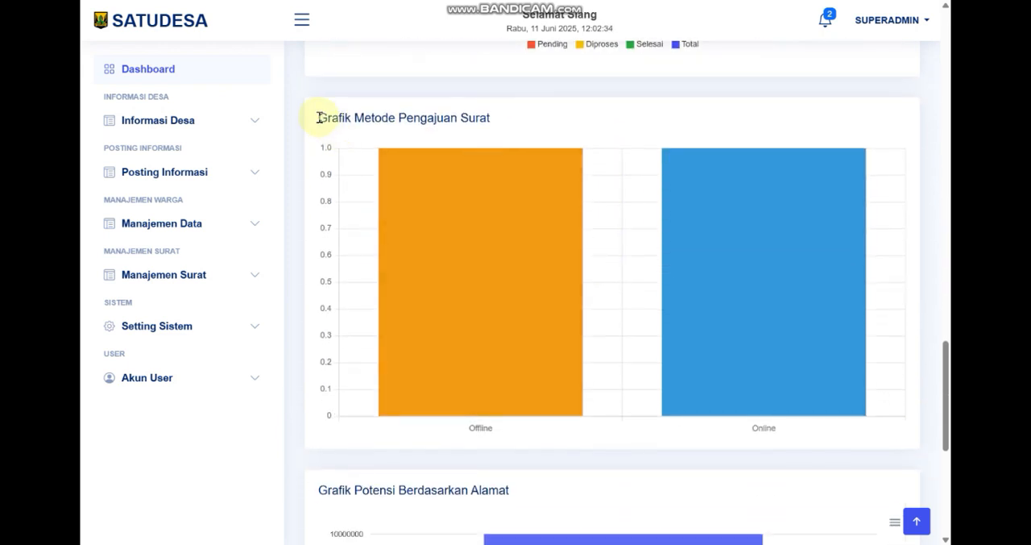
left_click_drag(320, 118, 580, 121)
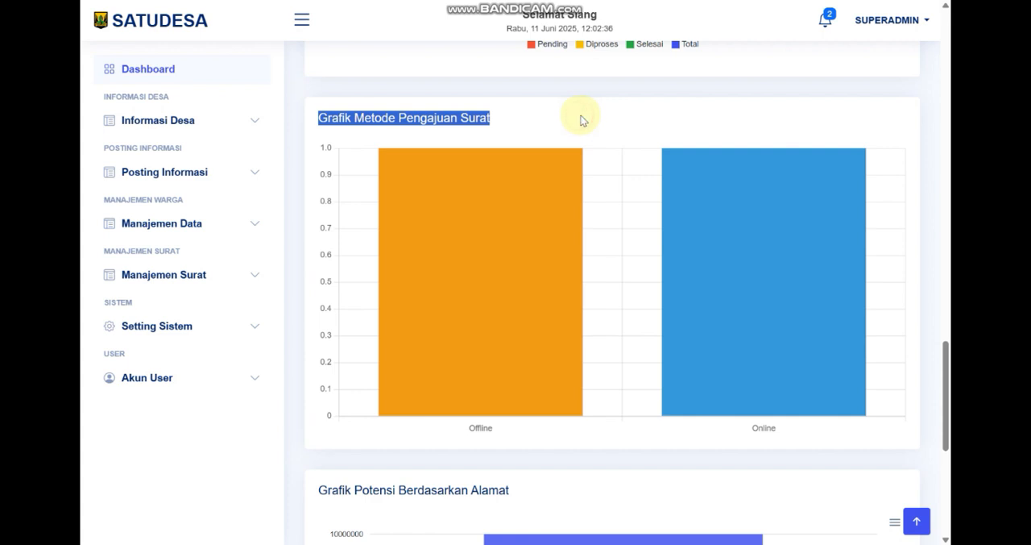
left_click(483, 337)
left_click(736, 355)
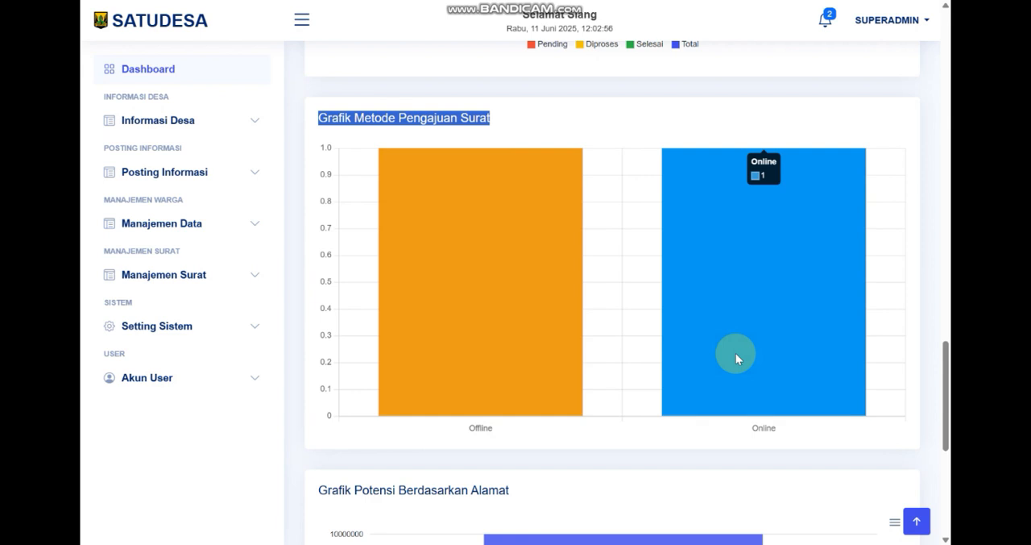
mouse_move(455, 327)
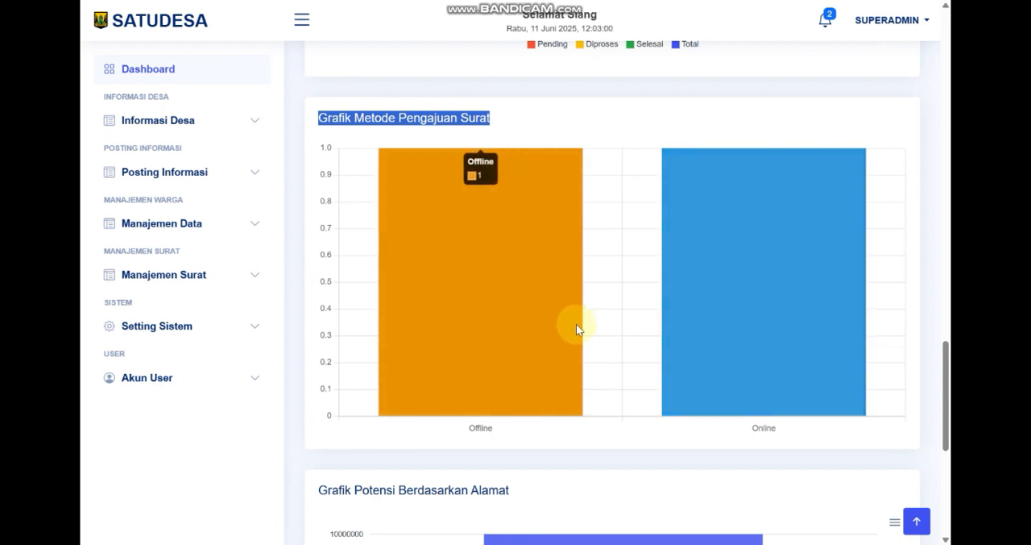
Highlight the Grafik Potensi Berdasarkan Alamat heading and open the detail chart for PAMELANG, inspecting its Pertanian bar
scroll(576, 324, "down", 3)
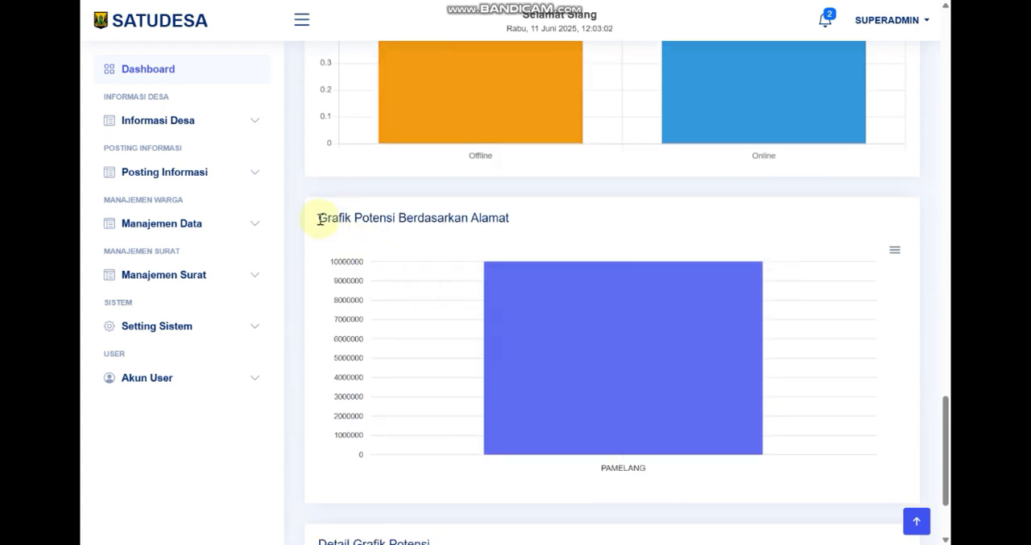
left_click_drag(320, 219, 445, 219)
left_click(480, 222)
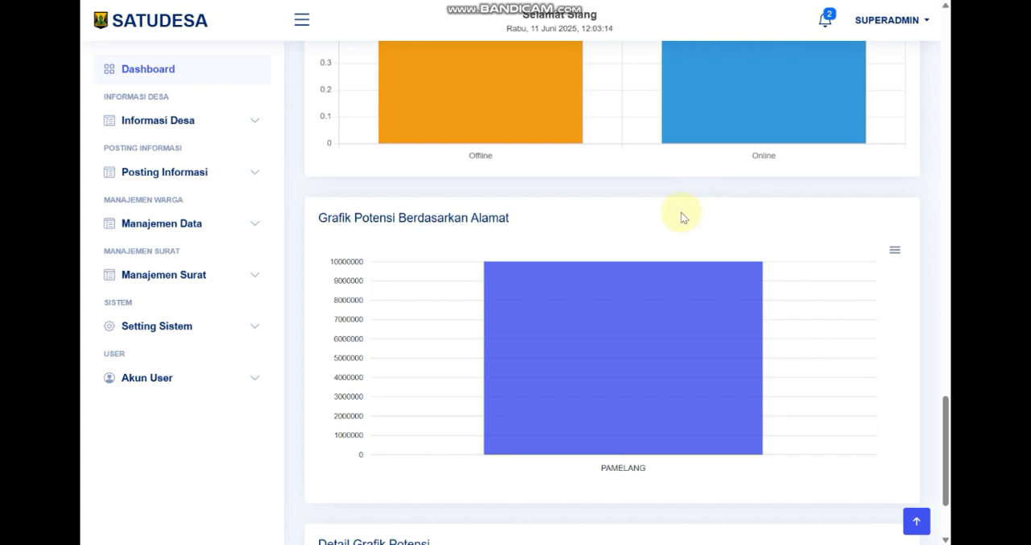
scroll(320, 383, "down", 2)
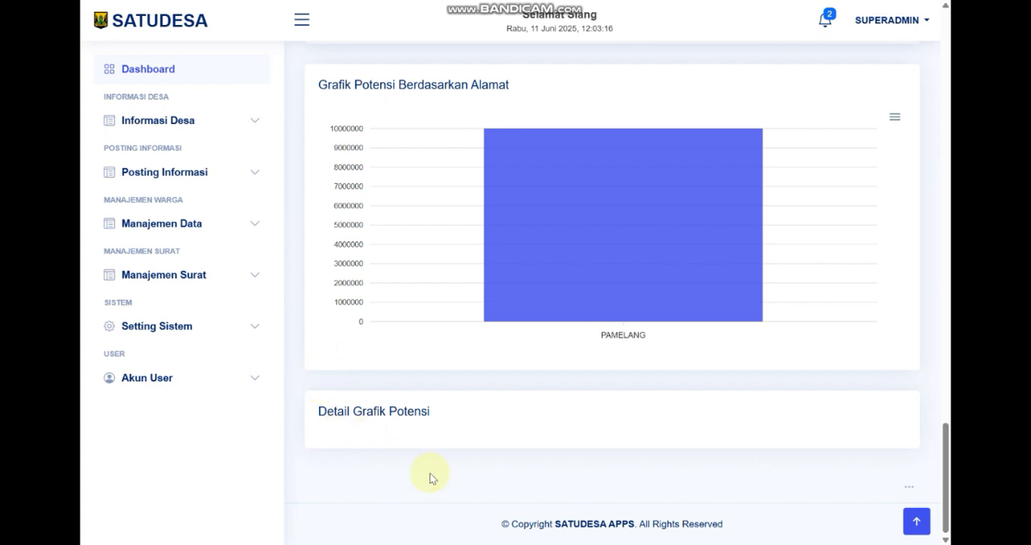
mouse_move(546, 240)
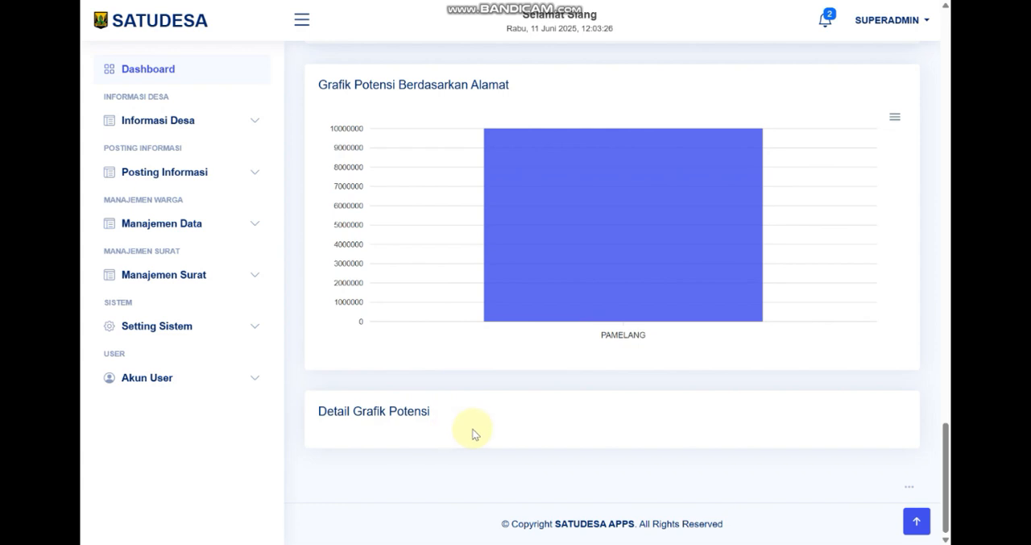
mouse_move(605, 193)
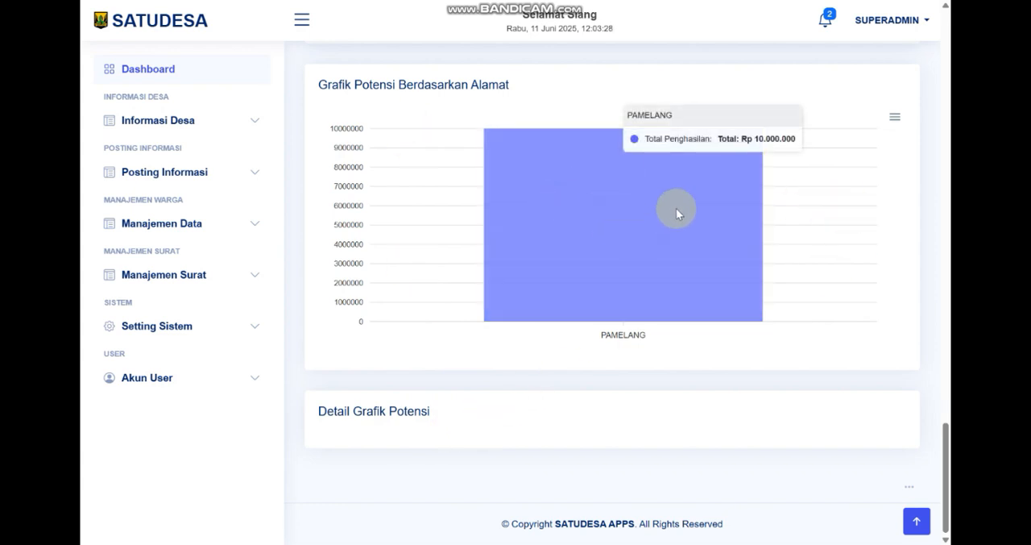
left_click(603, 230)
scroll(456, 357, "down", 3)
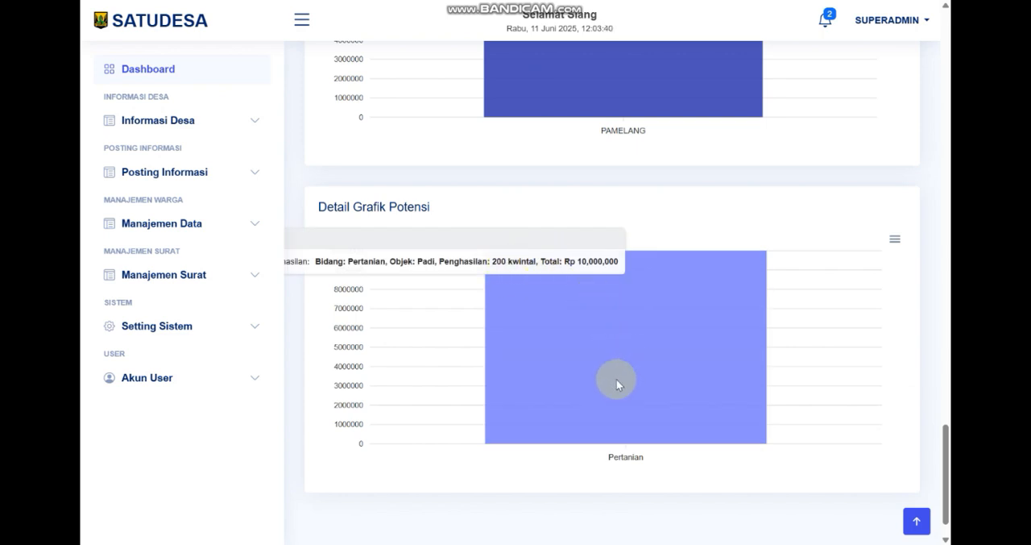
Open the Profil Desa form under Informasi Desa and highlight the Nama Desa value
scroll(617, 384, "up", 15)
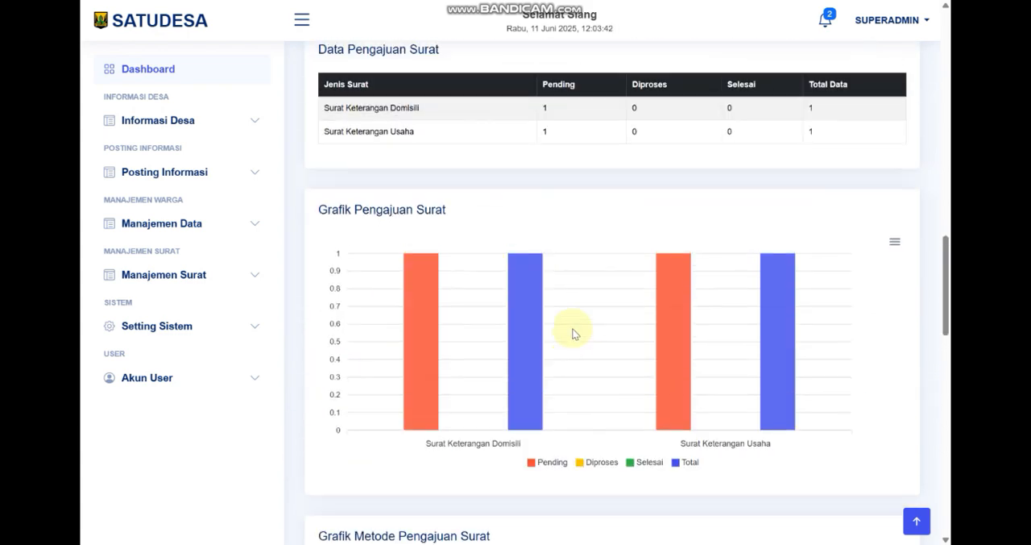
scroll(572, 332, "up", 10)
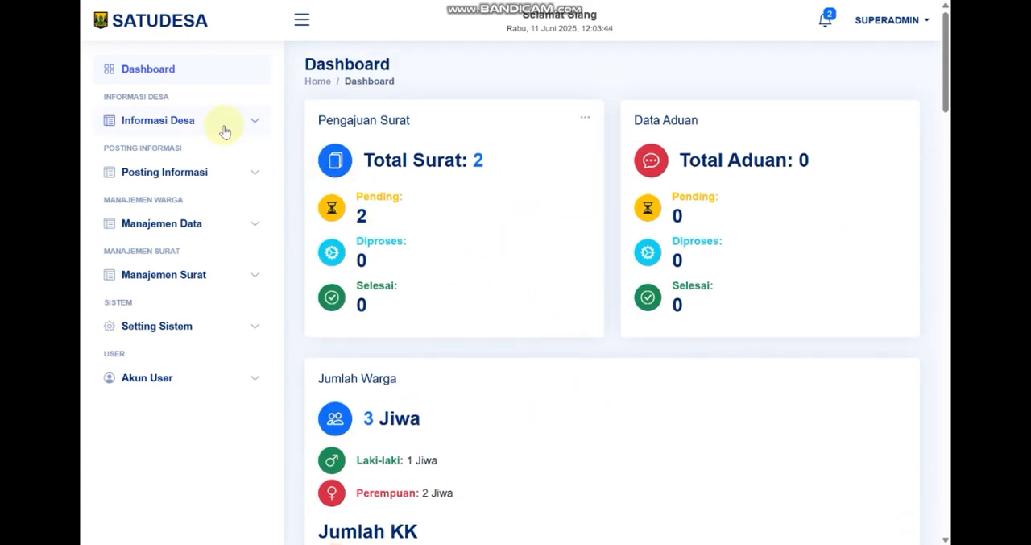
left_click(250, 122)
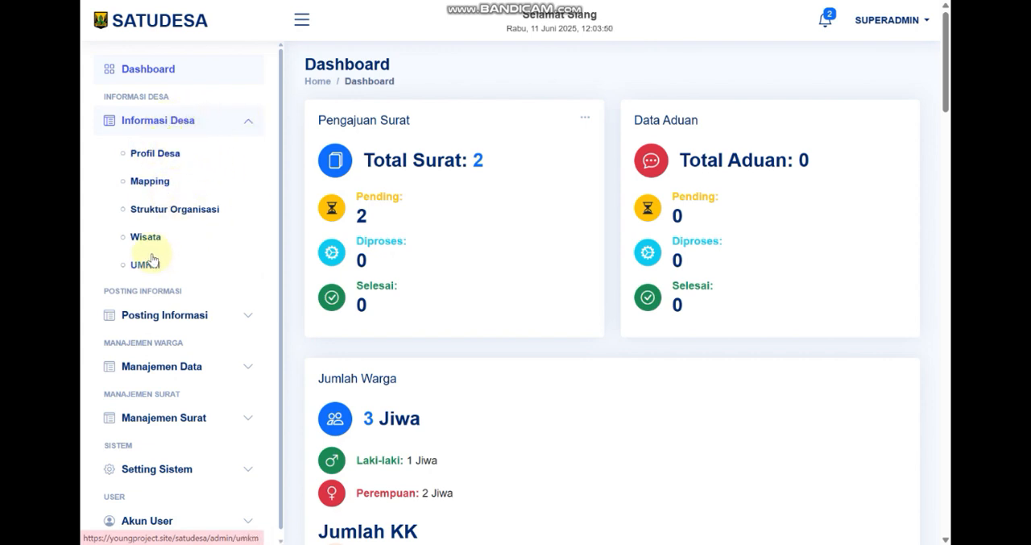
left_click(156, 155)
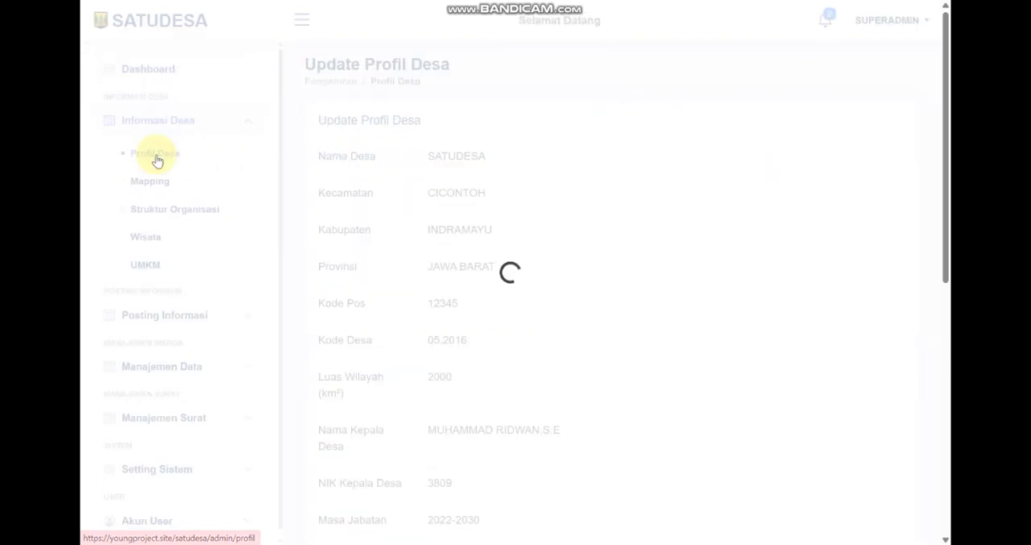
double_click(532, 161)
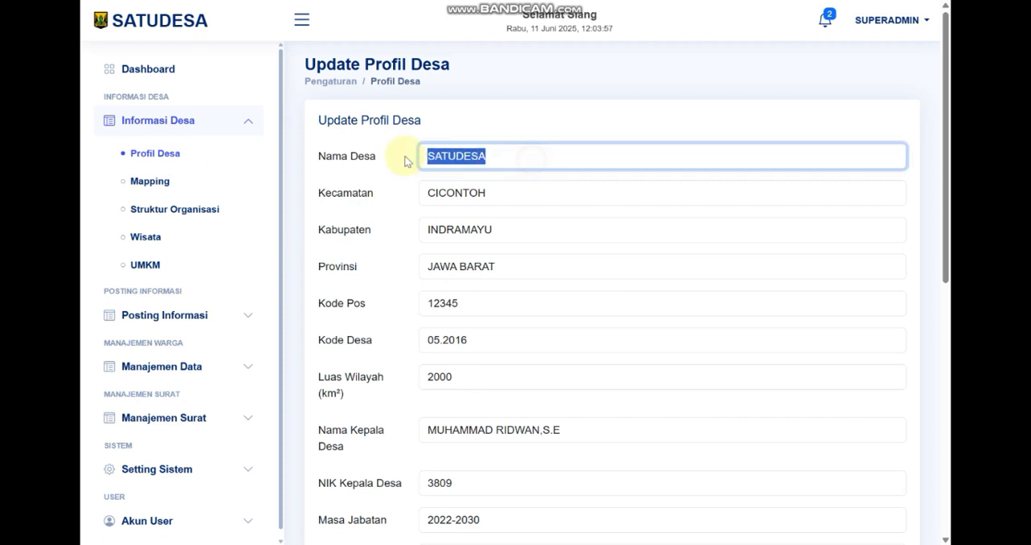
left_click(557, 166)
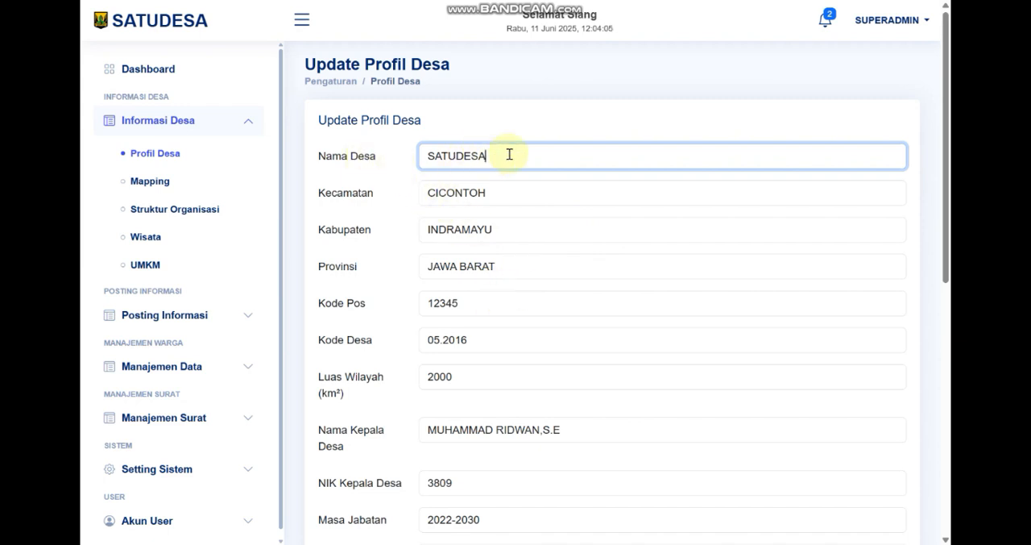
Review the remaining village profile fields down to the photo and map location, and save the profile
scroll(394, 170, "down", 3)
scroll(483, 242, "down", 4)
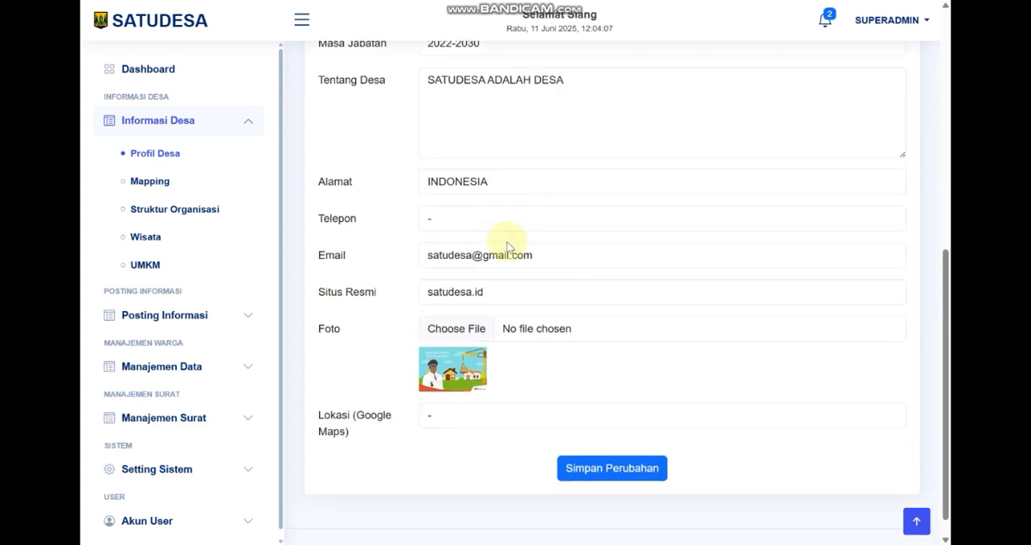
scroll(473, 406, "up", 6)
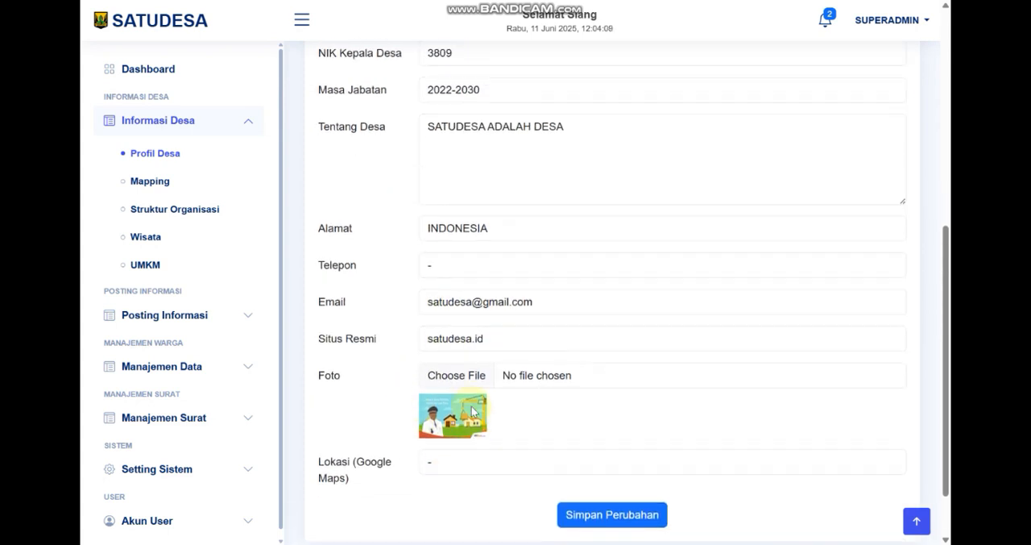
scroll(472, 405, "down", 1)
scroll(730, 373, "down", 5)
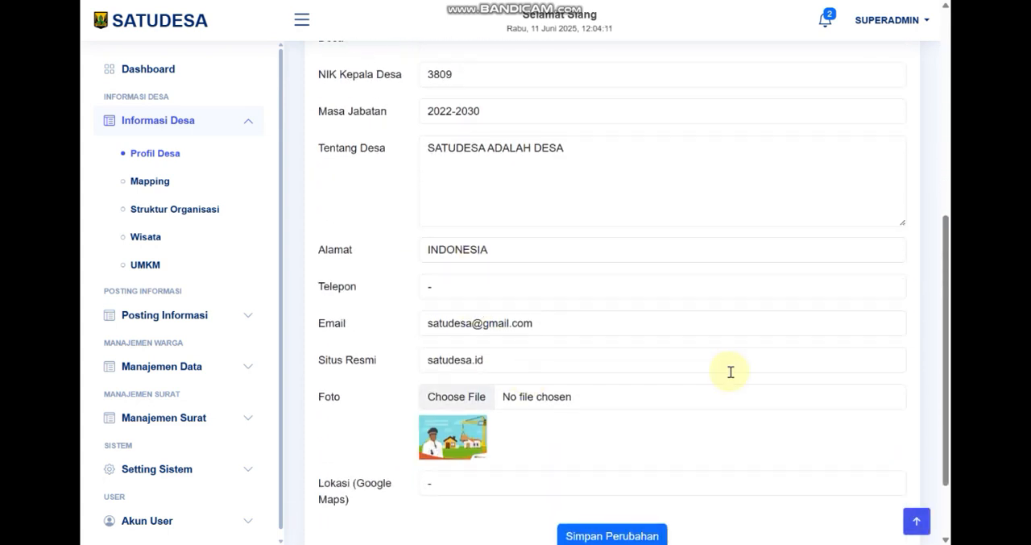
left_click(610, 442)
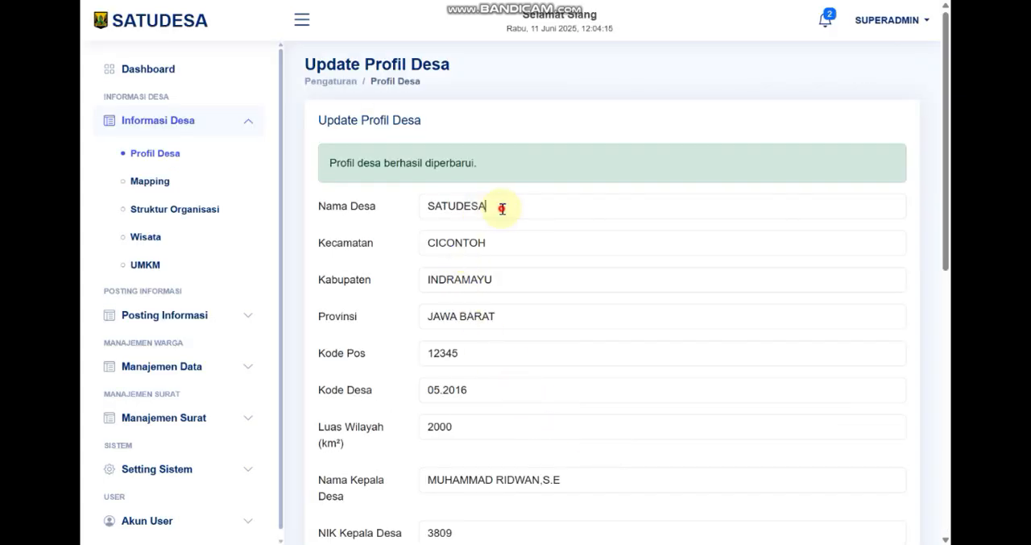
Highlight the Nama Desa, Kecamatan and Kabupaten values in the village profile form one after another
left_click_drag(501, 208, 422, 202)
left_click_drag(494, 245, 425, 242)
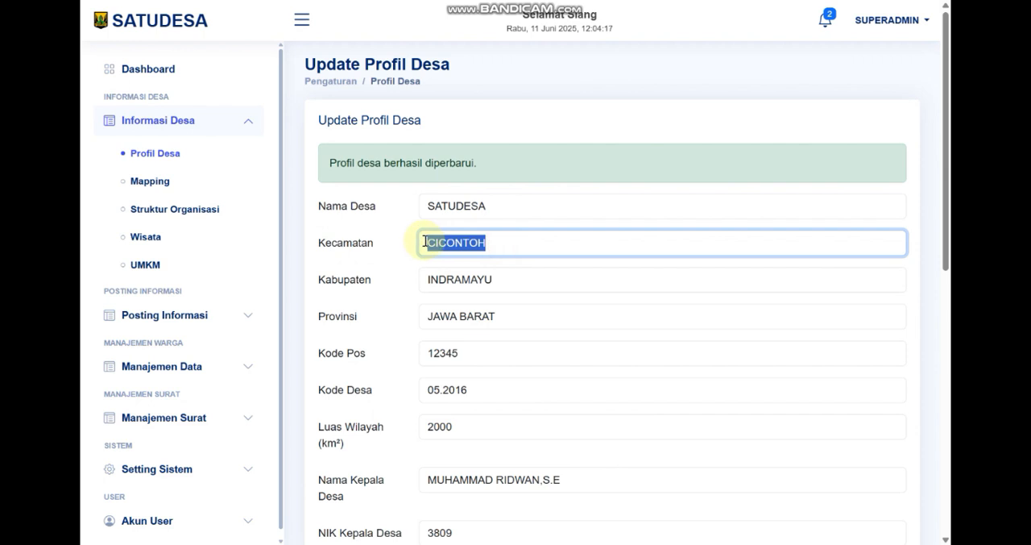
left_click_drag(509, 280, 428, 278)
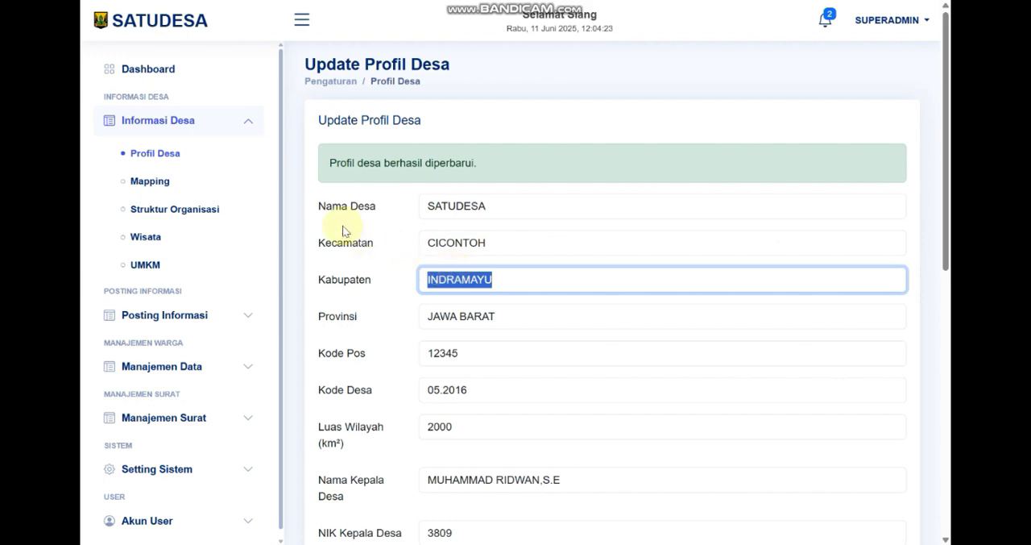
Open the Mapping page and show the name labels of the blue and red regions on the map
left_click(142, 183)
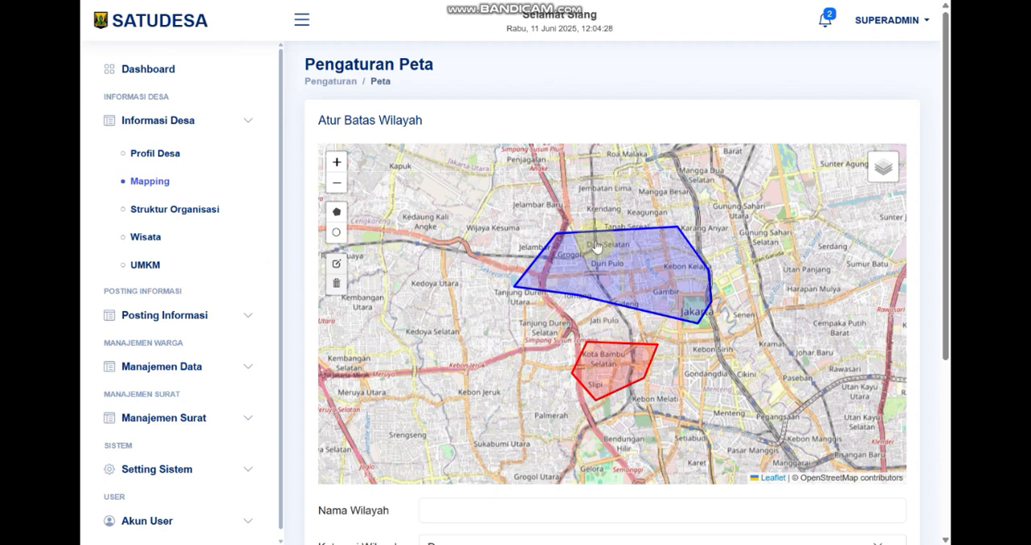
left_click(616, 264)
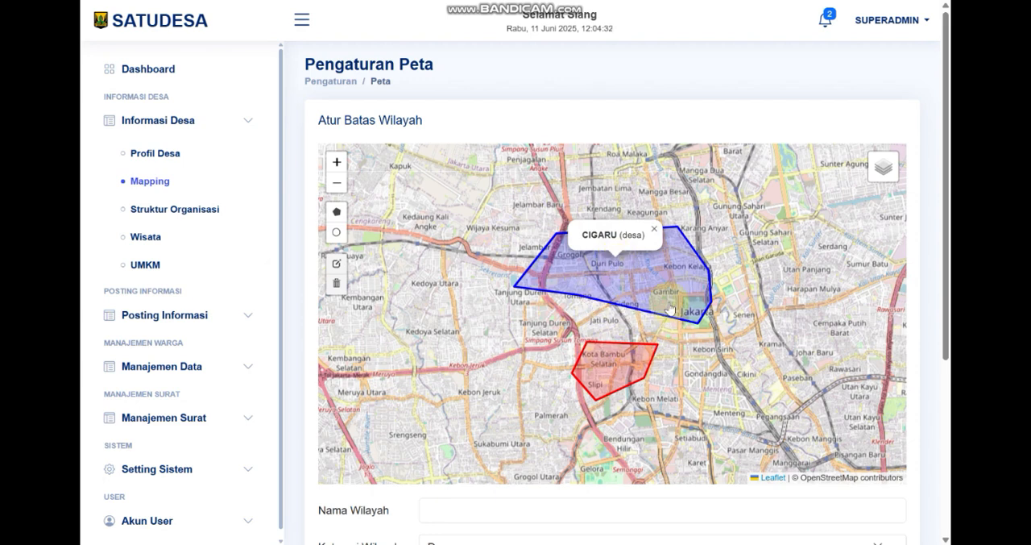
left_click(653, 282)
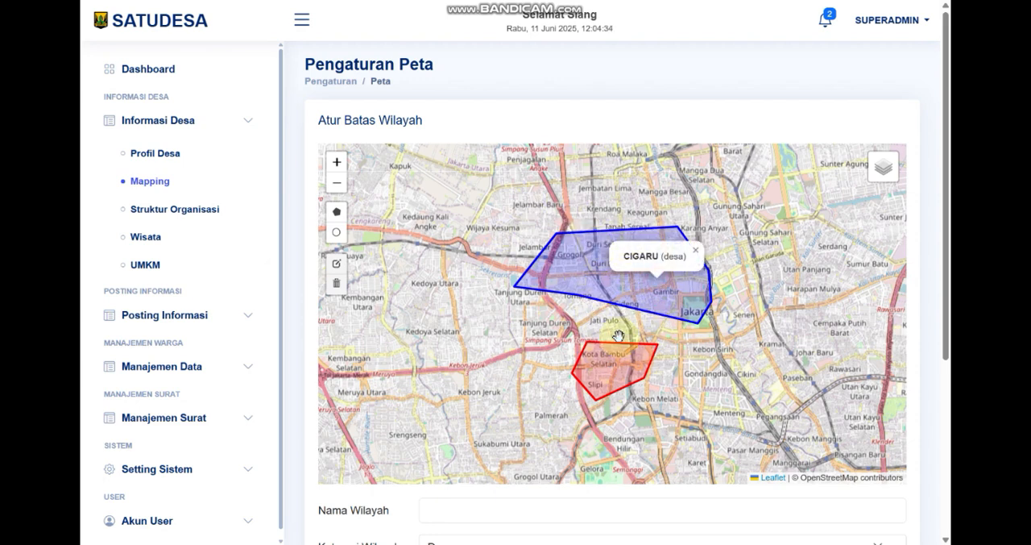
left_click(617, 373)
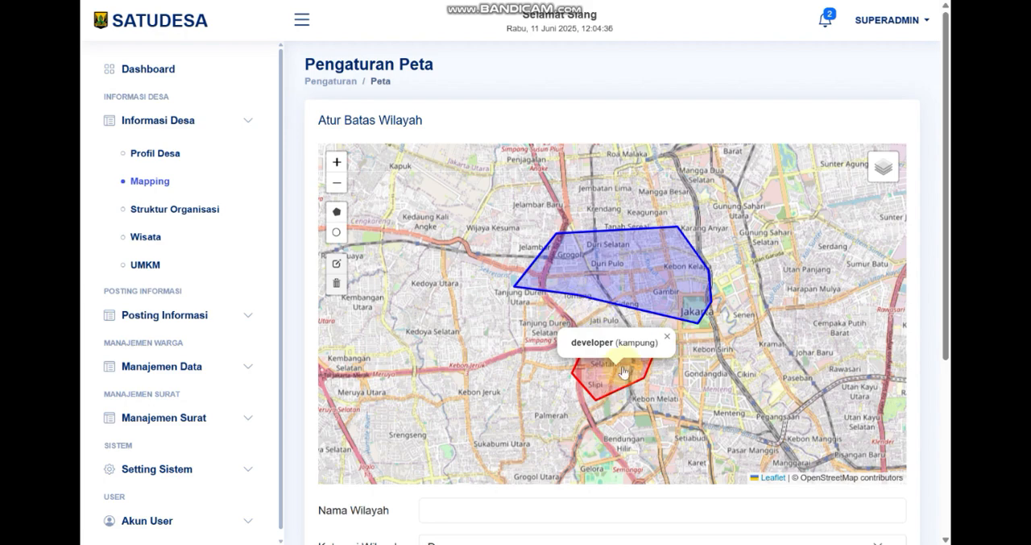
Draw a closed five-point polygon boundary on the map west of the blue and red regions
scroll(566, 230, "down", 1)
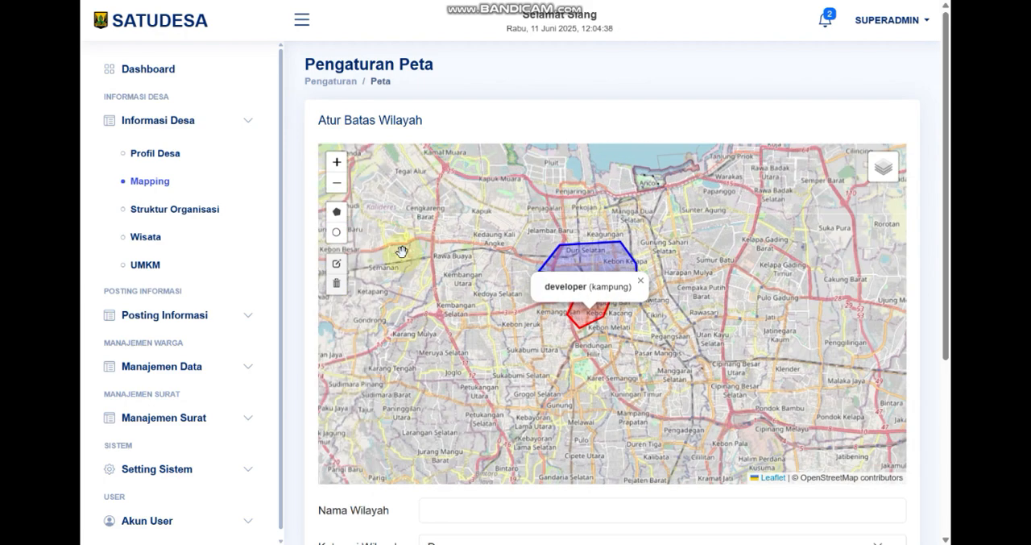
left_click(338, 213)
left_click(483, 247)
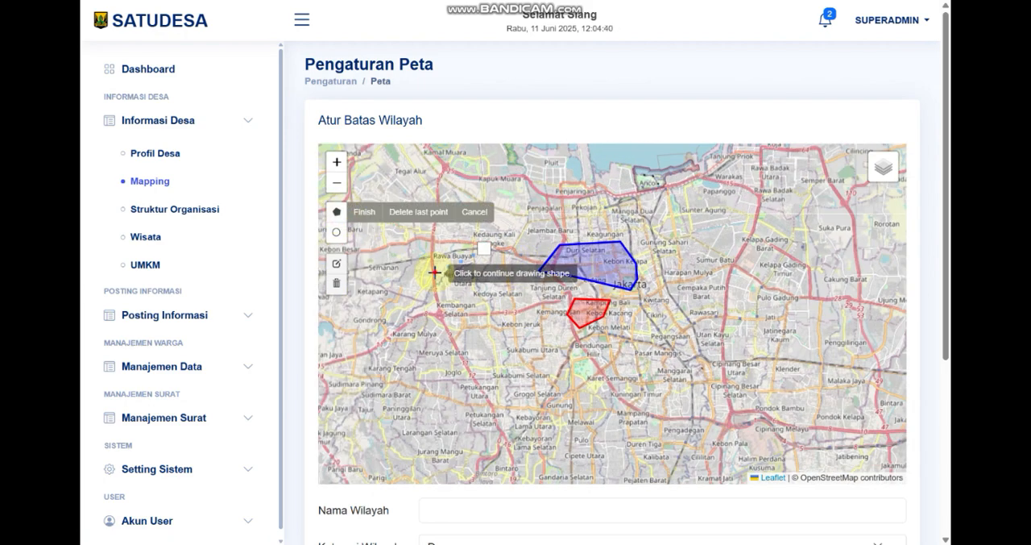
left_click(434, 273)
left_click(416, 332)
left_click(548, 372)
left_click(532, 306)
left_click(485, 248)
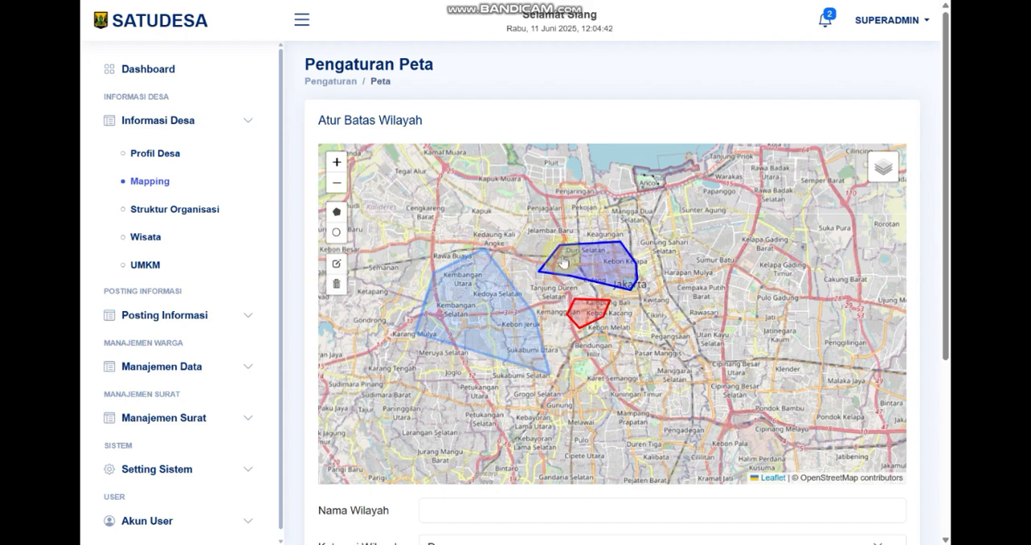
Name the new region DUREN and set its category to Dusun/Kampung
scroll(652, 261, "down", 1)
scroll(909, 275, "down", 2)
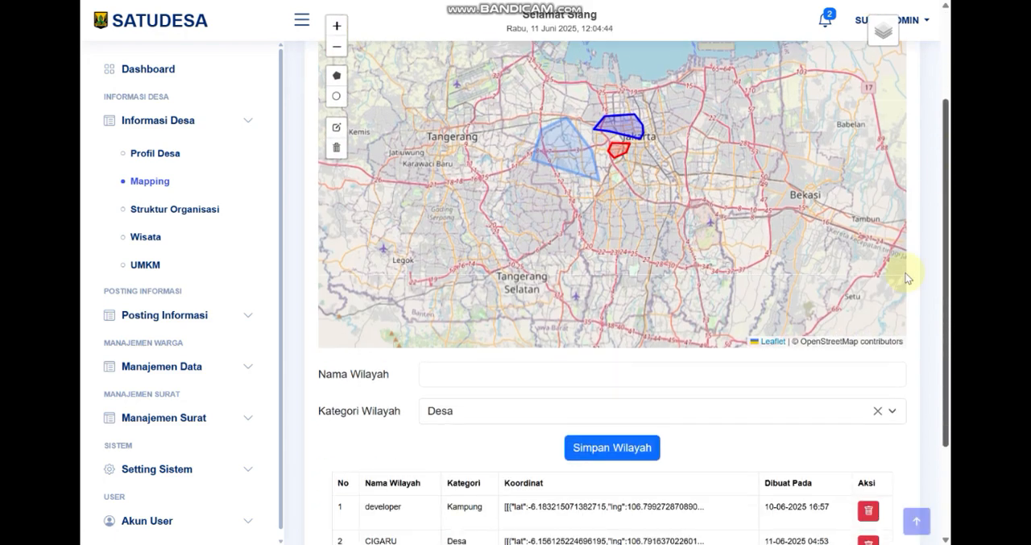
left_click(517, 371)
type("DUREN")
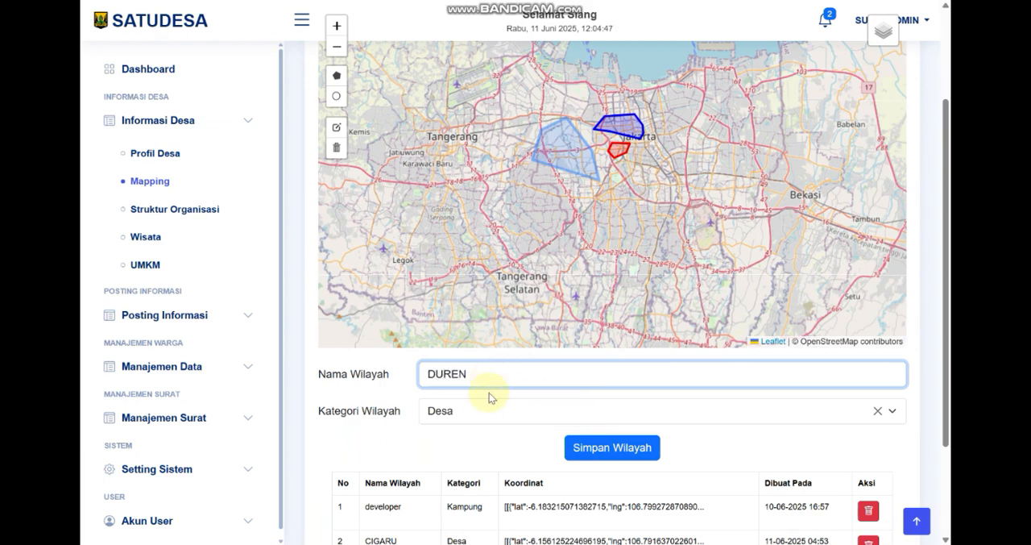
left_click(485, 411)
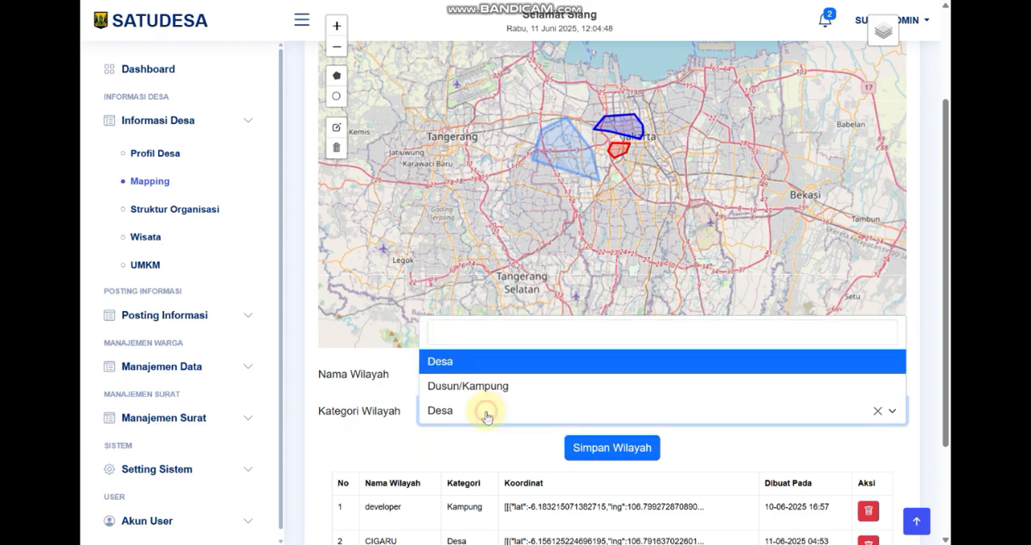
left_click(487, 385)
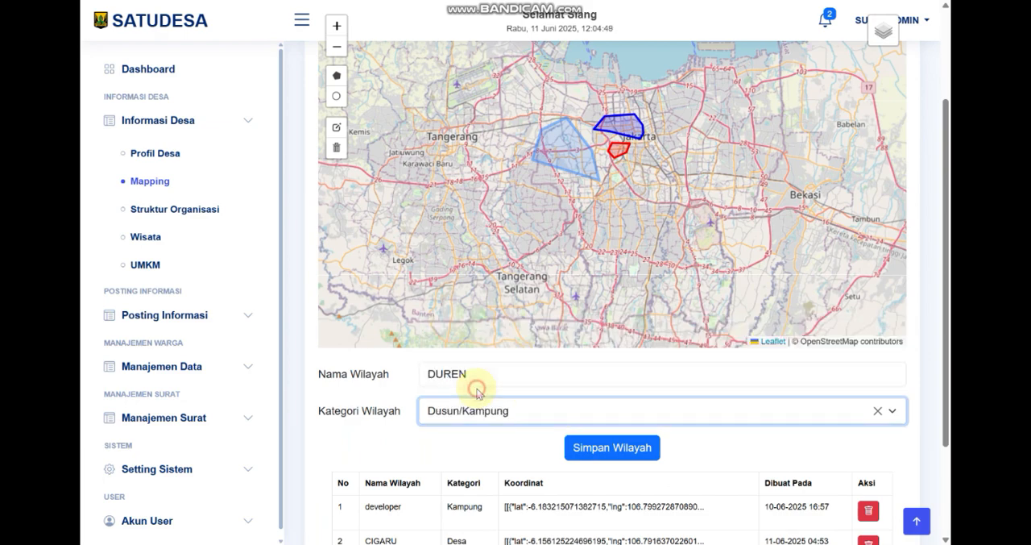
Save the DUREN region and show the name labels of the saved regions on the map
left_click(635, 449)
left_click(487, 358)
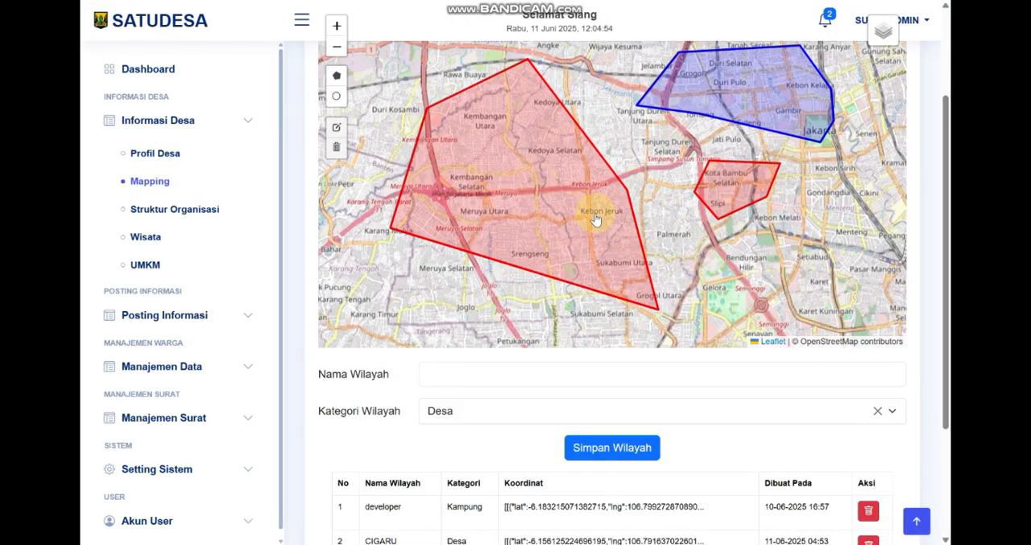
left_click(520, 197)
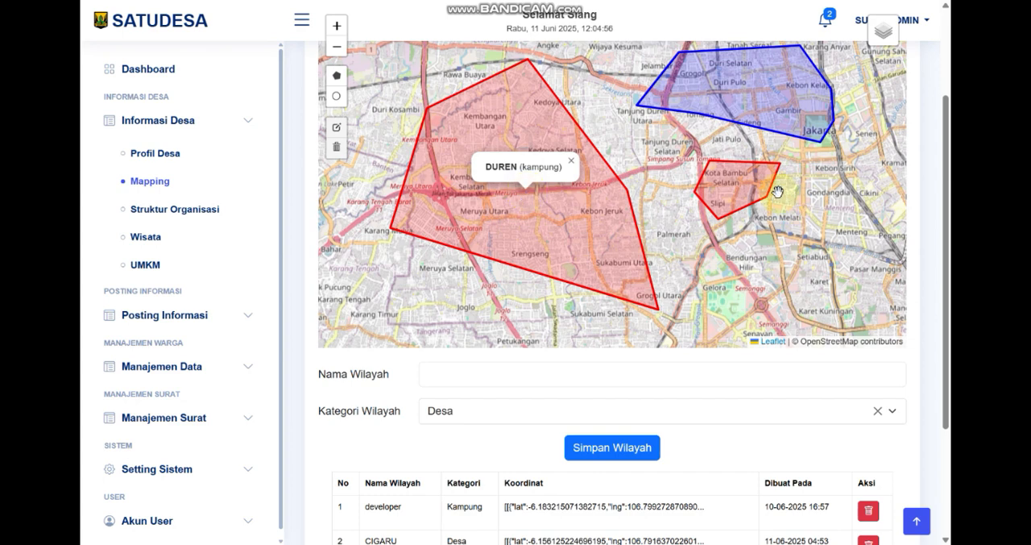
left_click(722, 189)
left_click(725, 80)
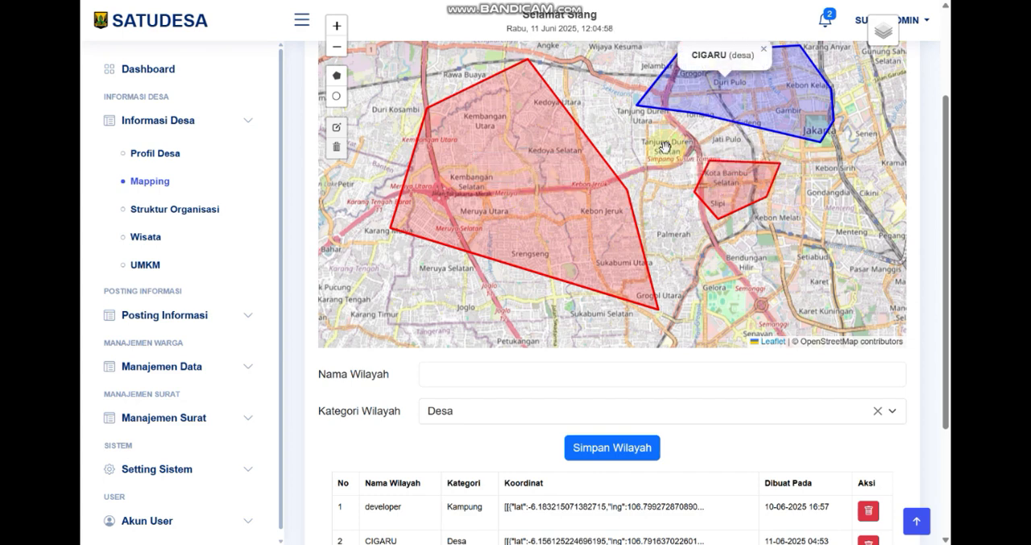
left_click(575, 208)
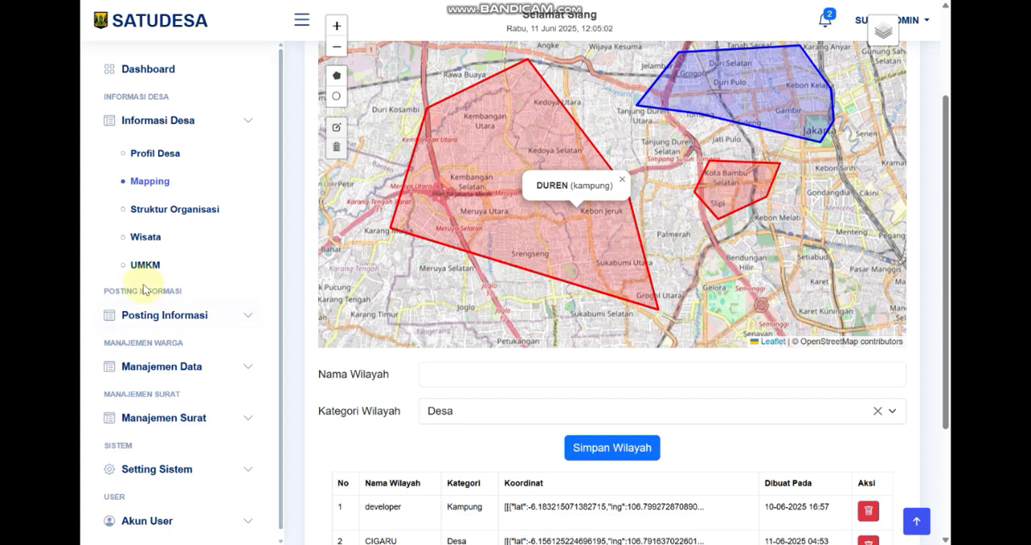
Open the Struktur Organisasi page and update the Foto Struktur with the skematik image
left_click(173, 214)
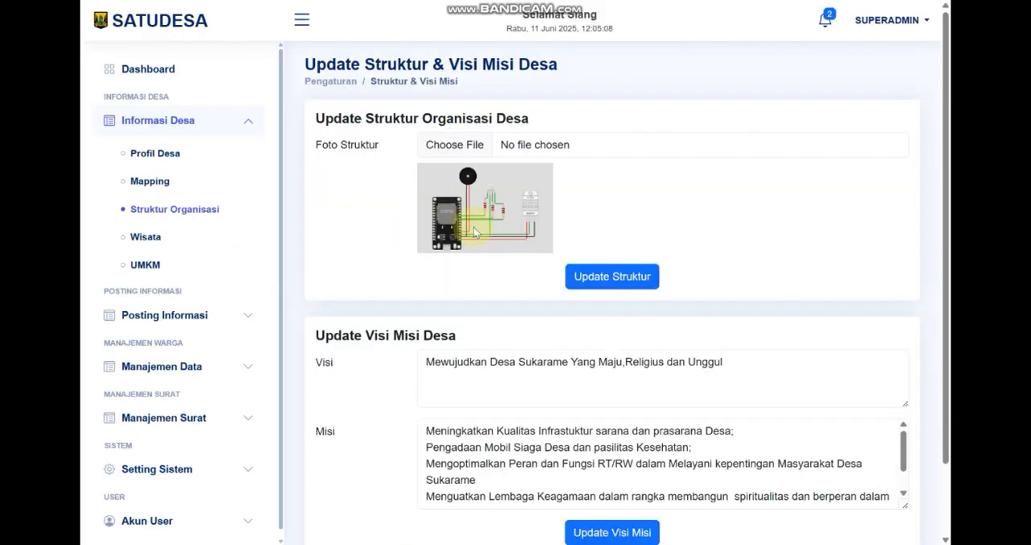
left_click(606, 278)
left_click(532, 199)
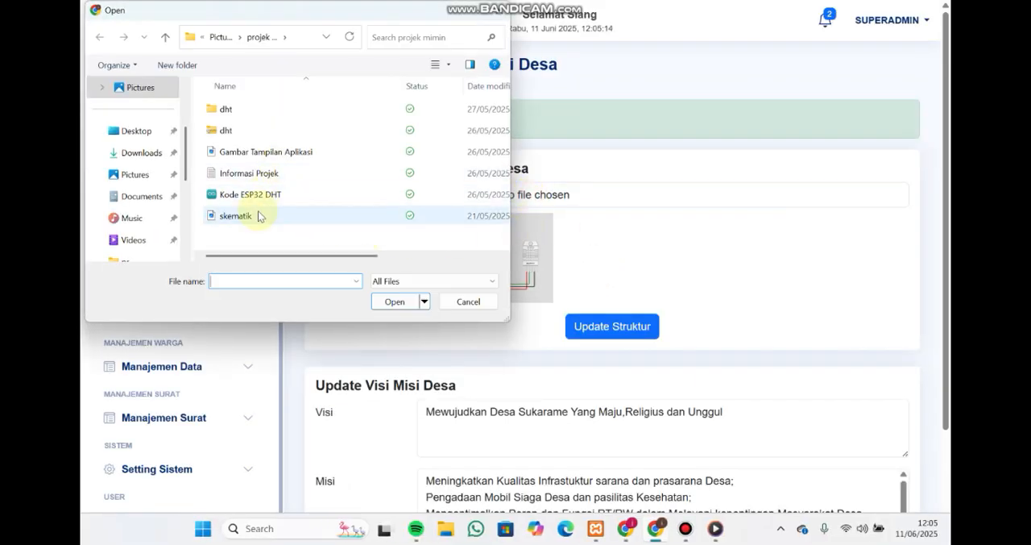
double_click(258, 215)
left_click(611, 325)
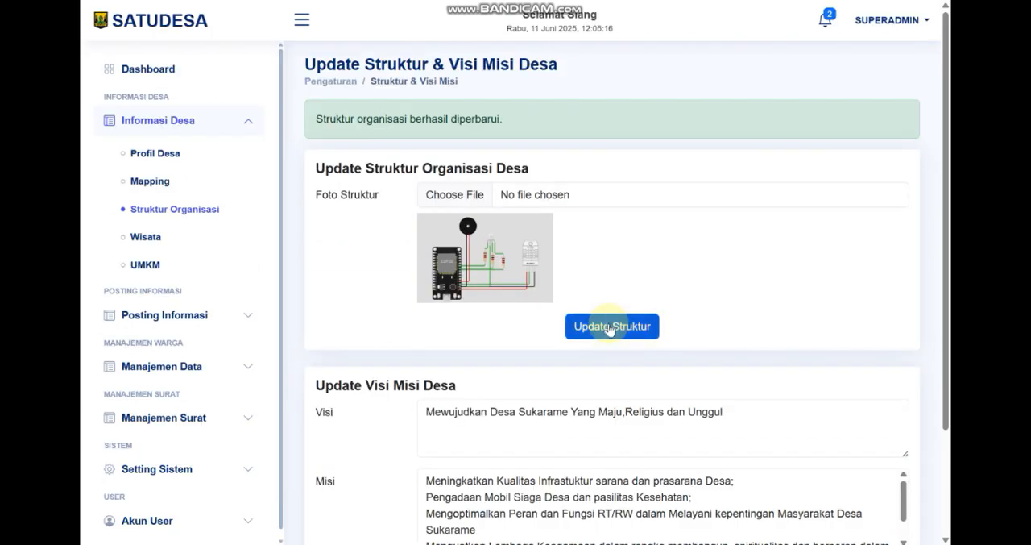
Replace the Foto Struktur with the Gambar Tampilan Aplikasi image and submit the update
left_click(571, 199)
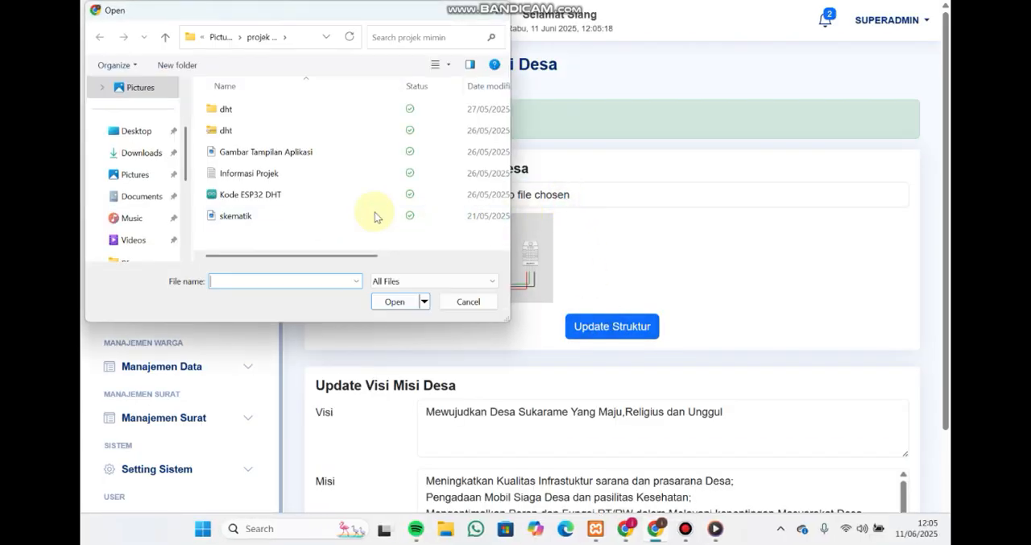
left_click(249, 215)
double_click(282, 153)
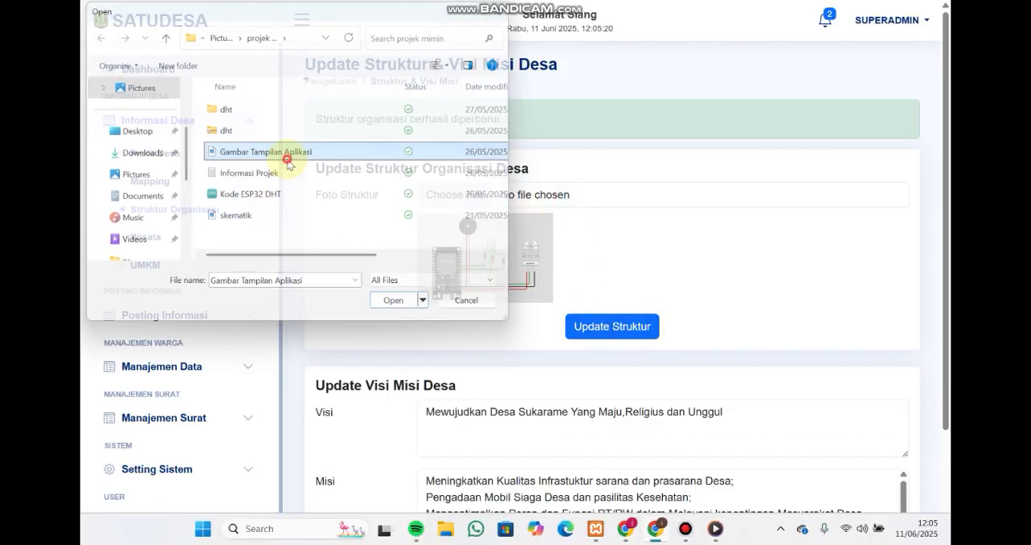
left_click(618, 315)
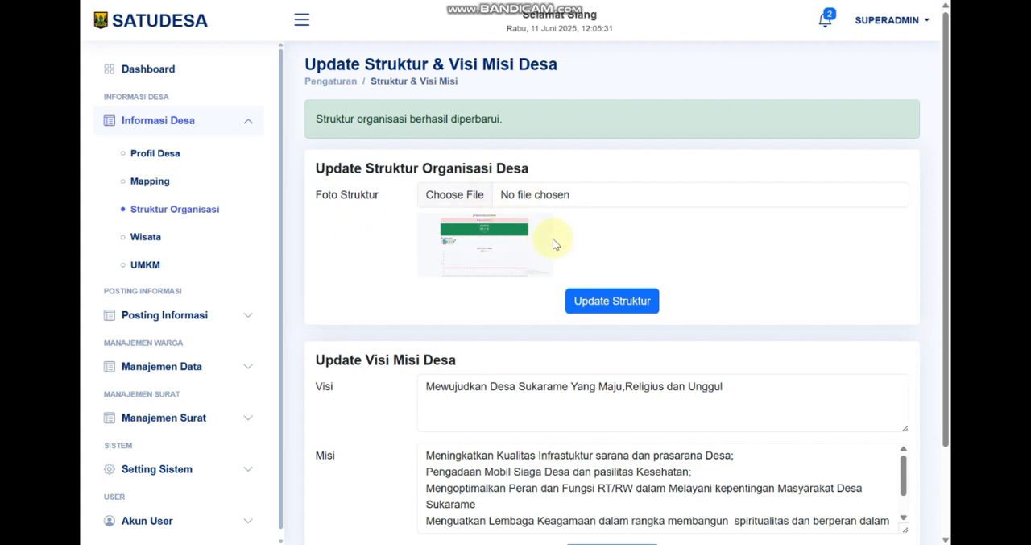
Review the Visi and Misi texts and submit the village vision and mission update
scroll(491, 280, "down", 2)
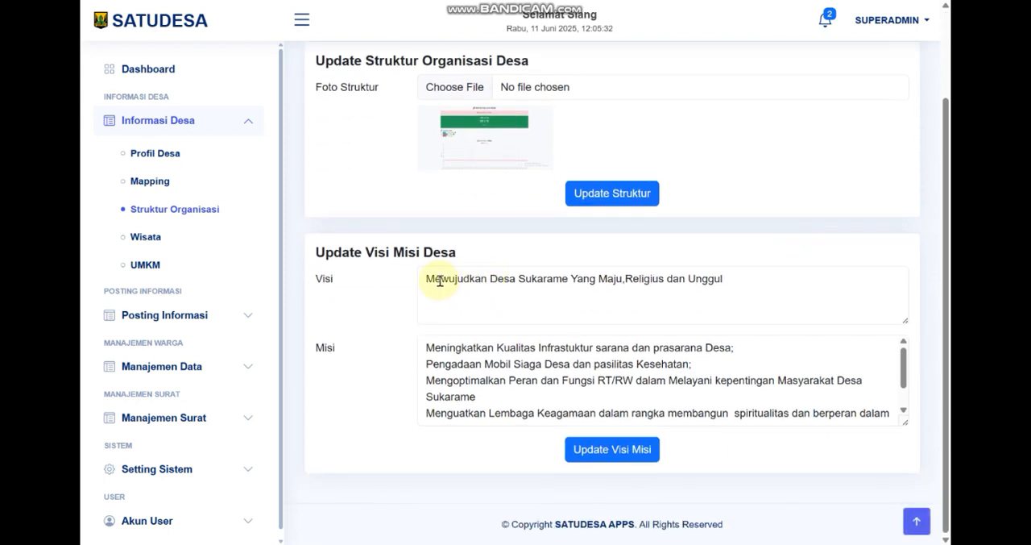
left_click_drag(748, 283, 405, 286)
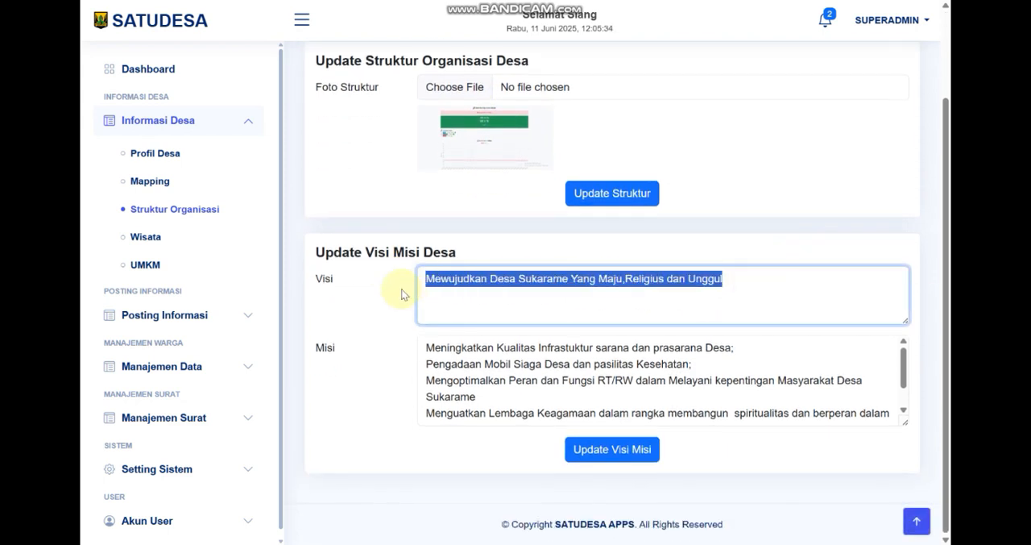
left_click(515, 376)
scroll(515, 375, "down", 1)
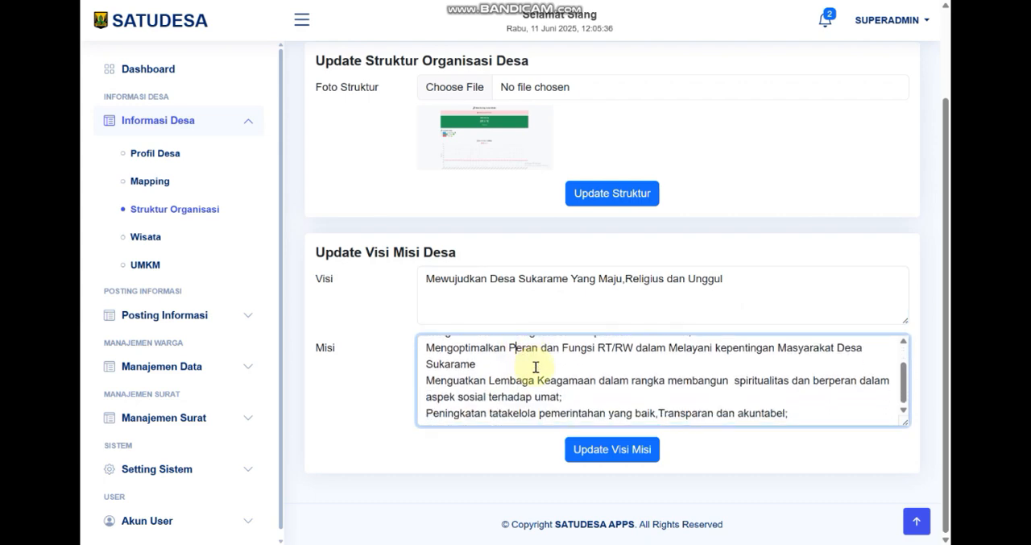
left_click(631, 458)
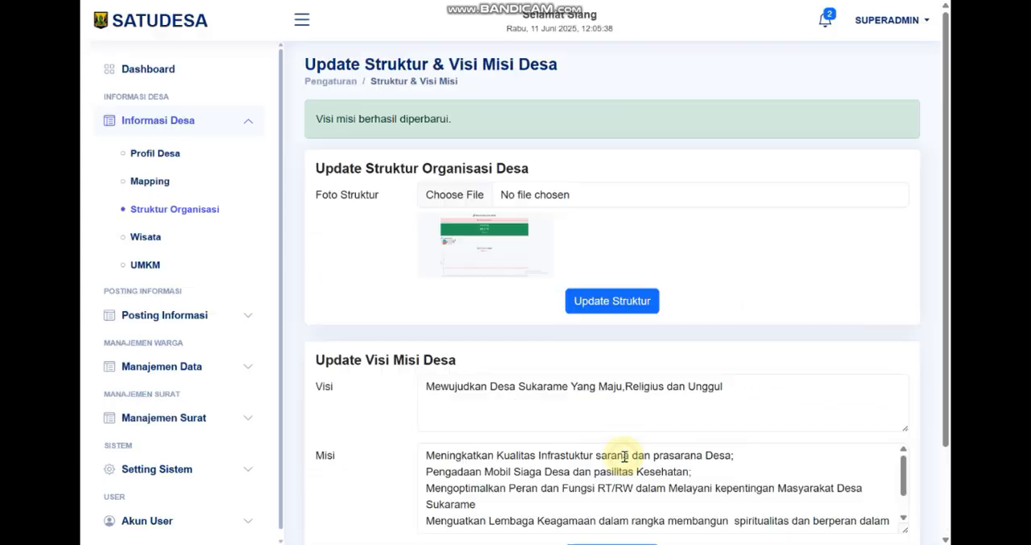
Start a new Wisata entry named KEBUN TEH ALAMI with description KEBUN TEH and "-" as its Lokasi
left_click(153, 242)
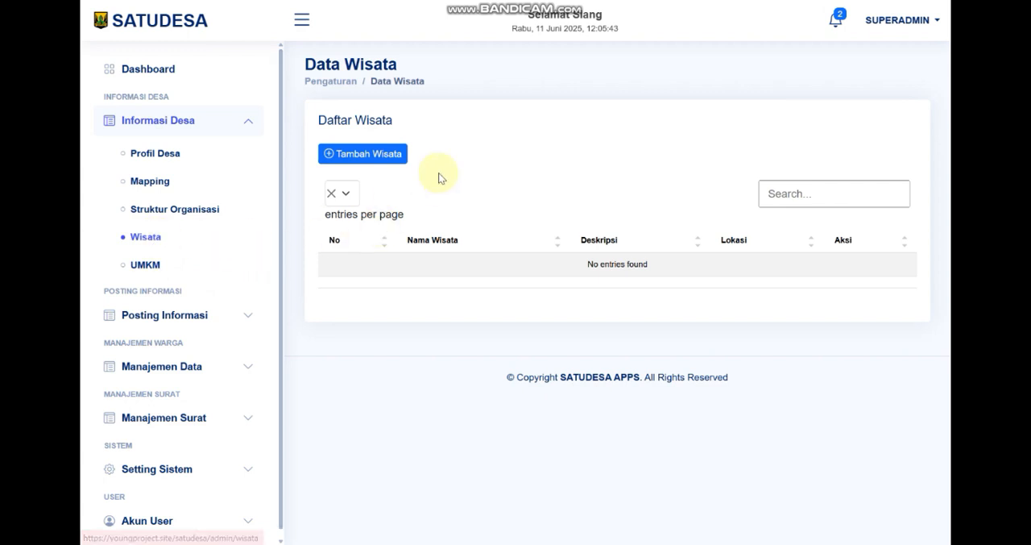
left_click(392, 154)
left_click(443, 115)
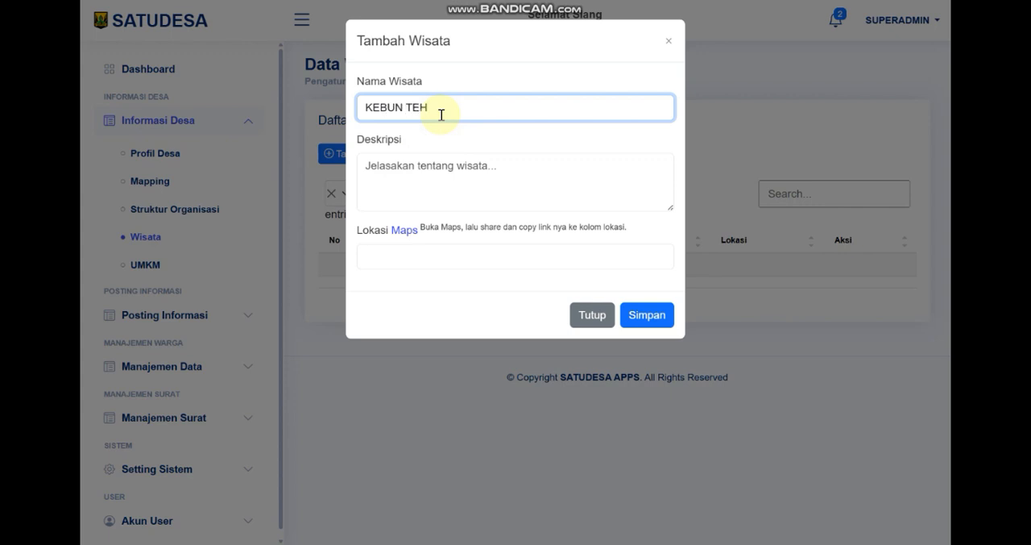
left_click(465, 156)
type("KEBUN TEH")
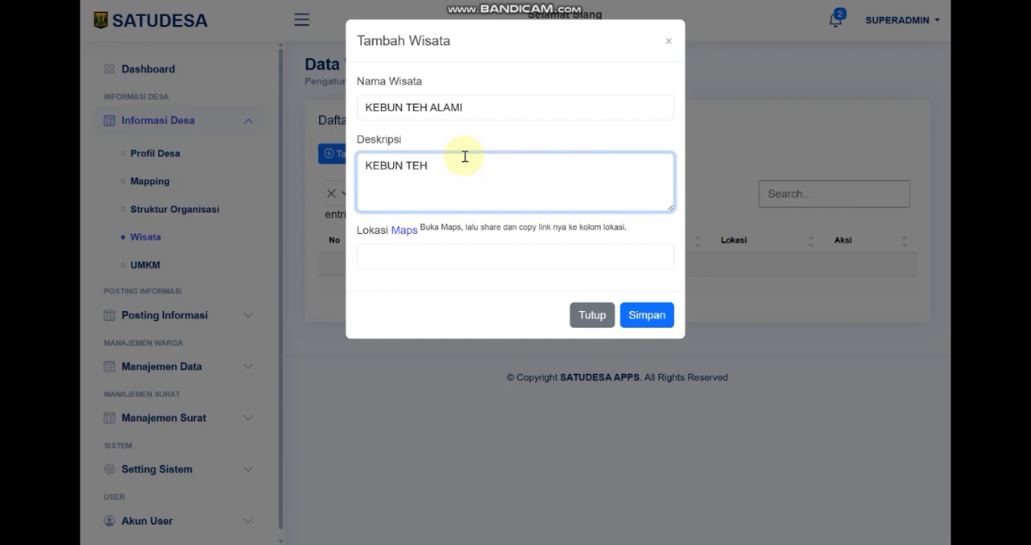
left_click(422, 258)
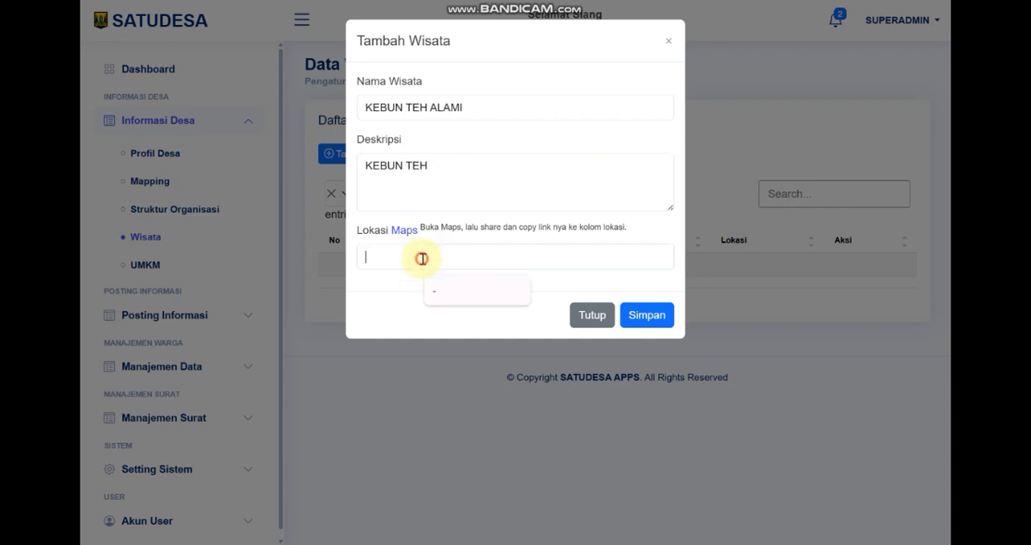
type("-")
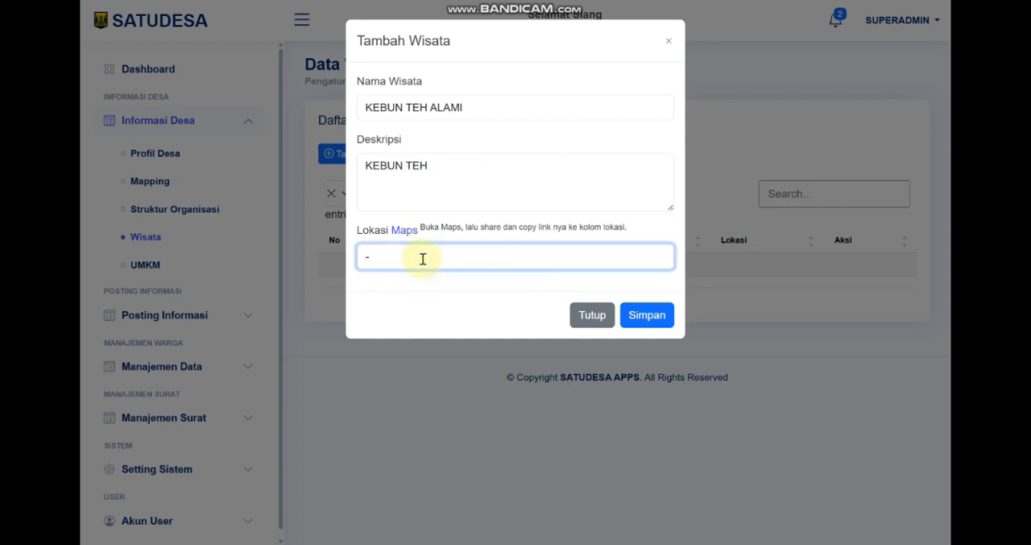
Save the Wisata entry, highlighting the Lokasi hint in the form and the entry's name in the list
left_click_drag(420, 229, 631, 229)
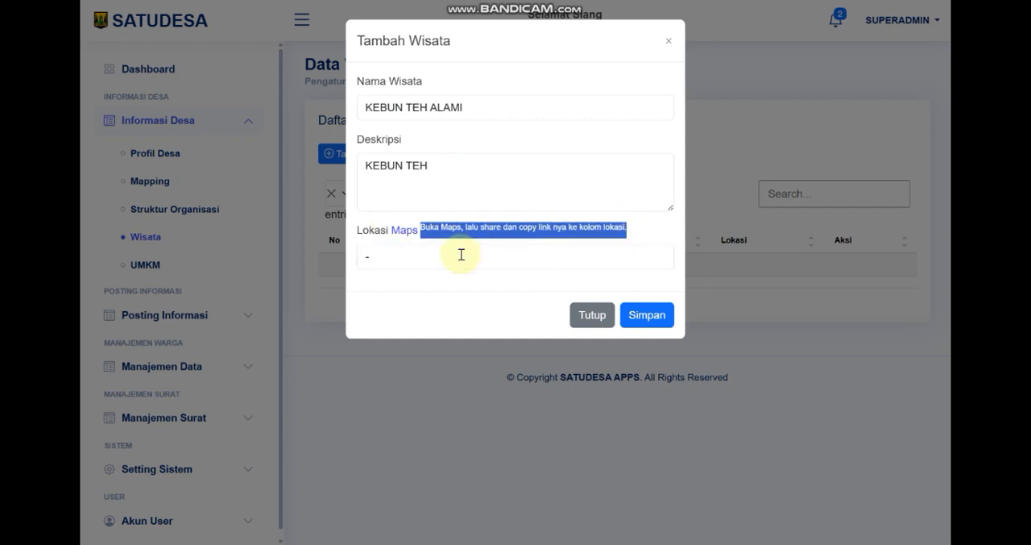
double_click(406, 260)
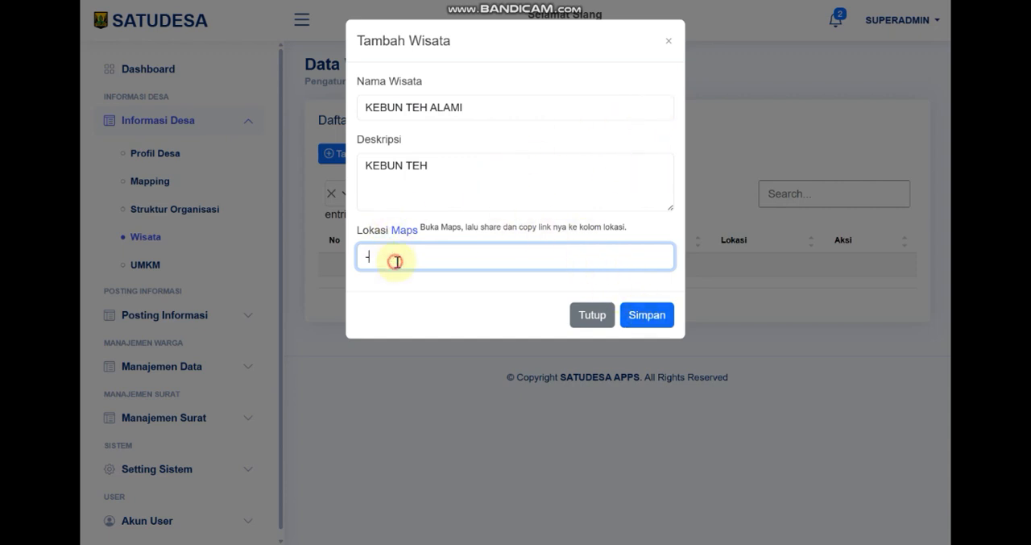
left_click(644, 322)
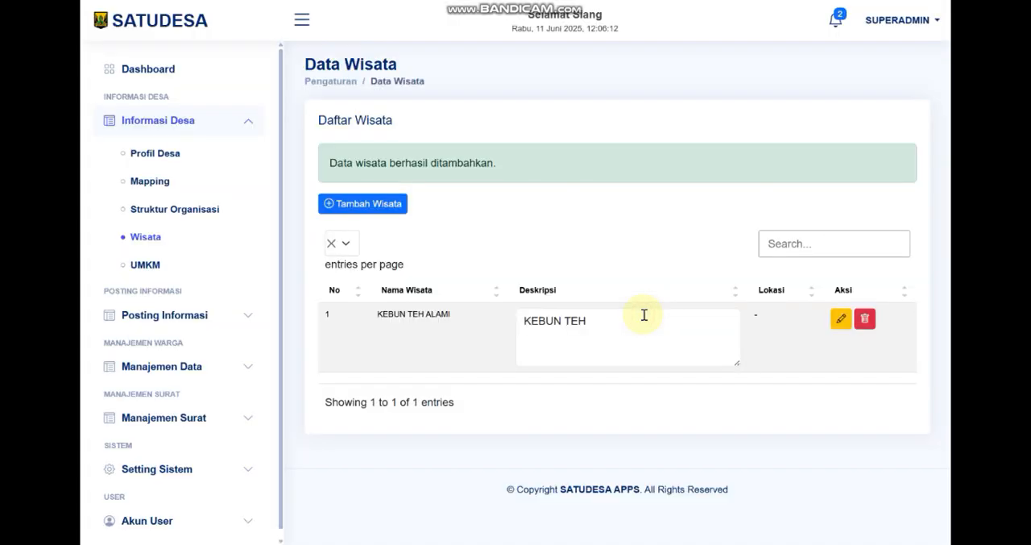
left_click_drag(369, 316, 454, 316)
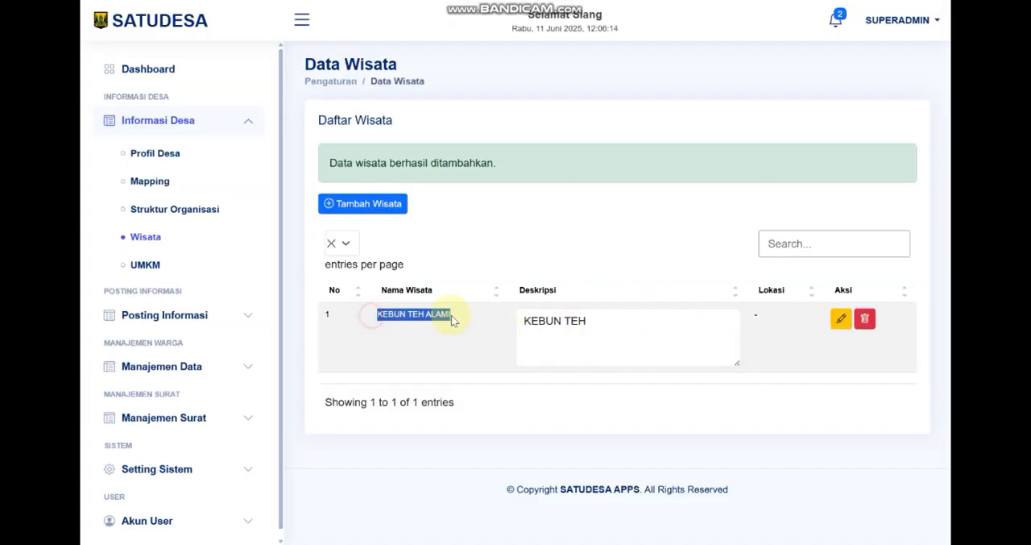
left_click(437, 336)
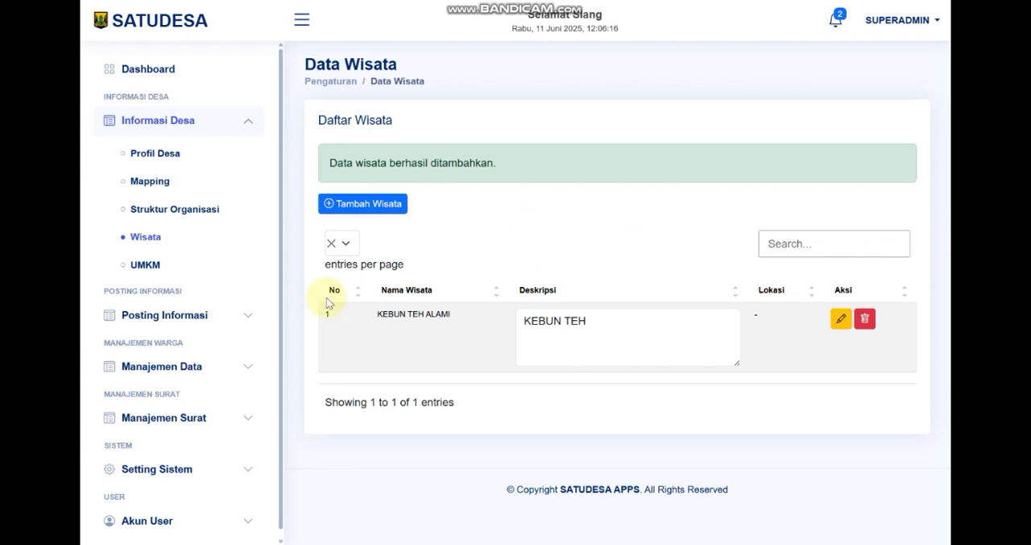
Start a new UMKM entry named BOLU TECH with the description USAHA PEMBUATAN KUE BOLU
left_click(149, 265)
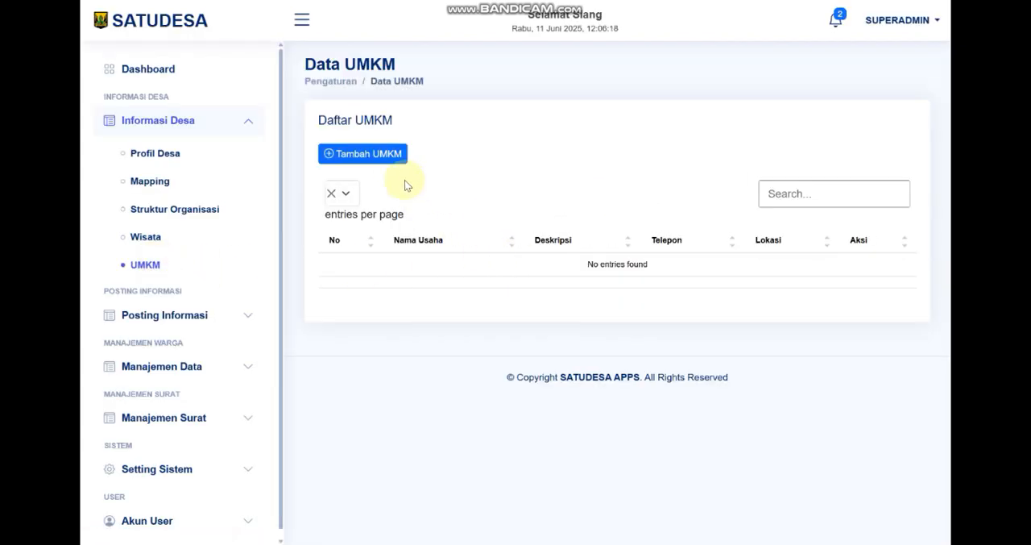
left_click(378, 154)
left_click(419, 109)
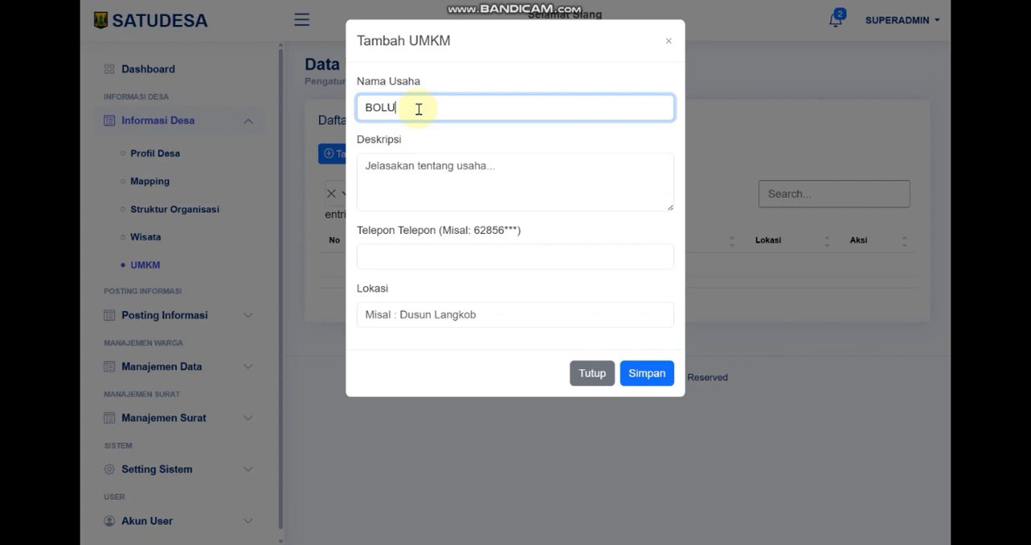
left_click_drag(419, 109, 362, 102)
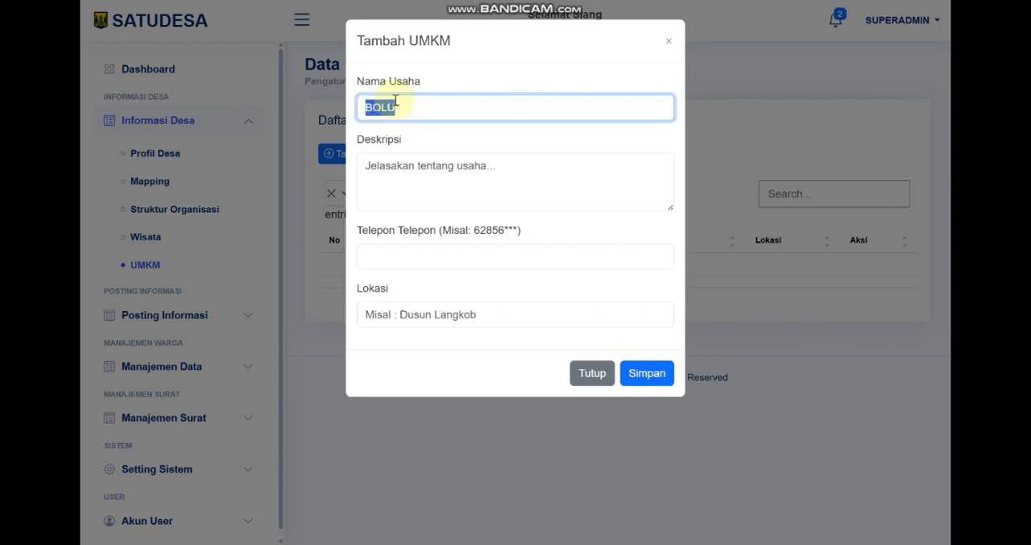
left_click(421, 116)
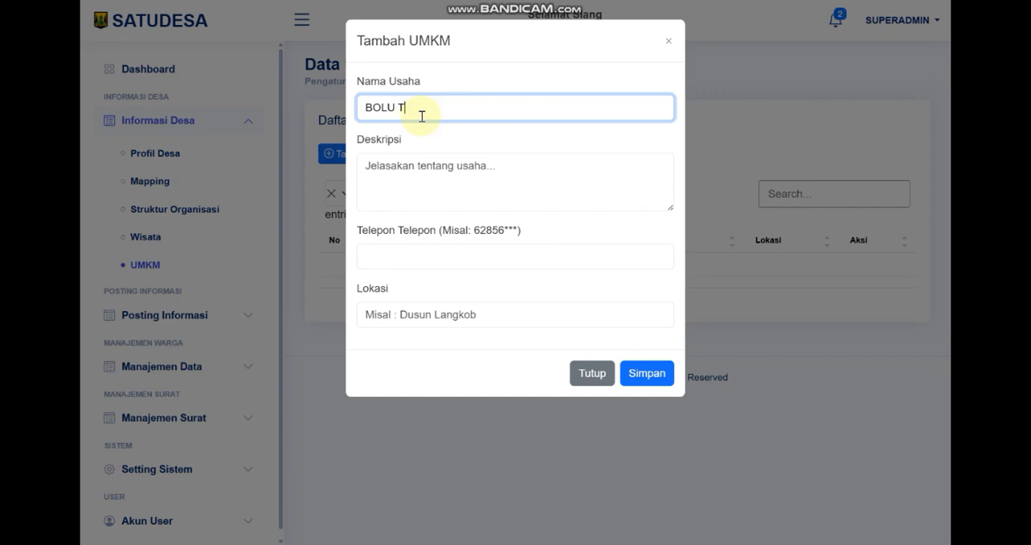
left_click(438, 164)
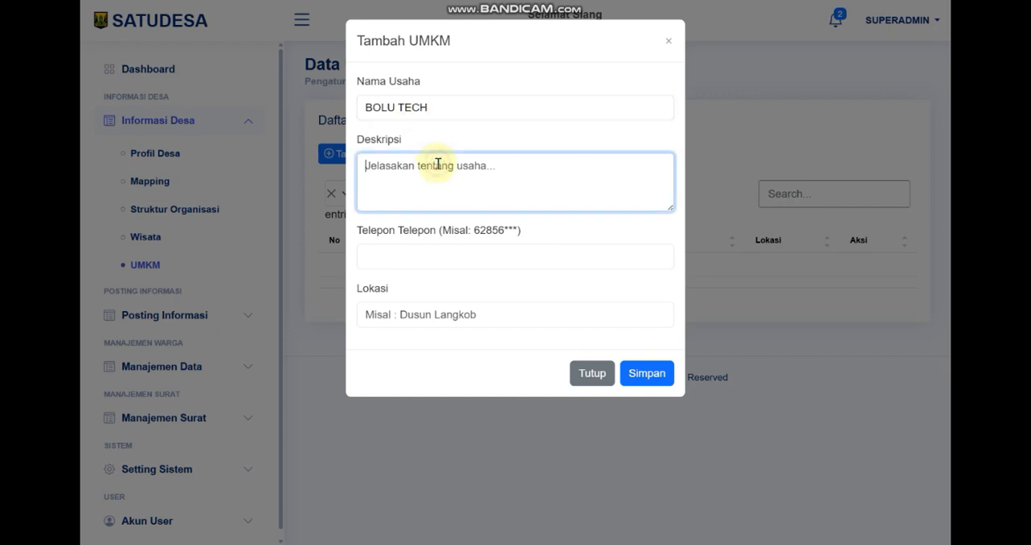
type("USAHA")
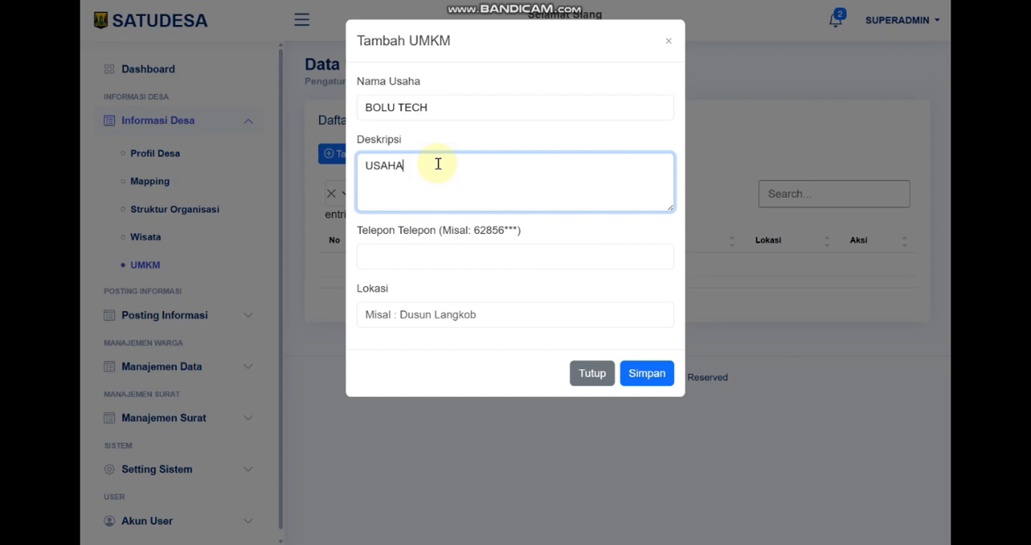
type(" PEMBUATAN KUE BOLU")
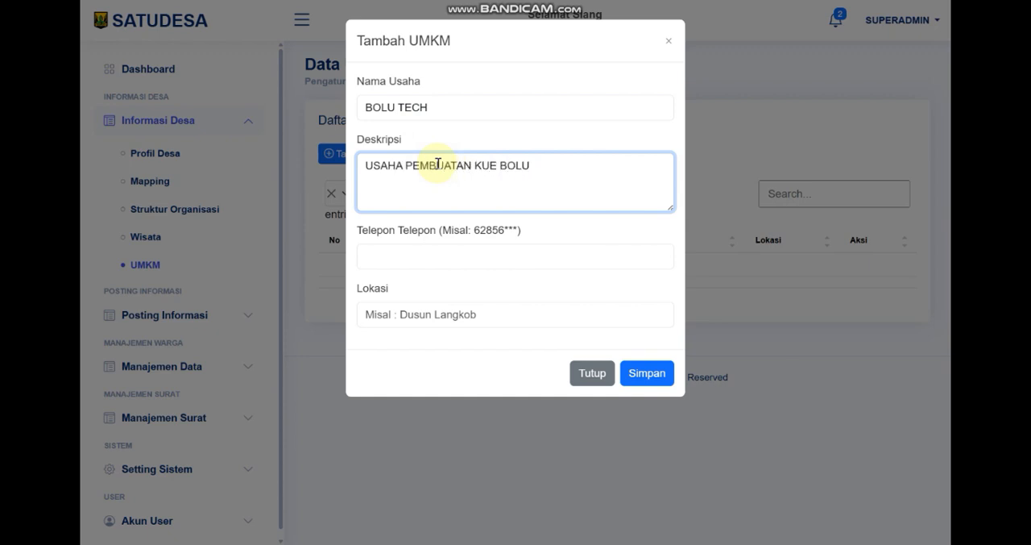
Enter the business's phone number, set Lokasi to CAROGE, and save the UMKM entry
left_click(449, 258)
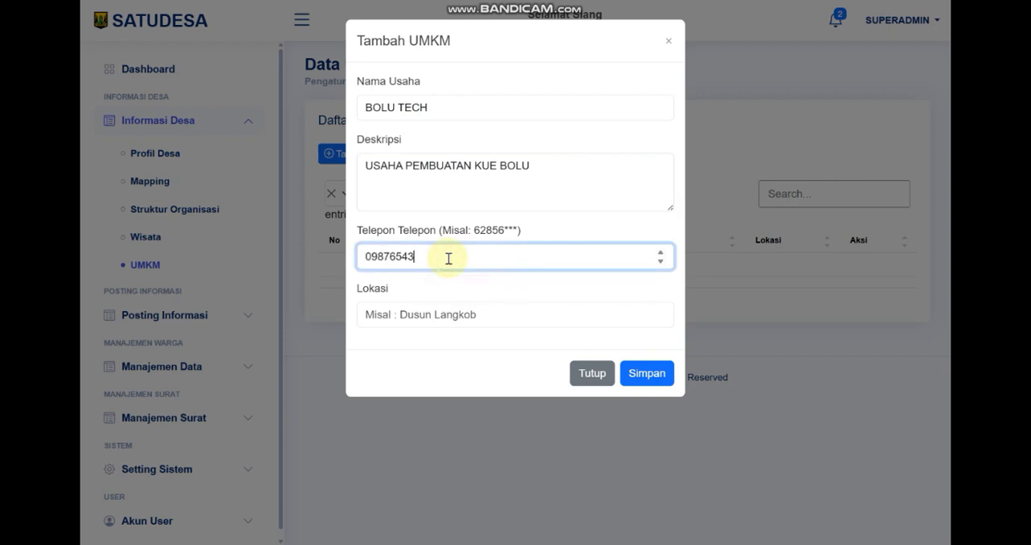
left_click(439, 312)
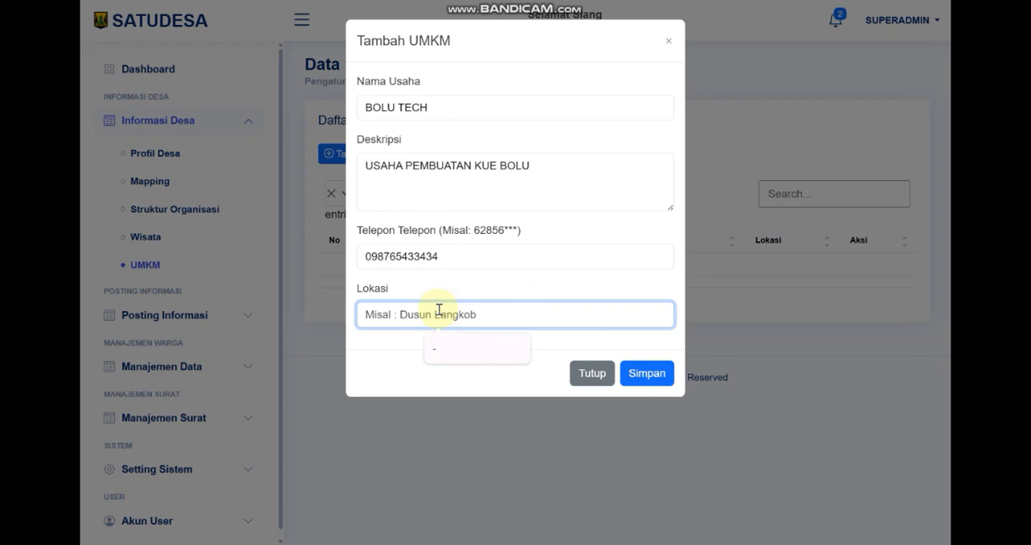
type("CAROGE")
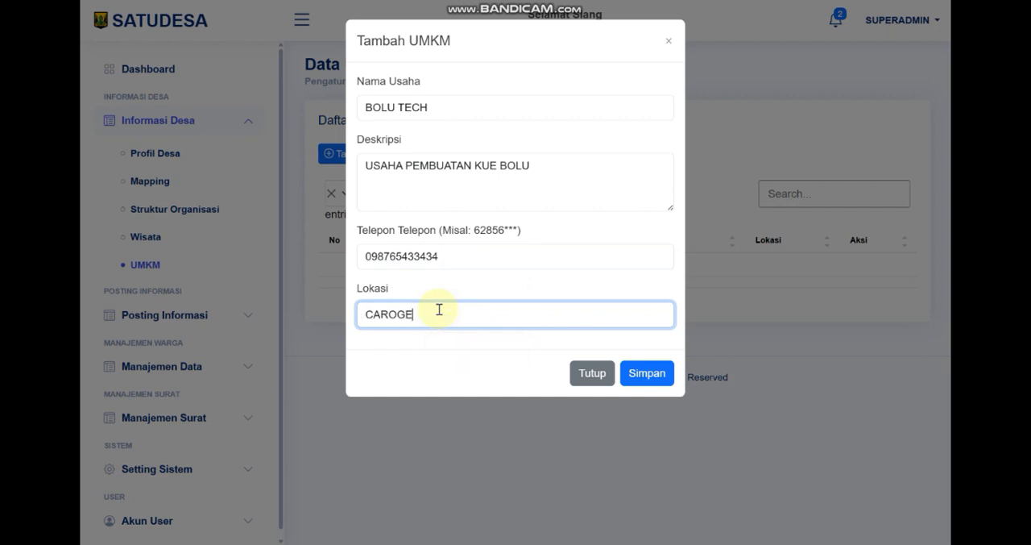
left_click(648, 375)
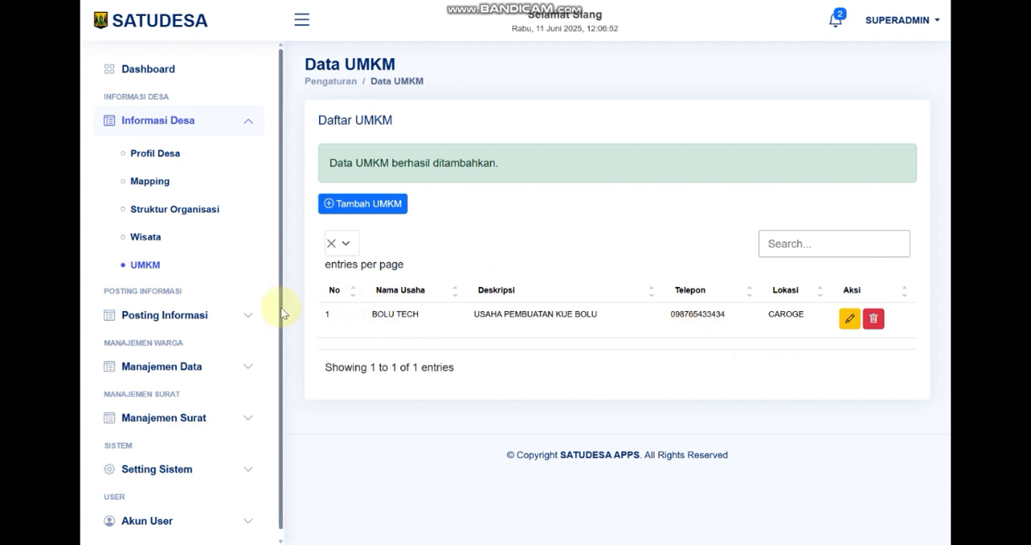
Open the Potensi Desa page and view the resident choices in the new-entry form, closing it without saving
left_click(188, 125)
left_click(182, 178)
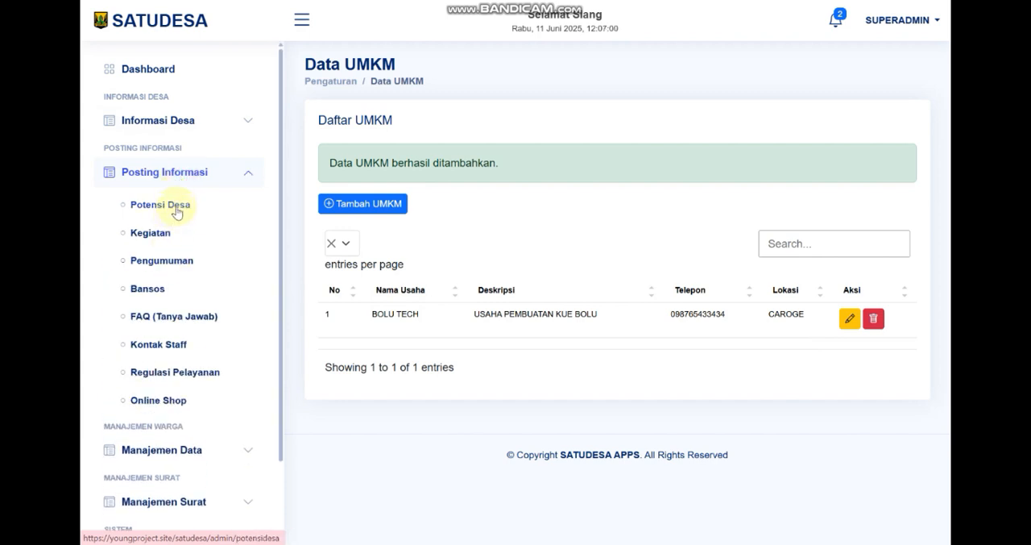
left_click(176, 210)
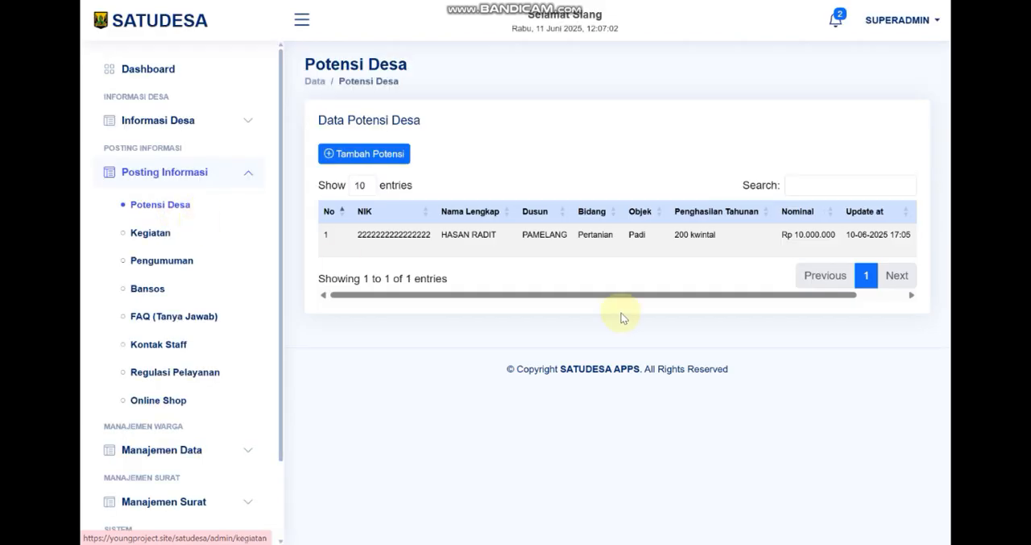
left_click(393, 154)
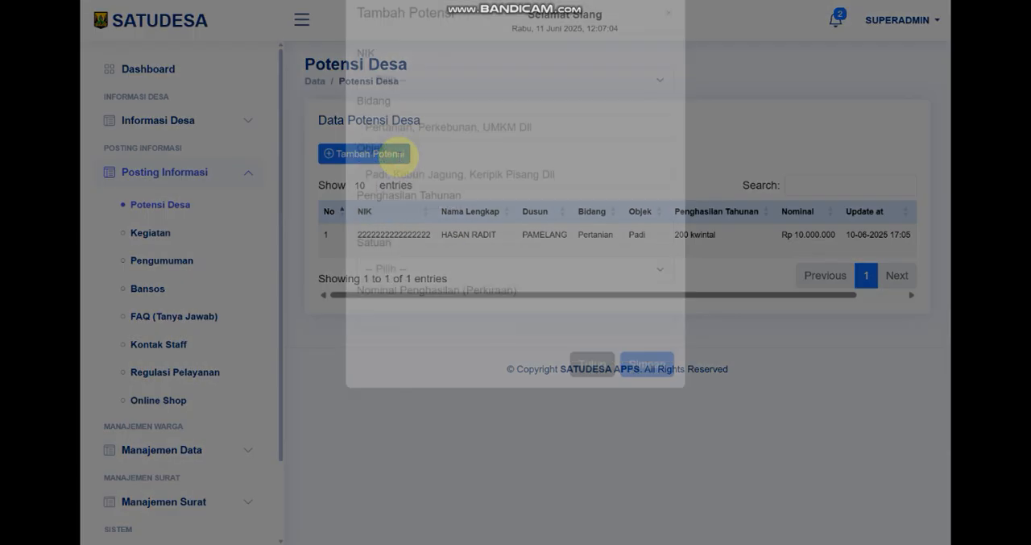
left_click(447, 107)
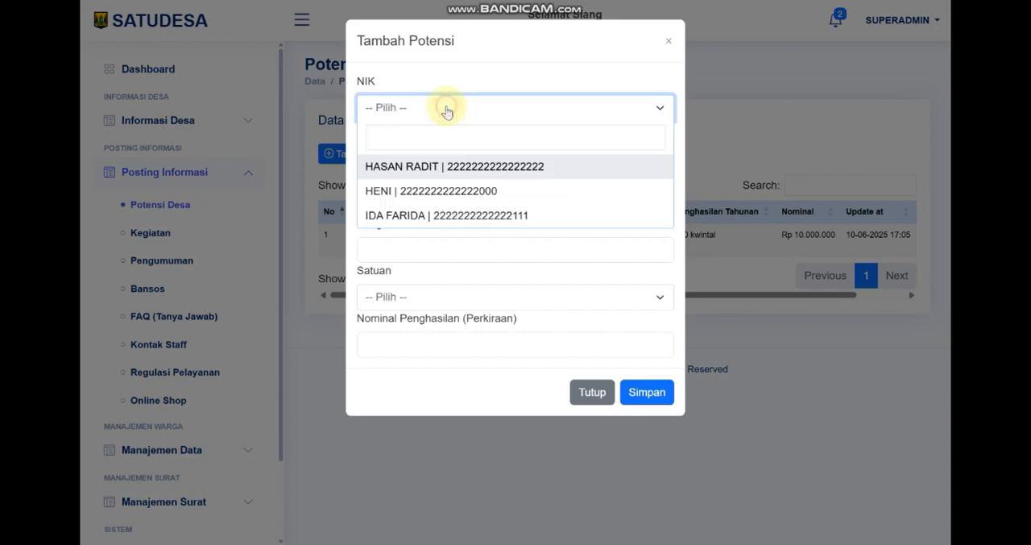
left_click(669, 42)
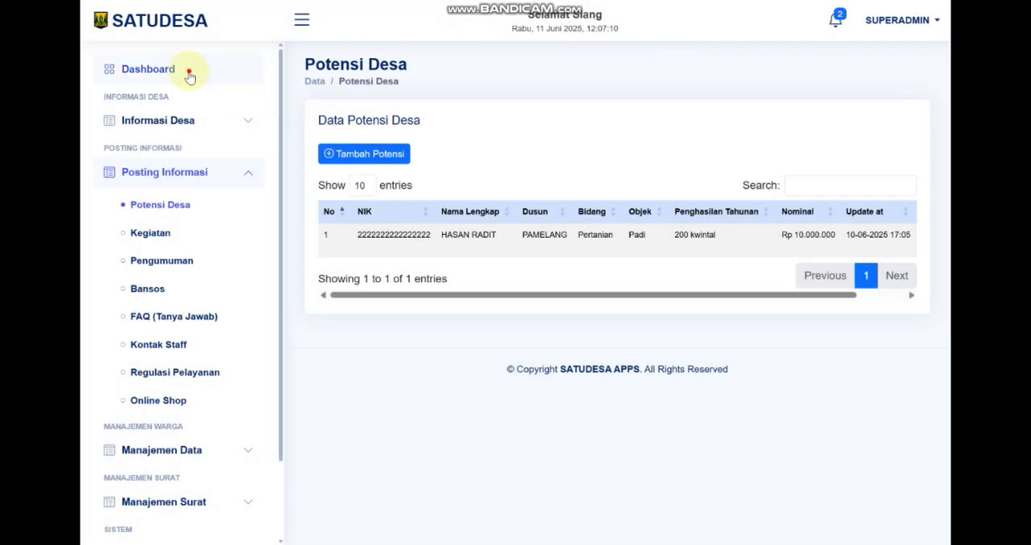
View the dashboard's Grafik Potensi Berdasarkan Alamat chart and highlight its title
left_click(191, 69)
scroll(496, 310, "down", 5)
scroll(495, 319, "down", 10)
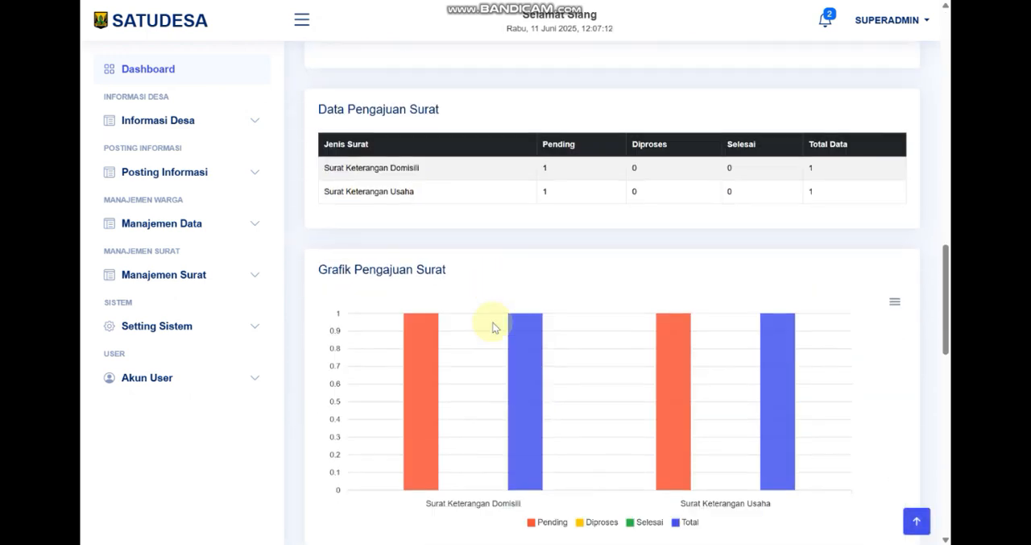
scroll(412, 304, "down", 5)
scroll(413, 290, "down", 3)
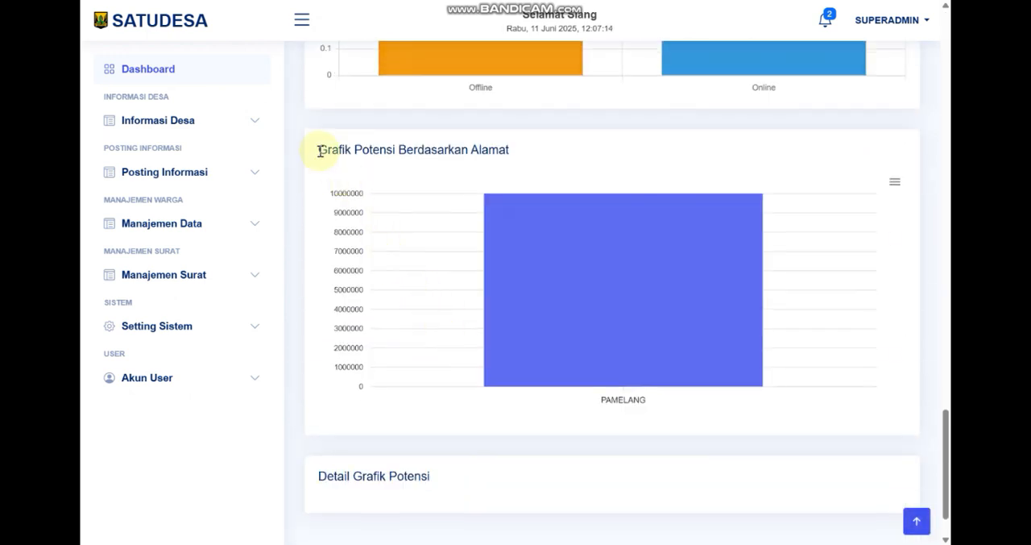
left_click_drag(320, 149, 514, 151)
Start a new Potensi Desa entry and choose the second resident in the NIK list
left_click(259, 174)
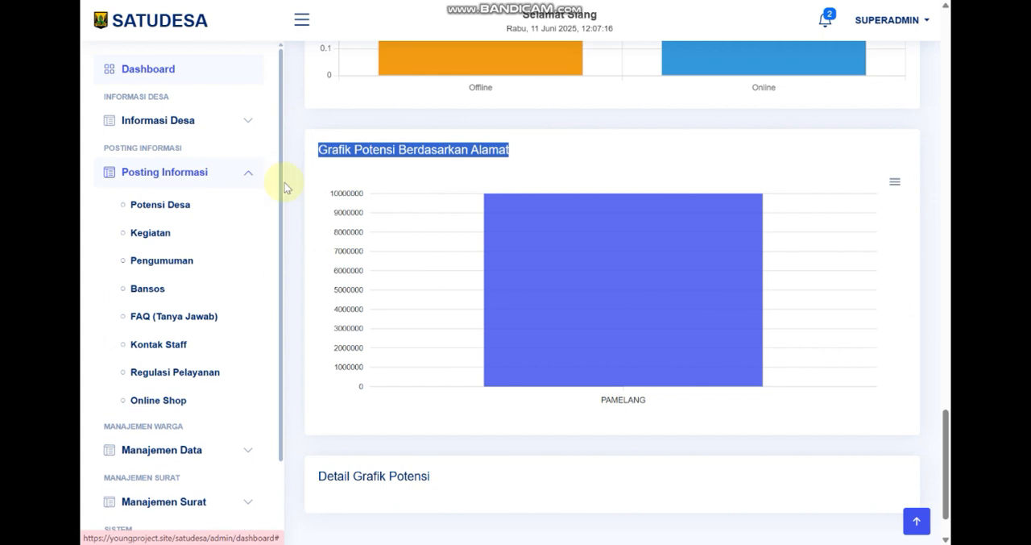
left_click(194, 206)
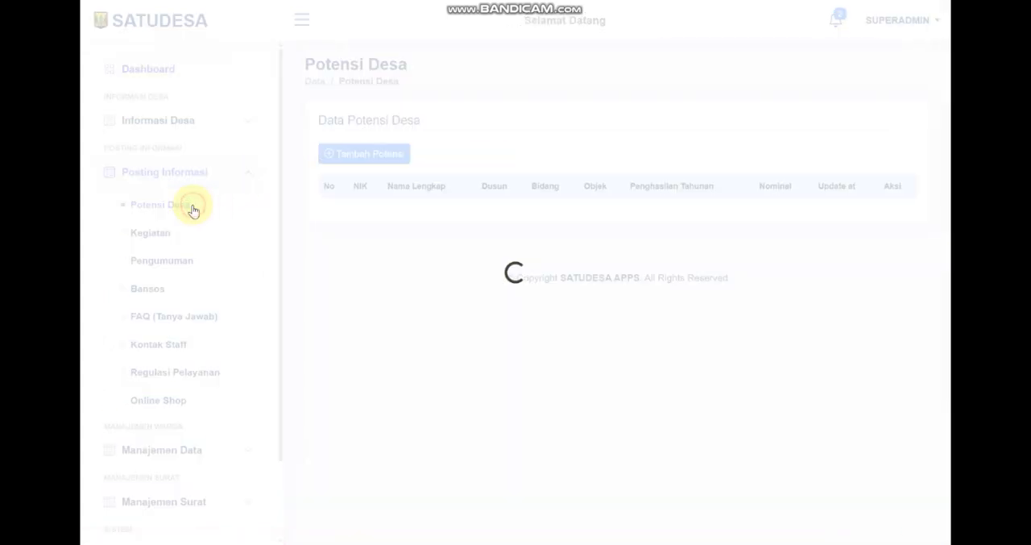
left_click_drag(474, 296, 329, 298)
left_click(378, 149)
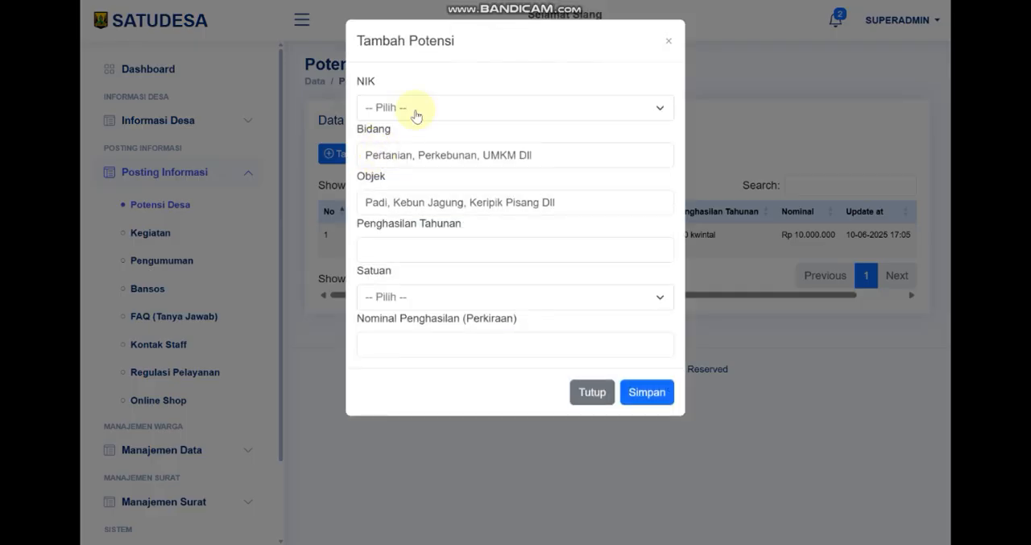
left_click(415, 109)
left_click(441, 137)
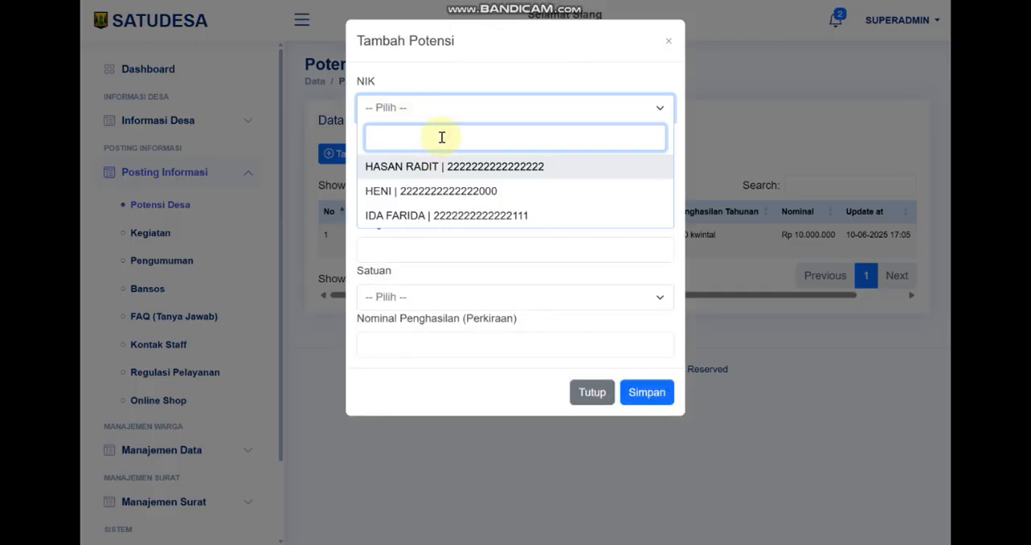
type("222")
left_click_drag(441, 137, 369, 139)
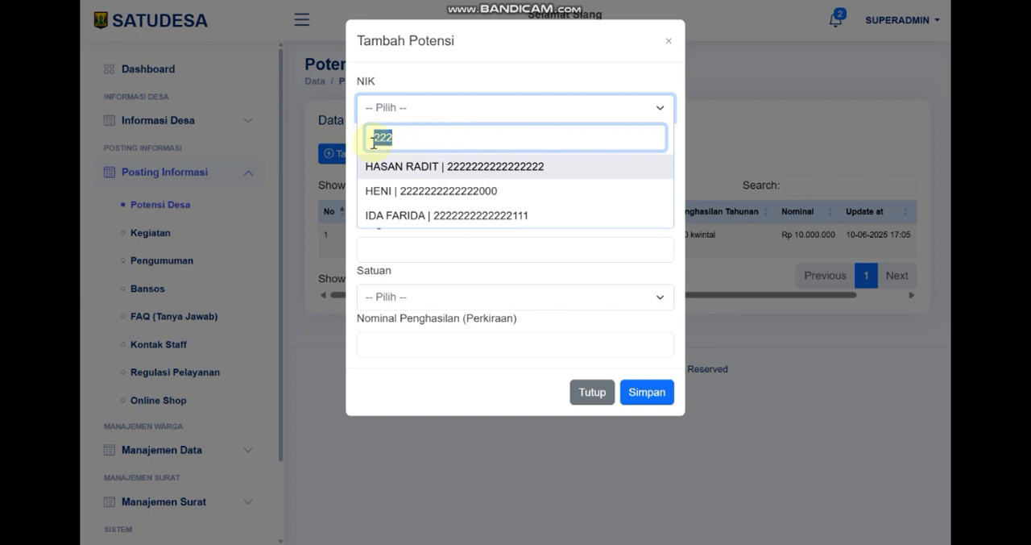
key("BackSpace")
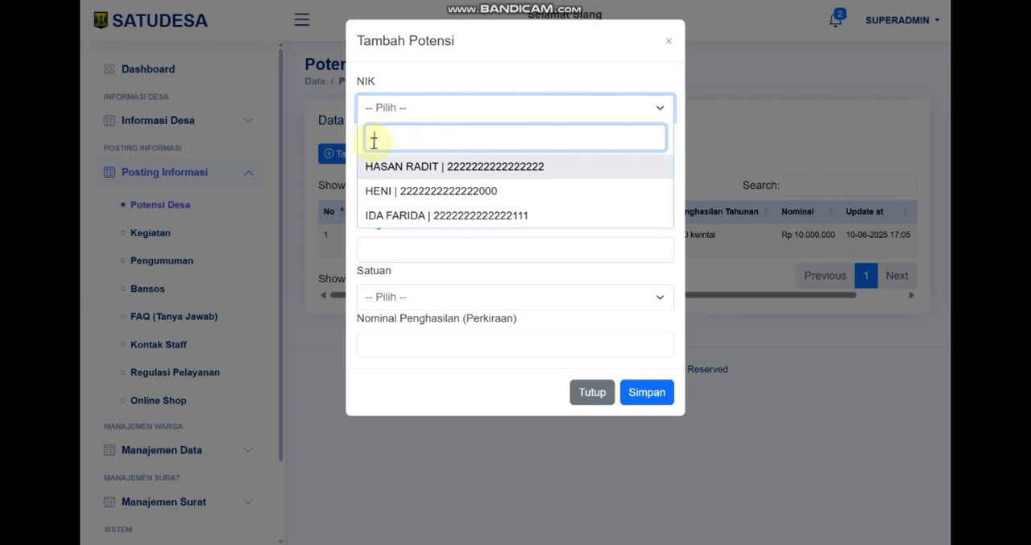
left_click(400, 197)
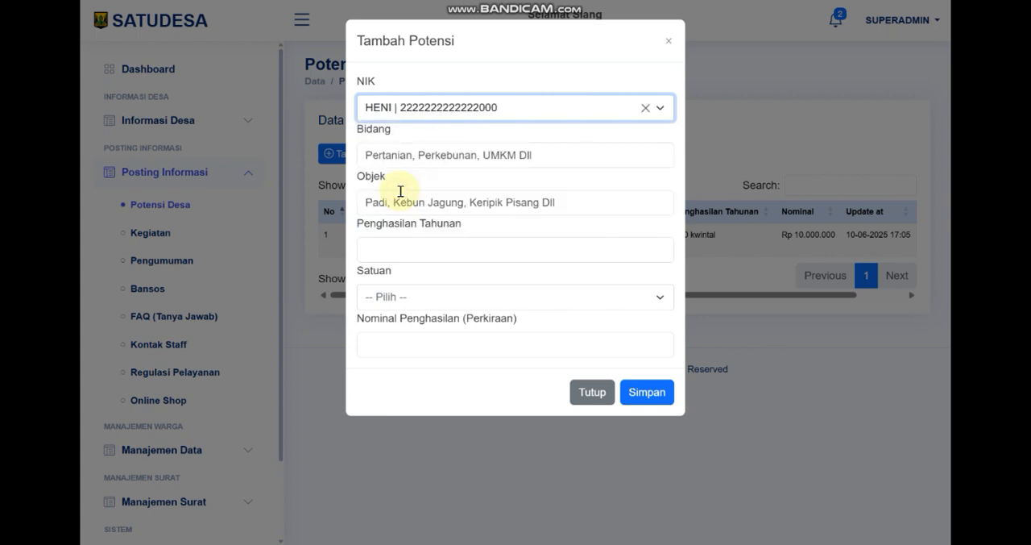
Set the potential entry's Bidang to Kebun and its Objek to Jagung
left_click(462, 164)
type("k")
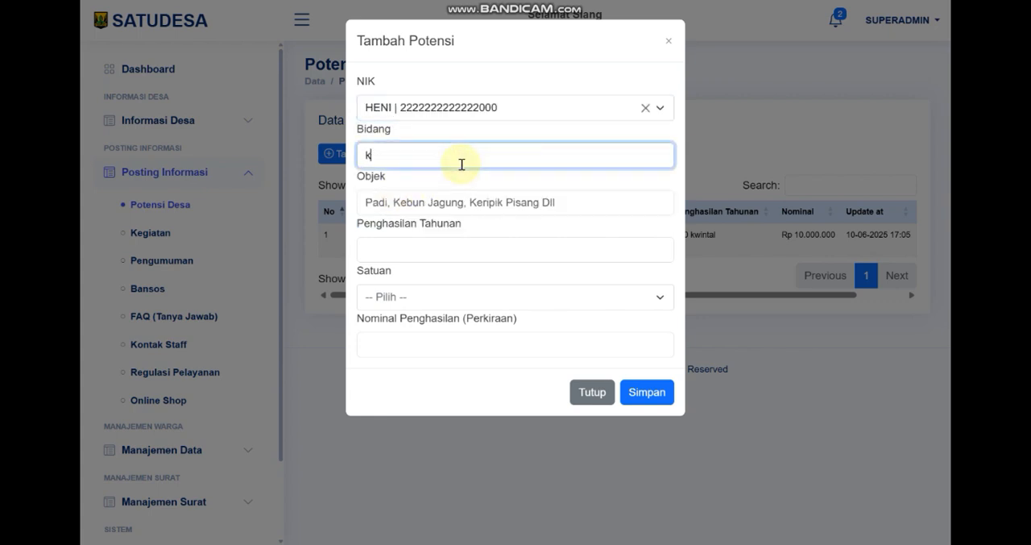
type("EBU")
key("BackSpace")
key("BackSpace")
key("BackSpace")
key("BackSpace")
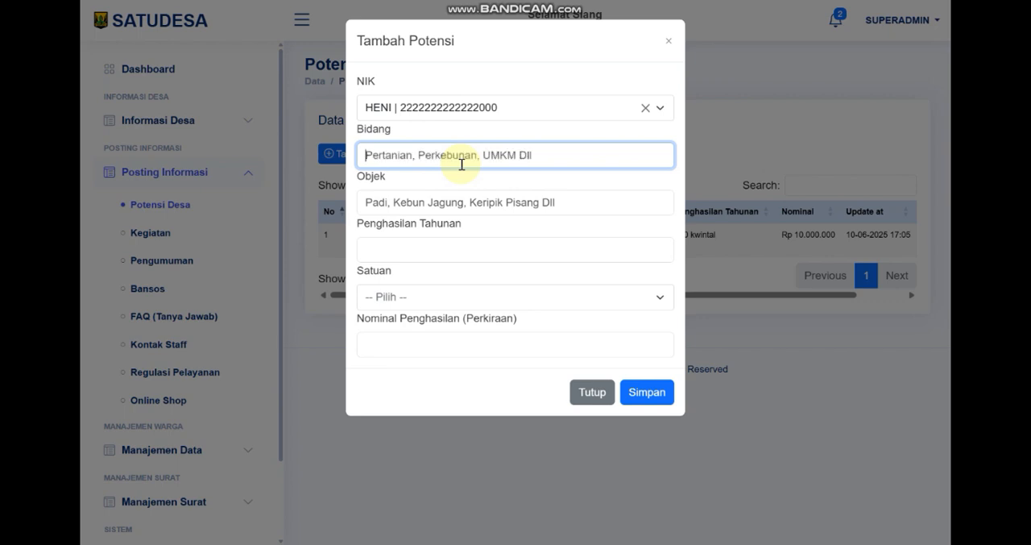
type("Kebun")
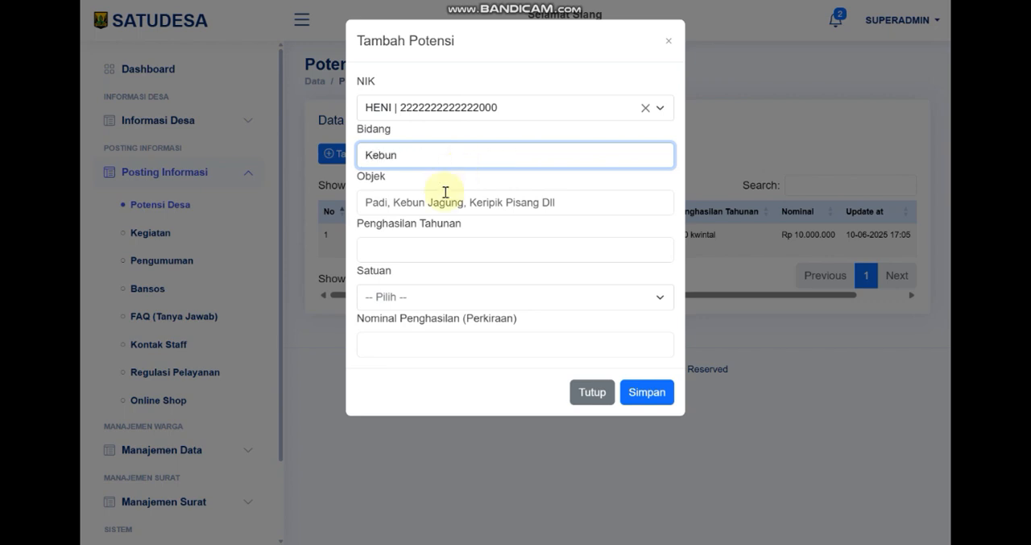
left_click(442, 198)
type("Jagung")
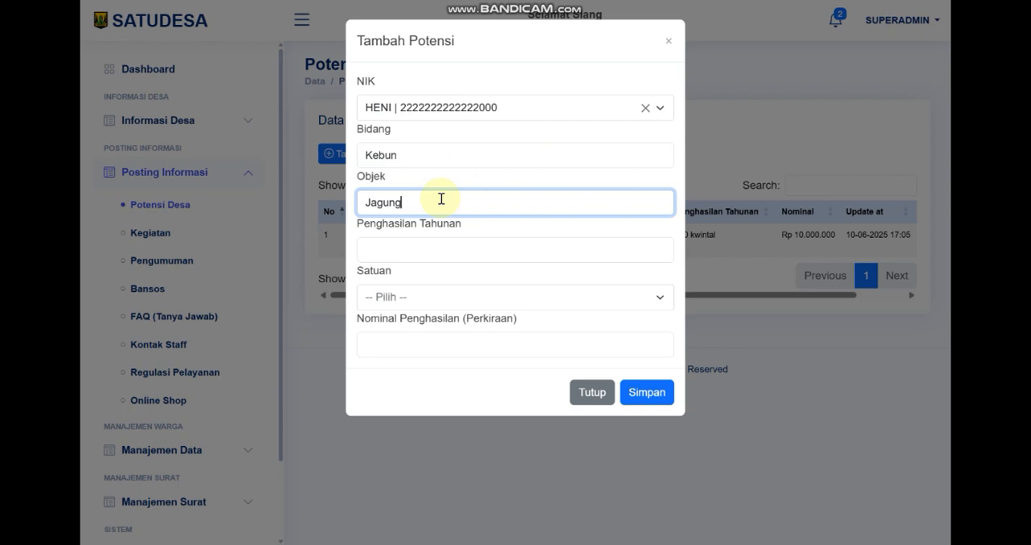
Set Penghasilan Tahunan to 10 Kwintal and Nominal Penghasilan to 20000000, and save the potential entry
left_click(427, 246)
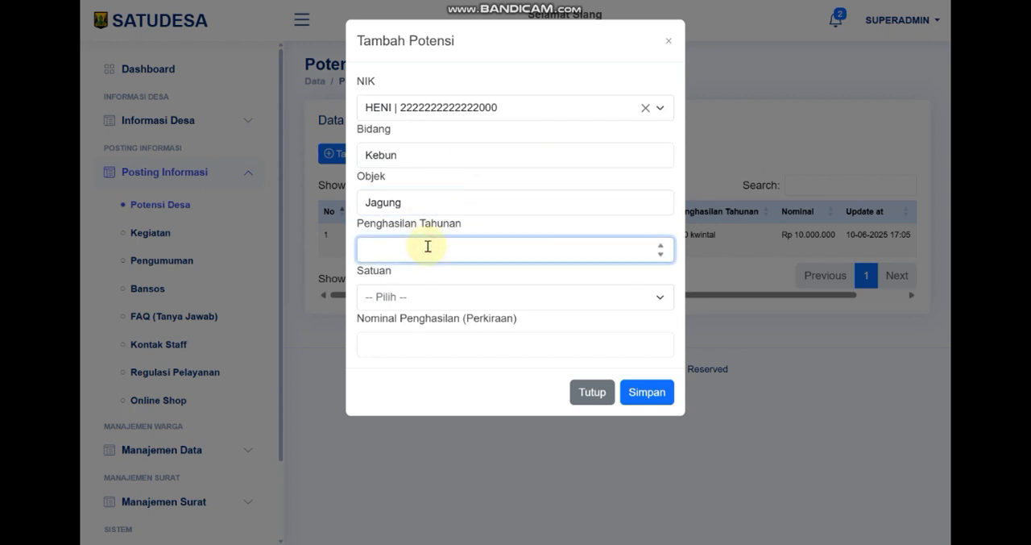
left_click(409, 300)
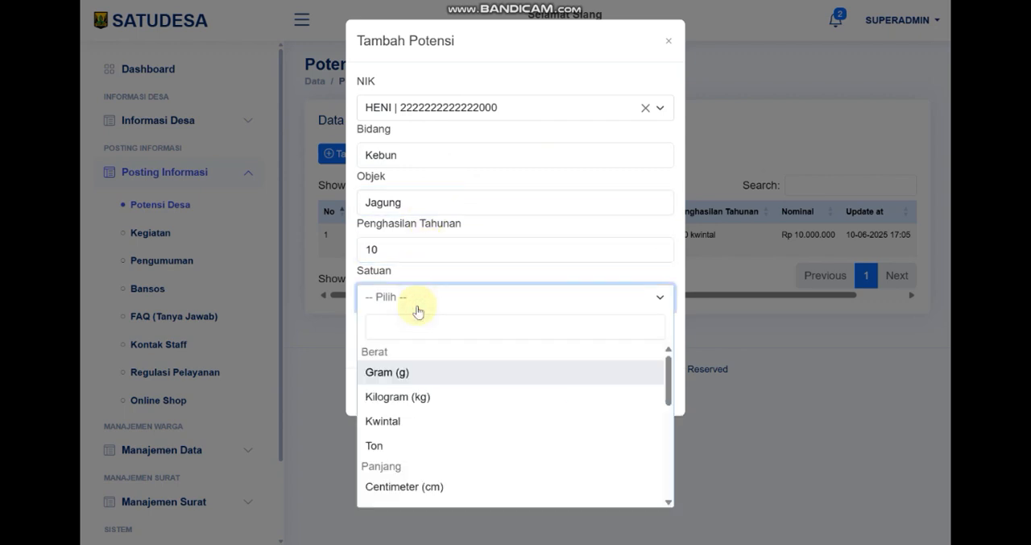
left_click(409, 419)
left_click(416, 342)
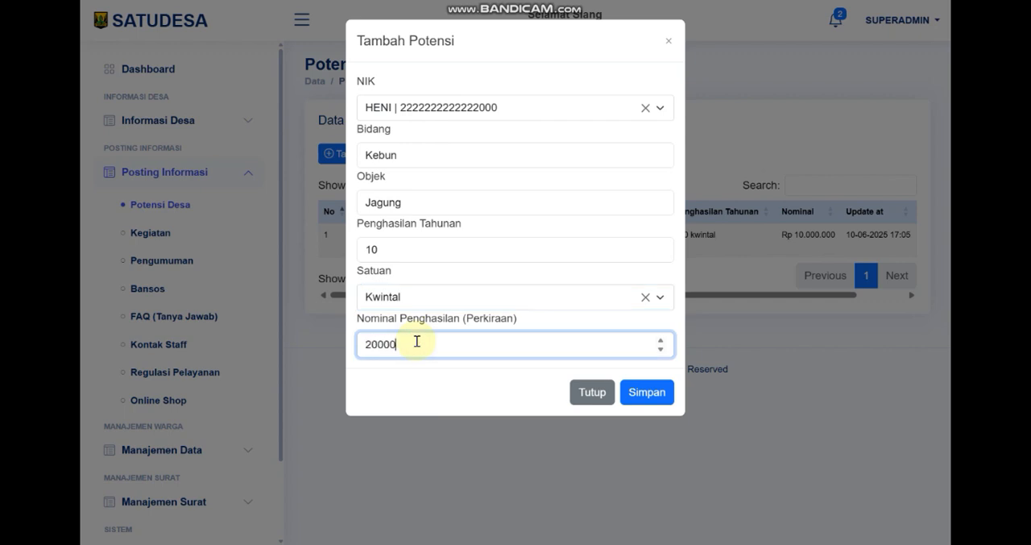
type("20000000")
left_click(636, 394)
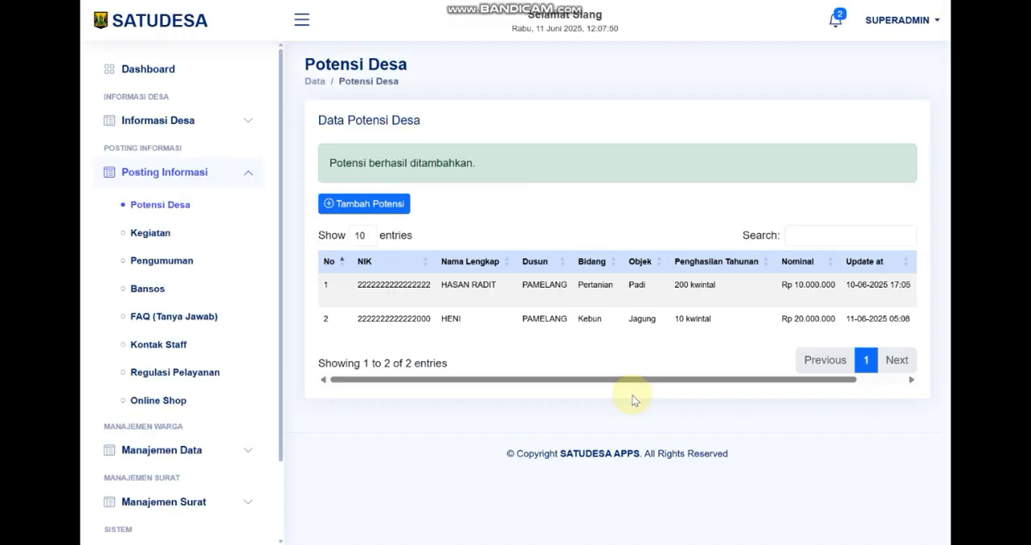
Drill into the PAMELANG bar of the dashboard's potential chart and inspect the Kebun and Pertanian bars in Detail Grafik Potensi
left_click(174, 70)
scroll(580, 355, "down", 20)
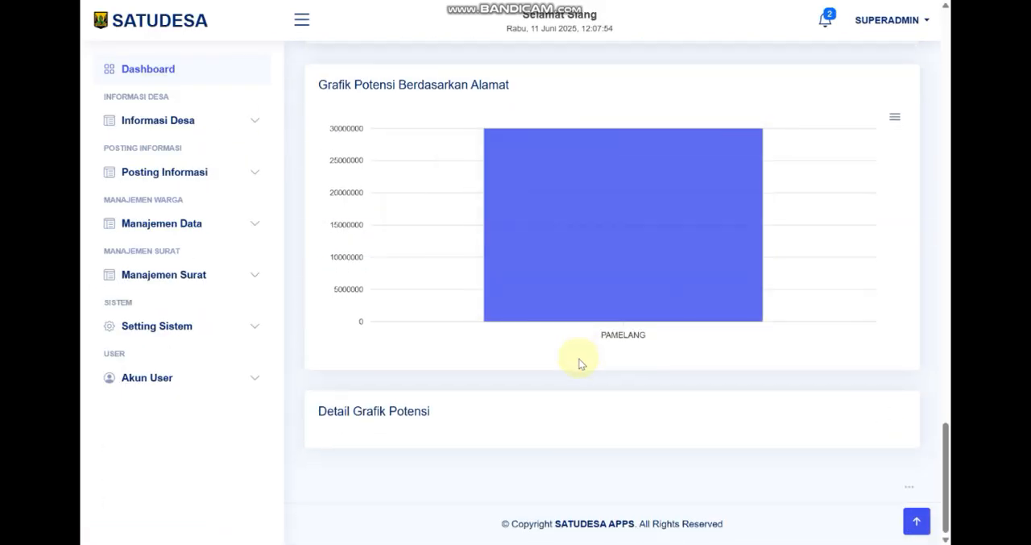
left_click(588, 286)
scroll(435, 366, "down", 3)
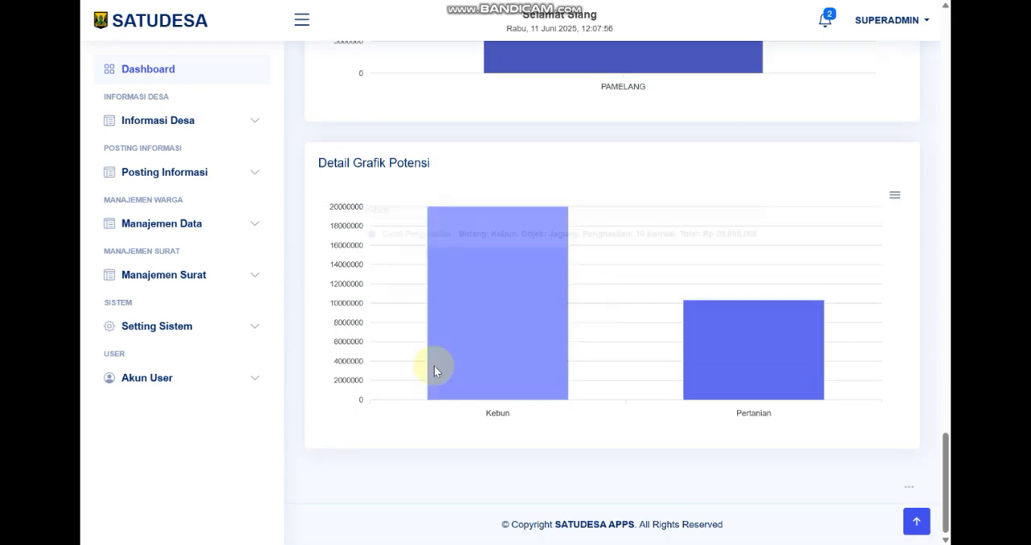
left_click(498, 338)
left_click(725, 356)
left_click(497, 356)
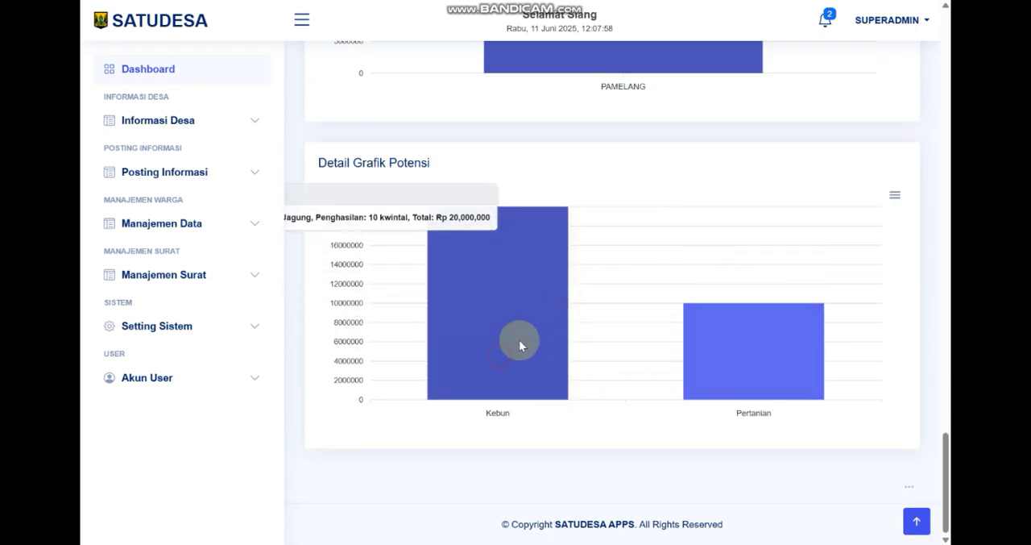
scroll(514, 336, "up", 6)
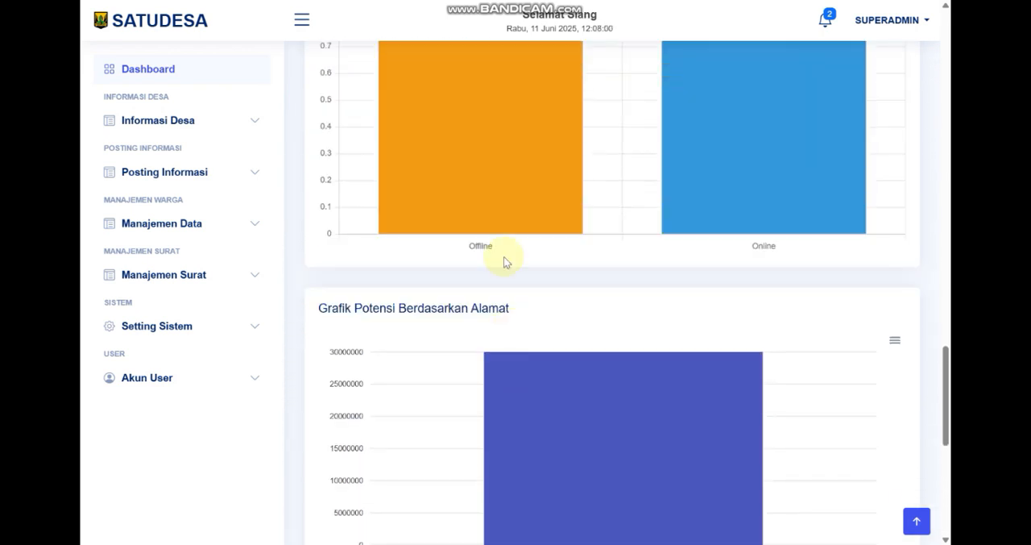
Open the Kegiatan page and view the blank new-activity form, closing it without saving
left_click(221, 174)
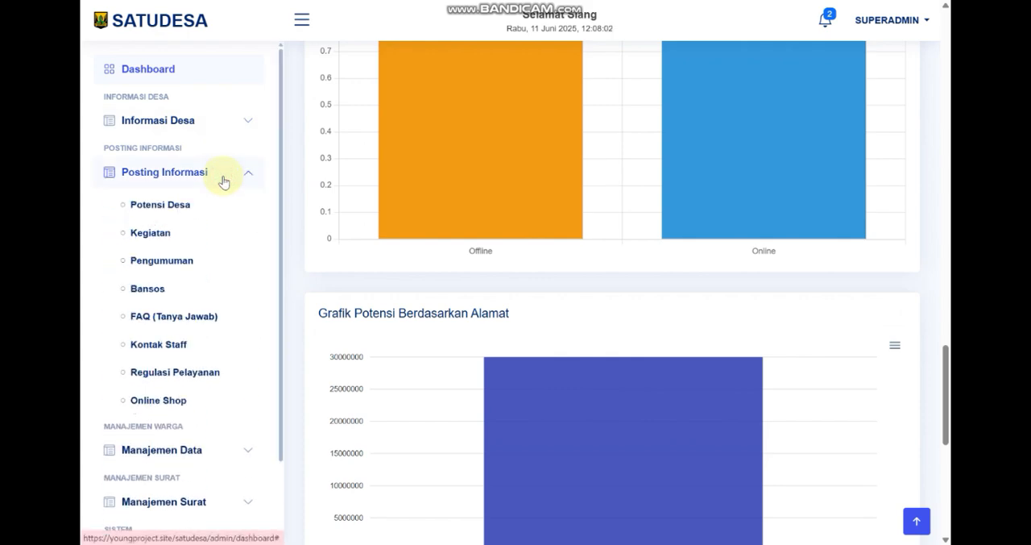
left_click(169, 234)
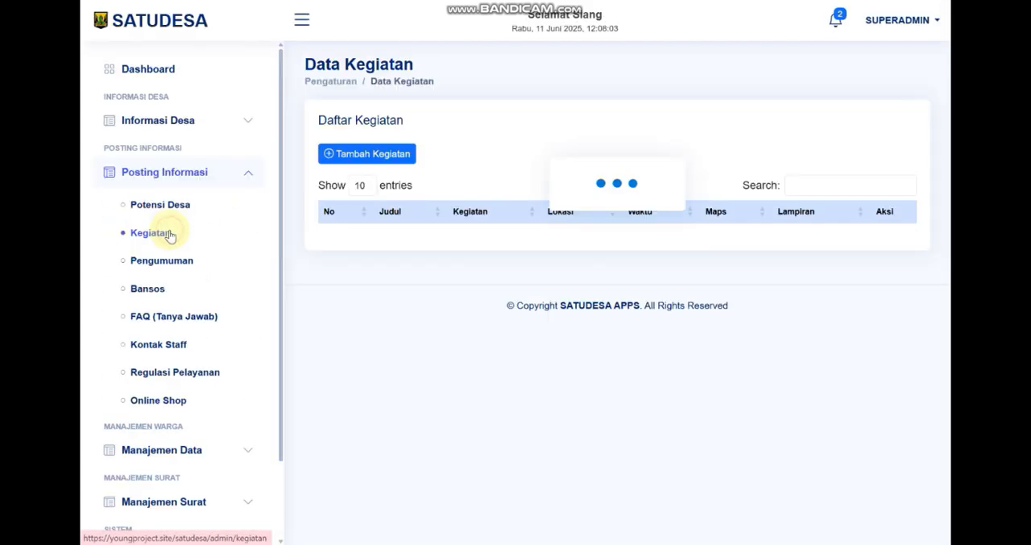
left_click(373, 153)
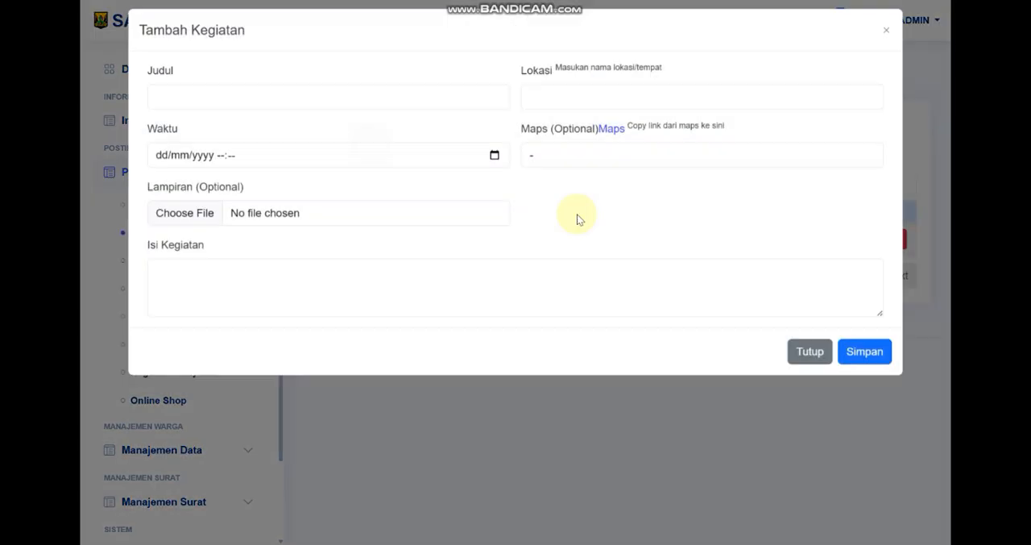
left_click(474, 416)
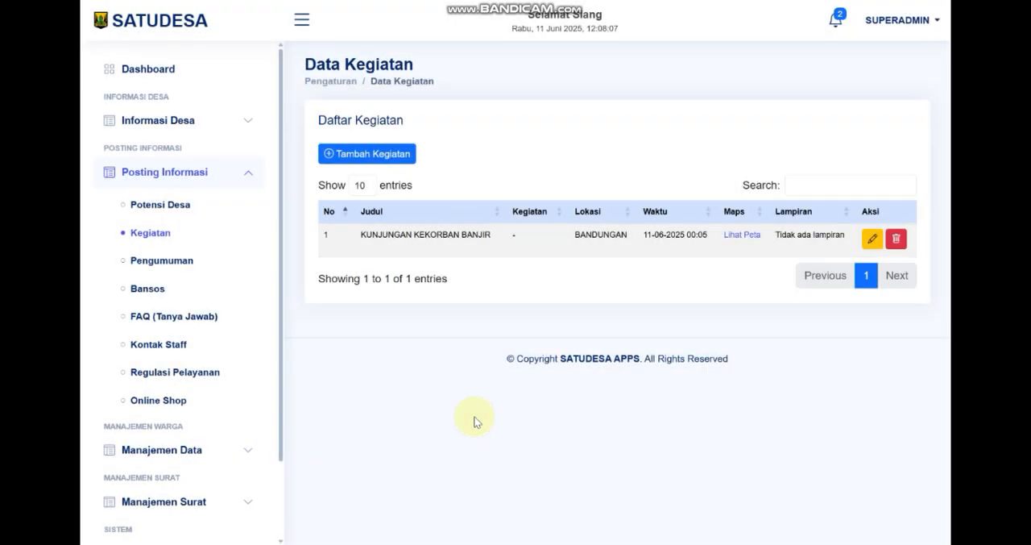
Look through the Pengumuman list and the blank new-announcement form, closing the form without saving
left_click(165, 262)
left_click_drag(716, 295, 603, 294)
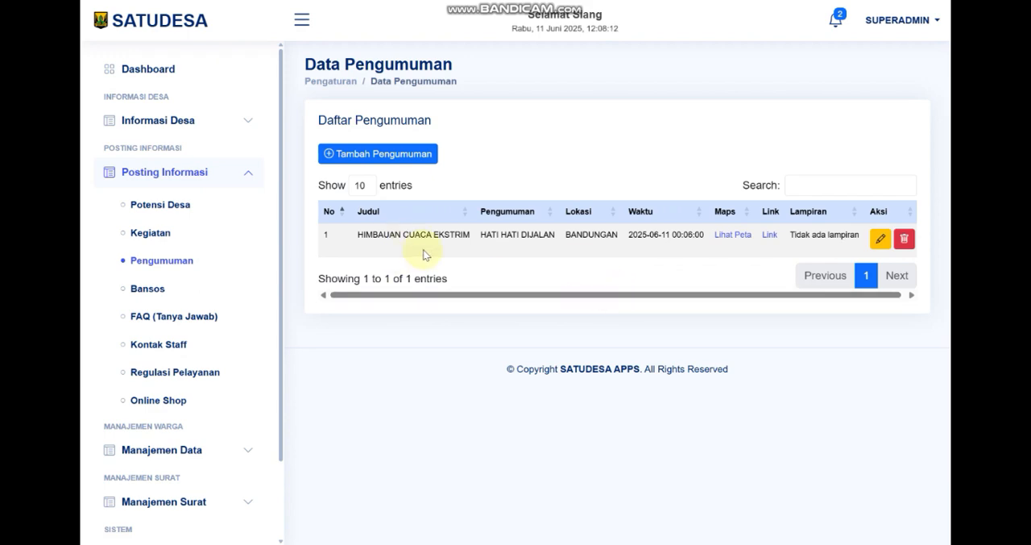
left_click(395, 152)
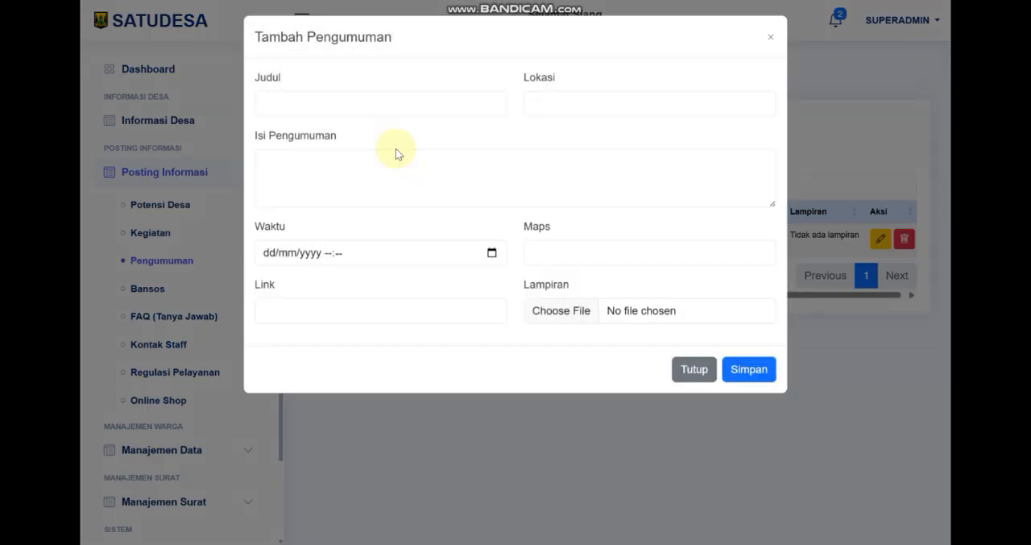
left_click(830, 271)
View the Bansos list and its blank new-entry form, closing the form without saving
left_click(149, 288)
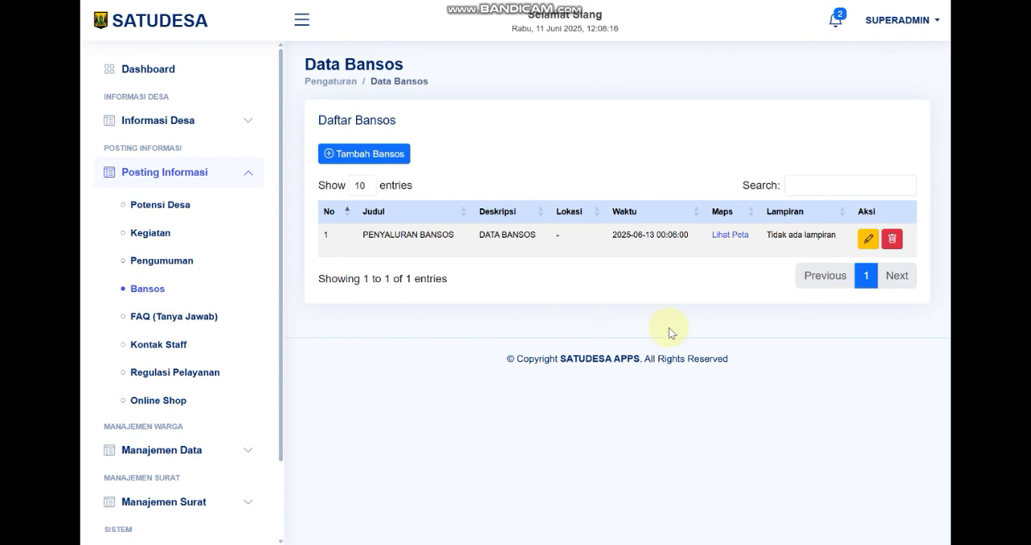
left_click(381, 154)
left_click(837, 296)
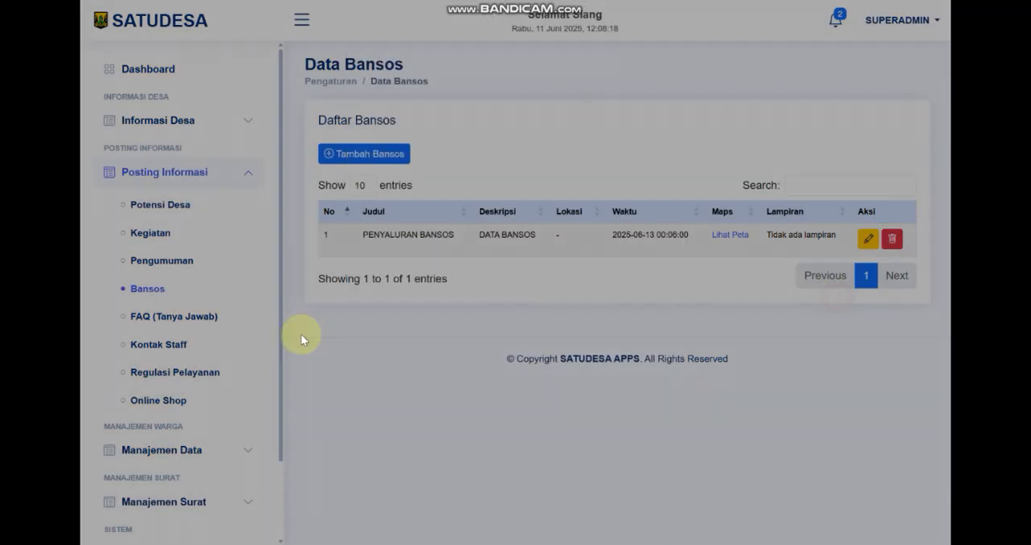
View the FAQ (Tanya Jawab) list and its blank new-question form, closing the form without saving
left_click(193, 316)
left_click(364, 154)
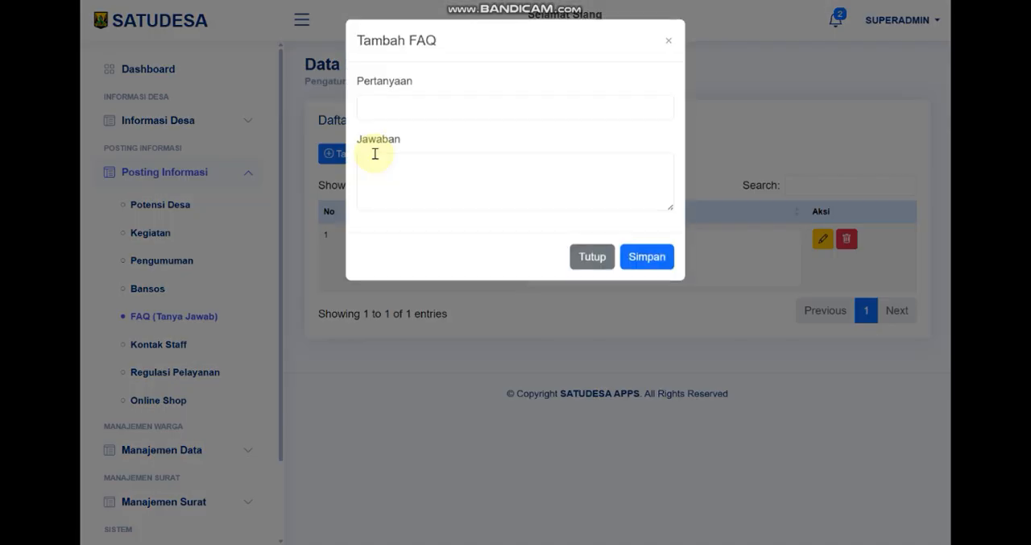
left_click(423, 318)
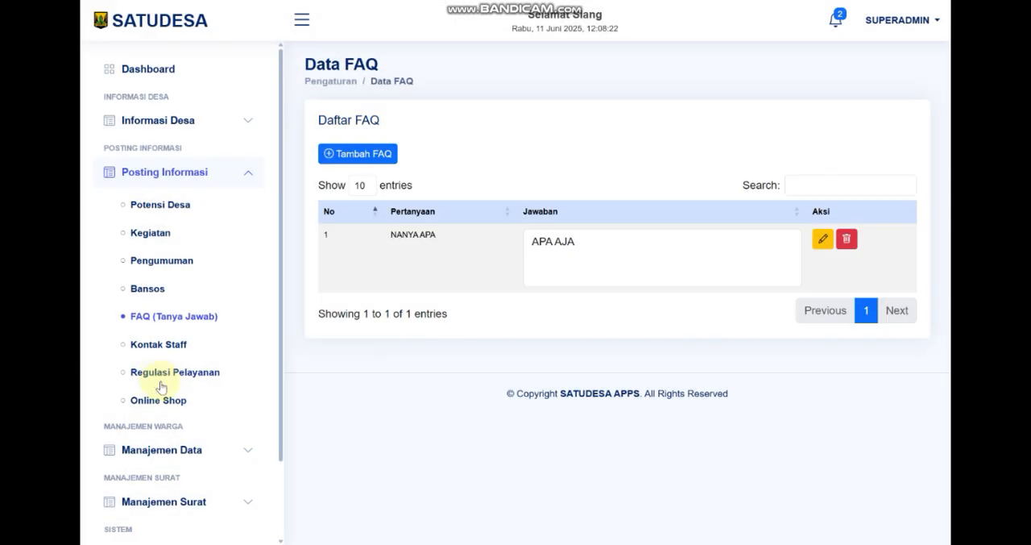
View the Kontak Staff list and the blank new-contact form, closing the form without saving
left_click(161, 345)
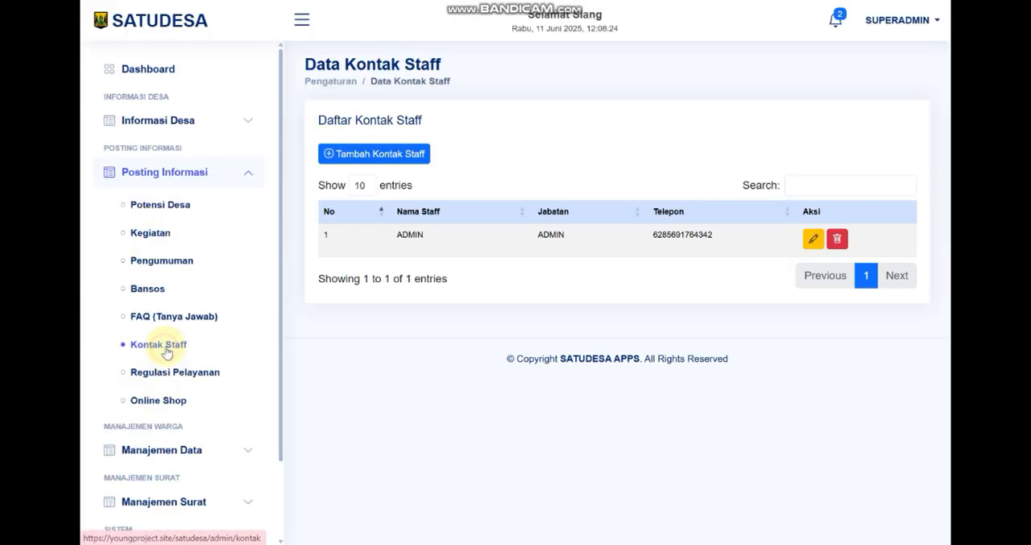
left_click(403, 153)
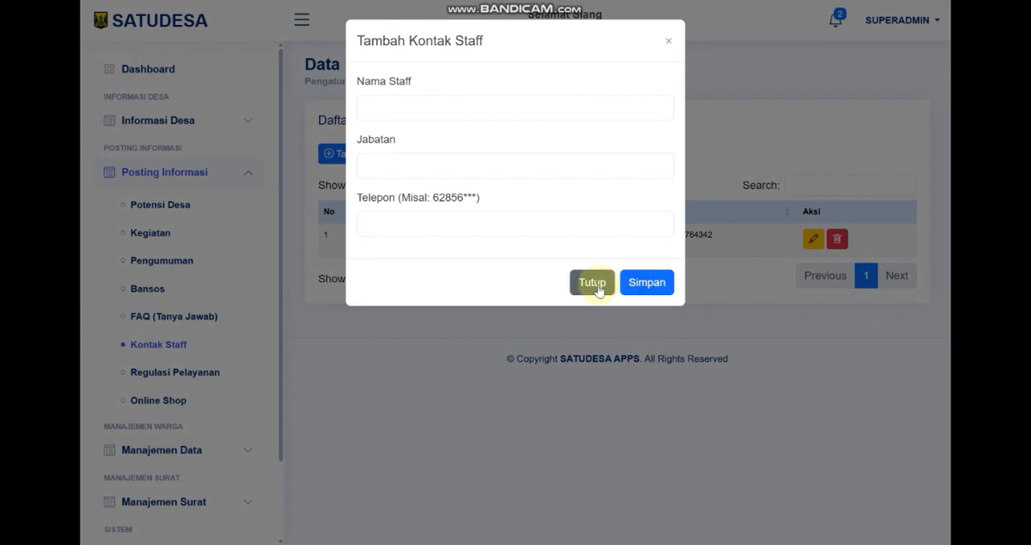
left_click(598, 289)
Add and save a Regulasi Pelayanan entry titled Surat Kuasa, with description Kuasa and requirements KTP, KK and SK on separate lines
left_click(193, 371)
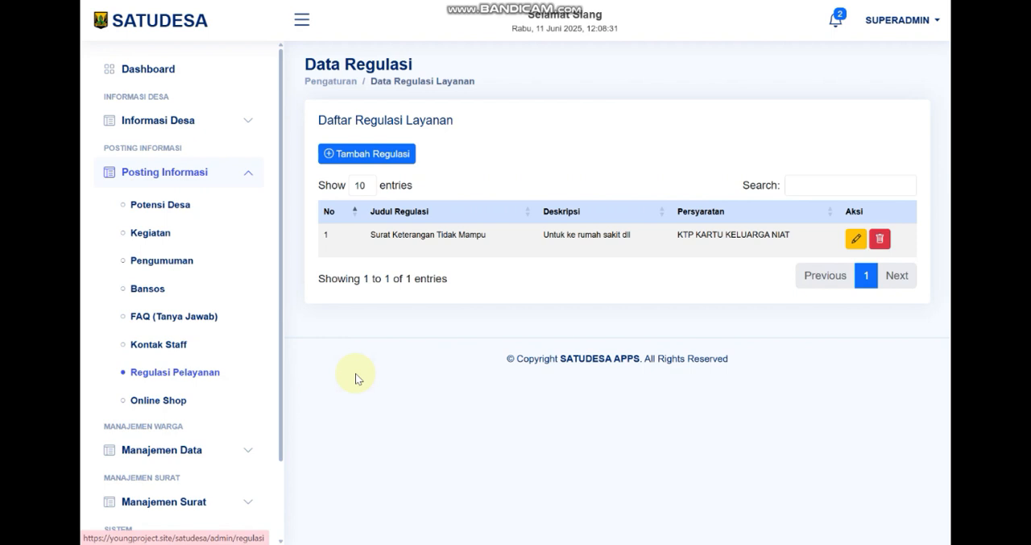
left_click(403, 161)
left_click(441, 106)
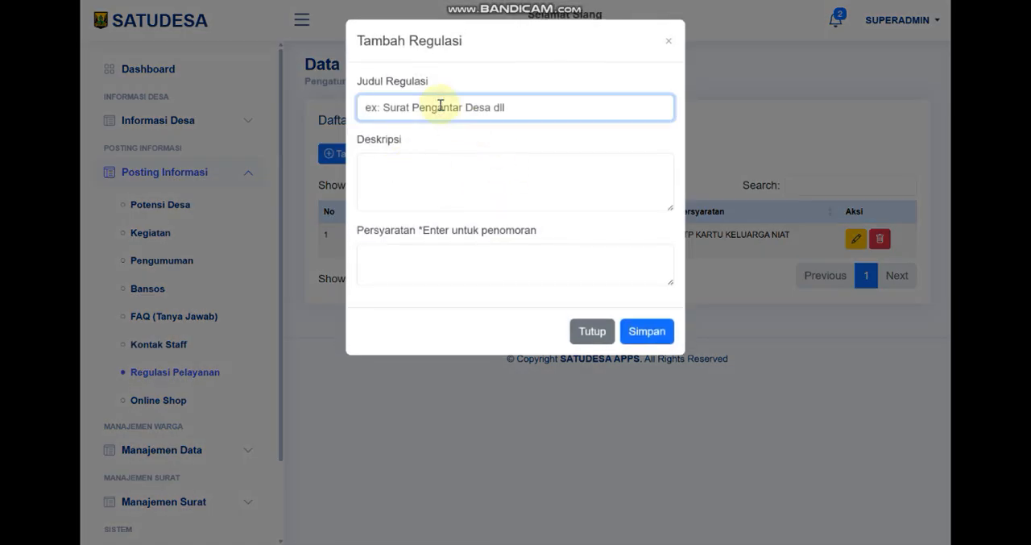
type("Surat Kuasa")
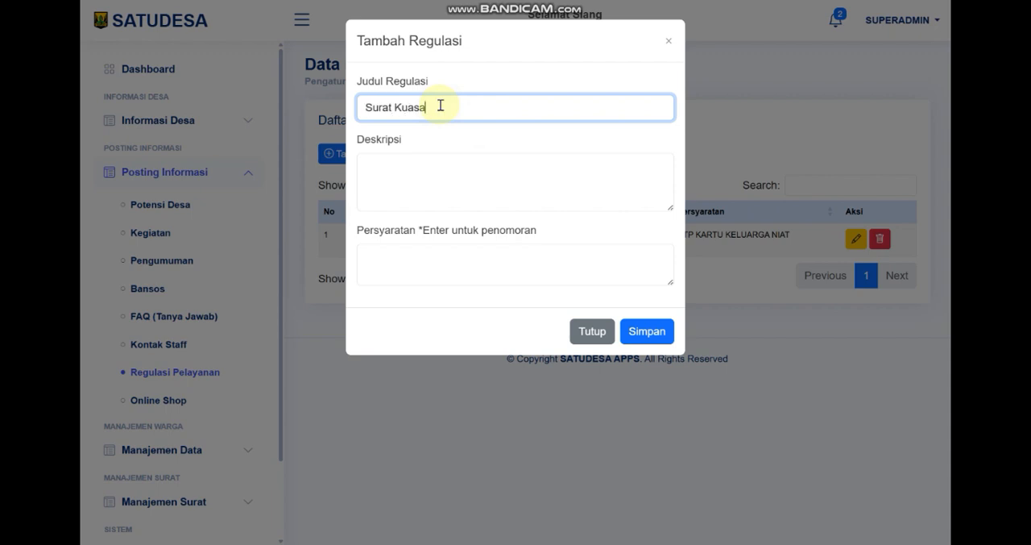
left_click(433, 166)
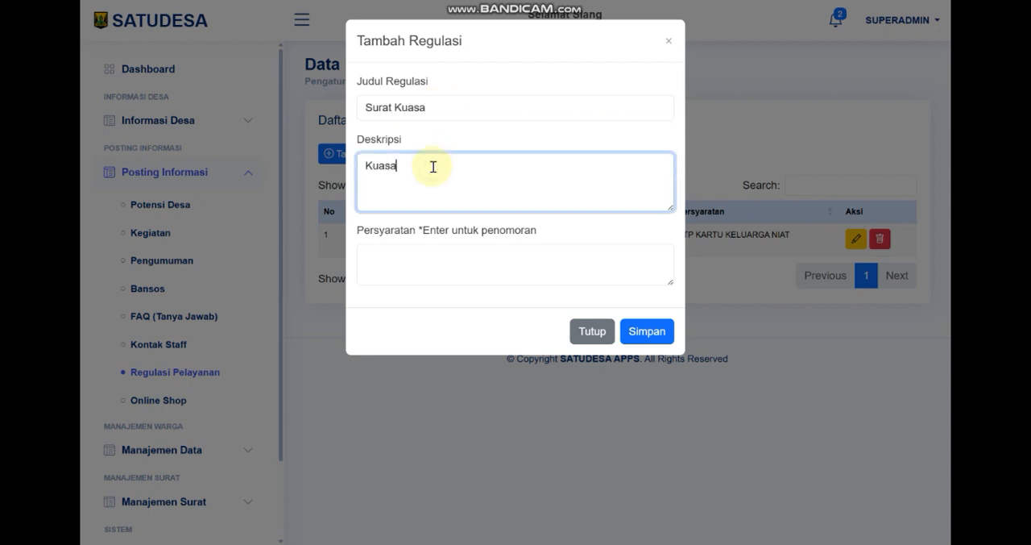
left_click(419, 259)
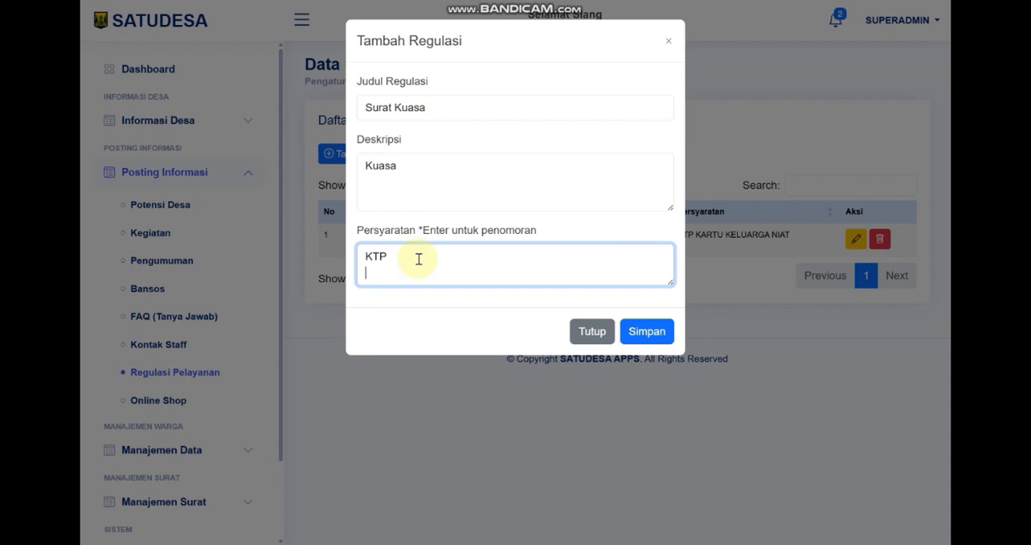
type("KTP KK")
key("Return")
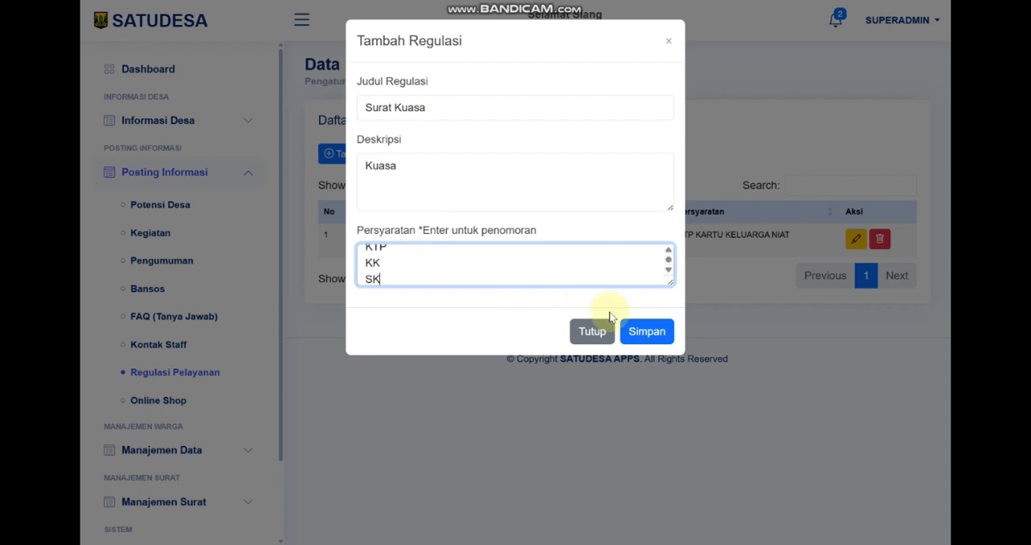
left_click(636, 331)
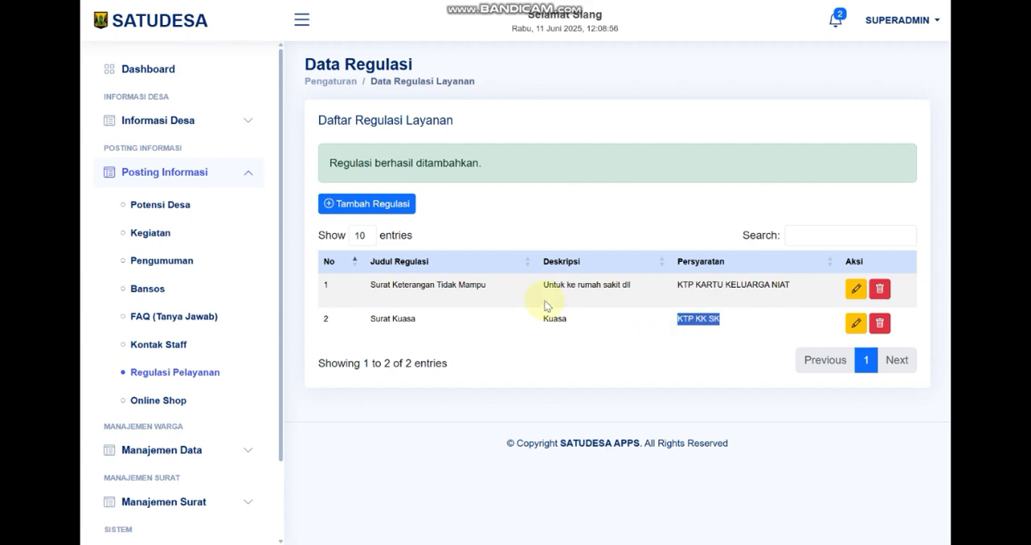
View the Online Shop product list and the blank new-product form, closing the form without saving
left_click(135, 408)
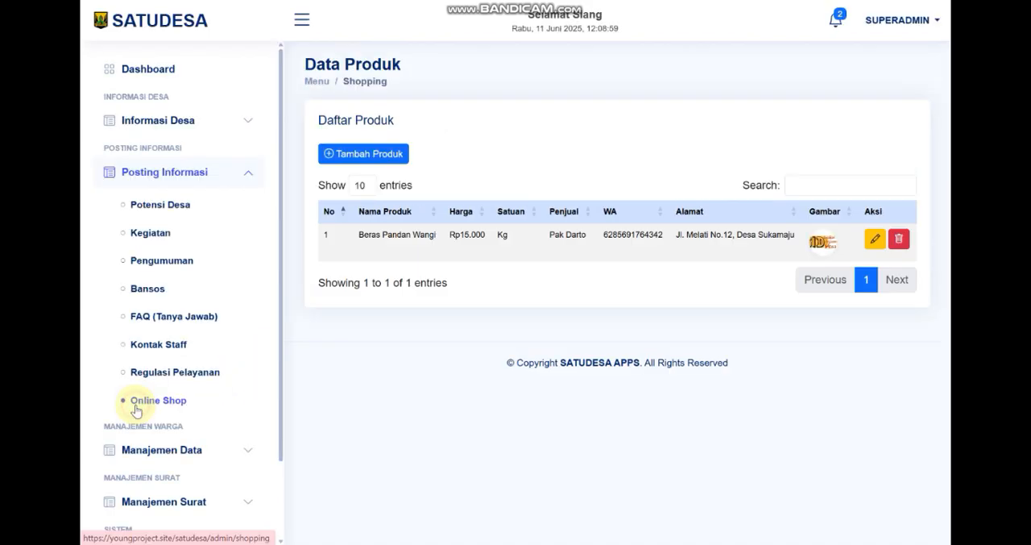
left_click(367, 154)
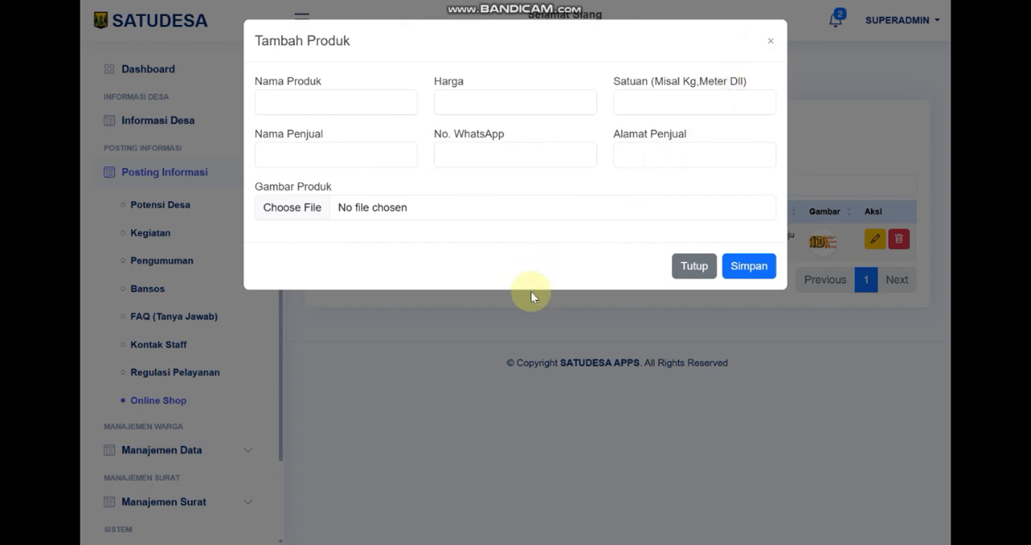
left_click(536, 375)
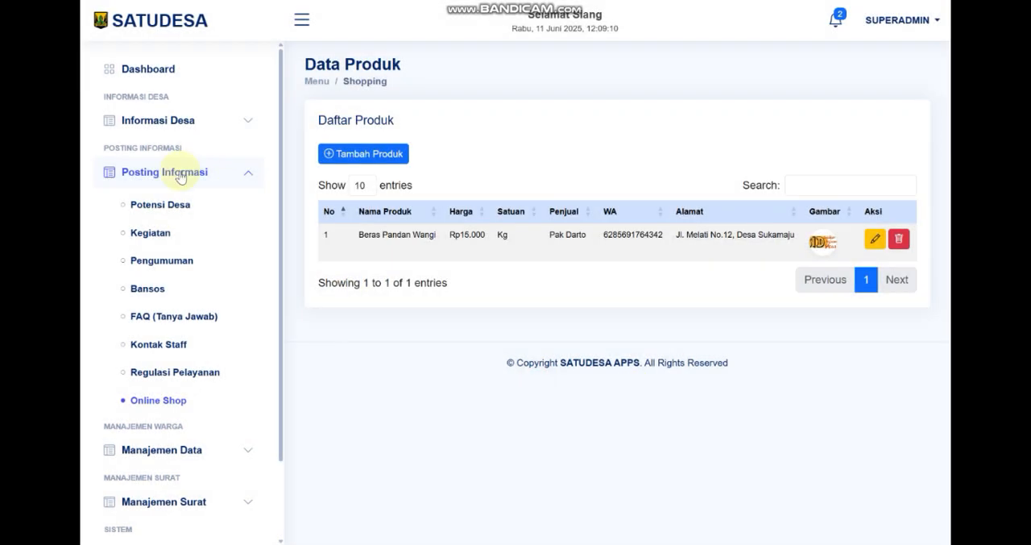
View the full-width Data Warga [KK] list and its new-resident form's selection fields, closing the form without saving
left_click(250, 179)
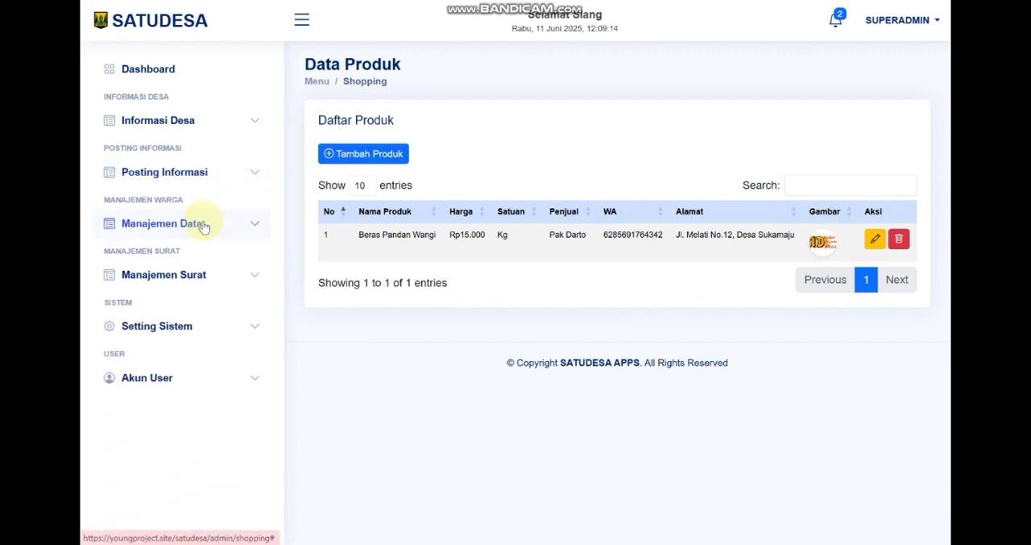
left_click(202, 225)
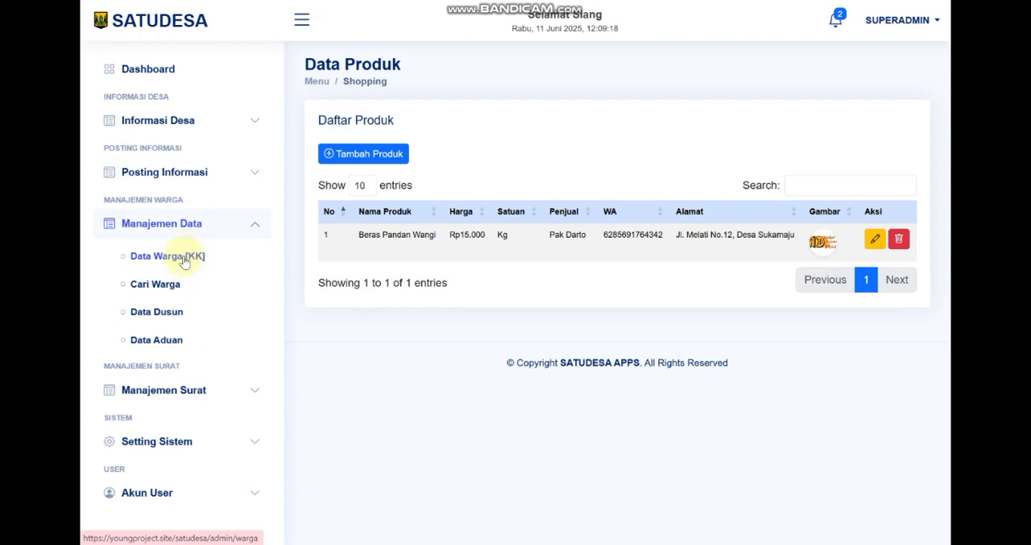
left_click(184, 256)
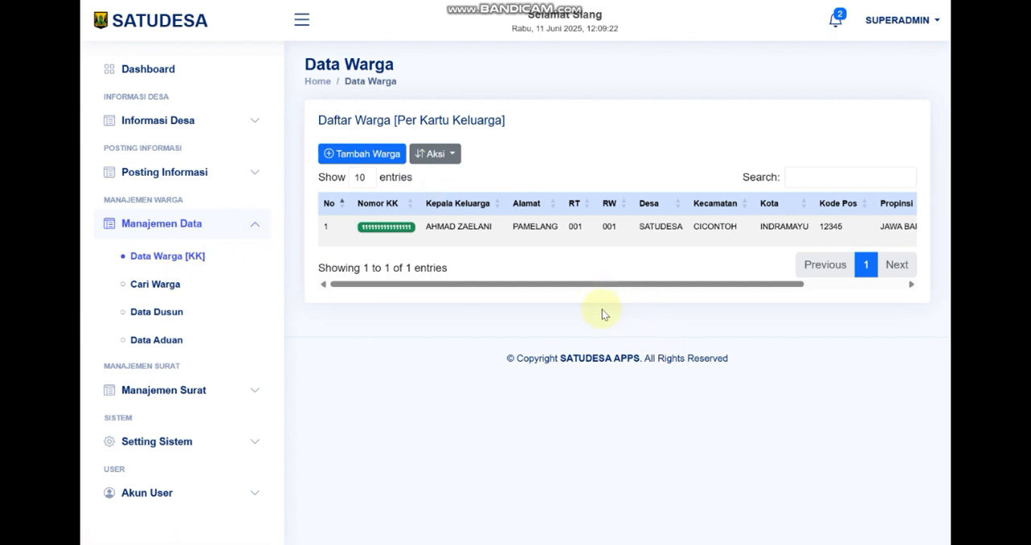
left_click(301, 20)
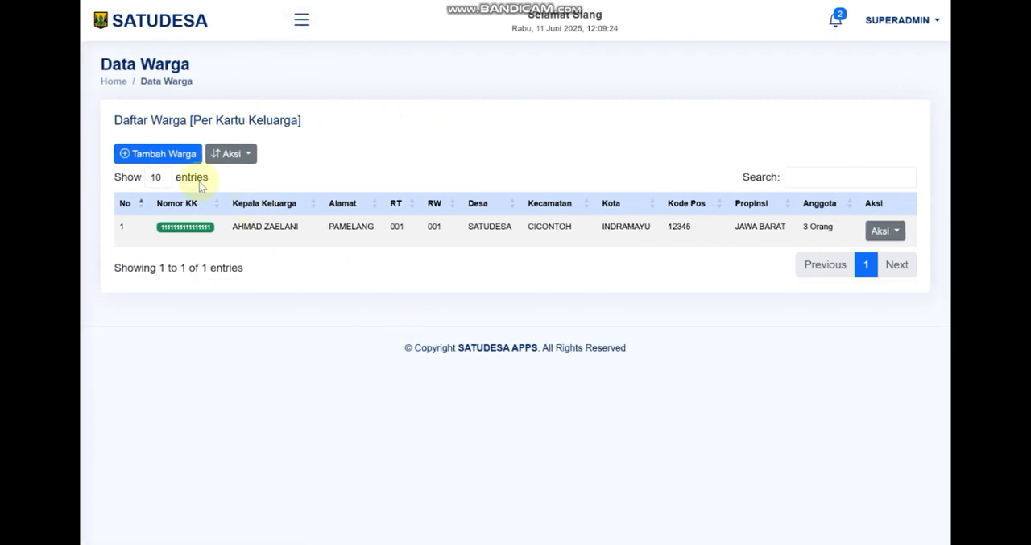
left_click(168, 157)
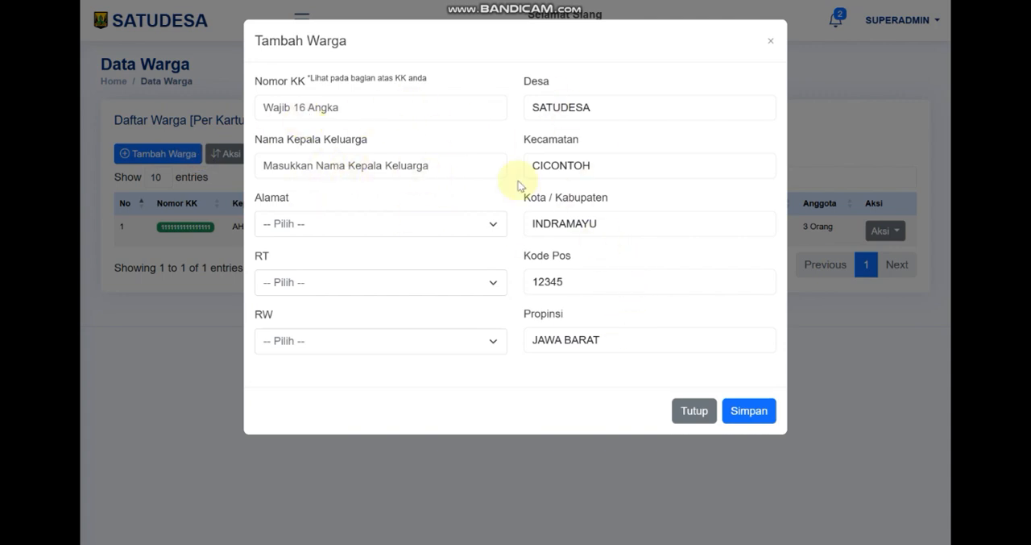
left_click(311, 225)
left_click(302, 322)
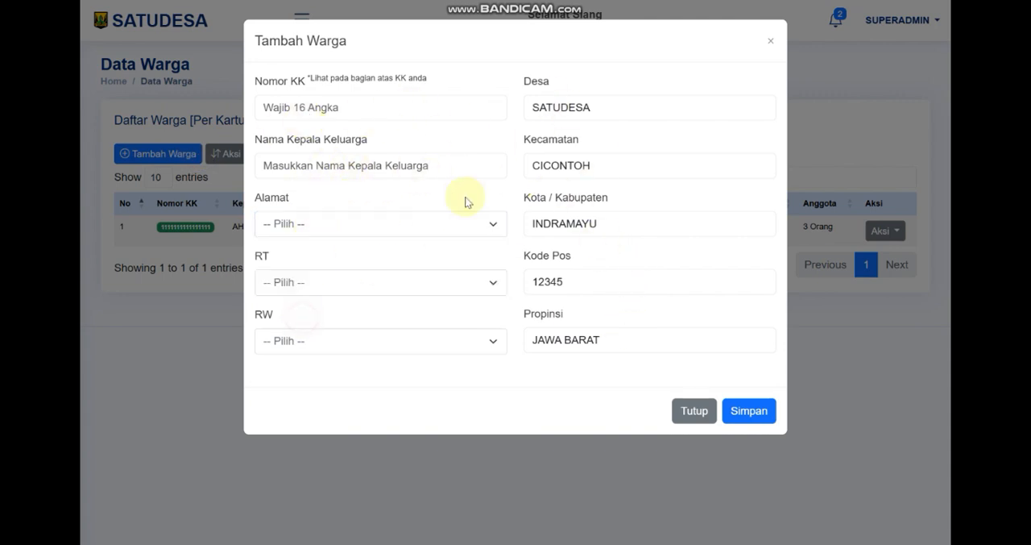
left_click(771, 42)
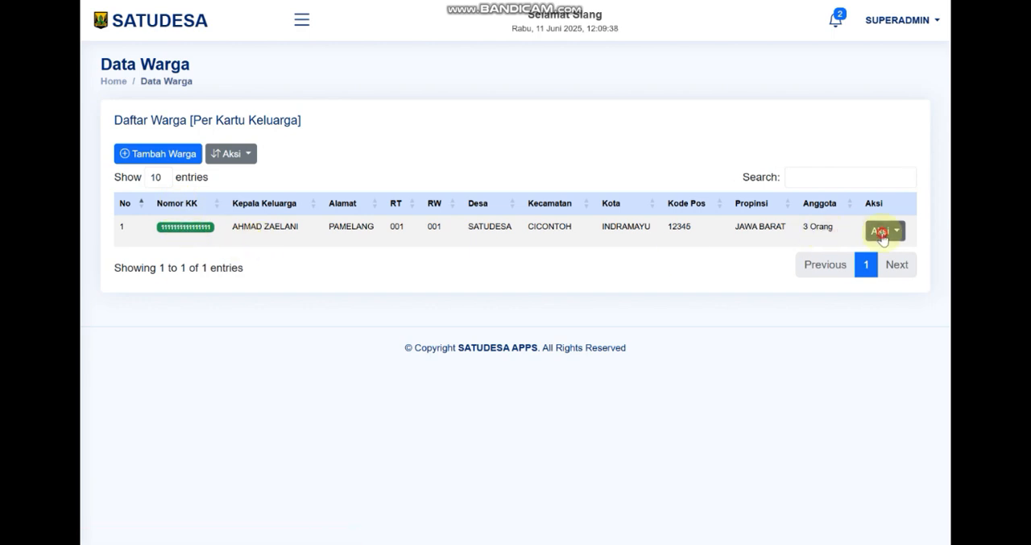
Open the listed family card's member details and inspect the new-member form's Posisi and Status choices, closing it without saving
left_click(884, 230)
left_click(185, 227)
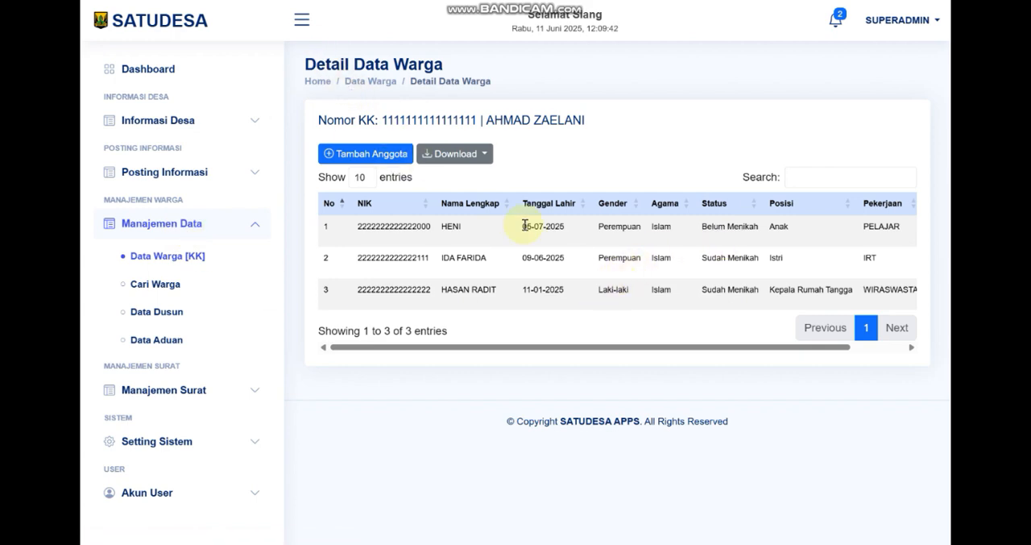
left_click(380, 156)
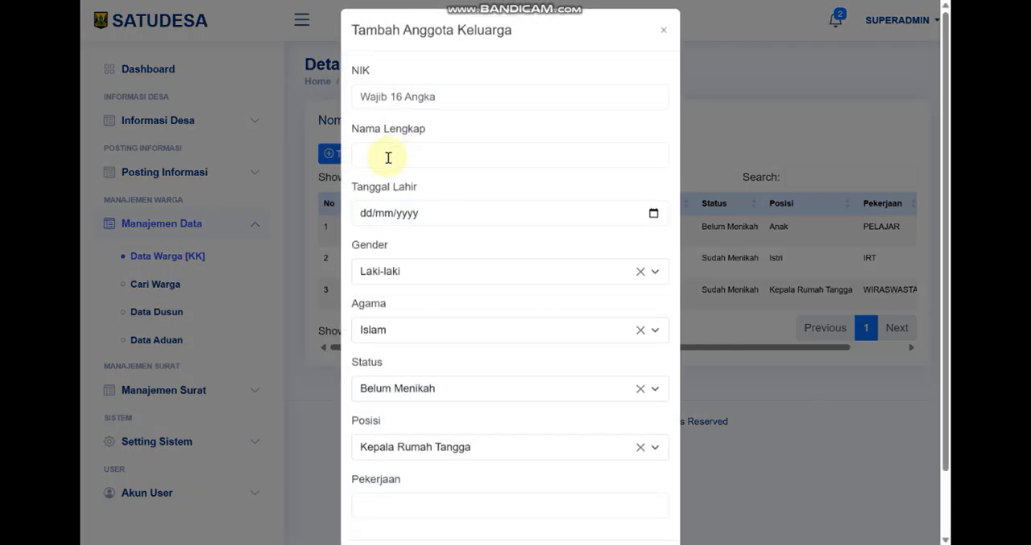
scroll(568, 270, "down", 3)
left_click(588, 386)
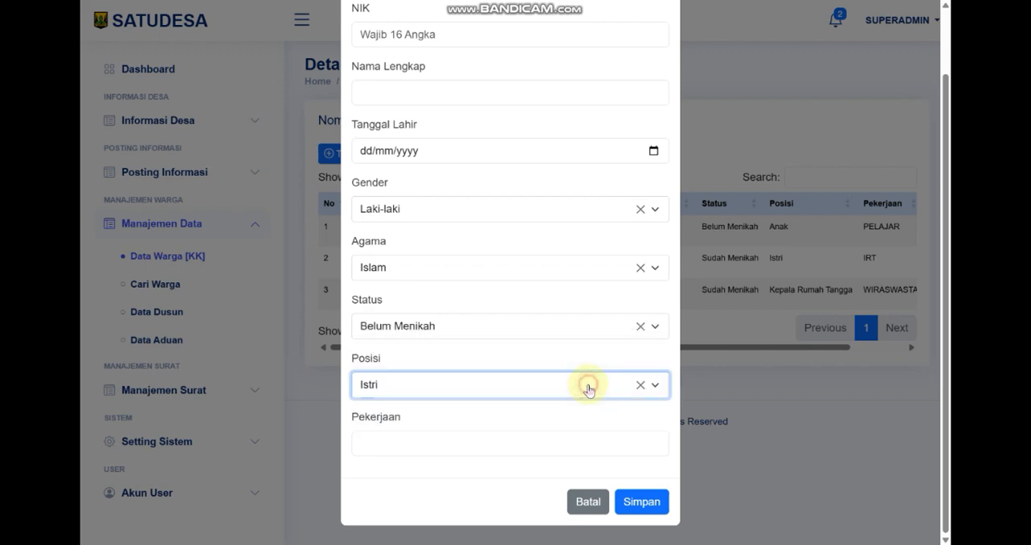
left_click(538, 327)
left_click(898, 419)
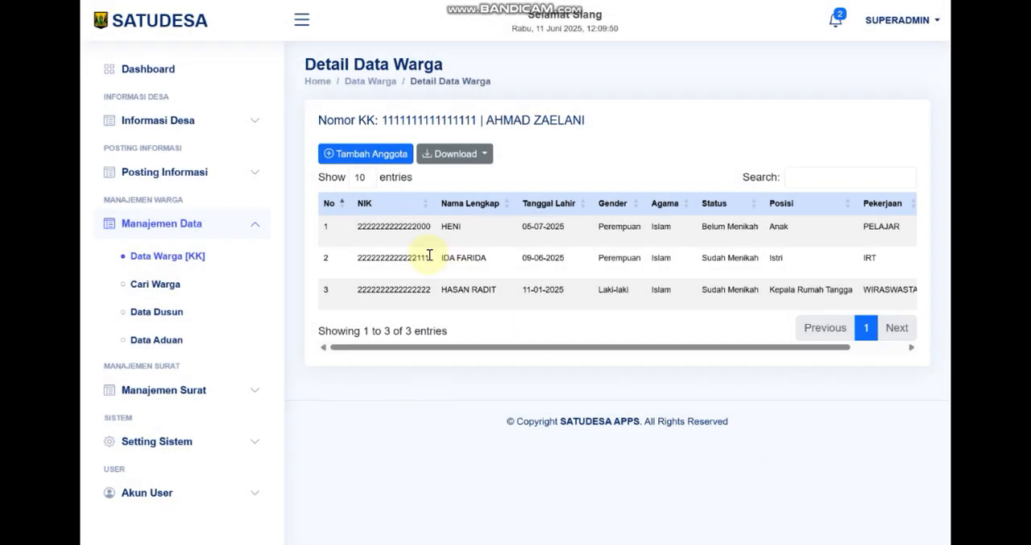
Review the download options for the family's members and the download and upload options on the Data Warga [KK] list
left_click(471, 153)
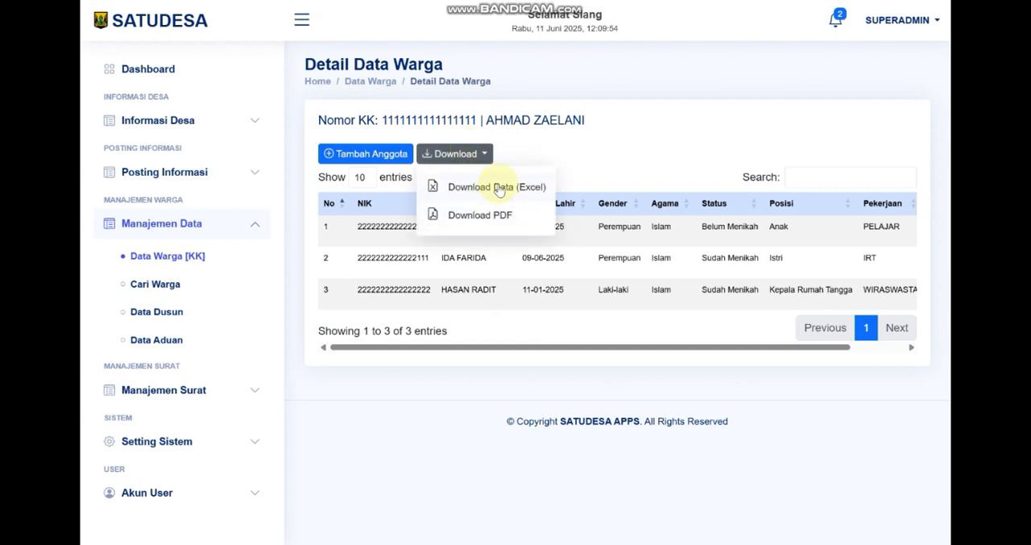
left_click(184, 255)
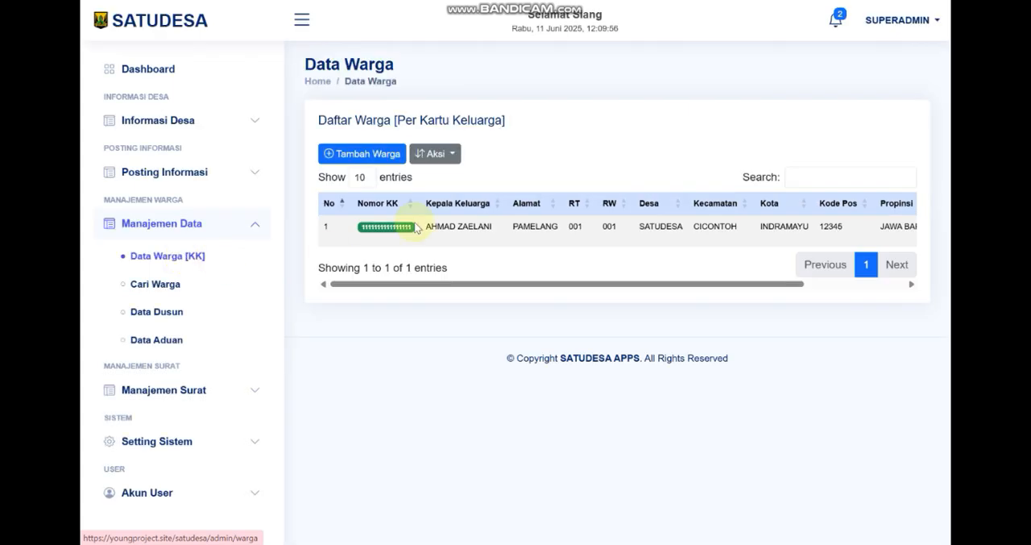
left_click(451, 162)
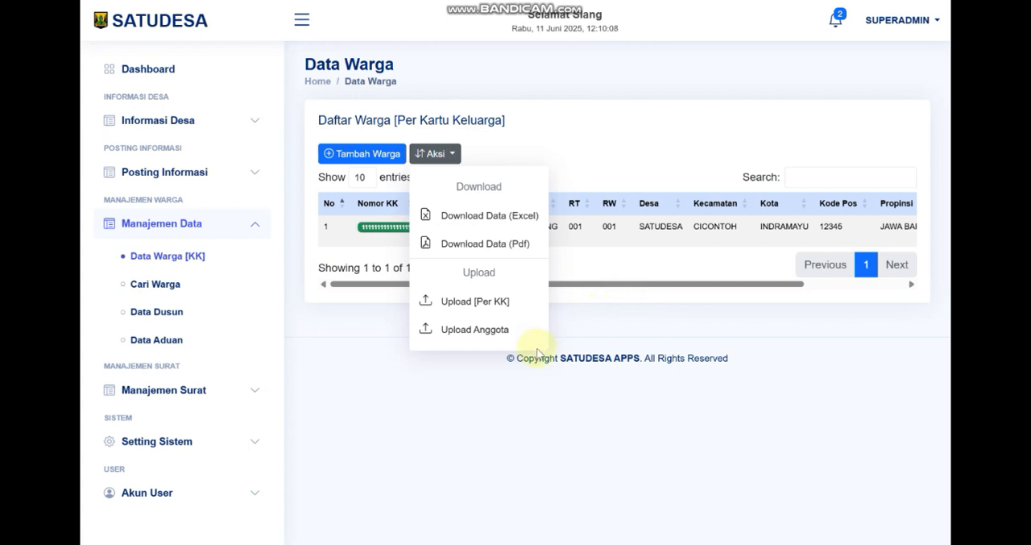
left_click(329, 375)
Compare the Cari Warga list of all residents with the Data Warga [KK] list, and view the Data Dusun page
left_click(162, 286)
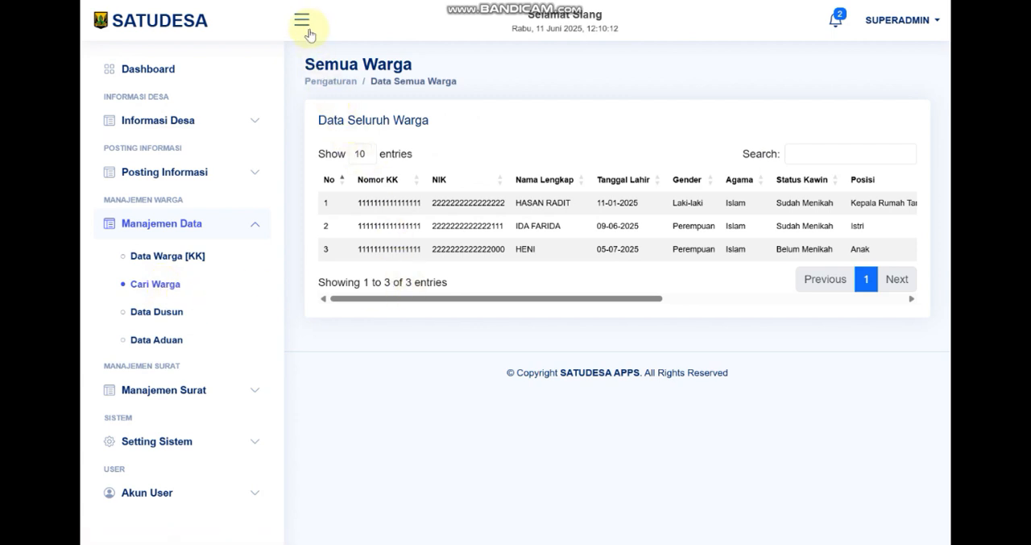
left_click_drag(495, 296, 447, 298)
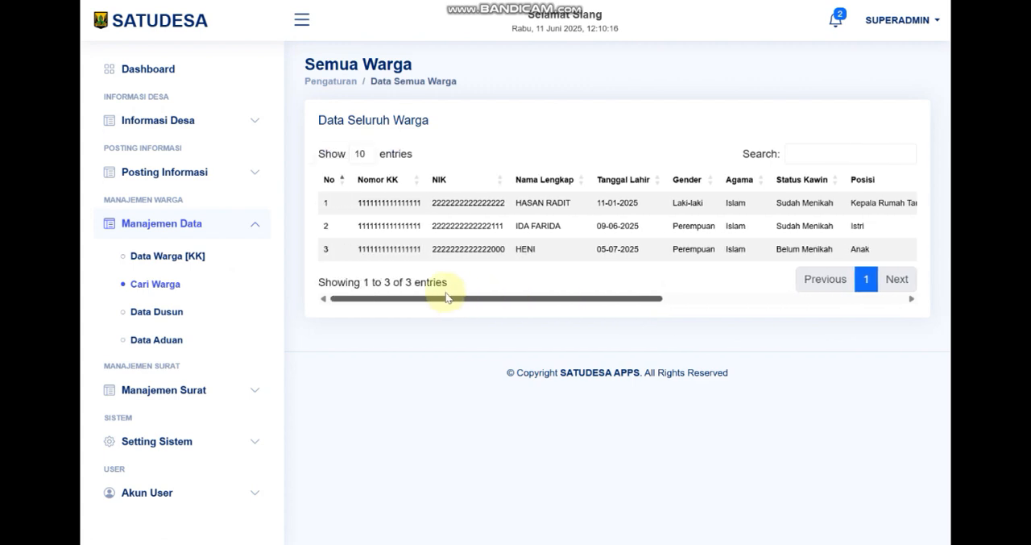
left_click(173, 255)
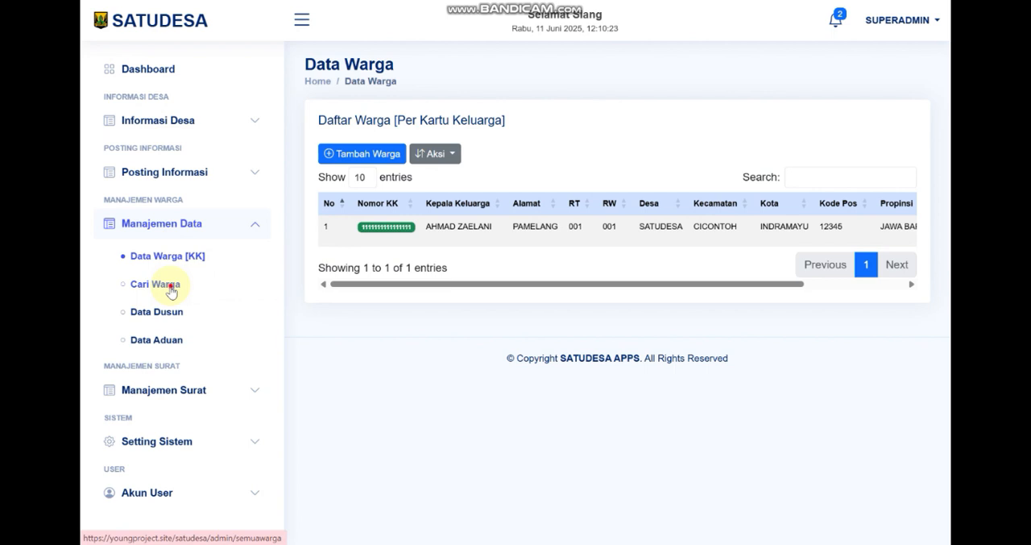
left_click(171, 291)
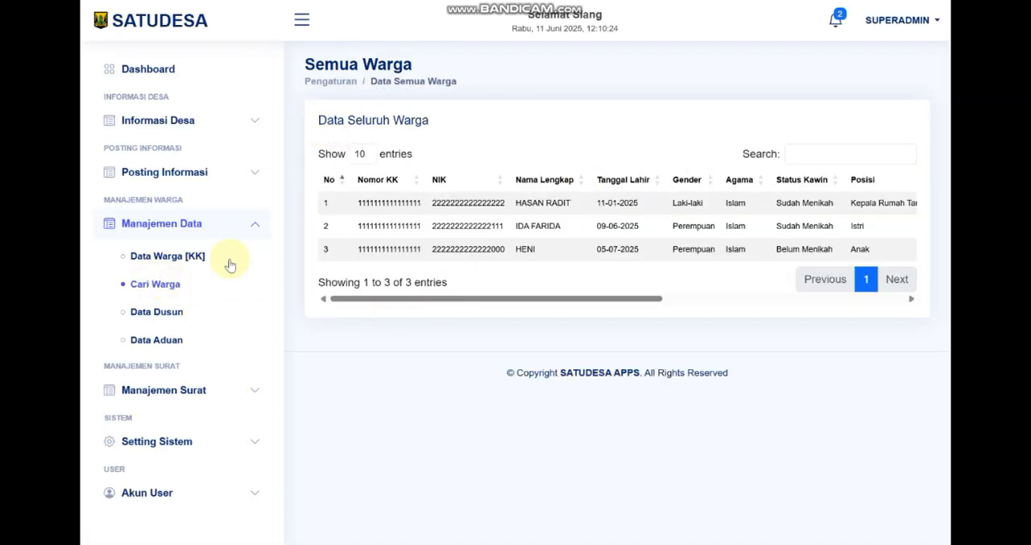
left_click(172, 319)
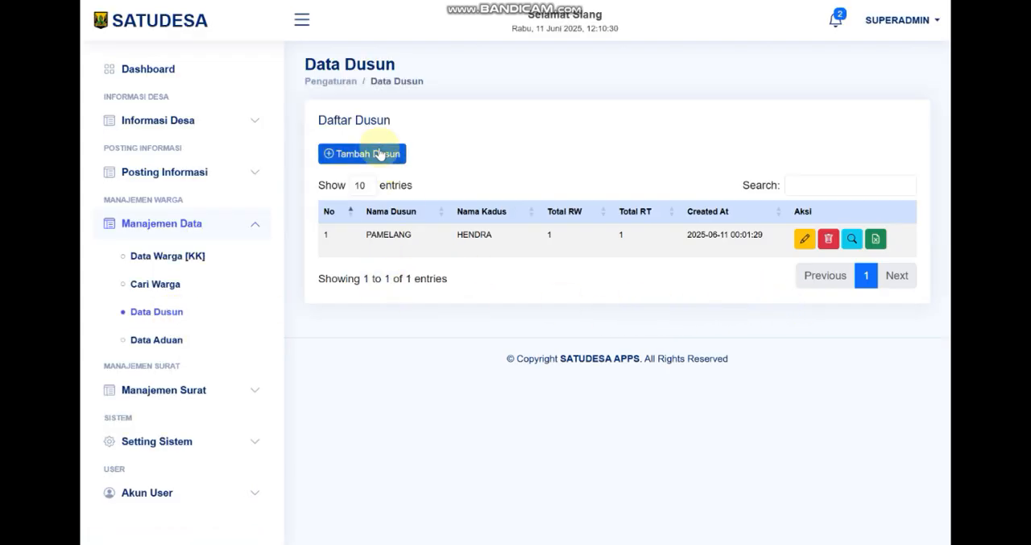
Try PAMELANG as the Alamat in the new-resident form of Data Warga [KK], and leave the form without saving
left_click(168, 259)
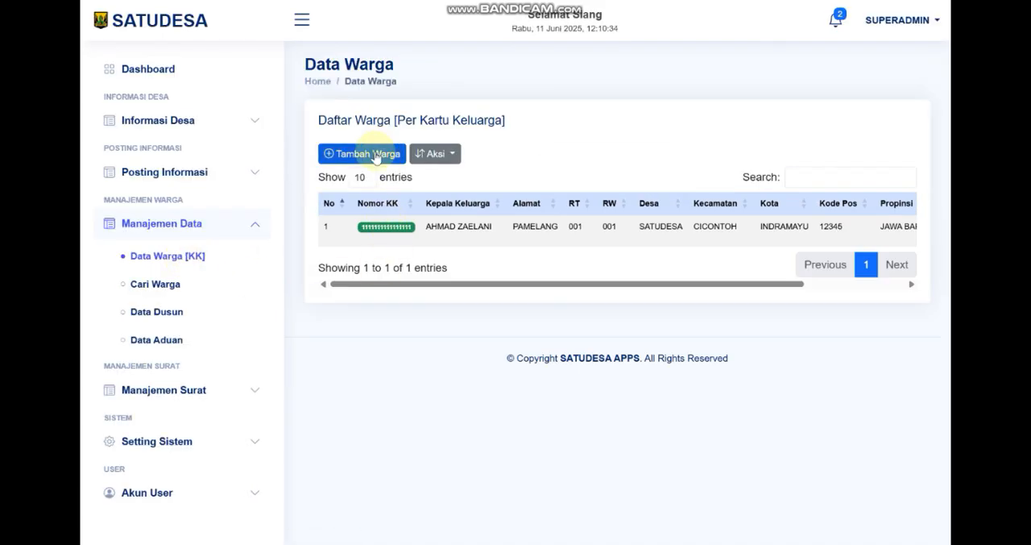
left_click(376, 156)
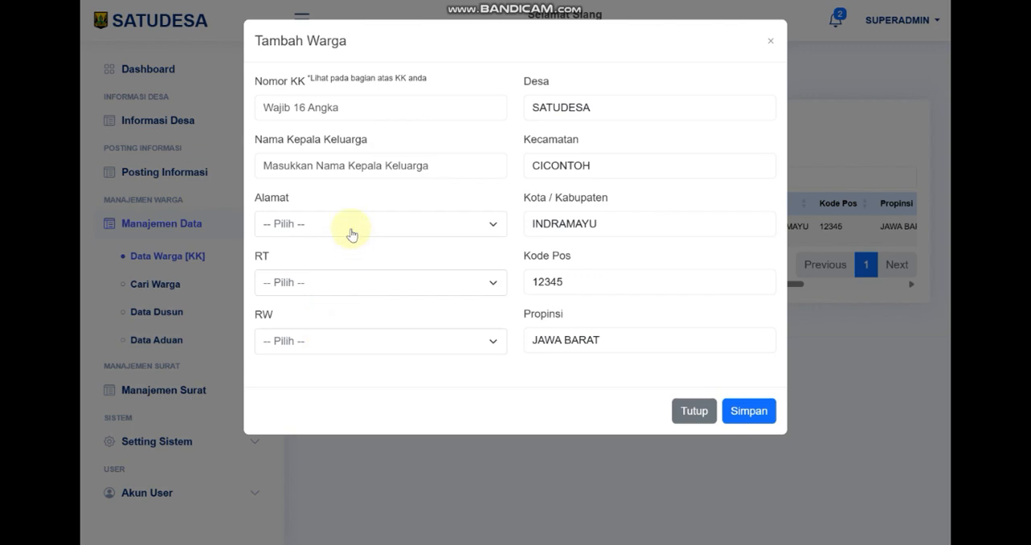
left_click(352, 225)
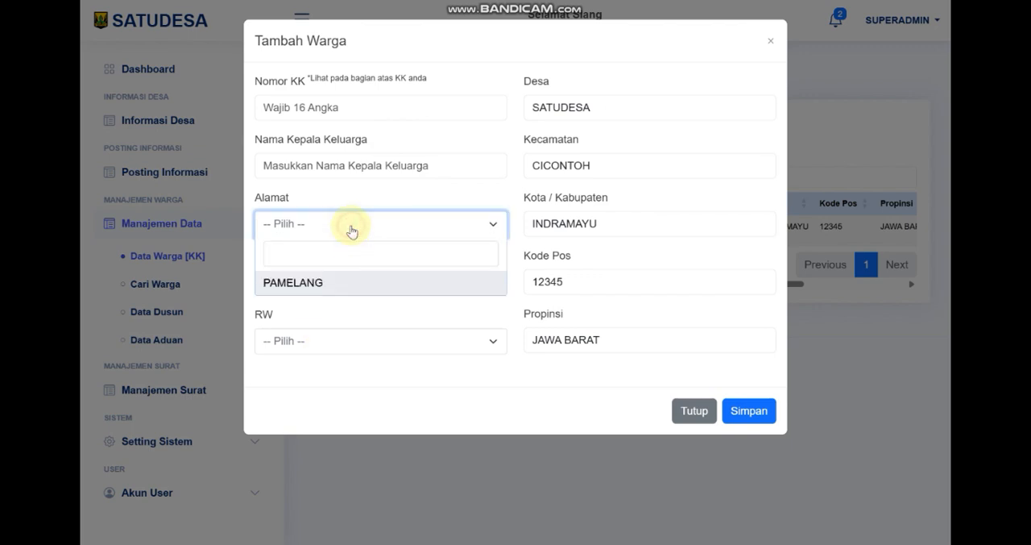
left_click(317, 284)
left_click(340, 226)
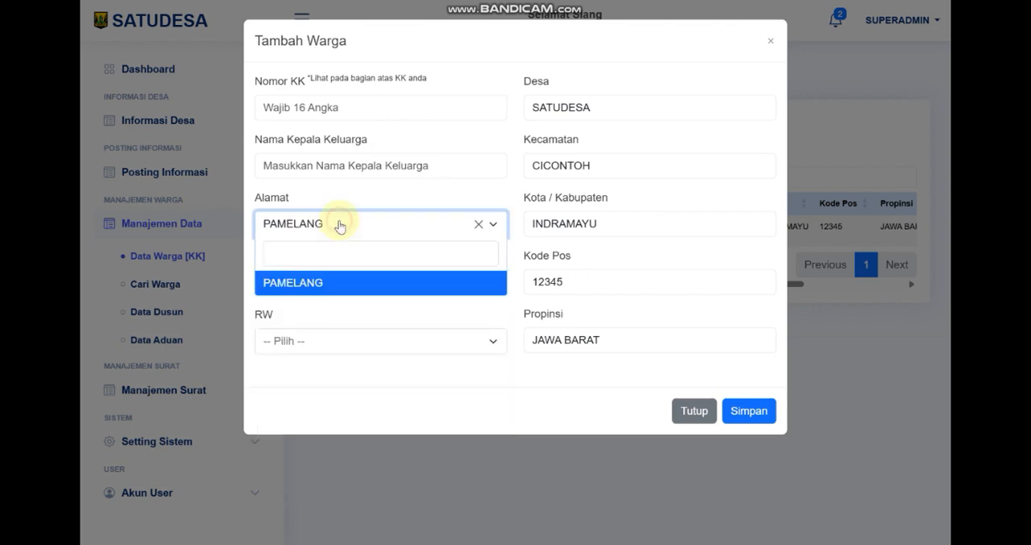
left_click(207, 323)
View the Data Dusun page and its new-dusun form, closing the form without saving
left_click(145, 315)
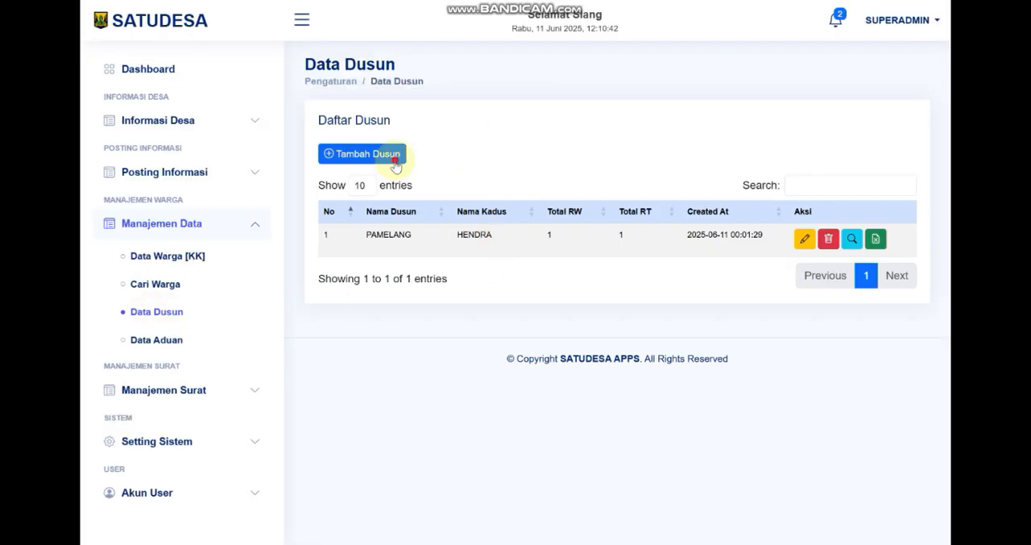
left_click(395, 161)
left_click(476, 350)
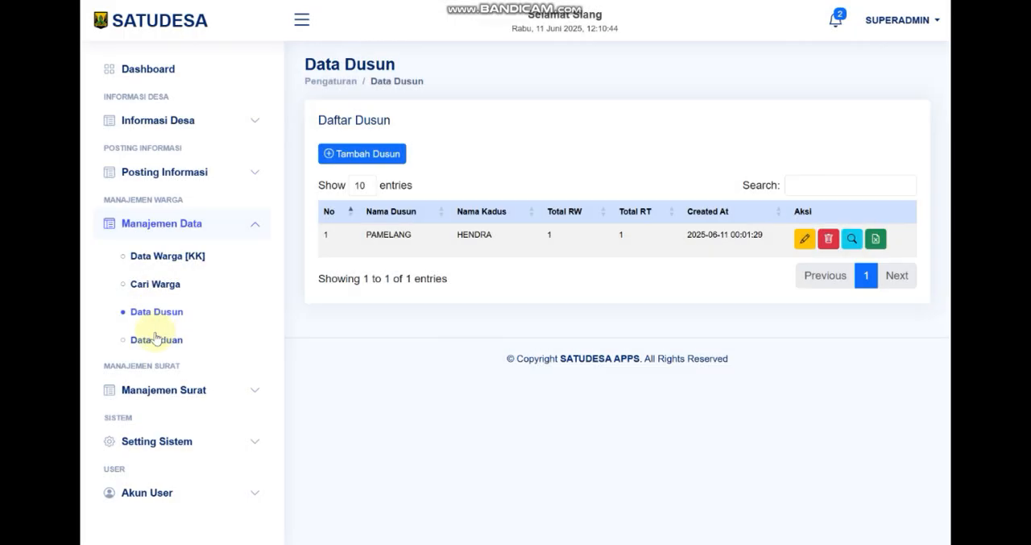
Review the Data Aduan complaints page and the SKTM & SKU letter request list under Manajemen Surat
left_click(157, 339)
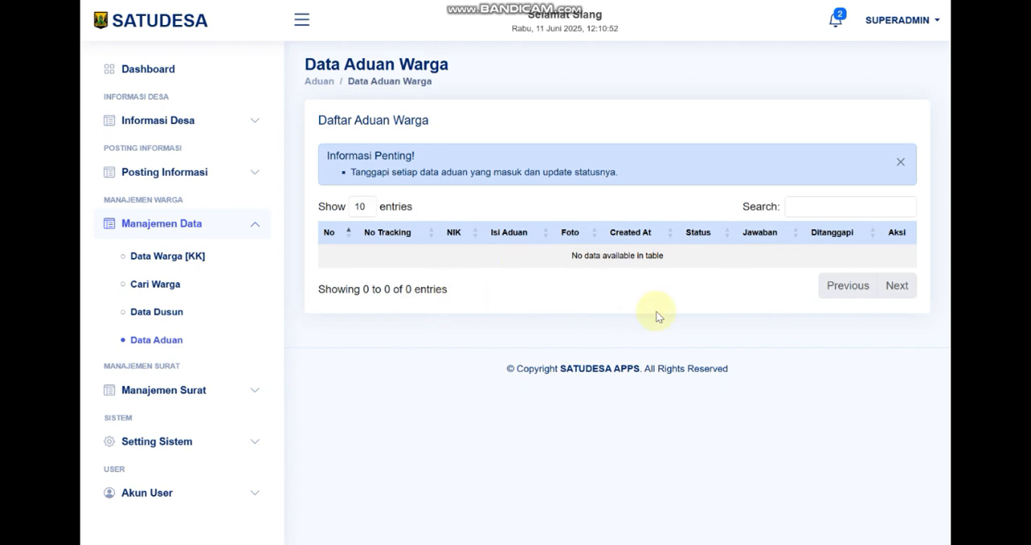
left_click(185, 223)
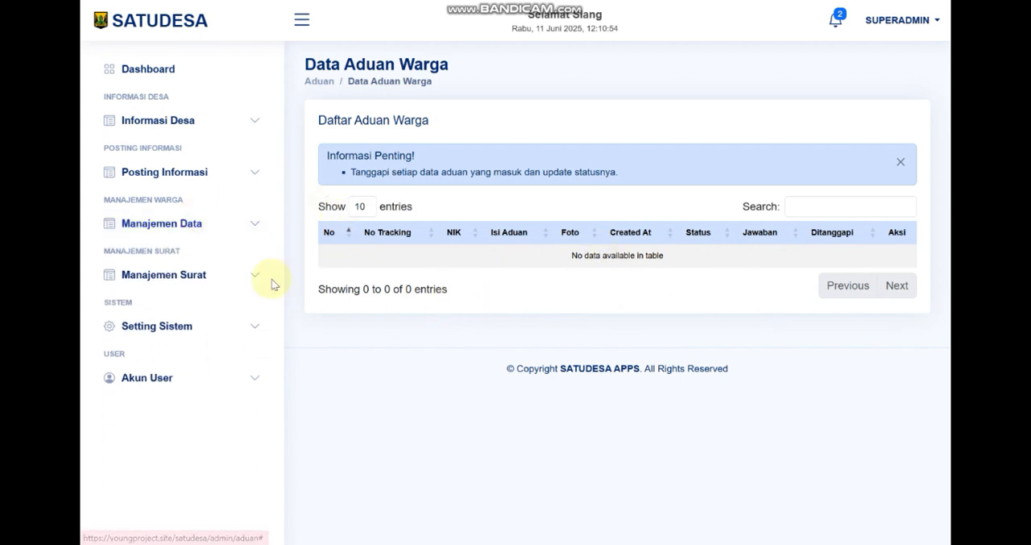
left_click(247, 276)
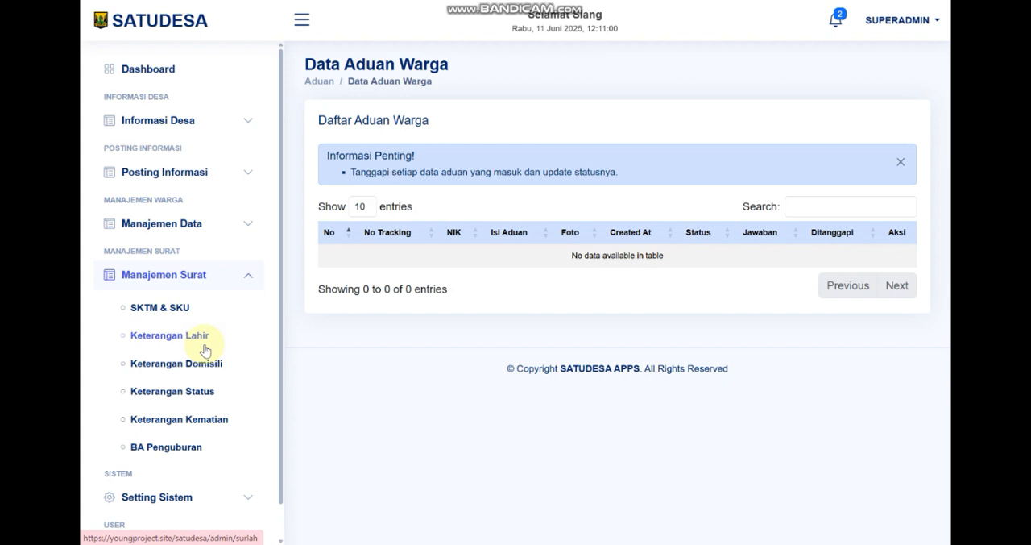
left_click(164, 308)
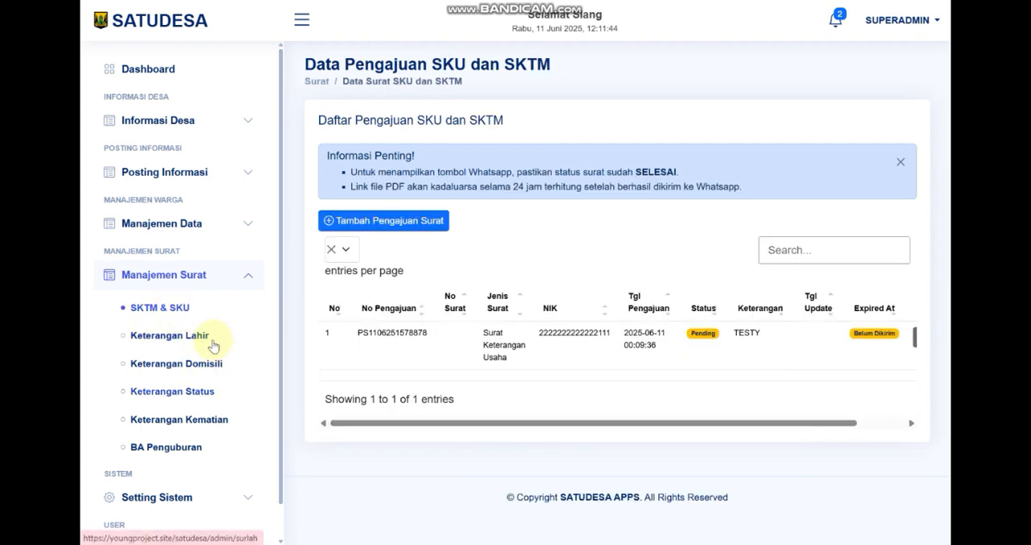
Delete the pending Surat Keterangan Usaha request from the SKTM & SKU list and reload the page
left_click(176, 310)
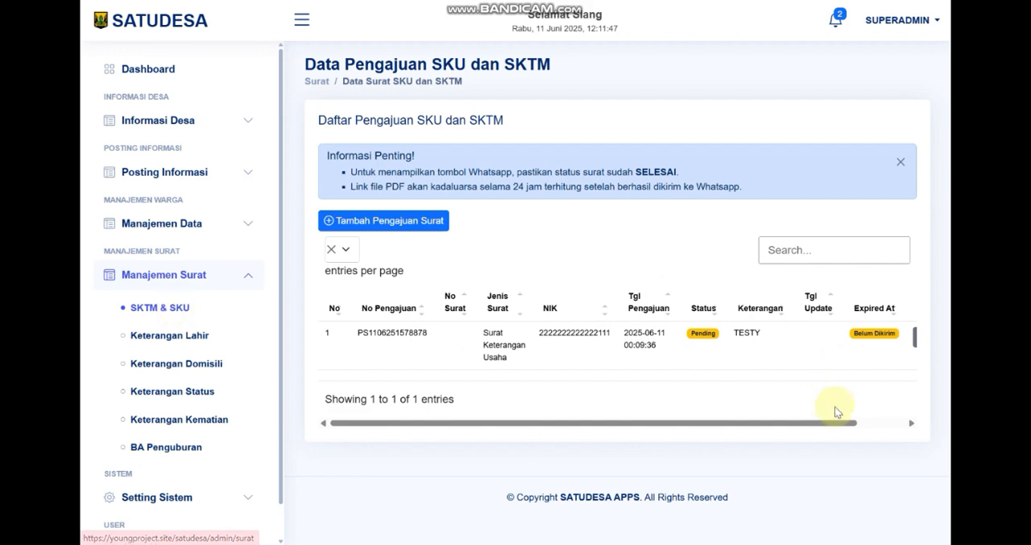
left_click_drag(840, 422, 948, 423)
left_click(886, 338)
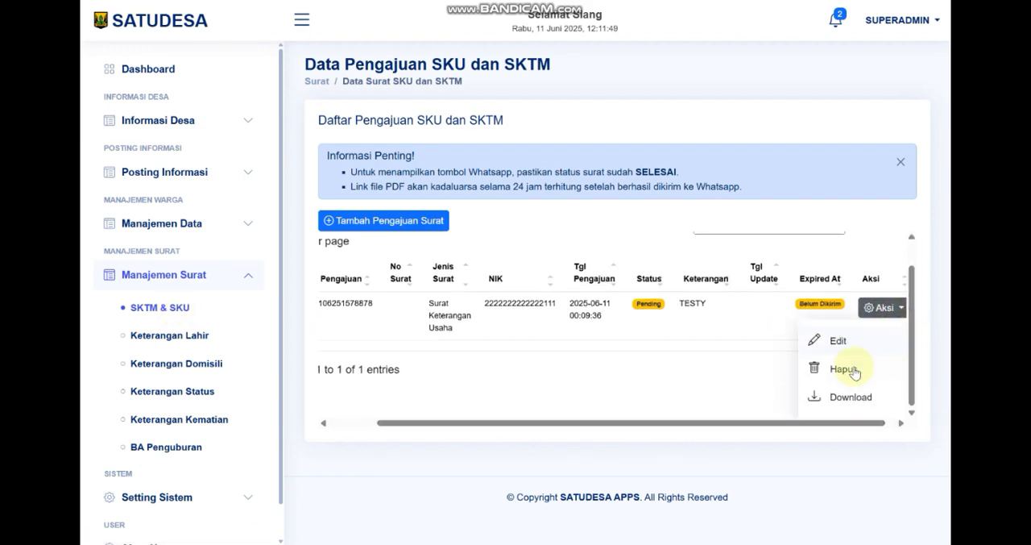
left_click(844, 369)
left_click(476, 351)
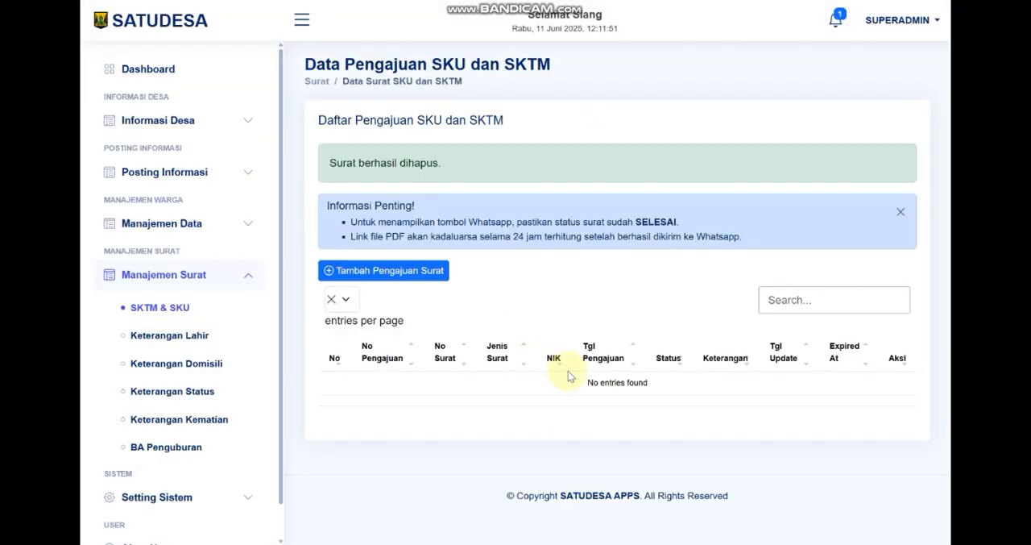
left_click(178, 311)
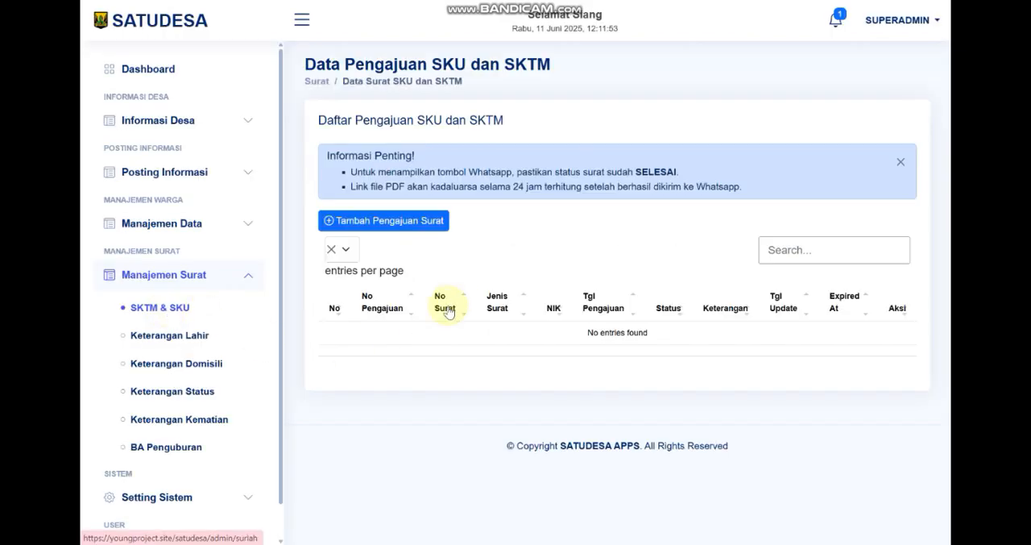
Start a new letter request with a resident's NIK and Surat Keterangan Tidak Mampu as the Jenis Surat, and begin the Keterangan text
left_click(420, 220)
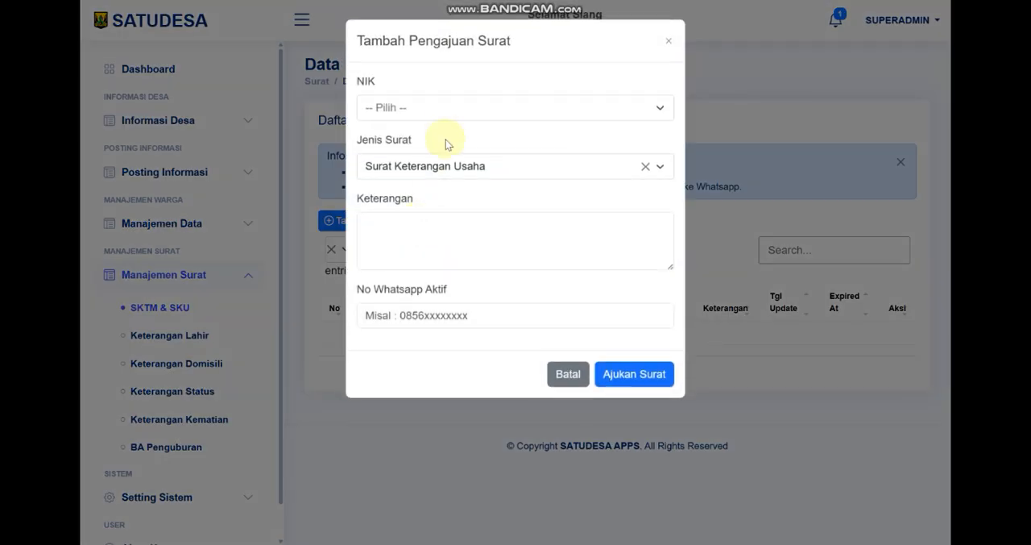
left_click(442, 113)
left_click(451, 215)
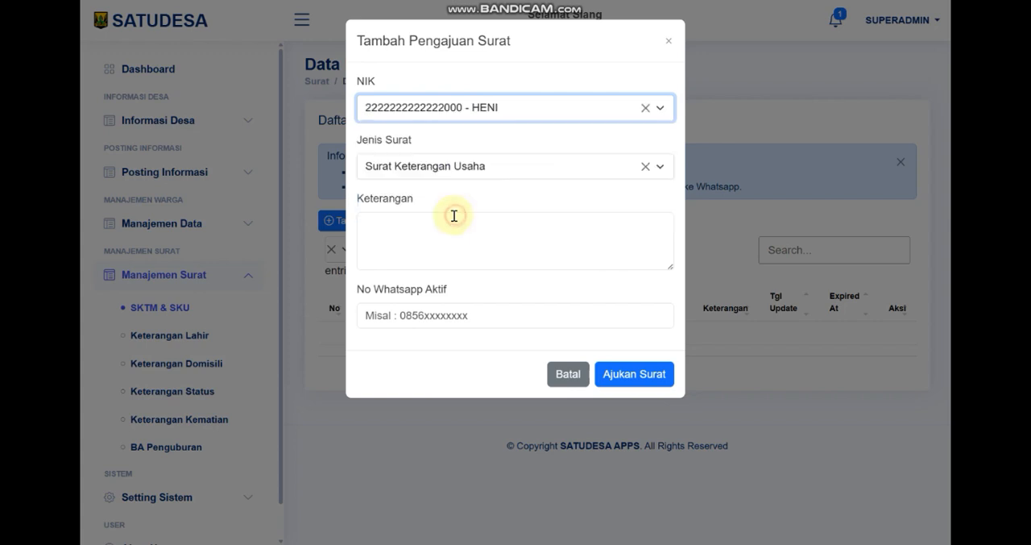
left_click(469, 169)
left_click(482, 248)
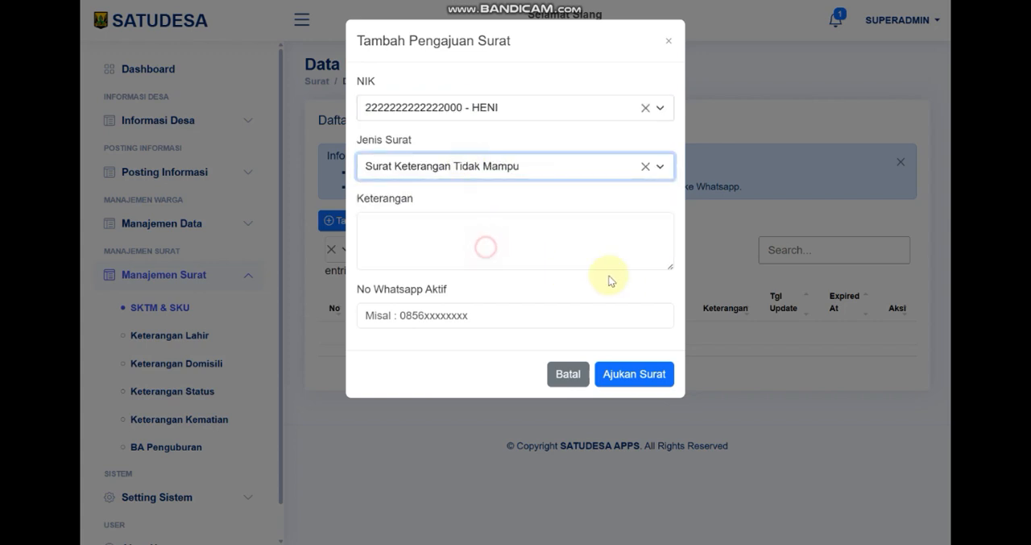
left_click(422, 232)
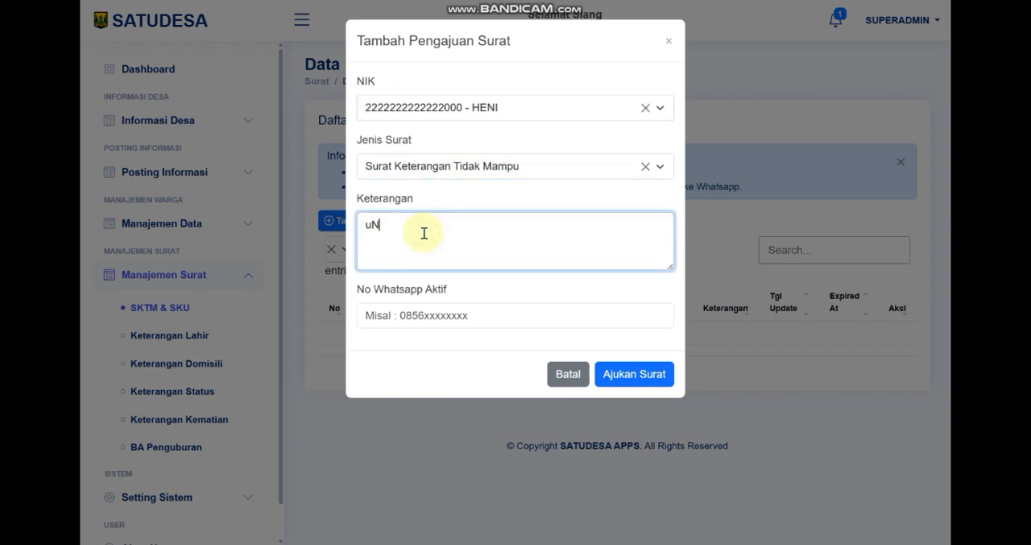
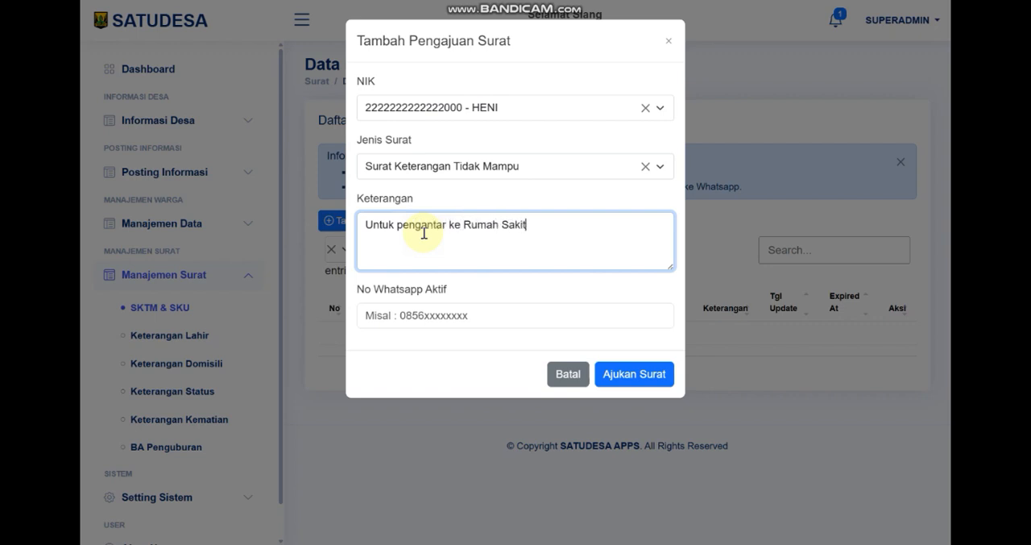
Enter the applicant's active WhatsApp number and submit the Surat Keterangan Tidak Mampu request
left_click(454, 316)
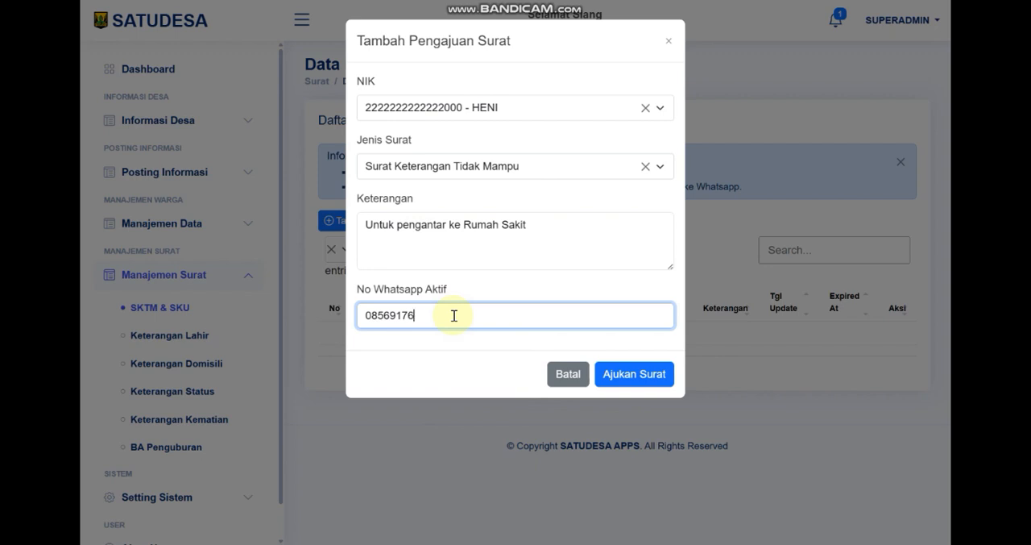
left_click(634, 375)
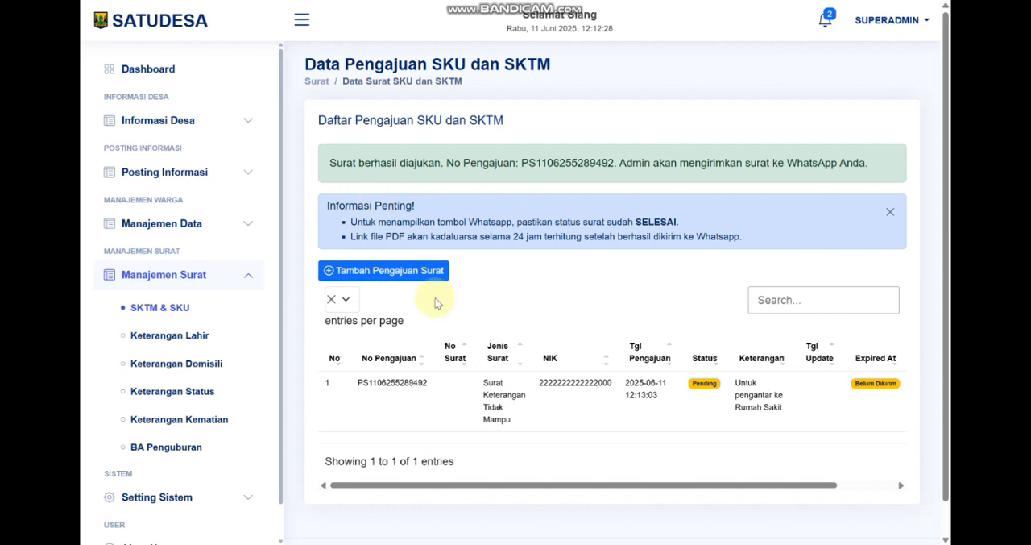
Edit the pending Surat Keterangan Tidak Mampu request, set its Status Pengajuan Surat to Diproses and save the change
left_click(303, 22)
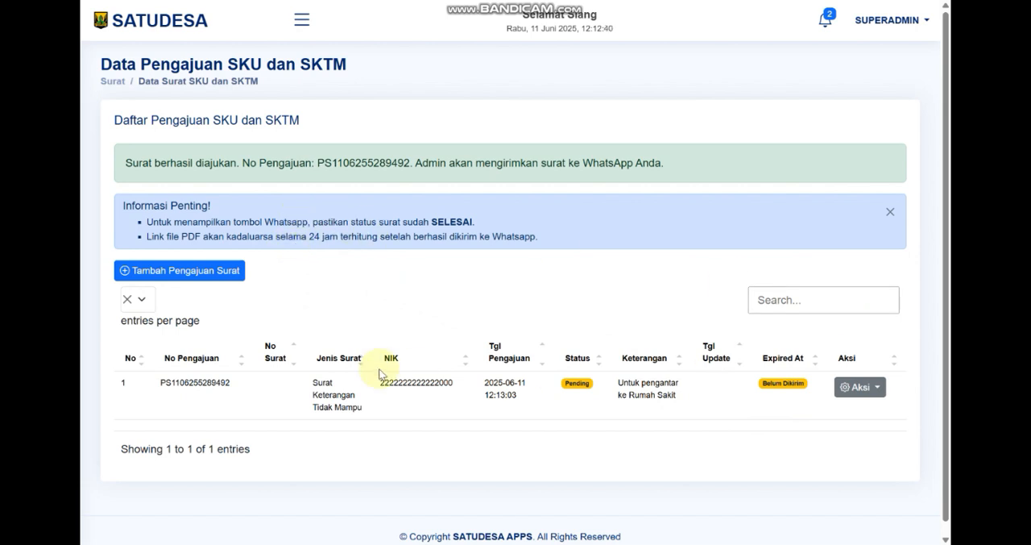
left_click(870, 393)
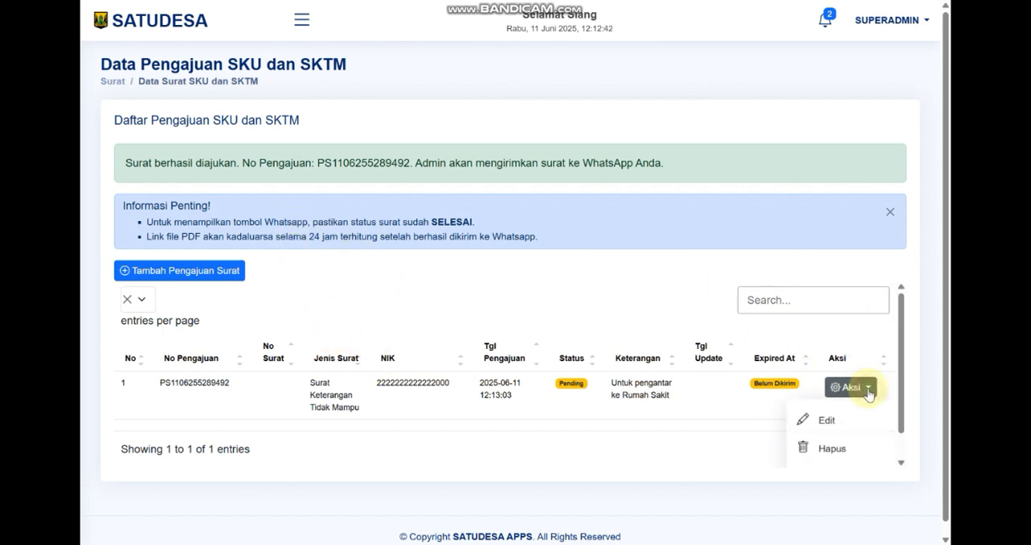
scroll(838, 415, "down", 1)
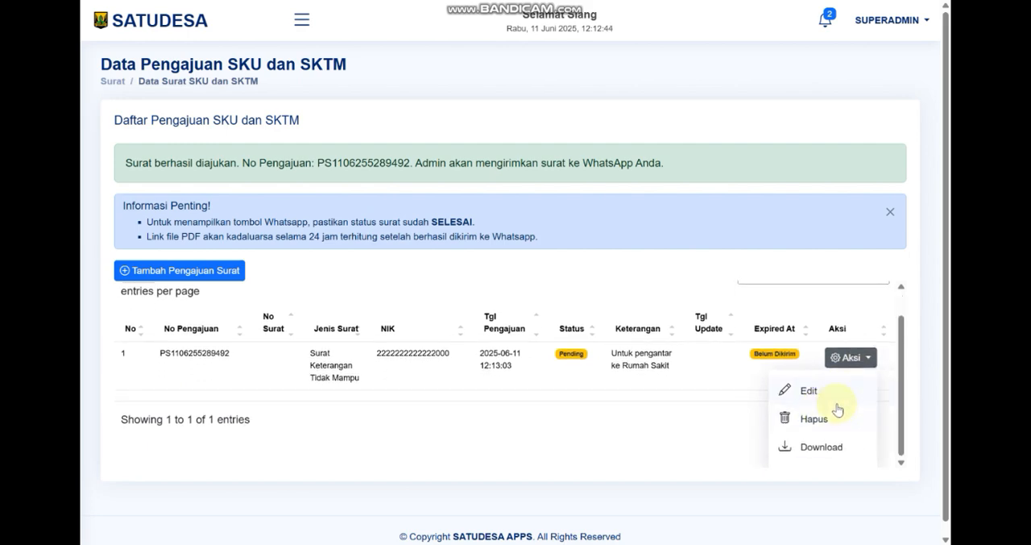
left_click(830, 393)
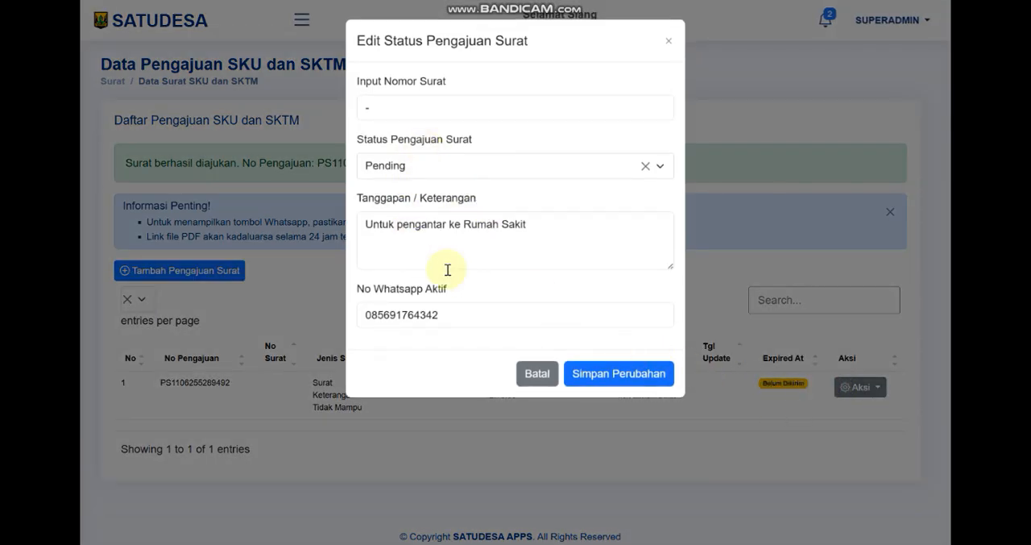
left_click_drag(549, 229, 348, 230)
left_click(449, 166)
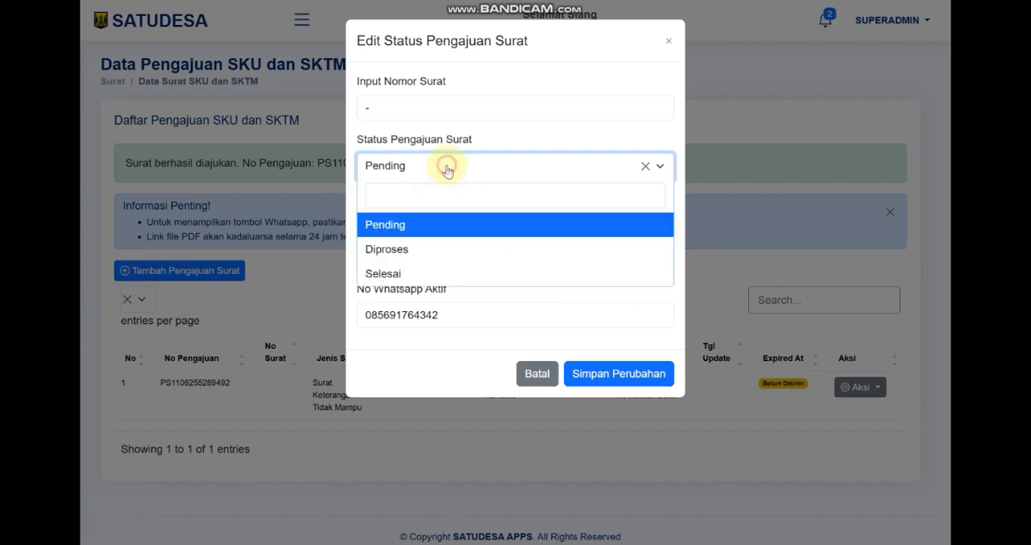
left_click(397, 252)
left_click(588, 371)
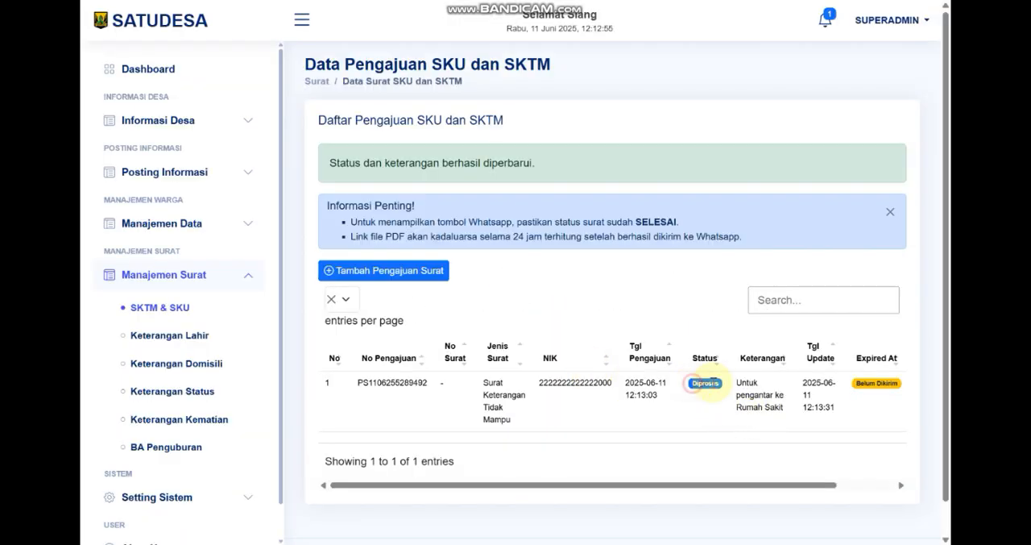
Change the same request's Status Pengajuan Surat to Selesai and save the change
left_click_drag(755, 486, 813, 486)
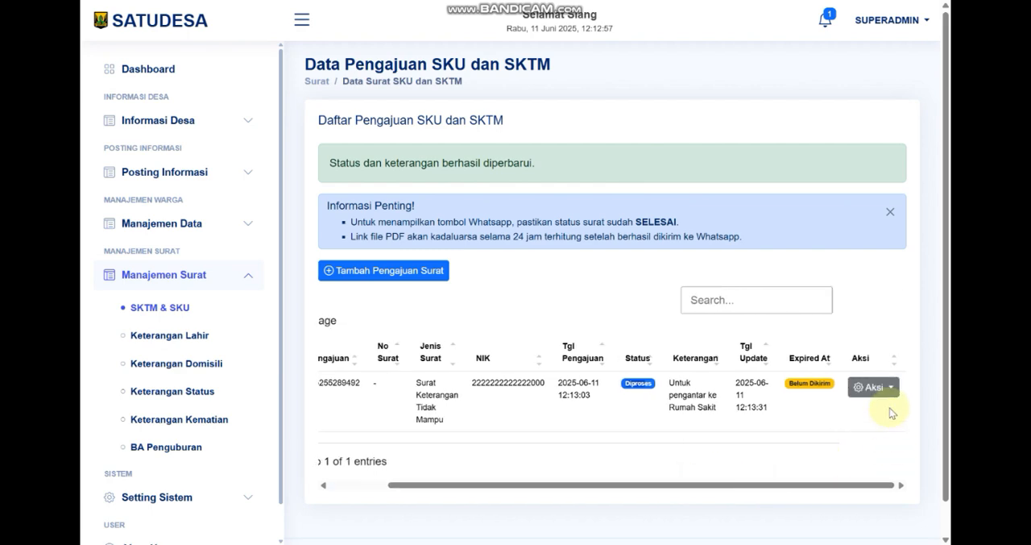
left_click(877, 388)
left_click(848, 417)
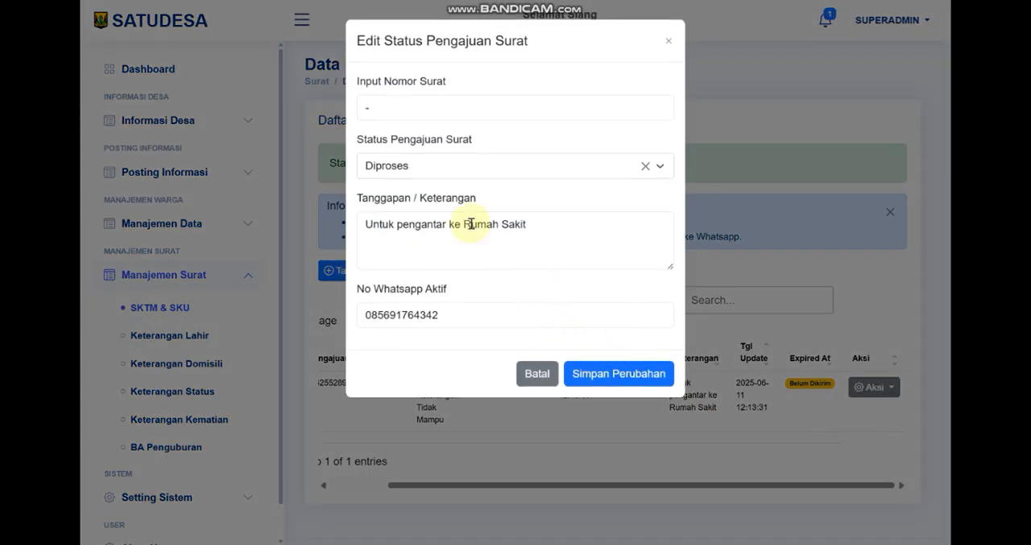
left_click(430, 163)
left_click(387, 274)
left_click(648, 390)
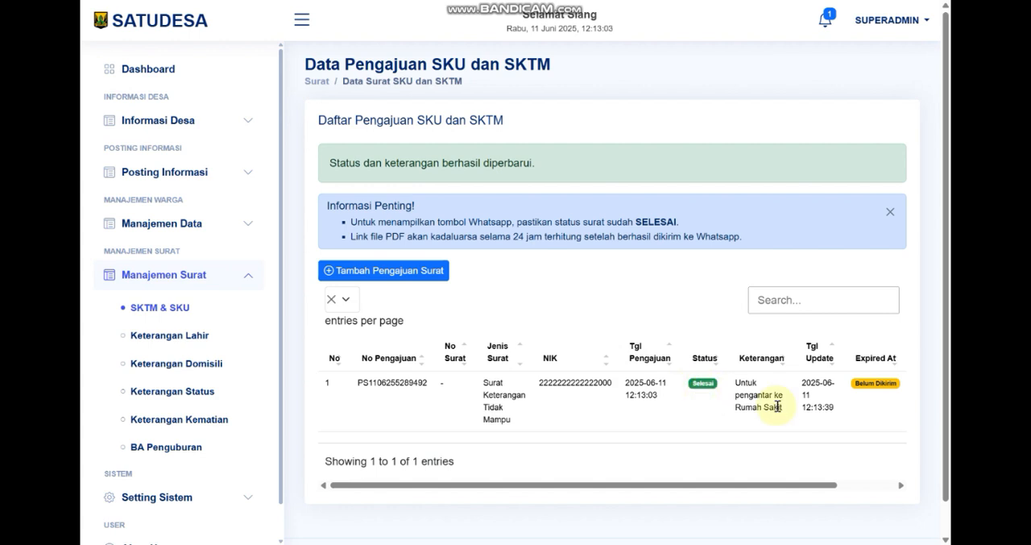
Send the finished Surat Keterangan Tidak Mampu to the applicant as a WhatsApp message and confirm the sending
left_click(303, 29)
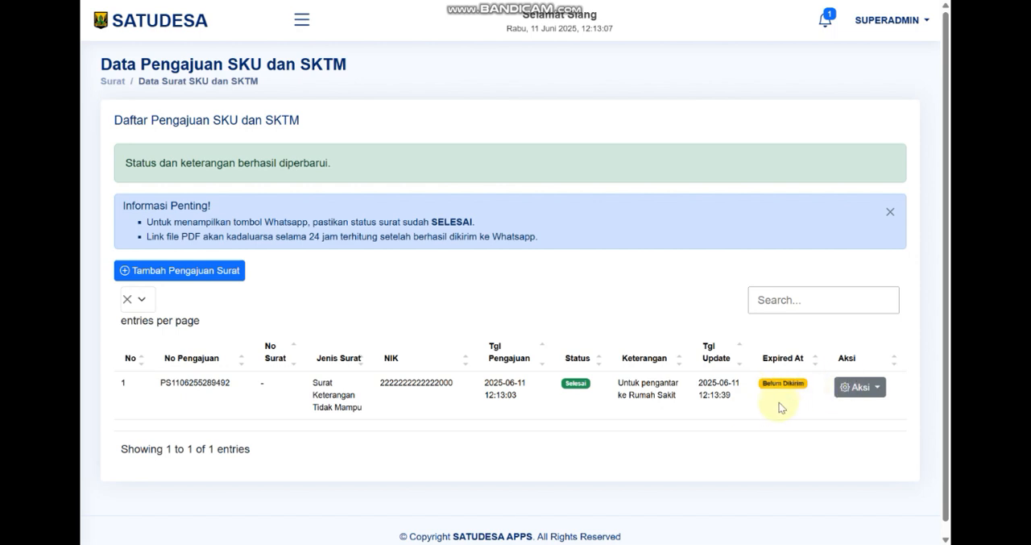
left_click(858, 391)
scroll(857, 379, "down", 1)
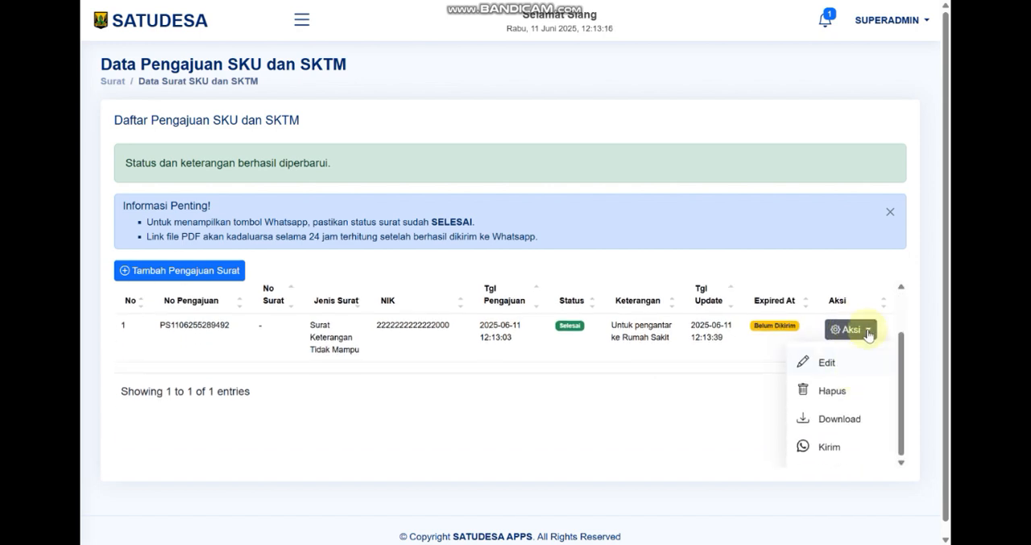
left_click(829, 443)
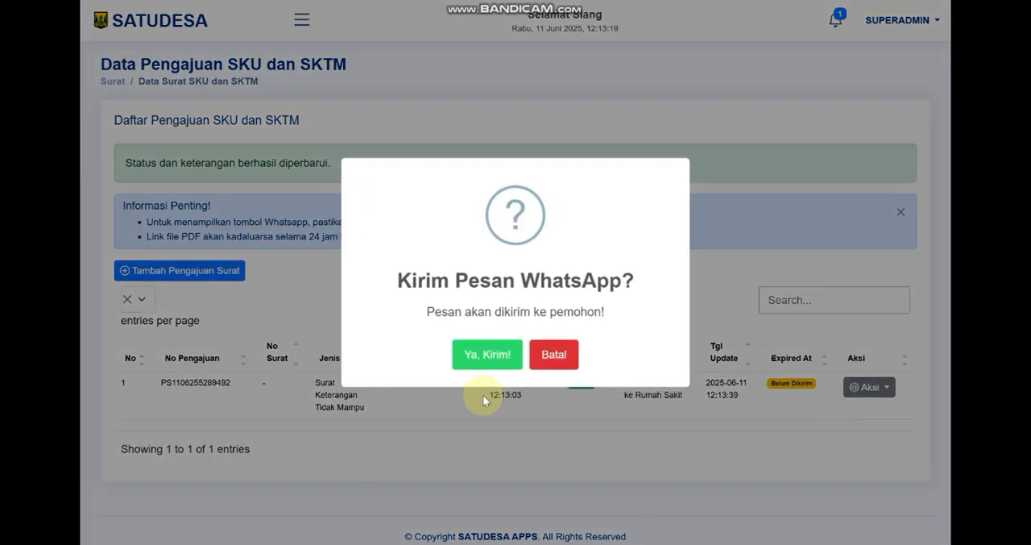
left_click(472, 353)
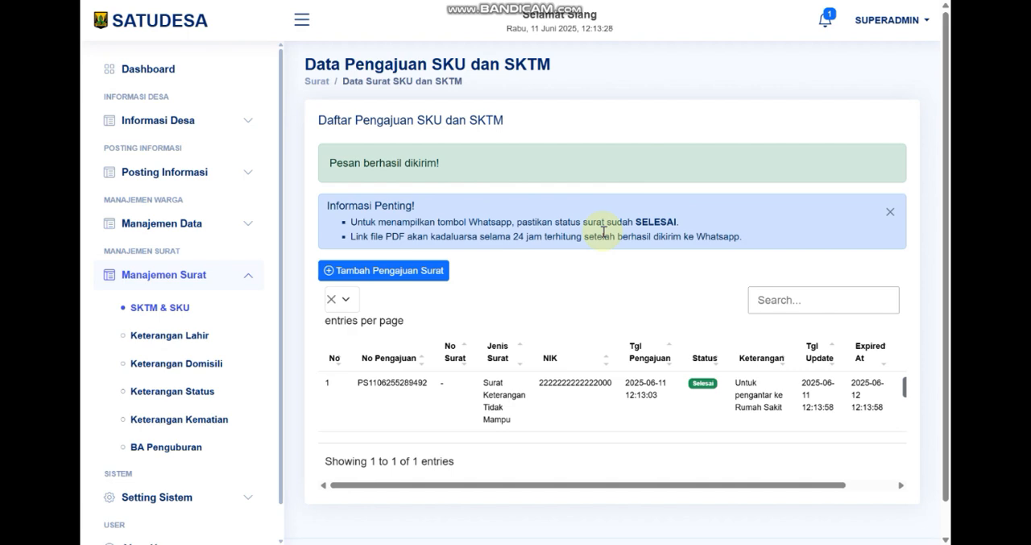
Switch to WhatsApp Web, open the archived chat with the letter message and check the download link's validity and expiry time
key("F11")
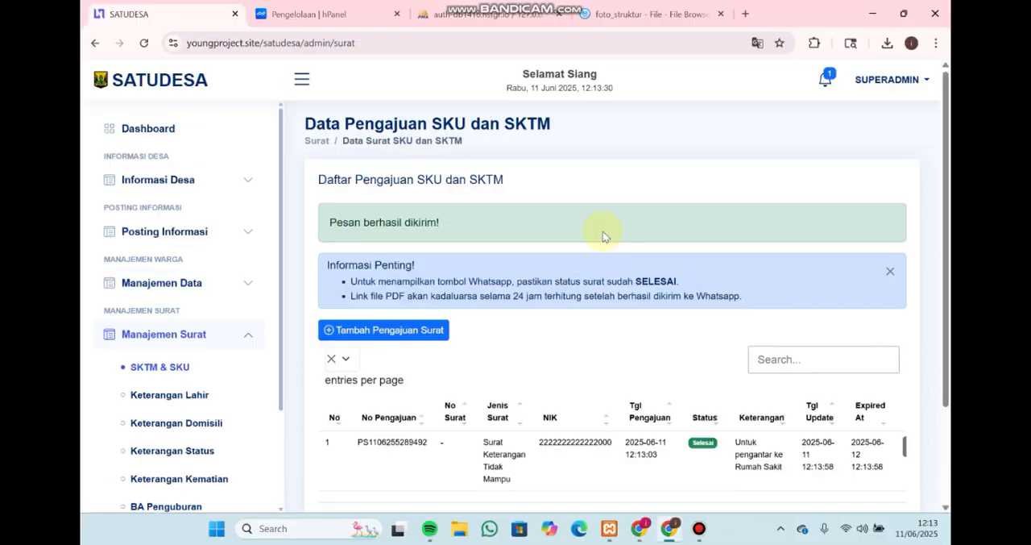
left_click(658, 526)
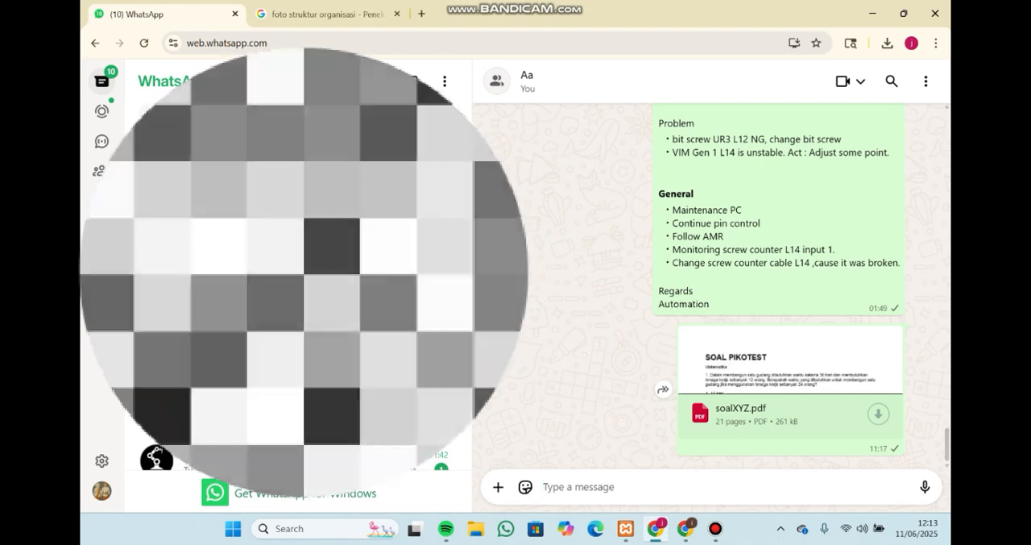
left_click(242, 185)
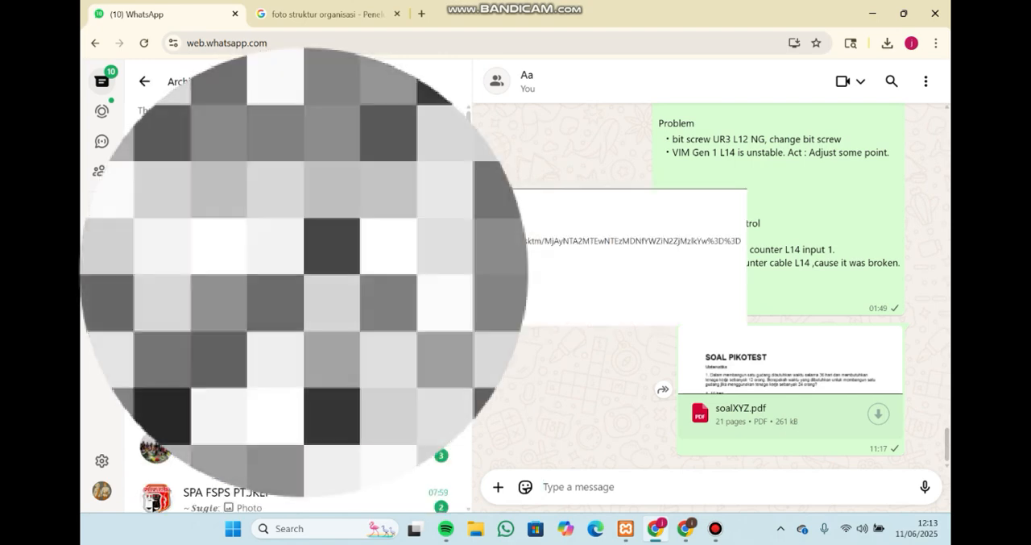
left_click(291, 175)
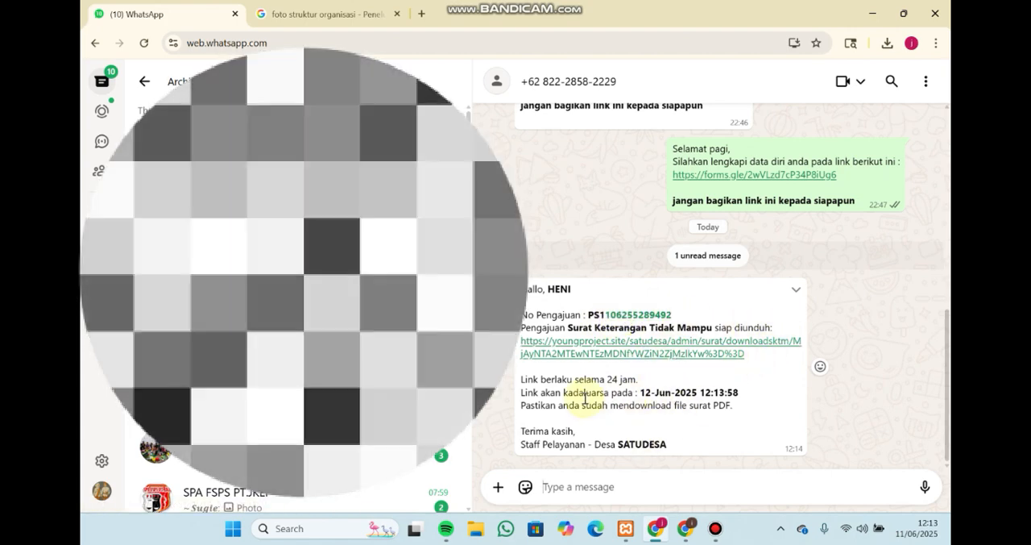
left_click_drag(520, 378, 735, 396)
left_click(691, 410)
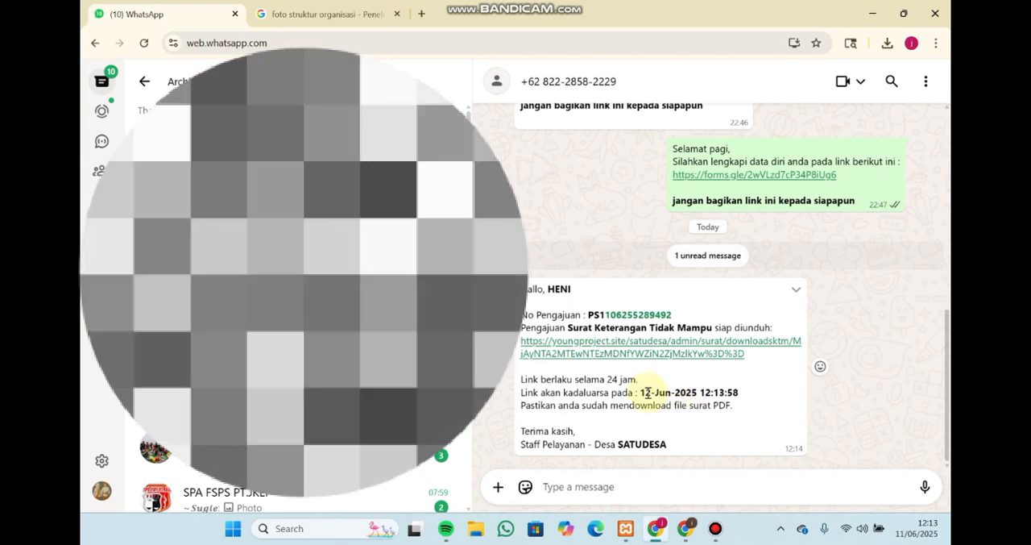
left_click_drag(647, 392, 733, 393)
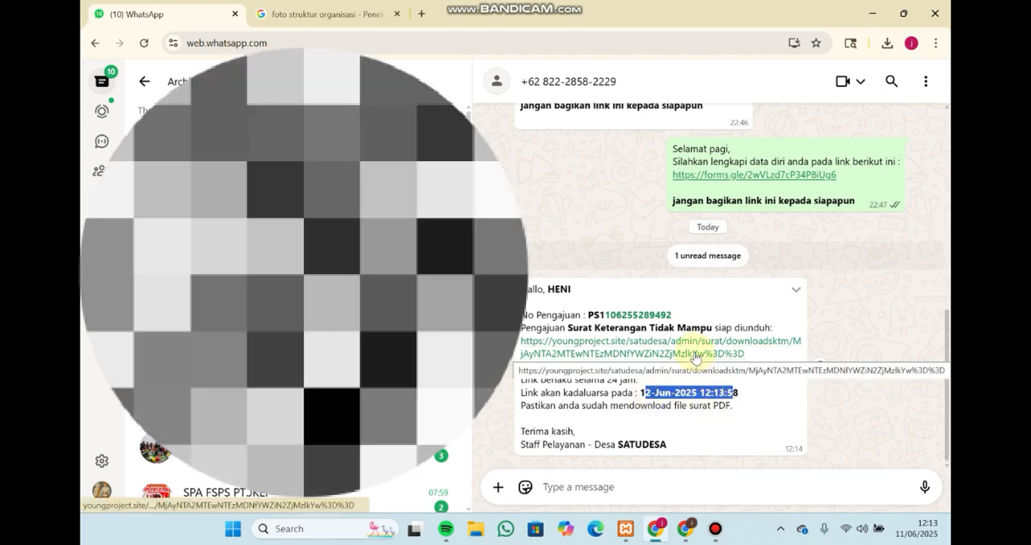
Open the letter's download link from the message and review the Surat Keterangan Miskin PDF from heading to signature
left_click(695, 357)
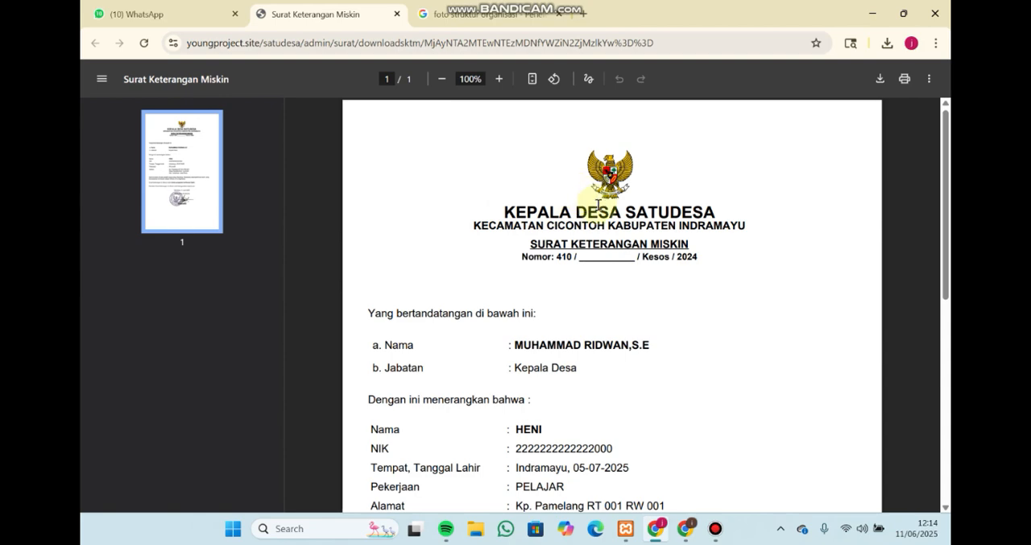
scroll(596, 205, "down", 5)
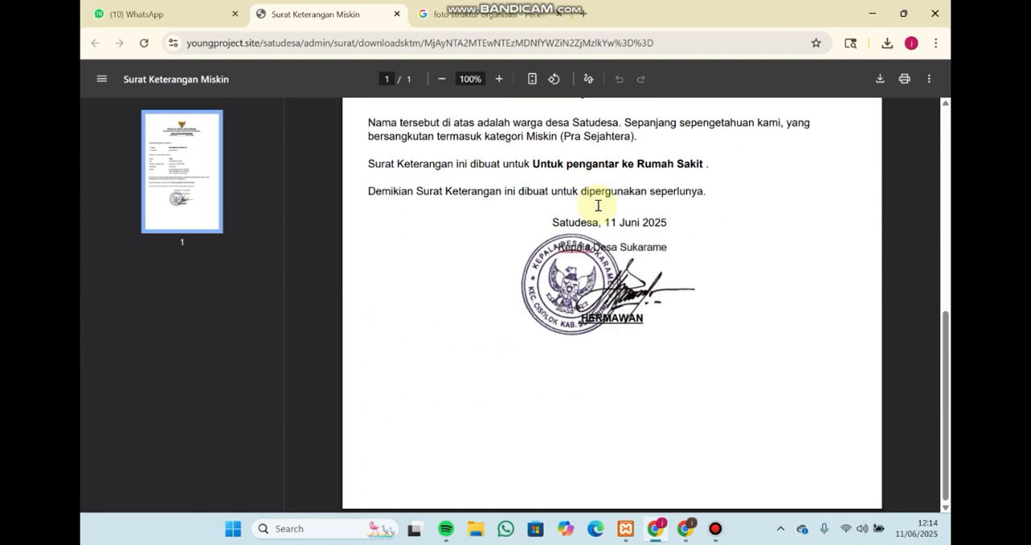
scroll(598, 205, "up", 3)
scroll(598, 205, "up", 3)
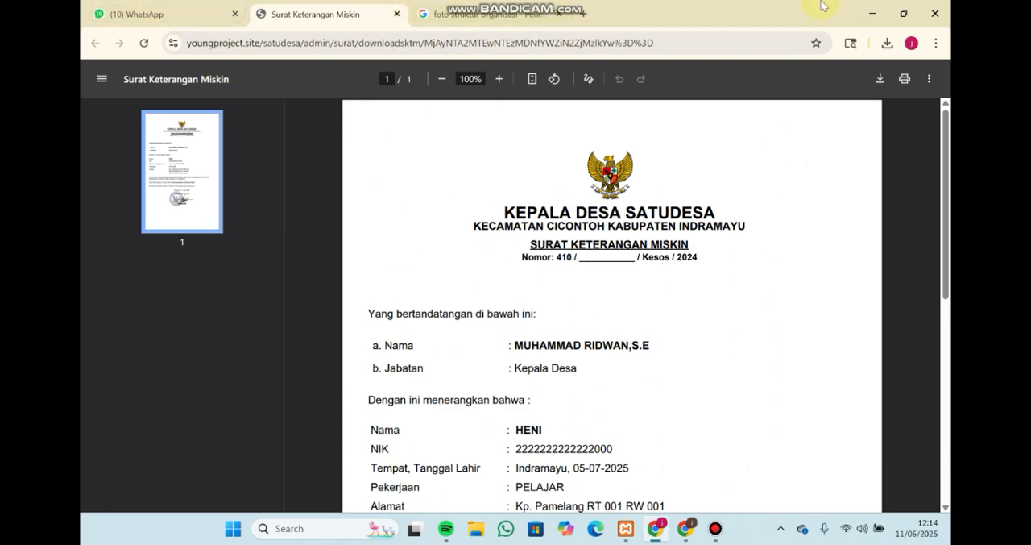
Return to SATUDESA in full screen and look over the sent request in the SKU and SKTM list
left_click(901, 14)
left_click(749, 117)
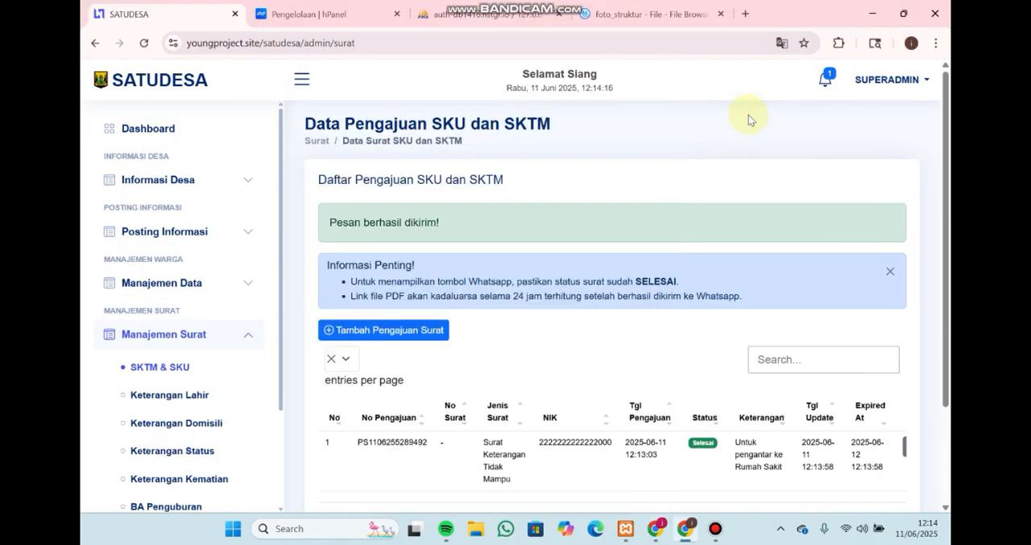
key("F11")
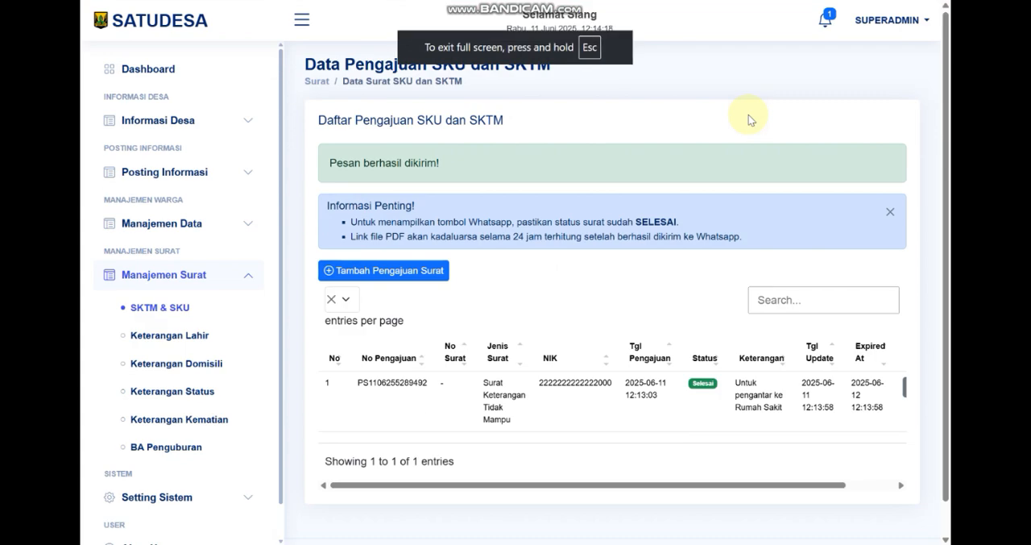
scroll(555, 462, "down", 1)
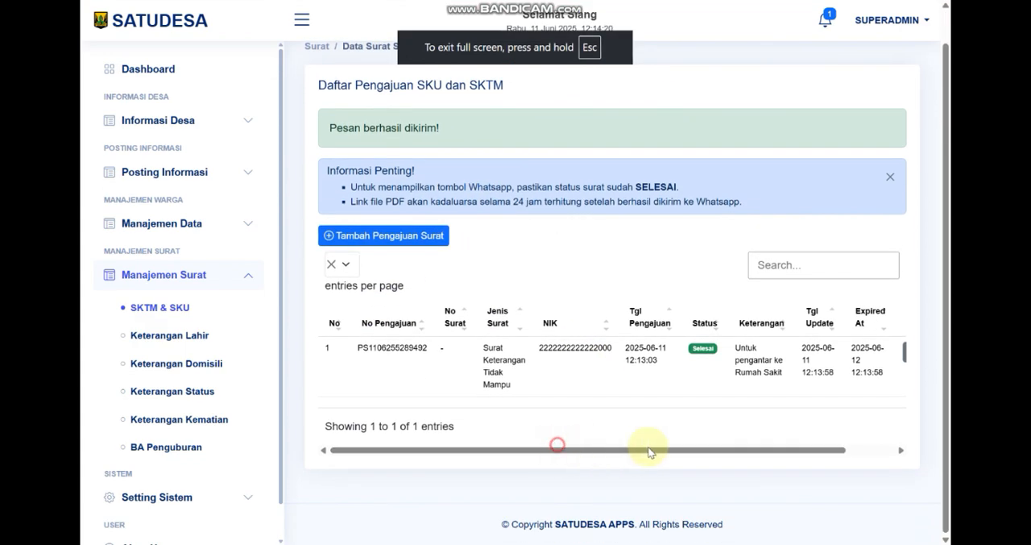
left_click_drag(733, 453, 559, 444)
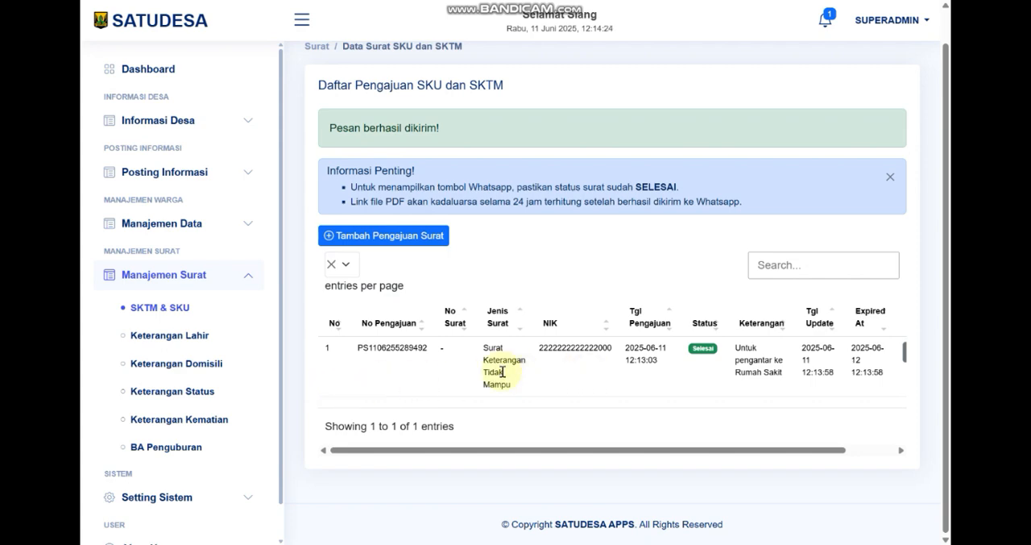
View the Keterangan Lahir, Keterangan Domisili, Keterangan Status, Keterangan Kematian and BA Penguburan request pages in turn
left_click(199, 337)
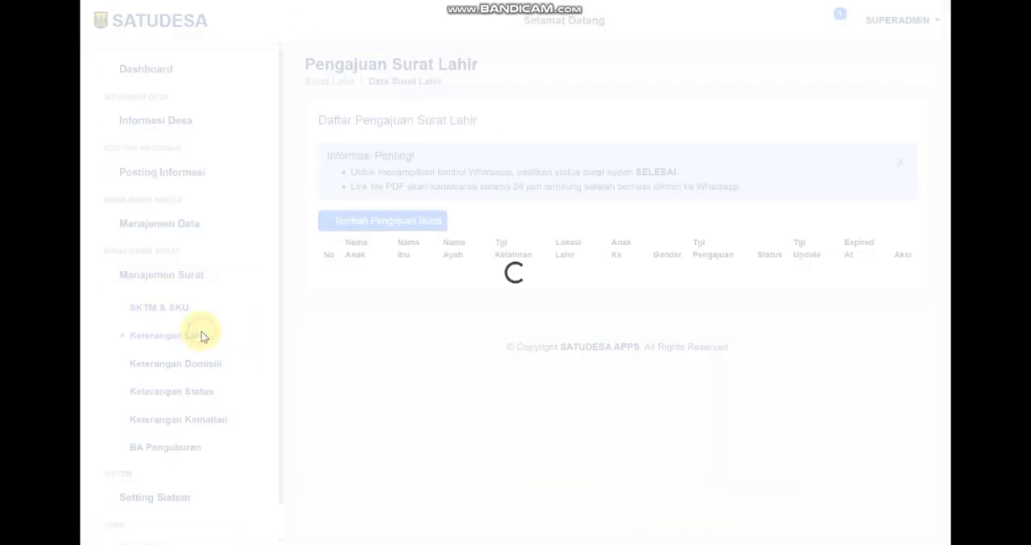
left_click(201, 361)
left_click(198, 392)
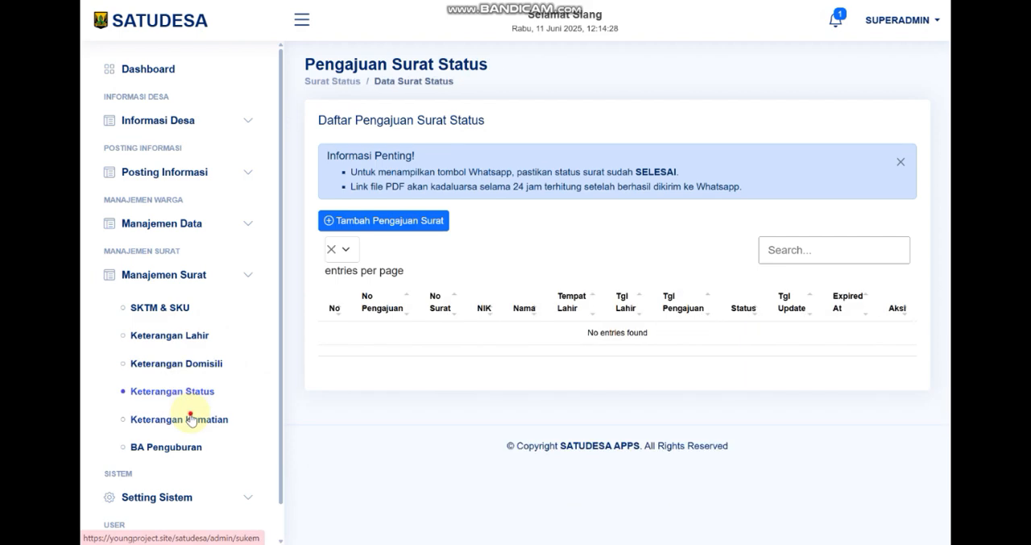
left_click(203, 419)
left_click(191, 441)
Open Setting Banner under Setting Sistem, view the new-banner form without saving, and preview the first banner image
left_click(247, 276)
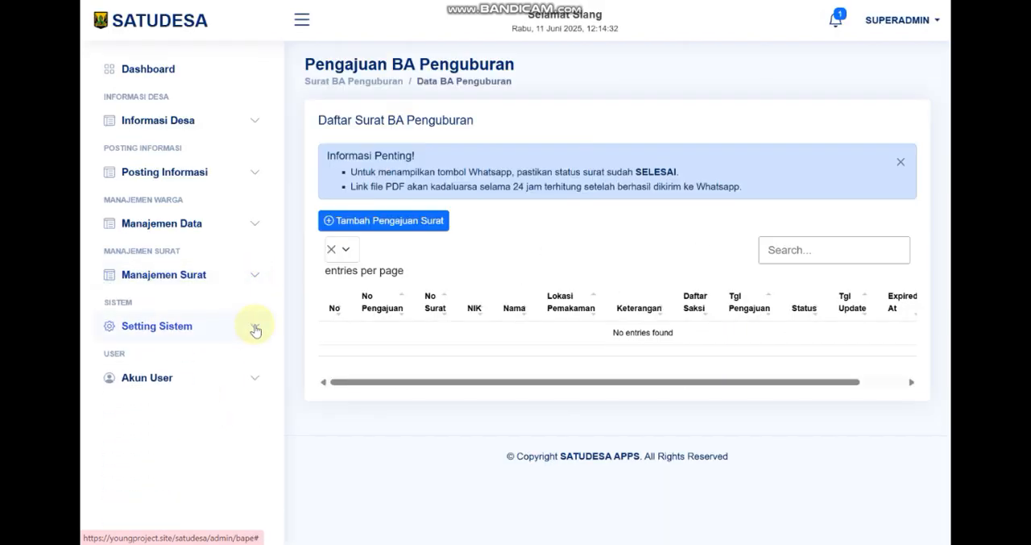
left_click(254, 327)
scroll(252, 329, "down", 1)
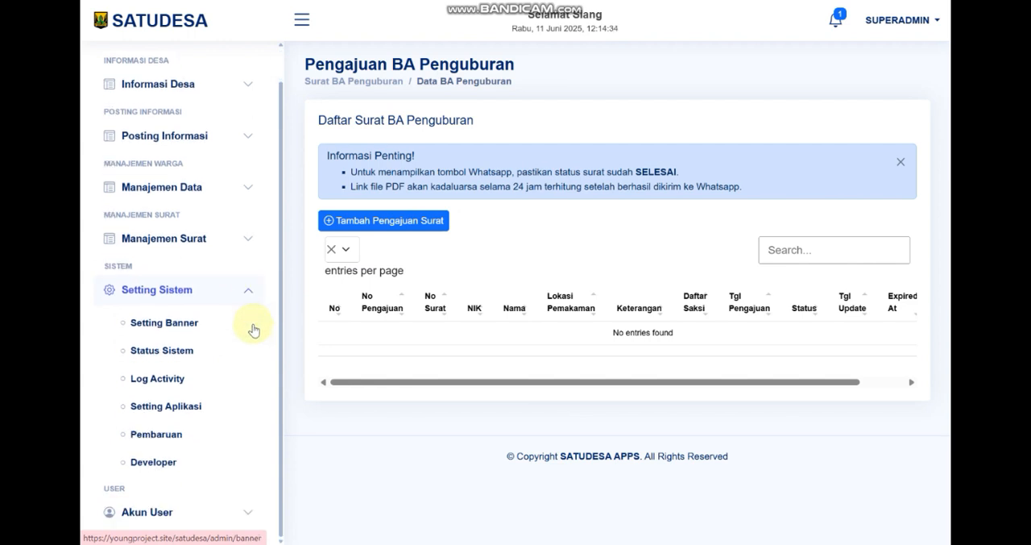
left_click(196, 324)
left_click(359, 166)
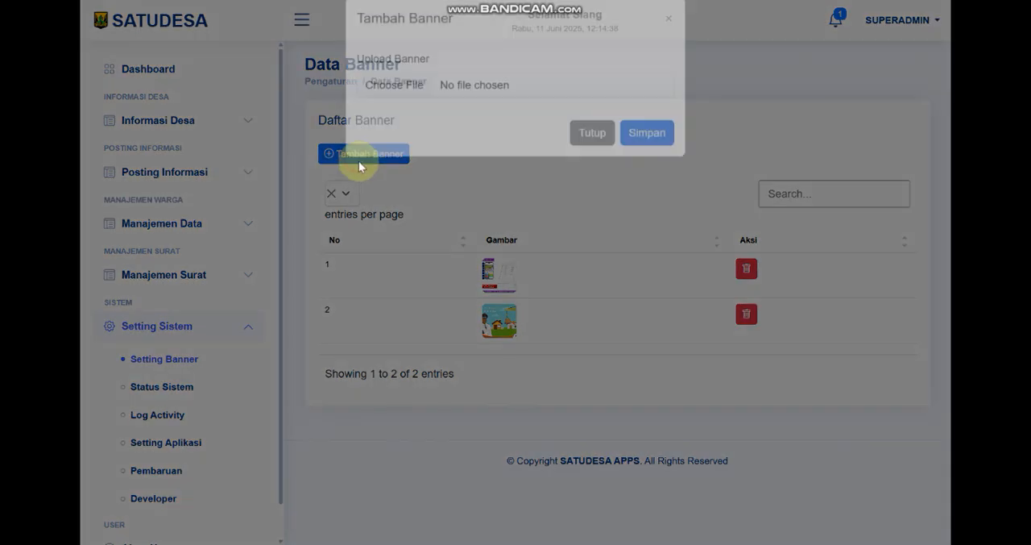
left_click(645, 265)
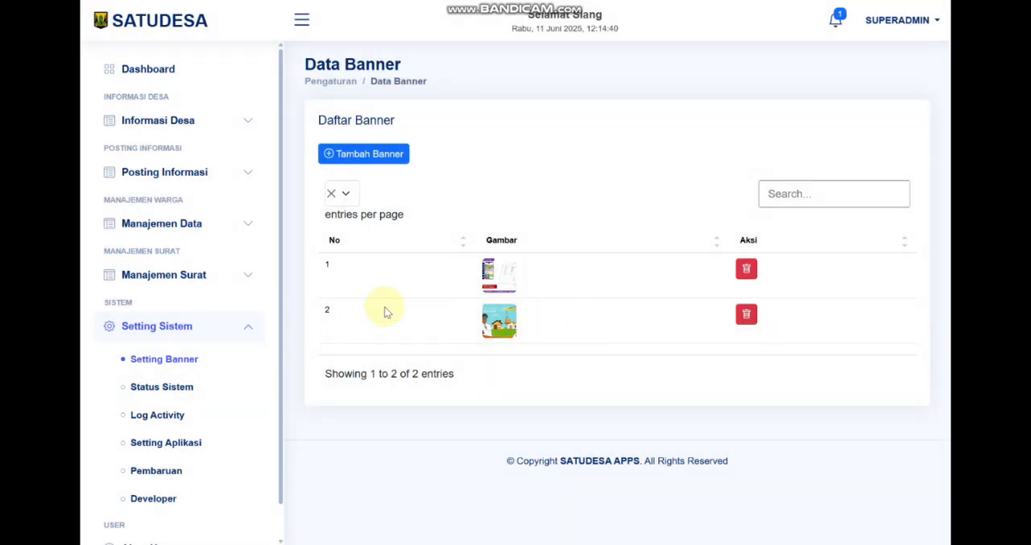
left_click(513, 280)
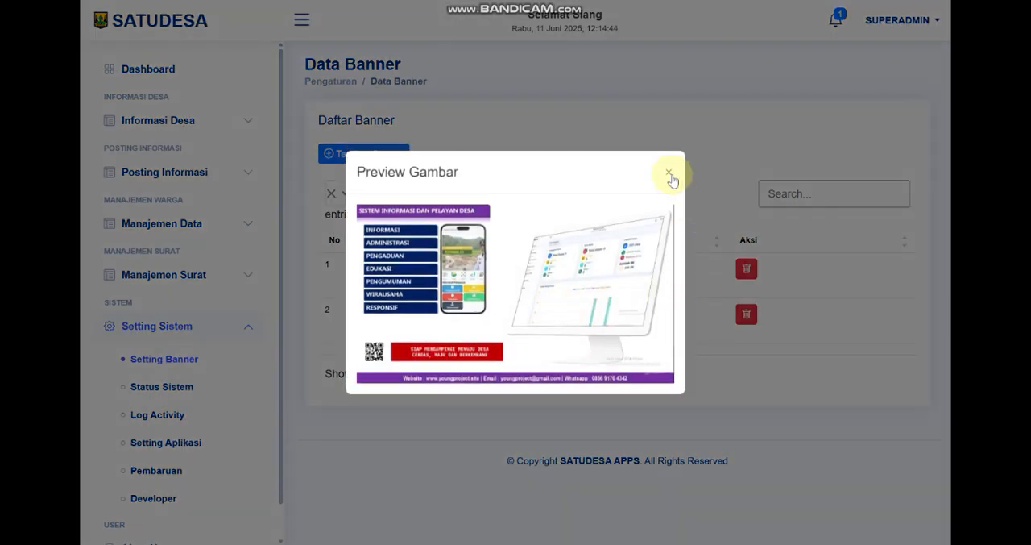
Close the first banner's preview, then preview the second banner image and close it
left_click(669, 172)
left_click(500, 324)
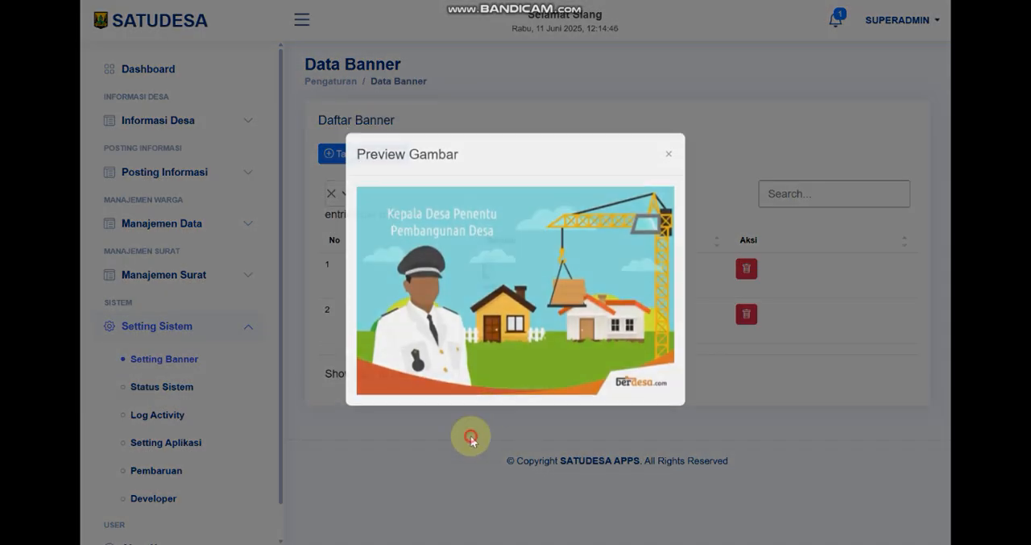
left_click(473, 439)
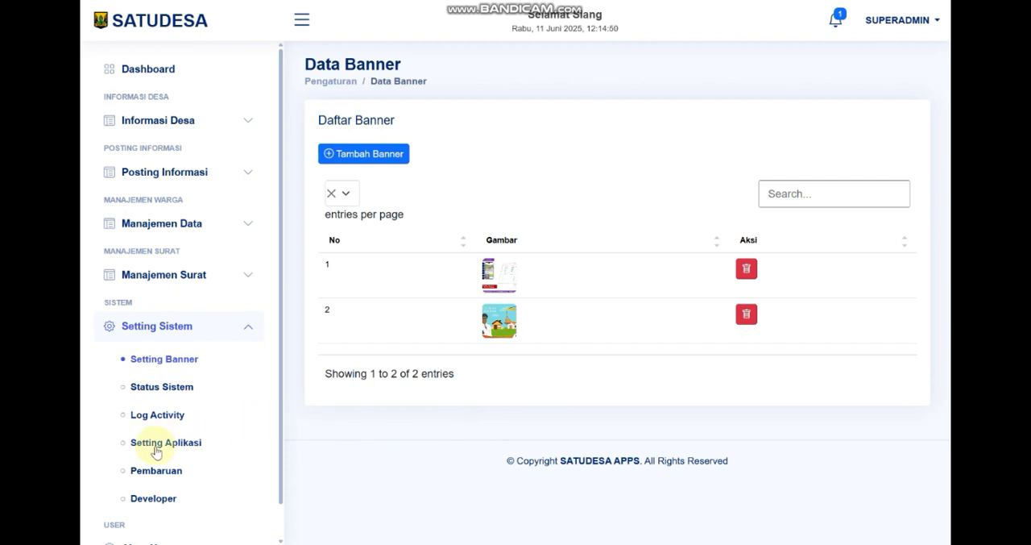
Open Status Sistem and view the confirmation for changing the application status, cancelling without changing it
left_click(168, 388)
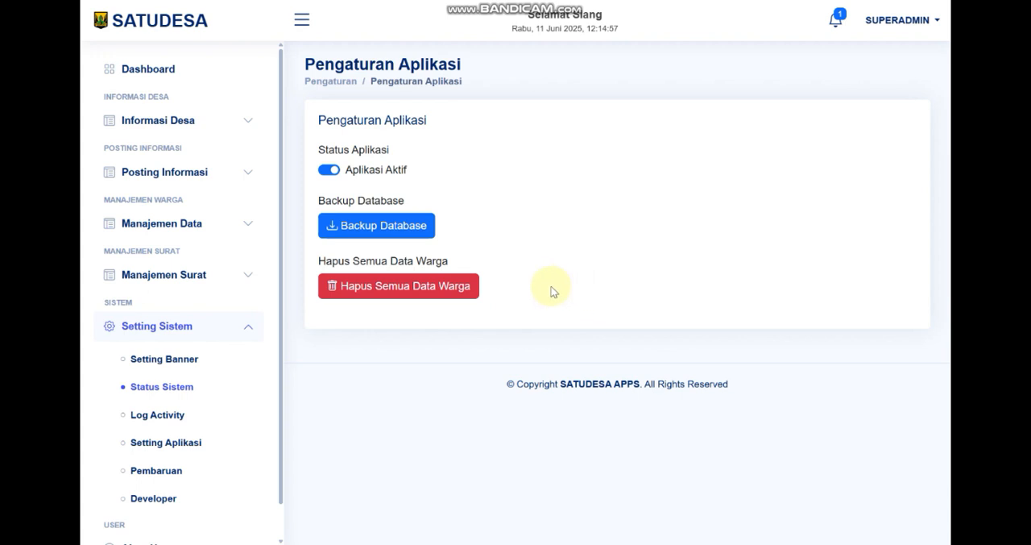
left_click(329, 169)
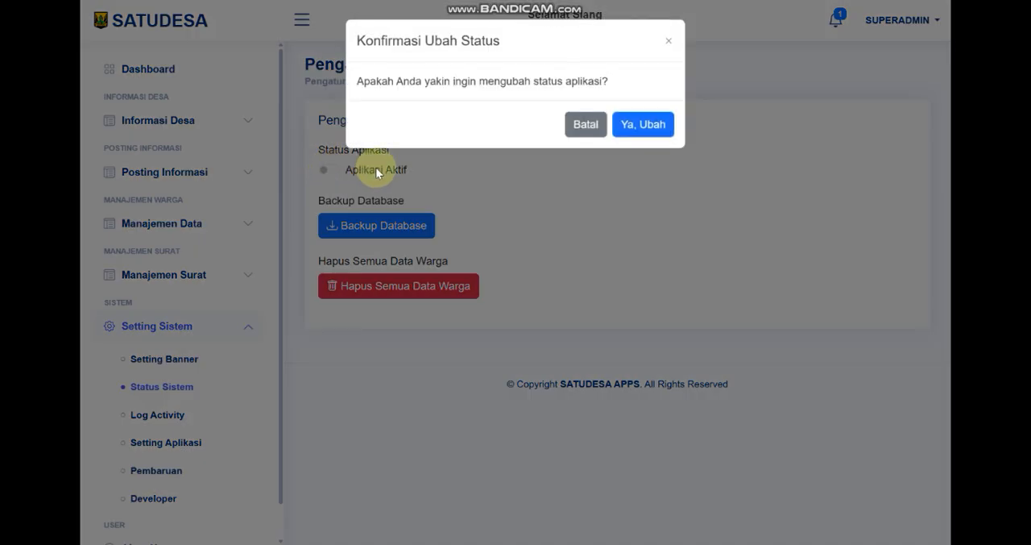
left_click(583, 128)
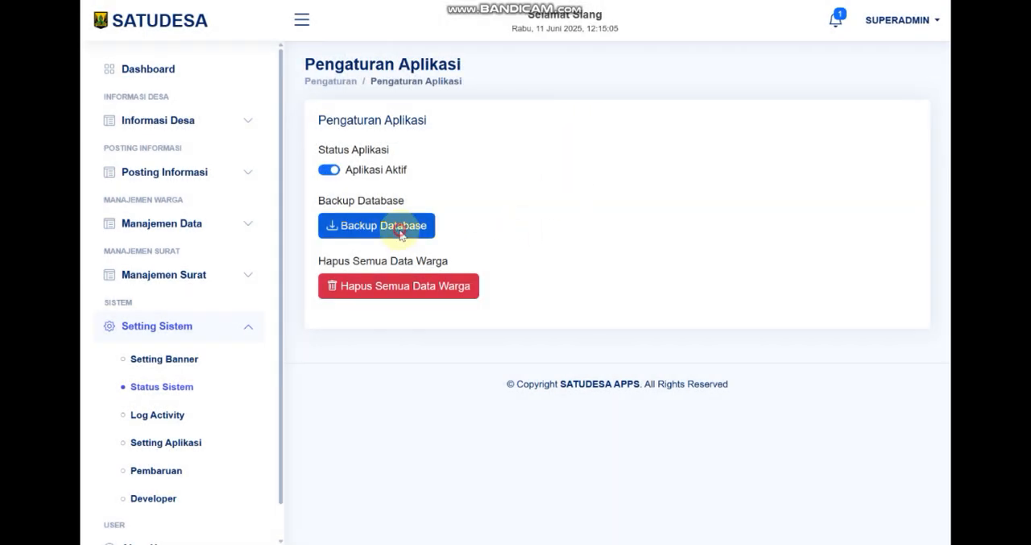
Back up the database and confirm downloading the SQL file
left_click(403, 227)
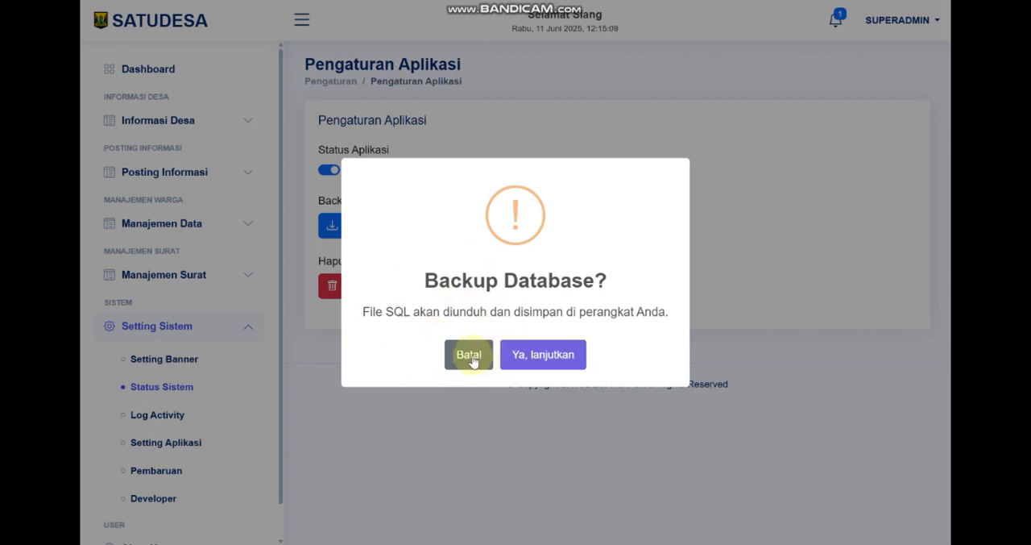
left_click(520, 369)
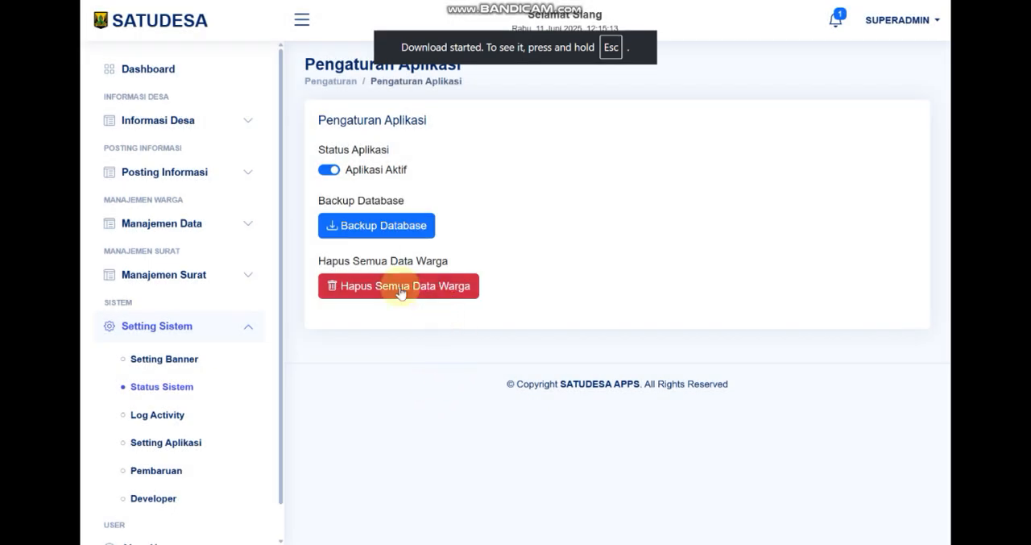
View the password confirmation for Hapus Semua Data Warga and cancel it without deleting any resident data
left_click(372, 295)
left_click(524, 127)
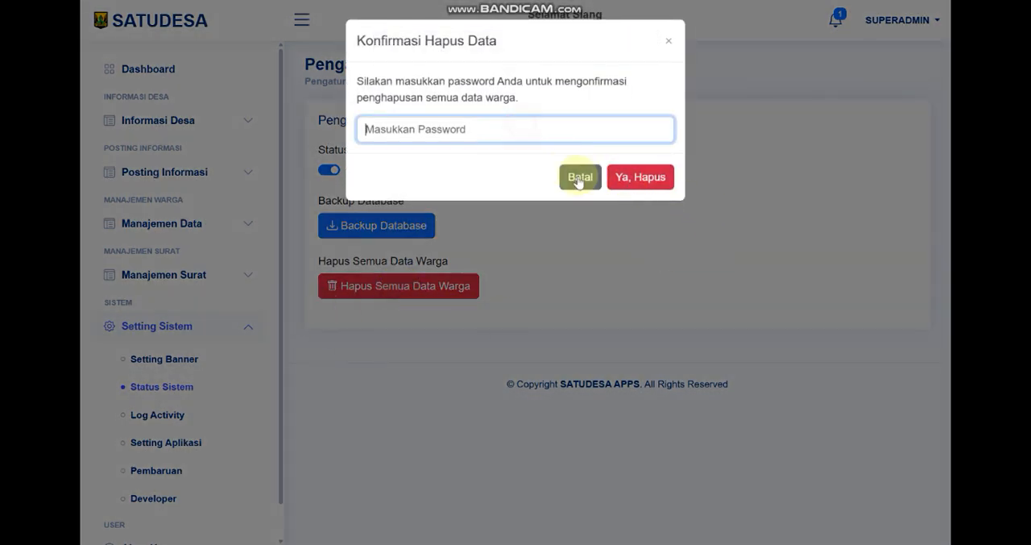
left_click(578, 176)
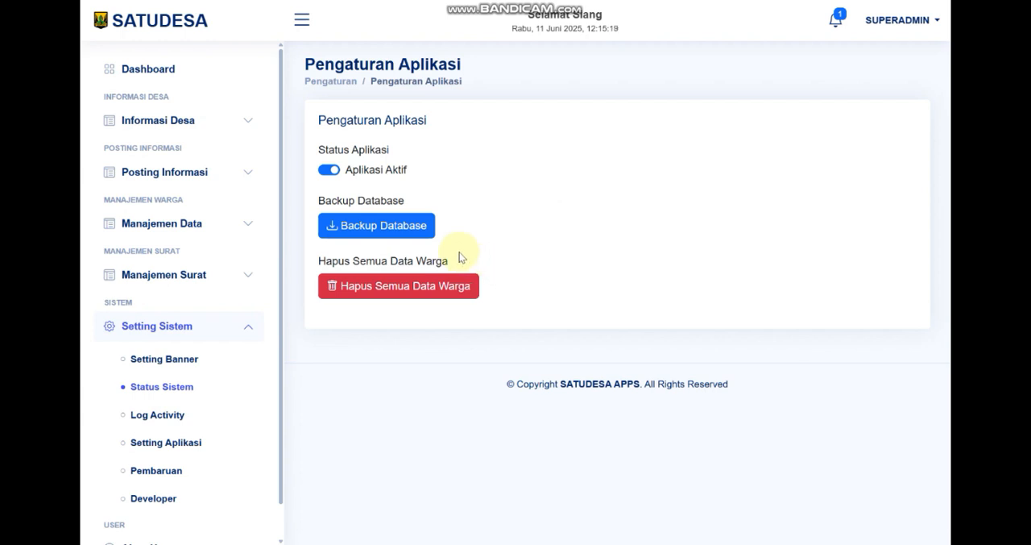
Open Log Activity and look over the recorded user actions, starting with the Regulasi entry
left_click(166, 414)
scroll(467, 336, "down", 1)
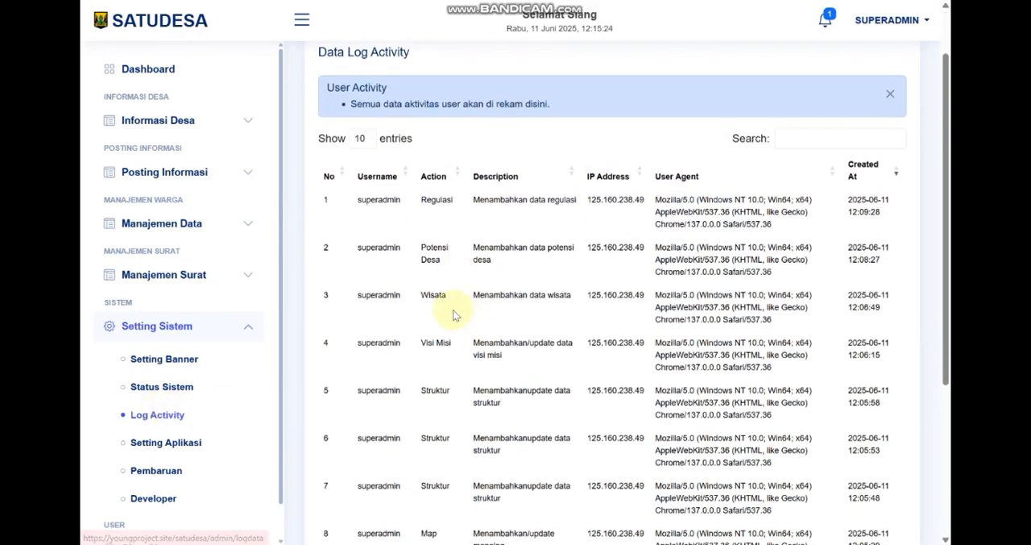
left_click_drag(357, 200, 909, 219)
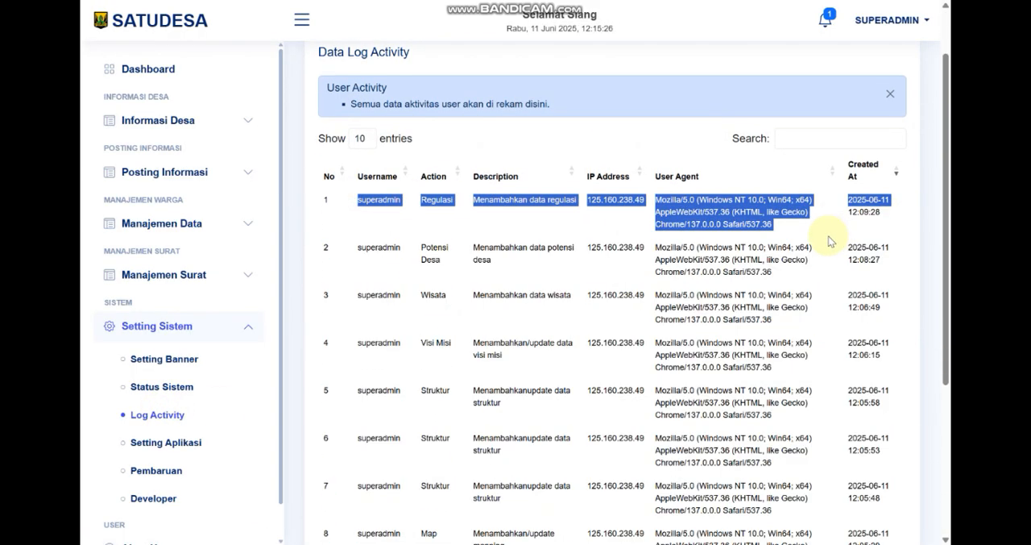
left_click(740, 284)
scroll(516, 342, "down", 1)
scroll(515, 342, "down", 1)
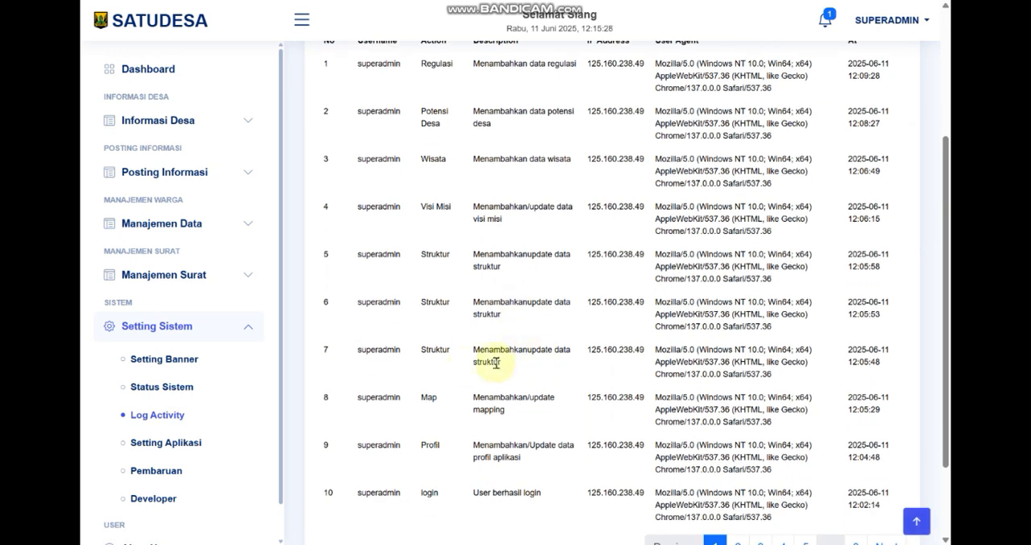
Examine the Map, Profil and login log entries, and view the table briefly at full width with the navigation hidden
left_click_drag(369, 398, 601, 396)
left_click(491, 405)
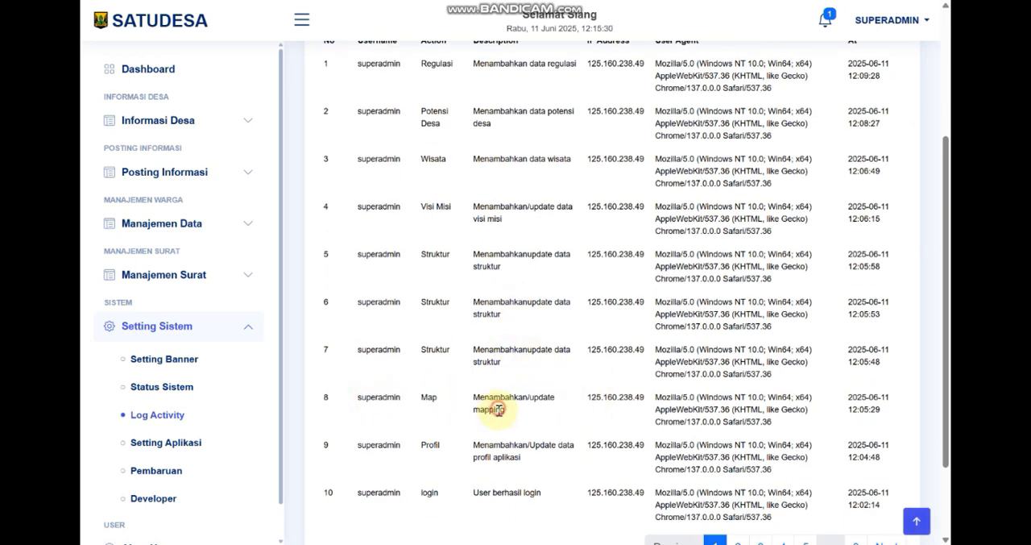
left_click_drag(474, 451, 545, 449)
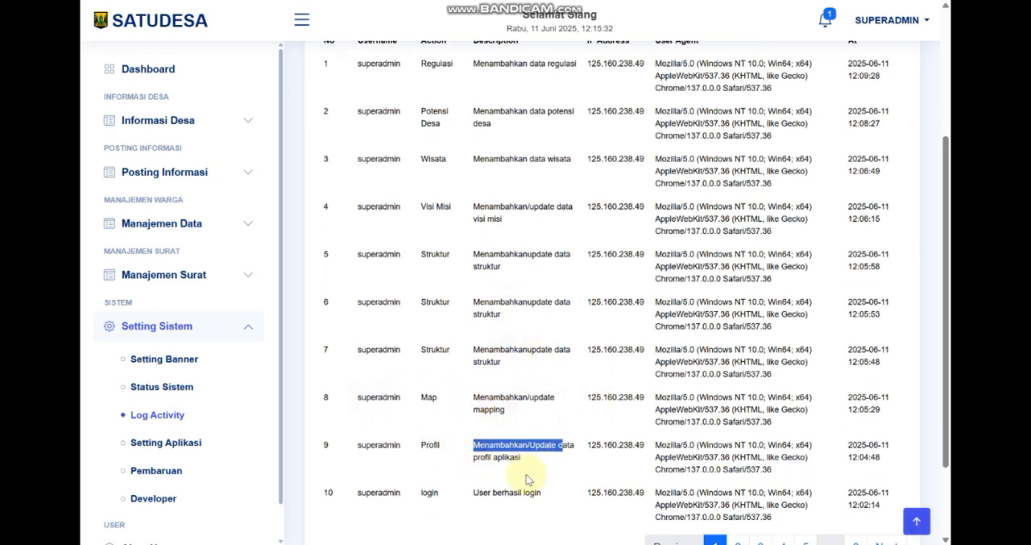
left_click_drag(473, 495, 731, 461)
scroll(566, 342, "up", 3)
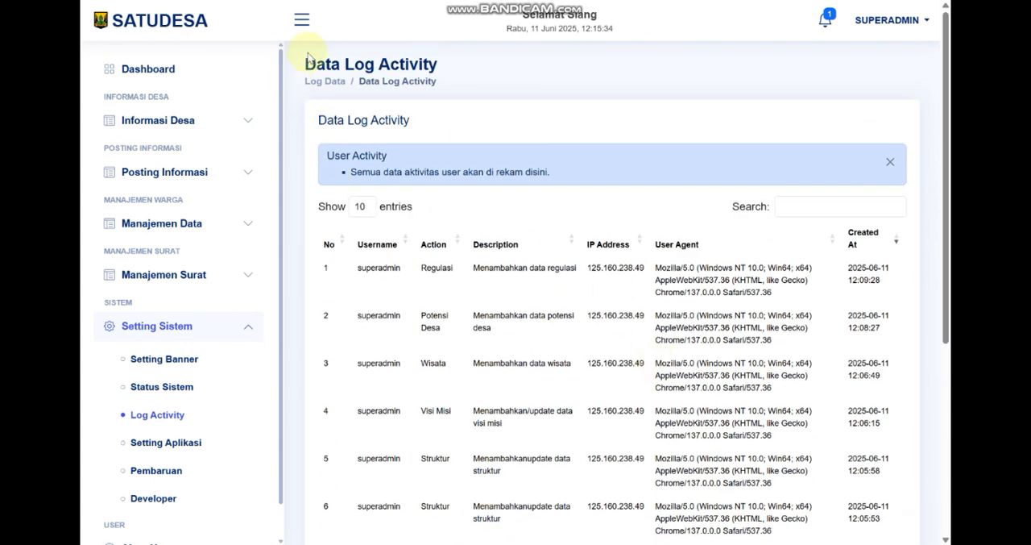
left_click(302, 21)
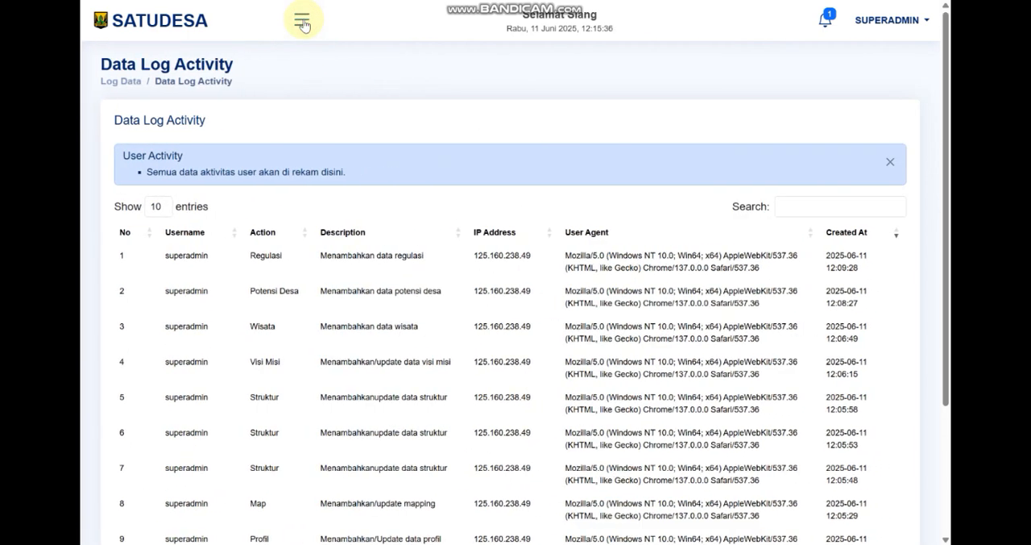
left_click(302, 22)
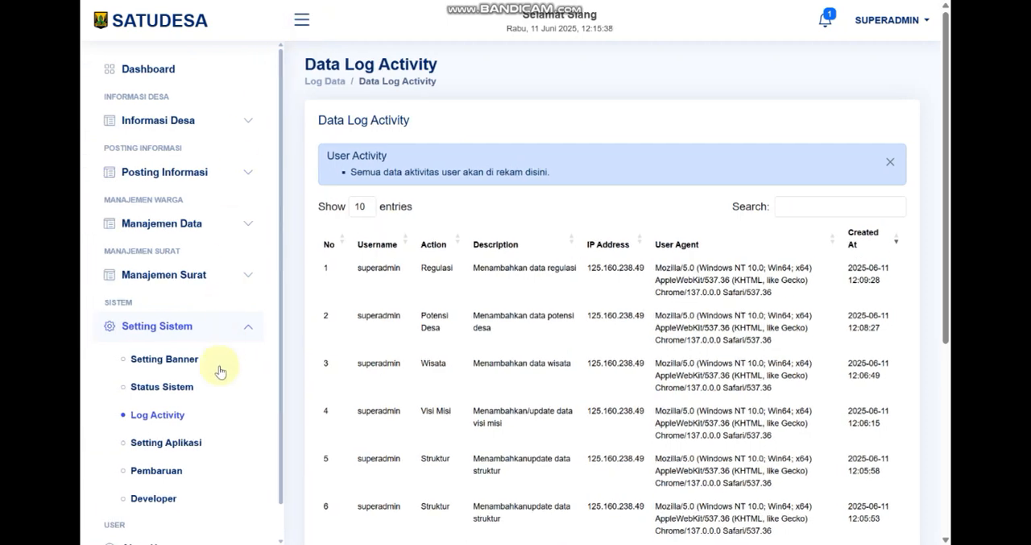
Open Setting Aplikasi and compare the Nama Aplikasi value with the application name in the page header
left_click(173, 444)
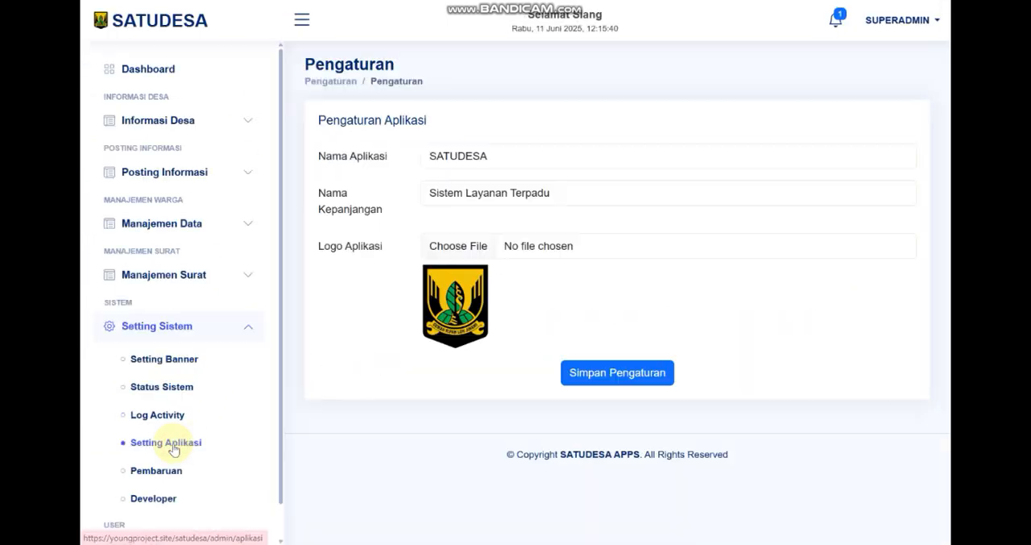
left_click(525, 149)
left_click_drag(516, 148, 424, 147)
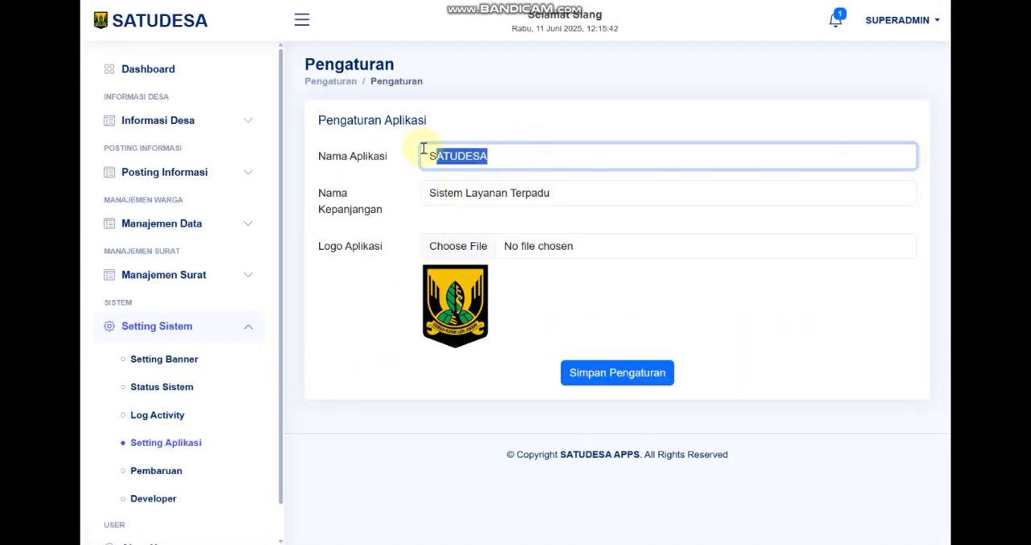
left_click(498, 154)
left_click_drag(531, 155, 424, 158)
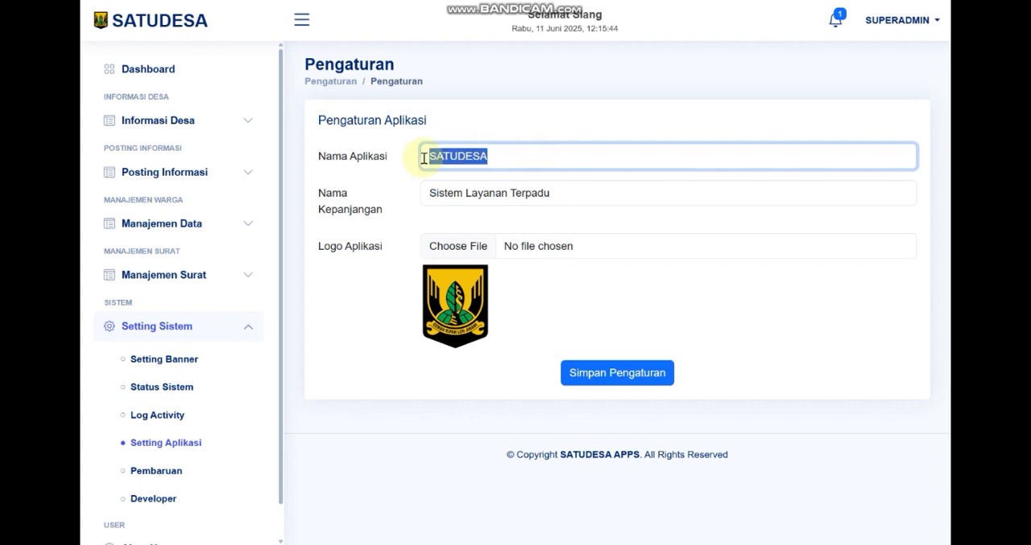
left_click(527, 156)
left_click_drag(527, 156, 426, 157)
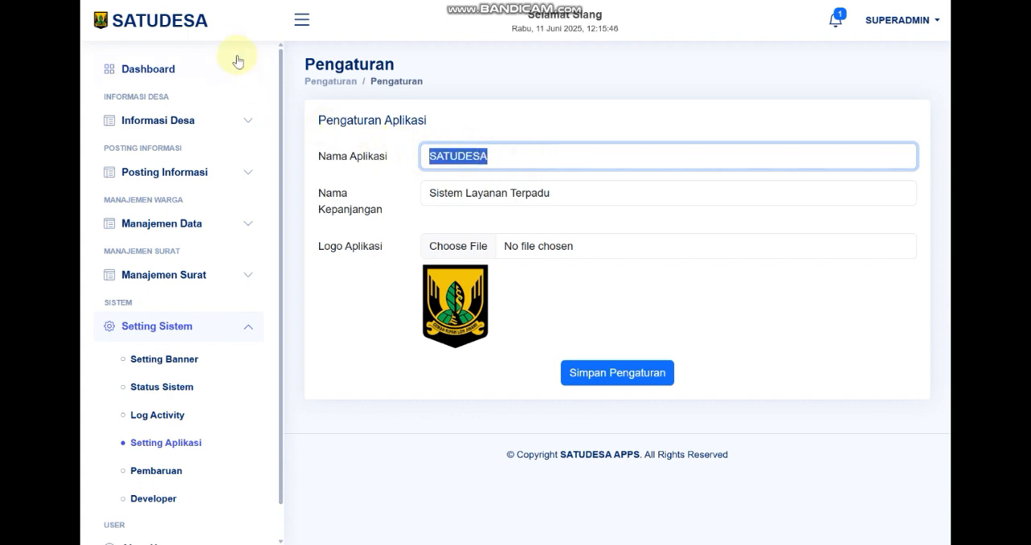
left_click(203, 22)
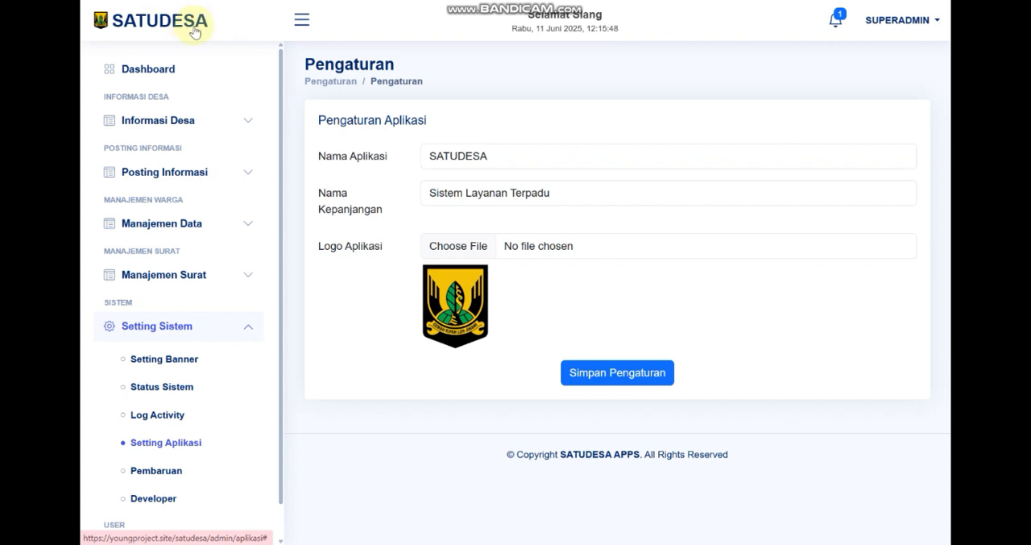
Review the Nama Kepanjangan, Nama Aplikasi and Logo Aplikasi settings, leaving the logo file selection without choosing a file
left_click_drag(594, 195, 414, 193)
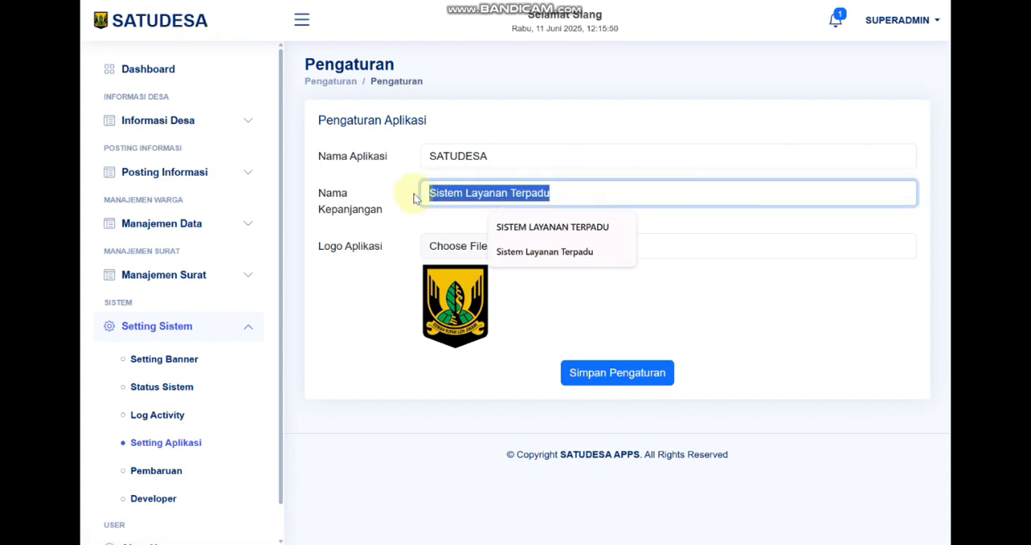
double_click(488, 155)
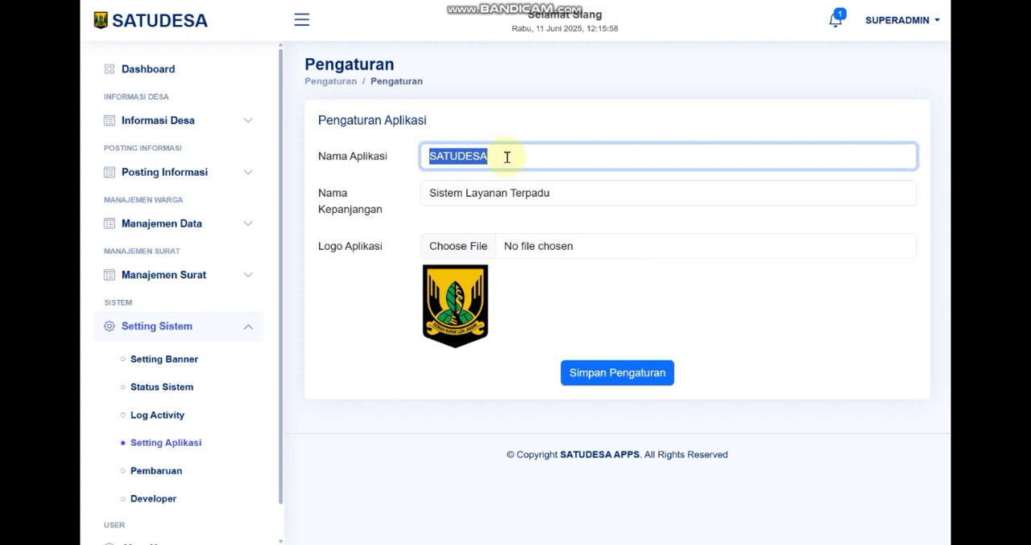
left_click(546, 256)
left_click(498, 11)
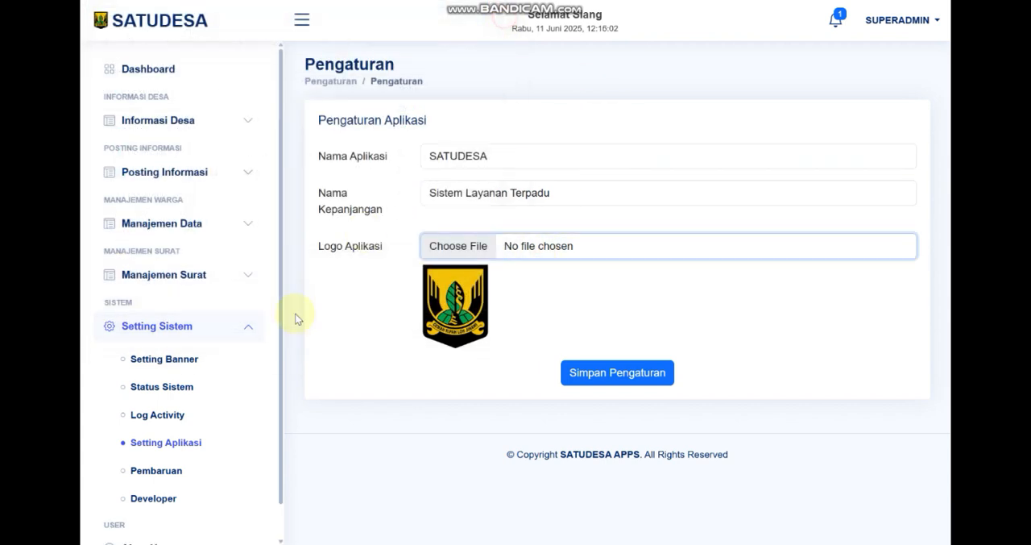
Open the Pembaruan page and view the Tambah Pembaruan form, closing it without saving
scroll(228, 454, "down", 1)
left_click(185, 442)
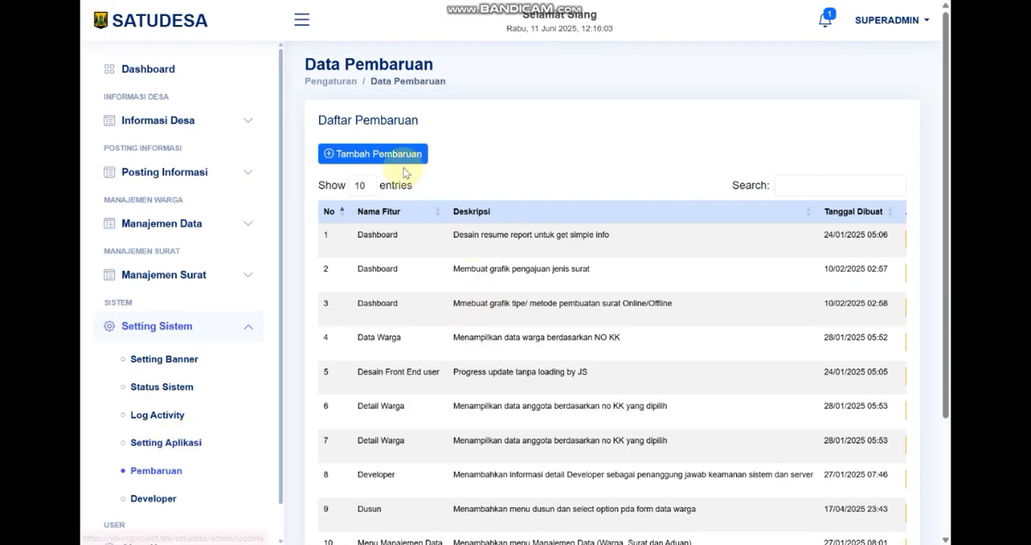
left_click(406, 155)
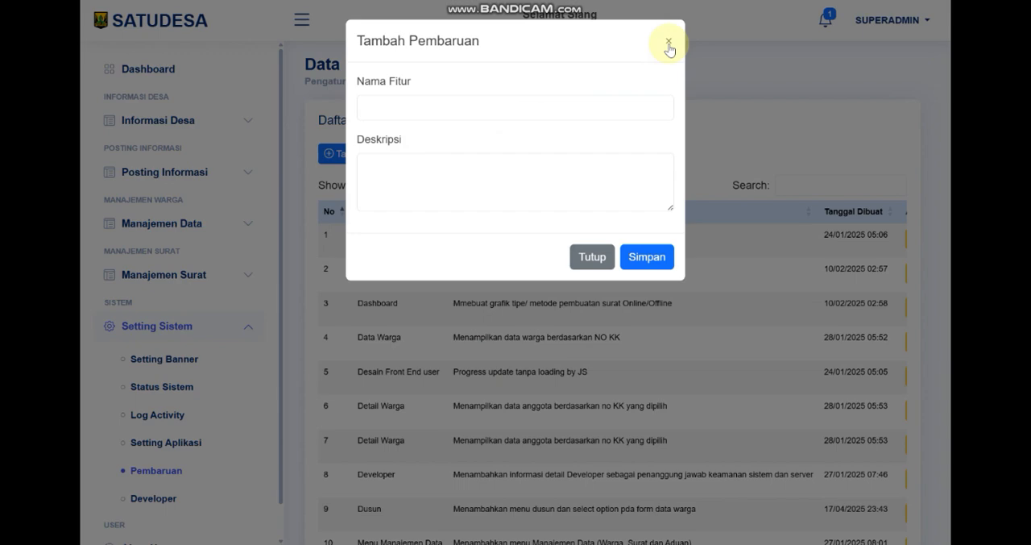
left_click(669, 48)
Open the Developer page and read the developer's profile down to the contact details
scroll(185, 468, "down", 1)
left_click(185, 469)
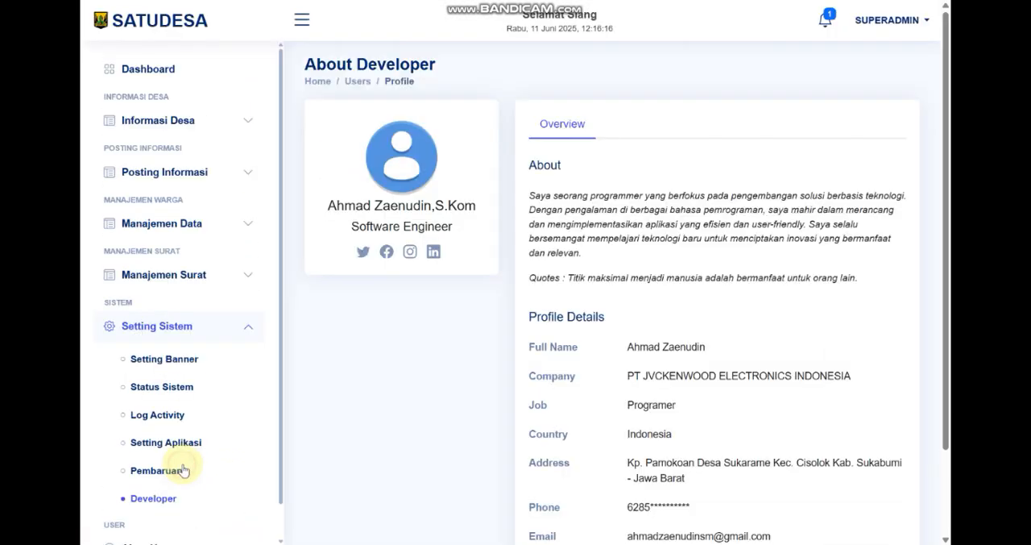
scroll(618, 260, "down", 2)
scroll(162, 467, "down", 1)
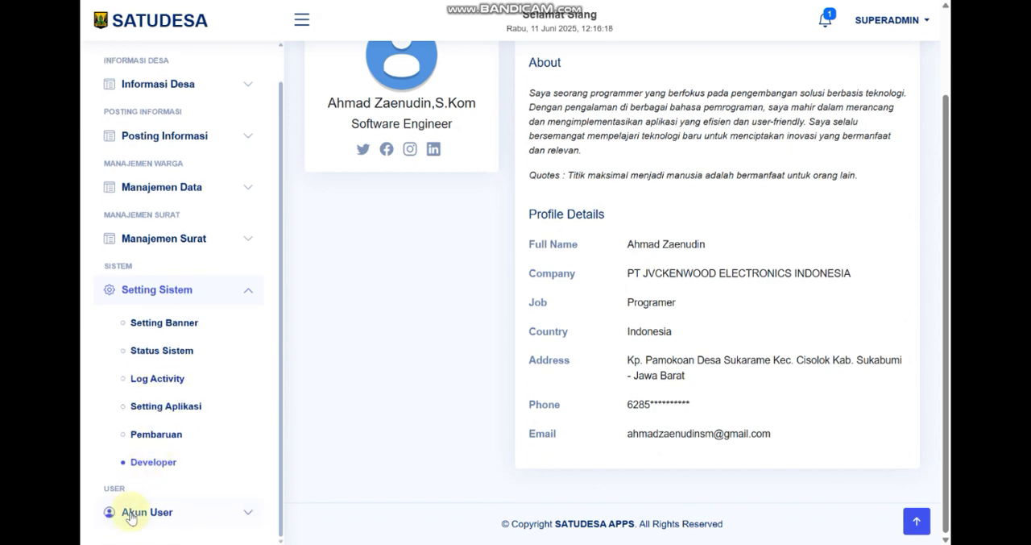
Open Data User under Akun User and review the level options in the new-user form, choosing Super Admin without saving
left_click(137, 510)
left_click(168, 412)
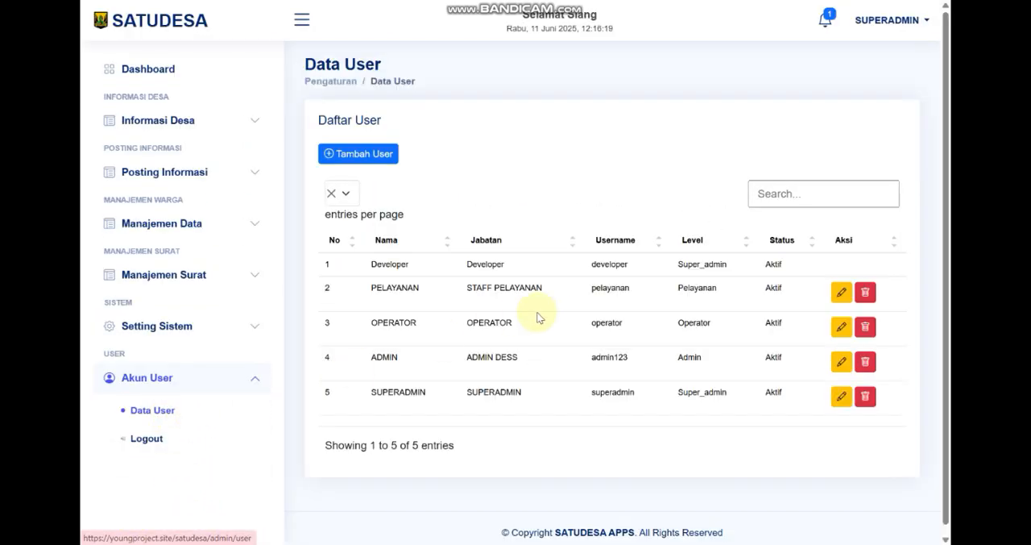
left_click(377, 154)
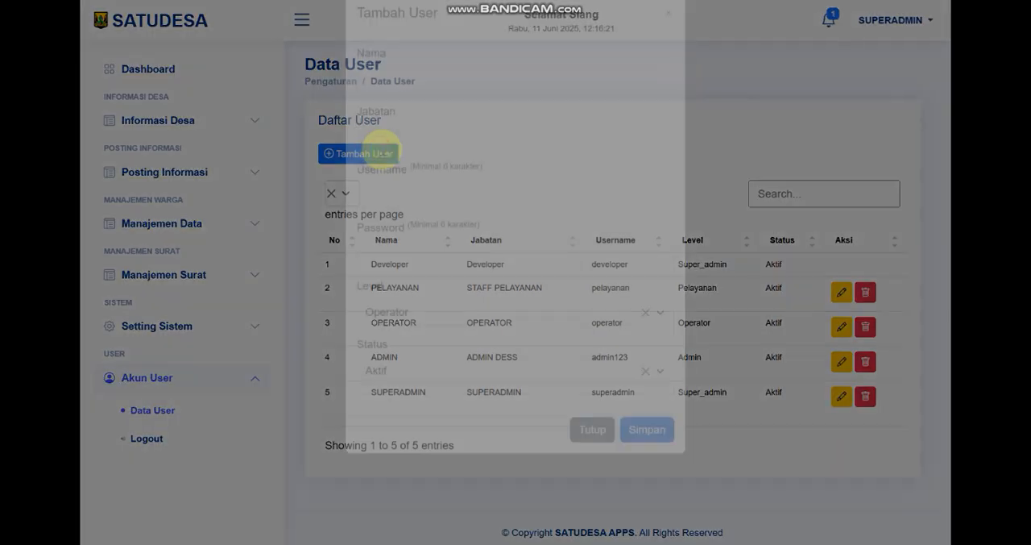
left_click(457, 345)
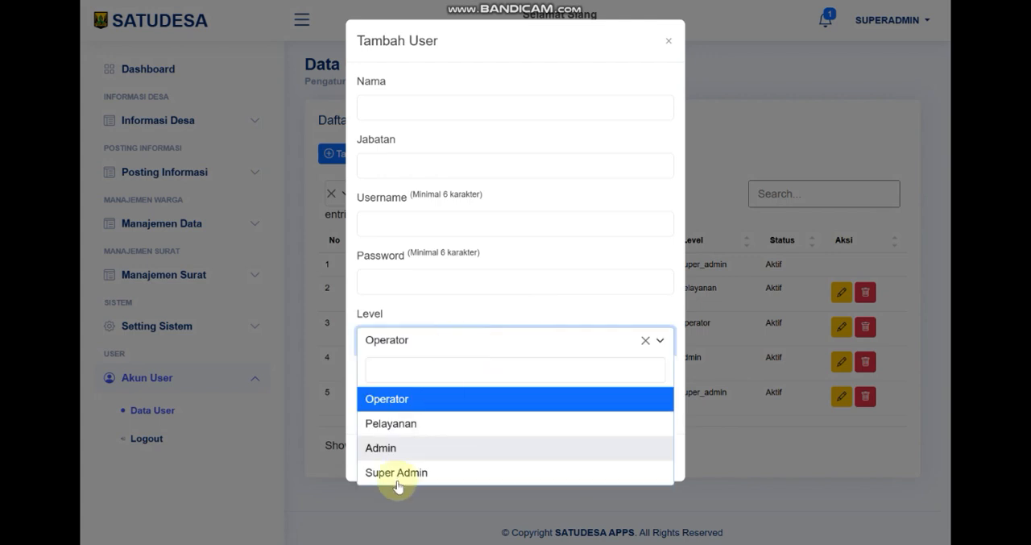
left_click(401, 472)
left_click(420, 342)
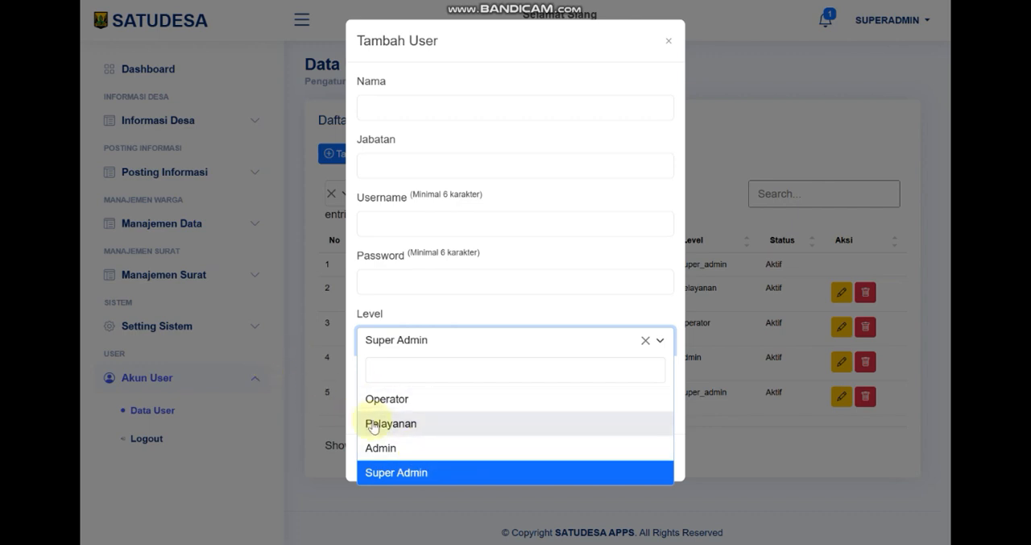
left_click(247, 260)
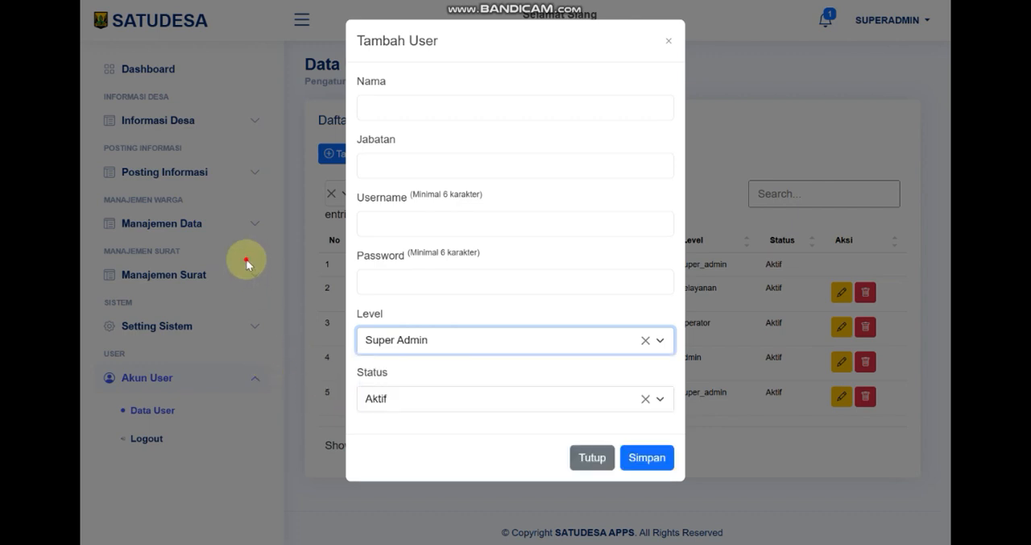
Expand the Informasi Desa section, choose Pelayanan as the level in the Tambah User form, and close the form without saving
left_click(244, 121)
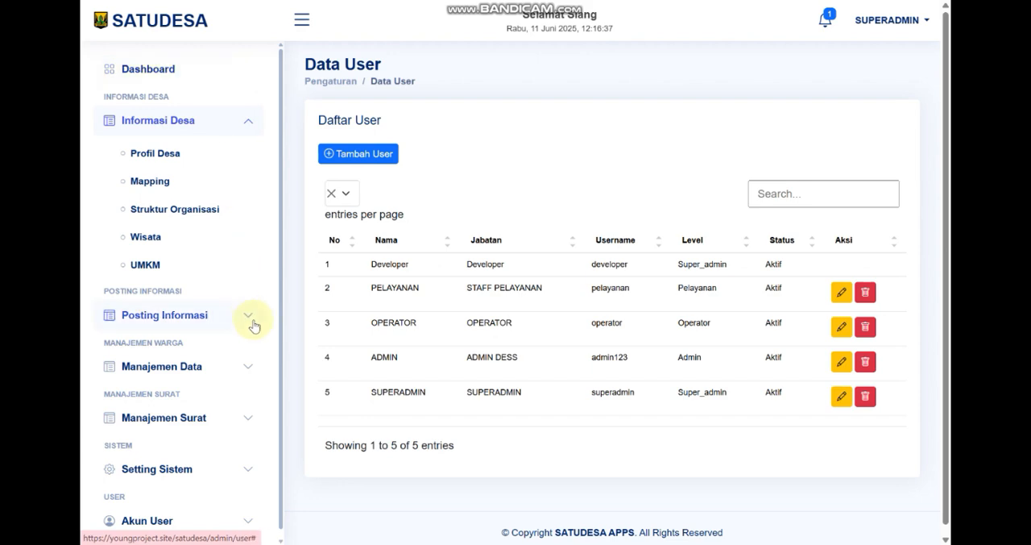
left_click(328, 153)
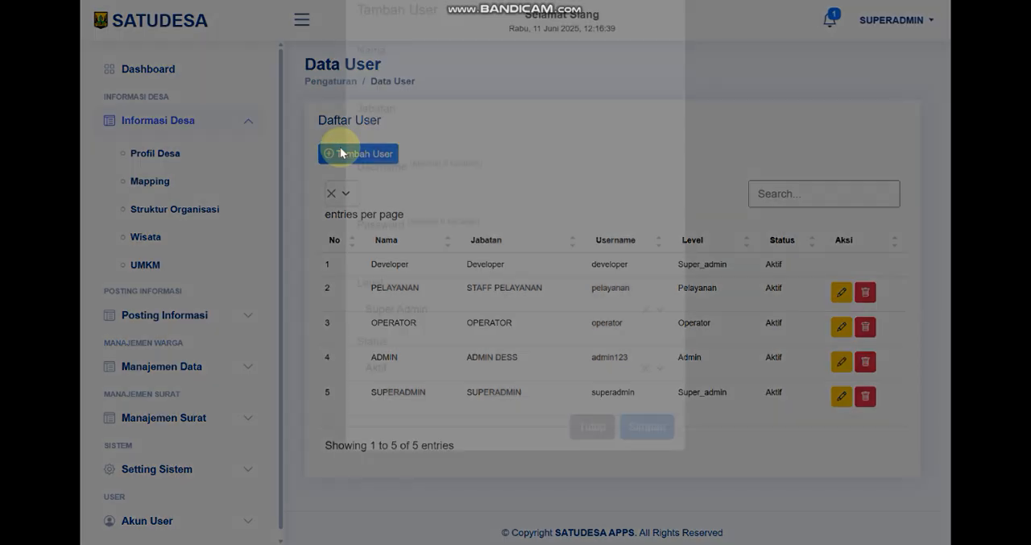
left_click(409, 339)
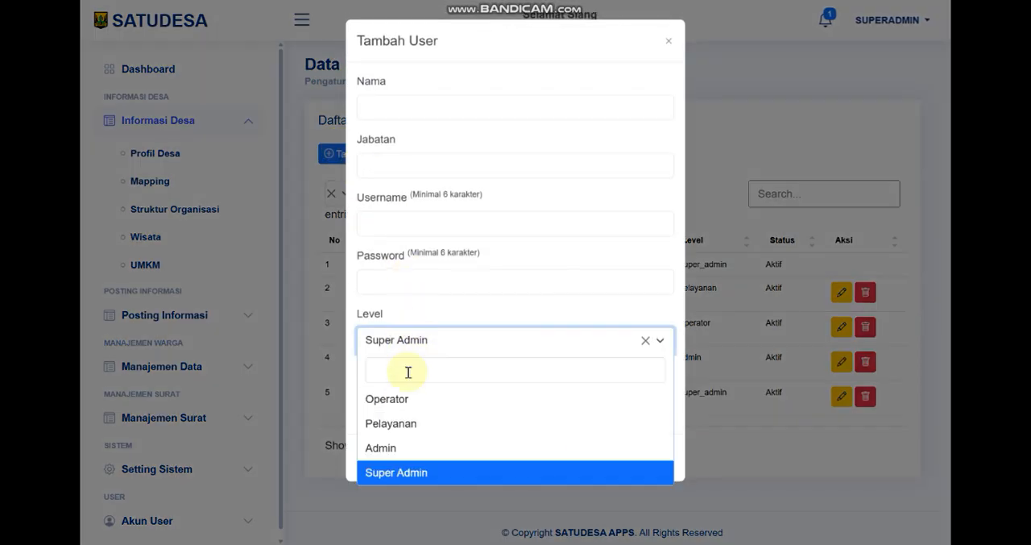
left_click(406, 423)
left_click(260, 413)
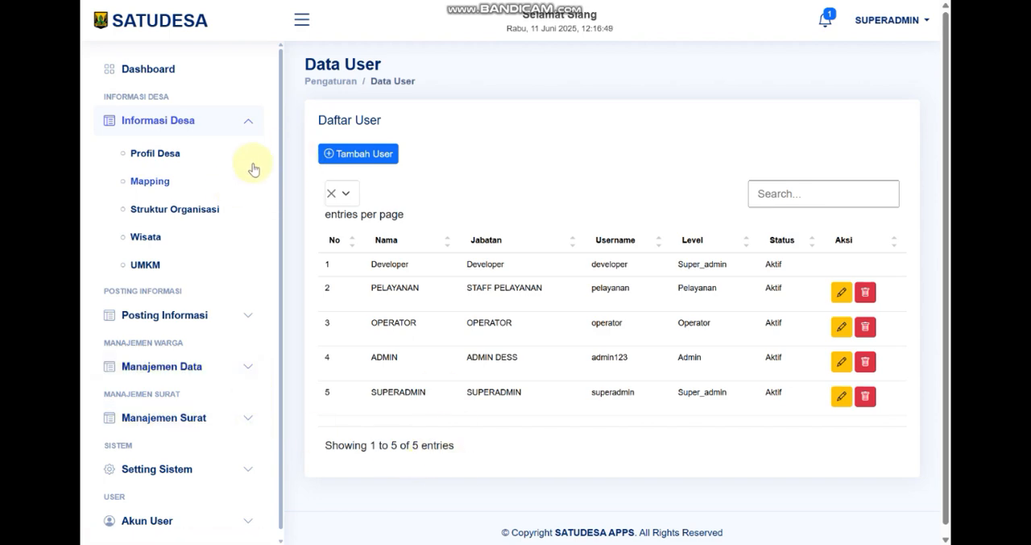
Reopen the Tambah User form to view its Status options, and close it without saving
left_click(348, 157)
left_click(439, 398)
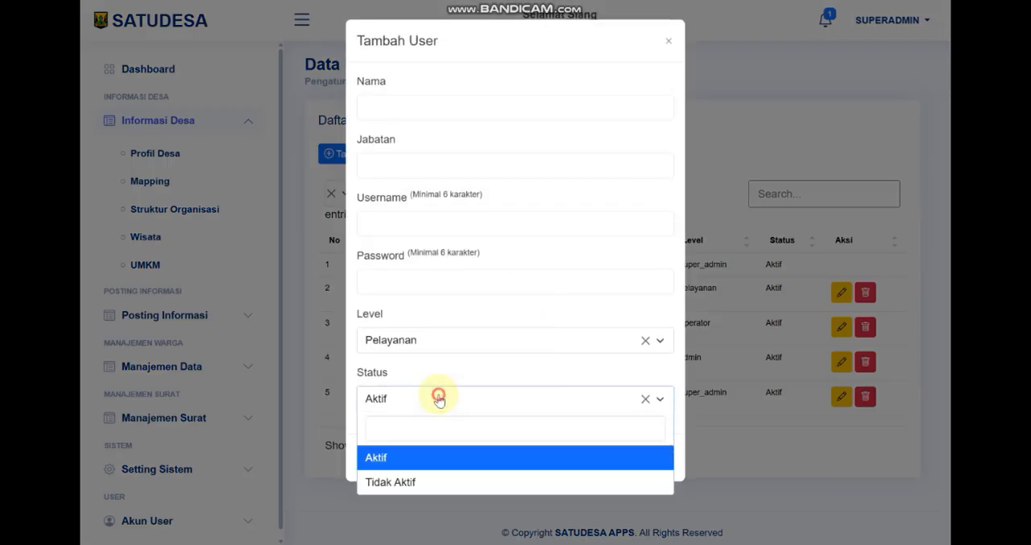
left_click(439, 398)
left_click(204, 415)
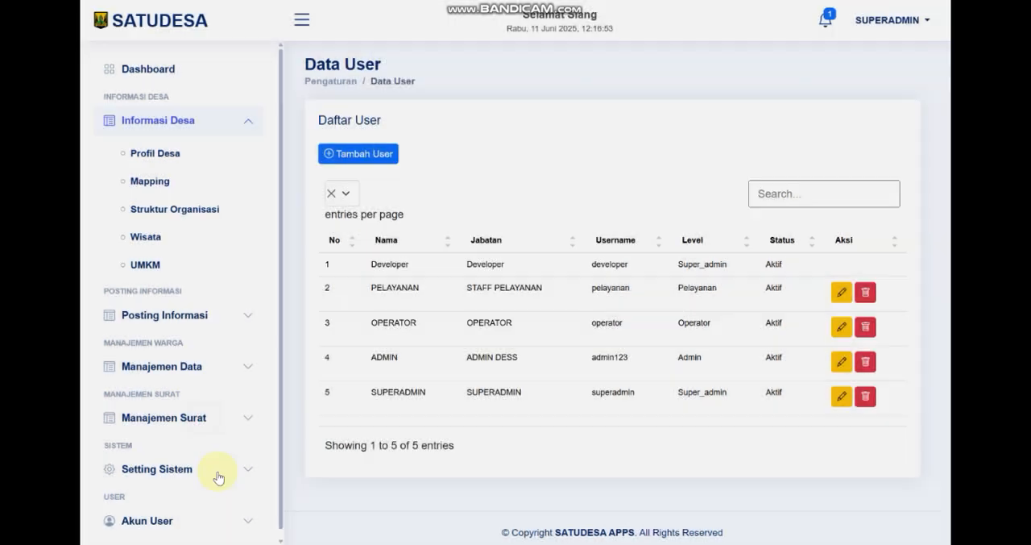
Review the Password, Status and Level fields of the Tambah User form again, leaving it without saving
scroll(178, 469, "down", 1)
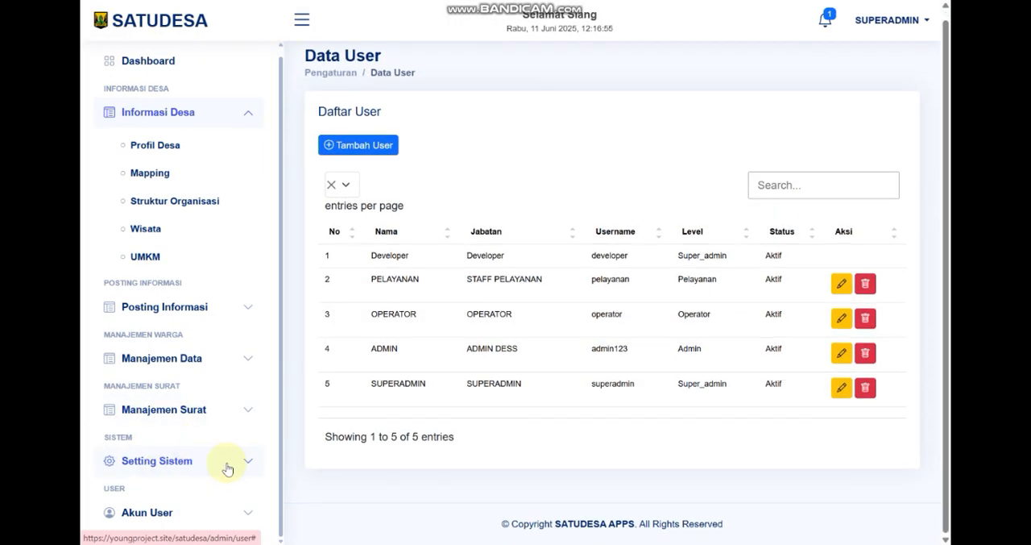
left_click(354, 145)
left_click(437, 340)
left_click(523, 283)
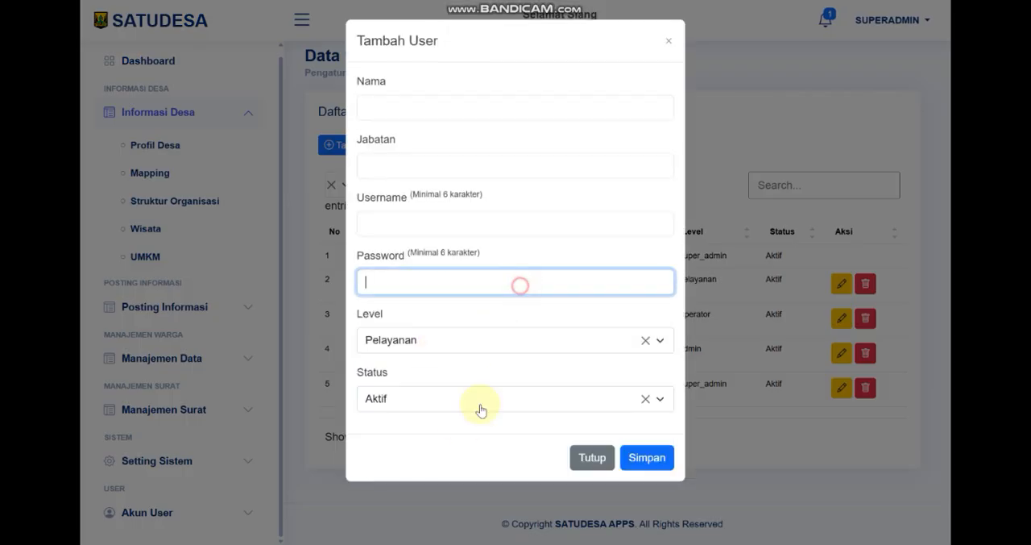
left_click(454, 395)
left_click(439, 350)
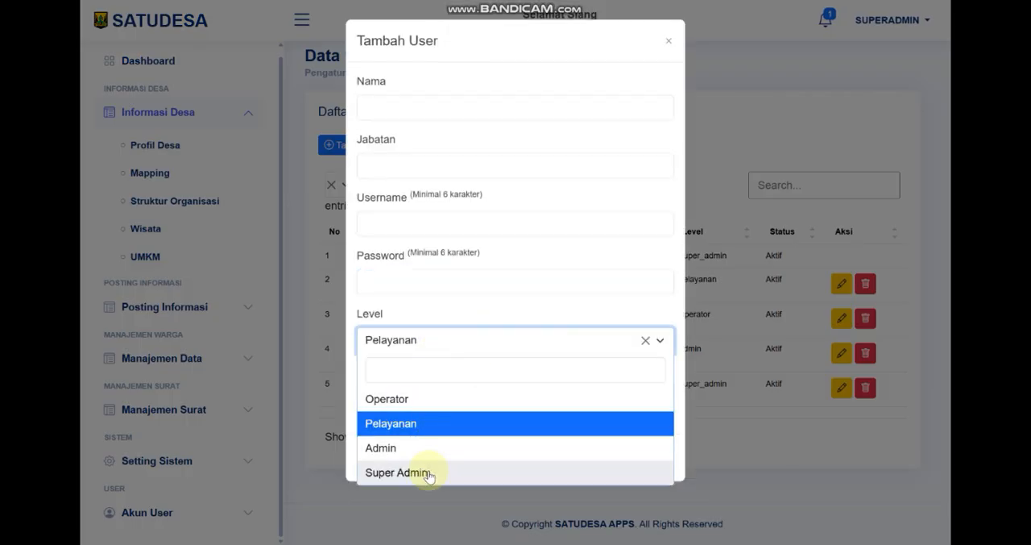
left_click(283, 237)
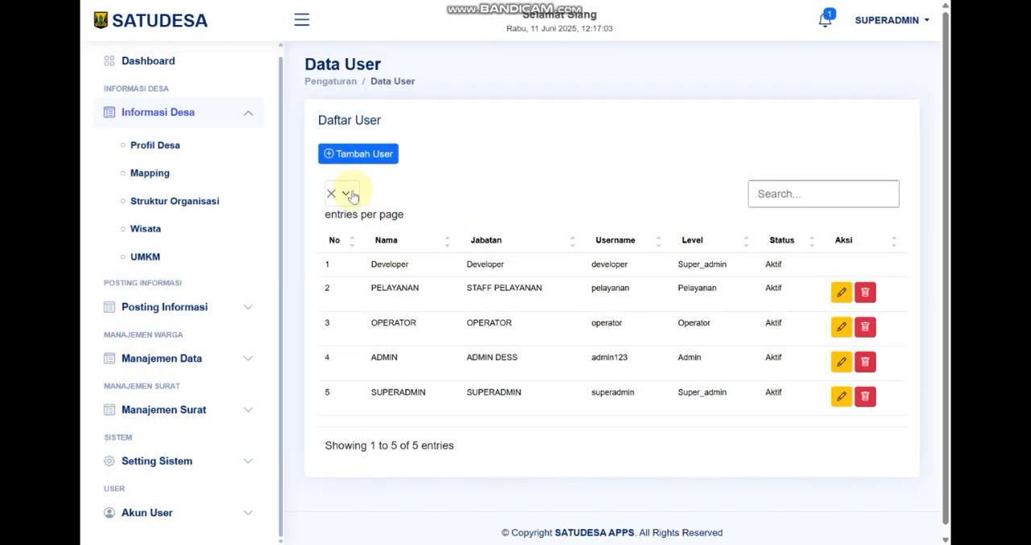
Return to the Dashboard, look through its statistics down to the Data Kategori Usia table, and exit full-screen view
left_click(176, 71)
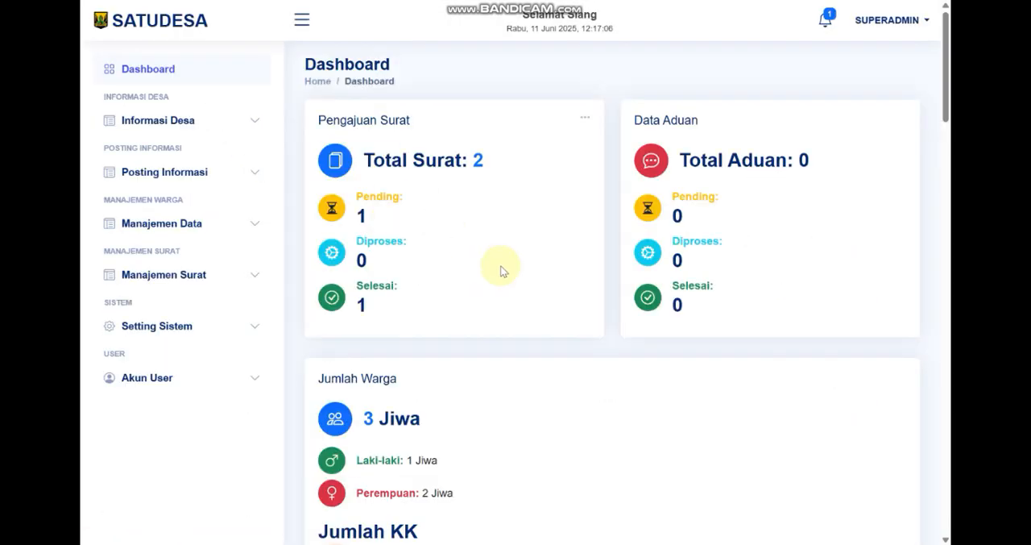
scroll(511, 278, "down", 3)
scroll(733, 322, "down", 5)
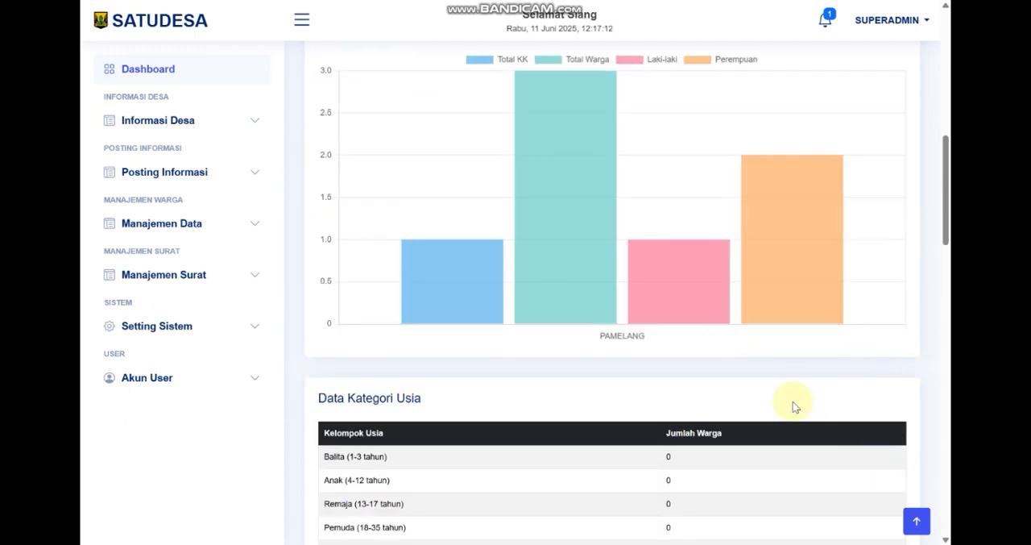
key("F11")
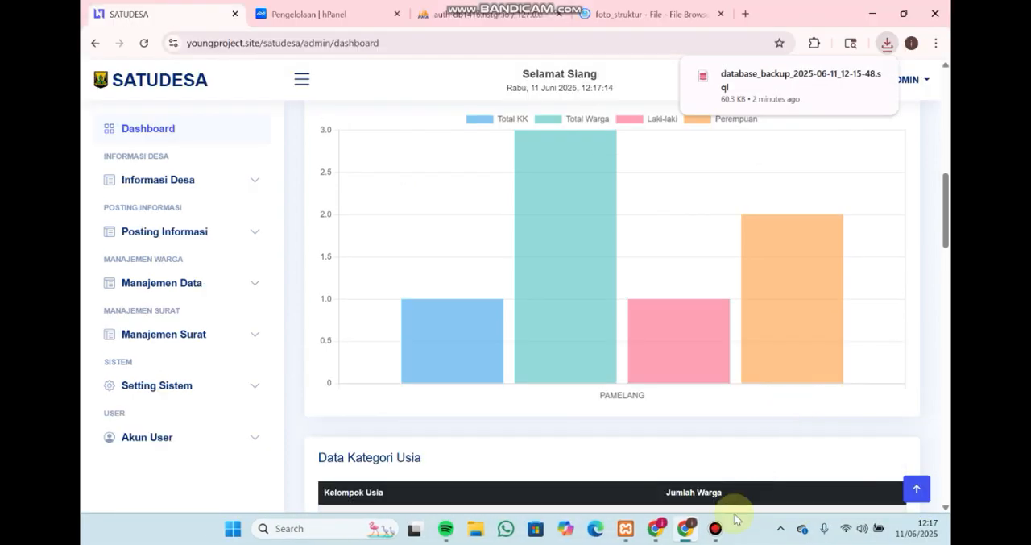